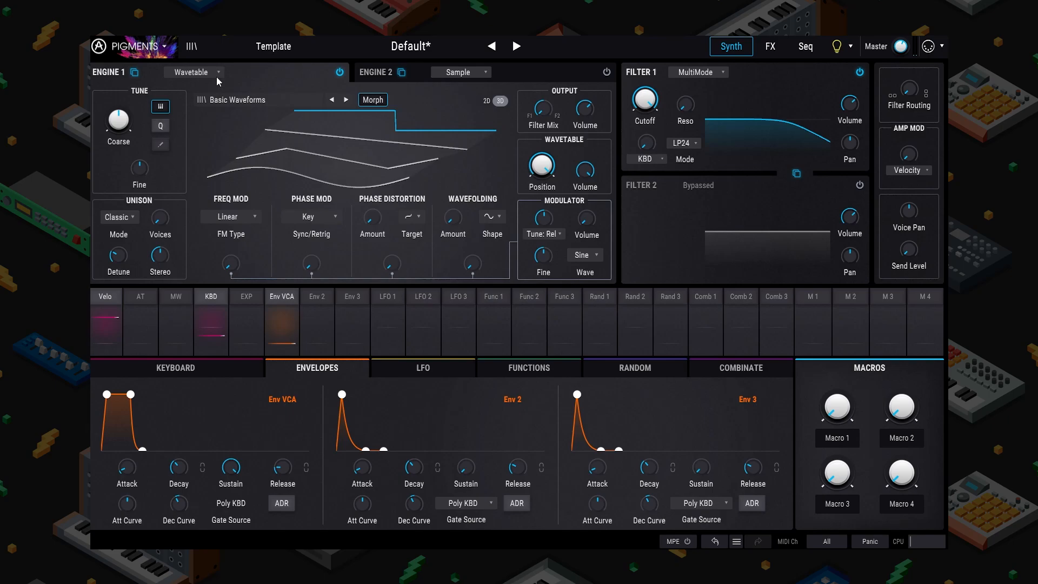
Step: Switch Engine 1 from Wavetable to a Sample engine playing Grand Piano C3
left_click(217, 76)
left_click(256, 110)
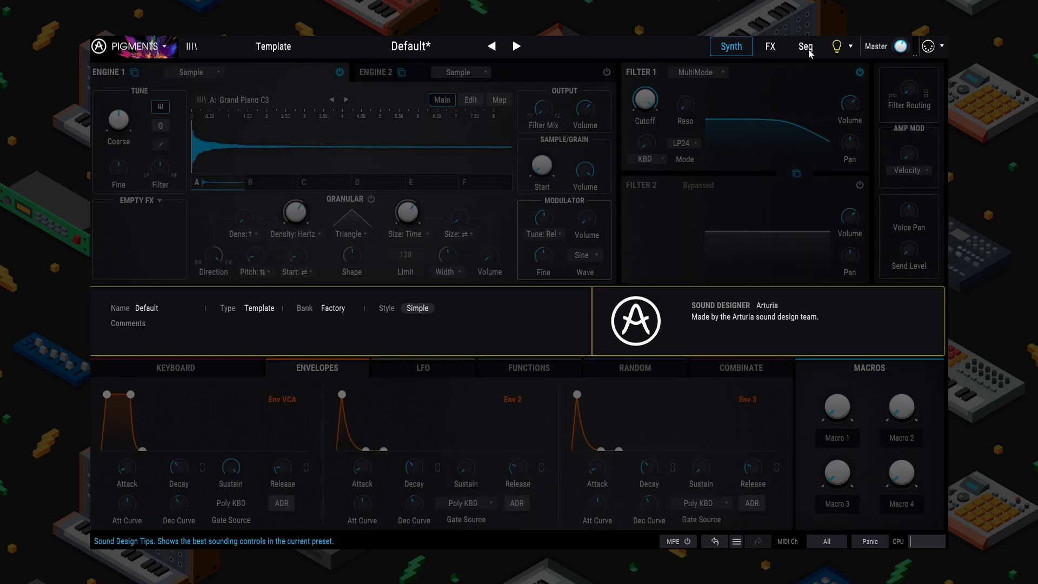
left_click(807, 48)
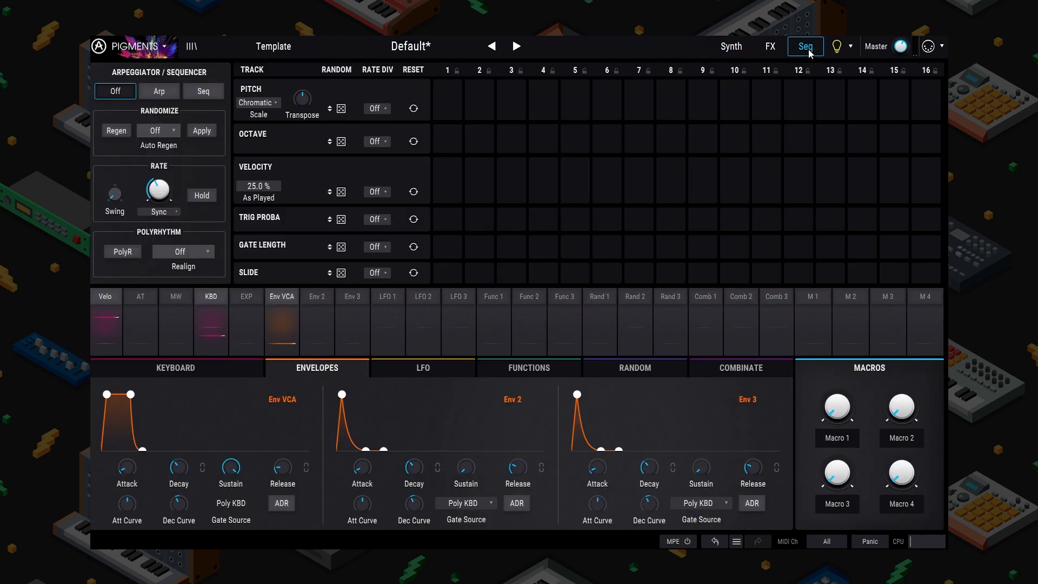
left_click(728, 49)
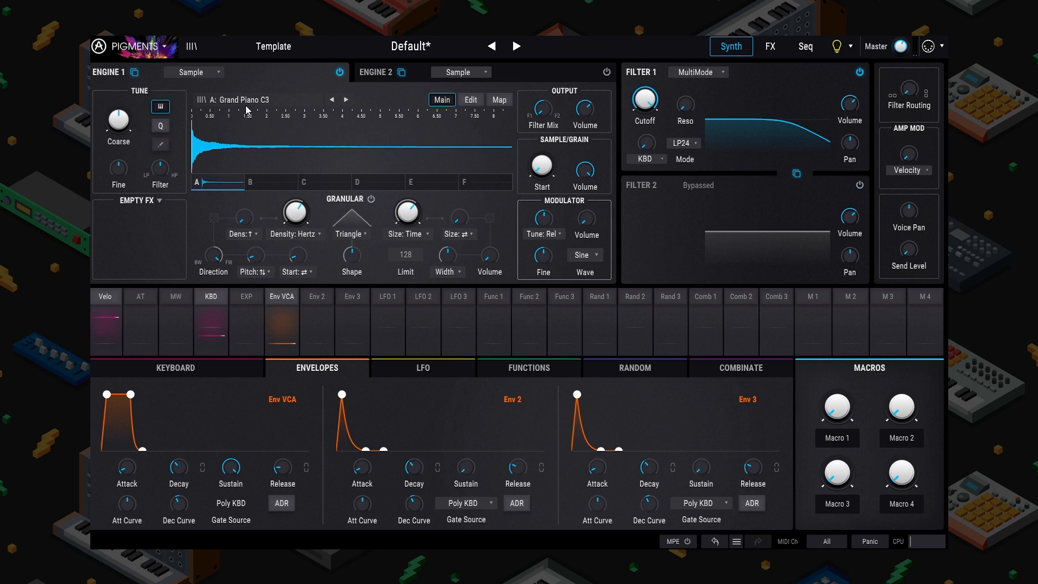
left_click(200, 75)
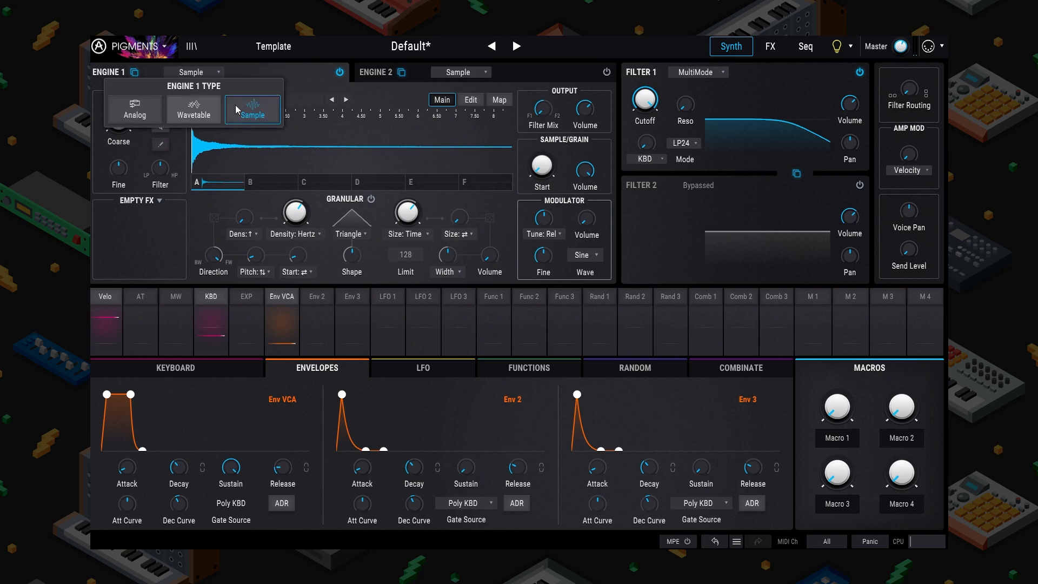
left_click(251, 107)
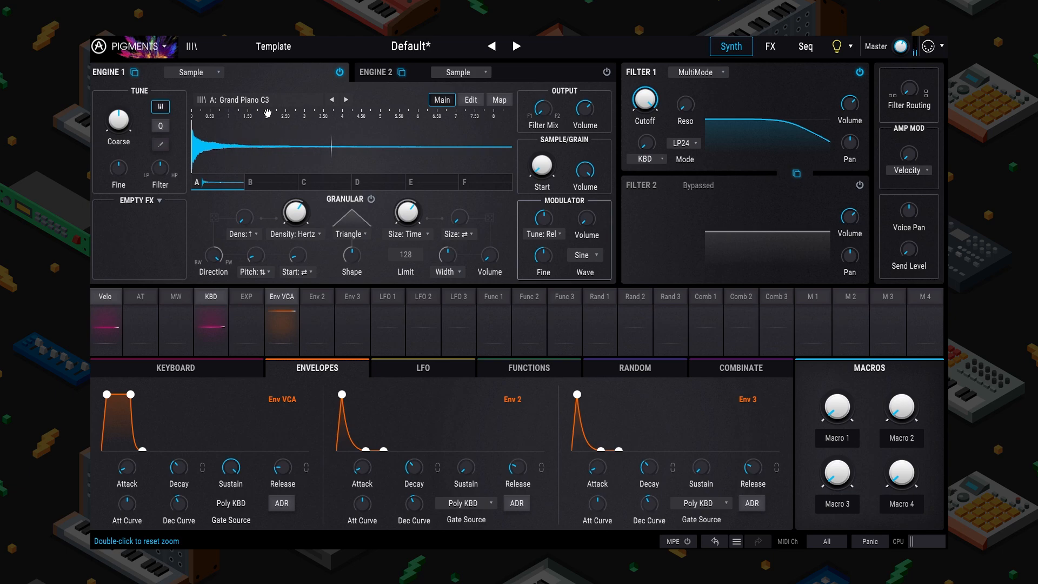
Step: Audition the Dulcitone sample in Engine 1's sample browser
left_click(274, 100)
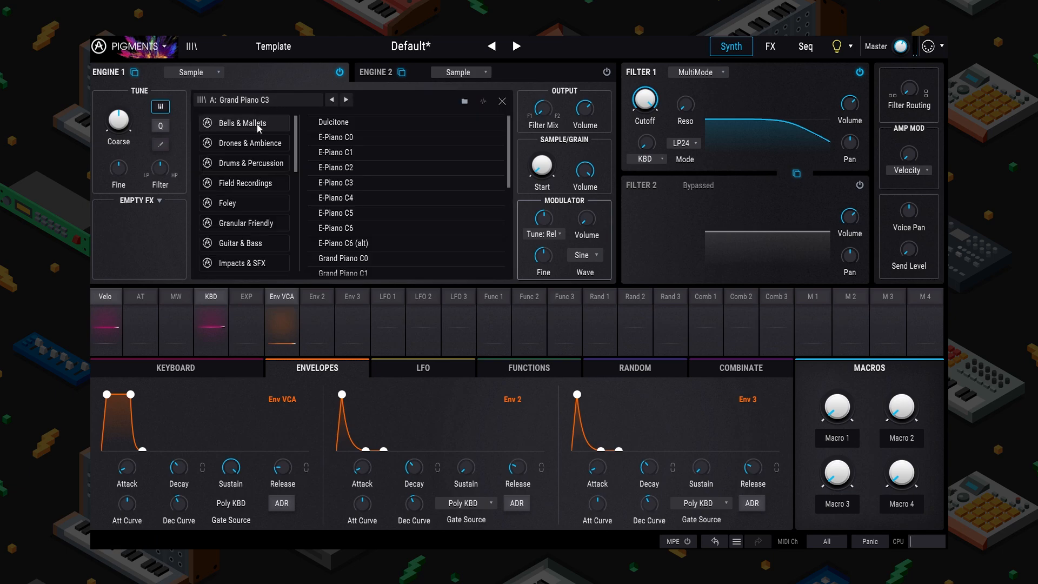
left_click(334, 124)
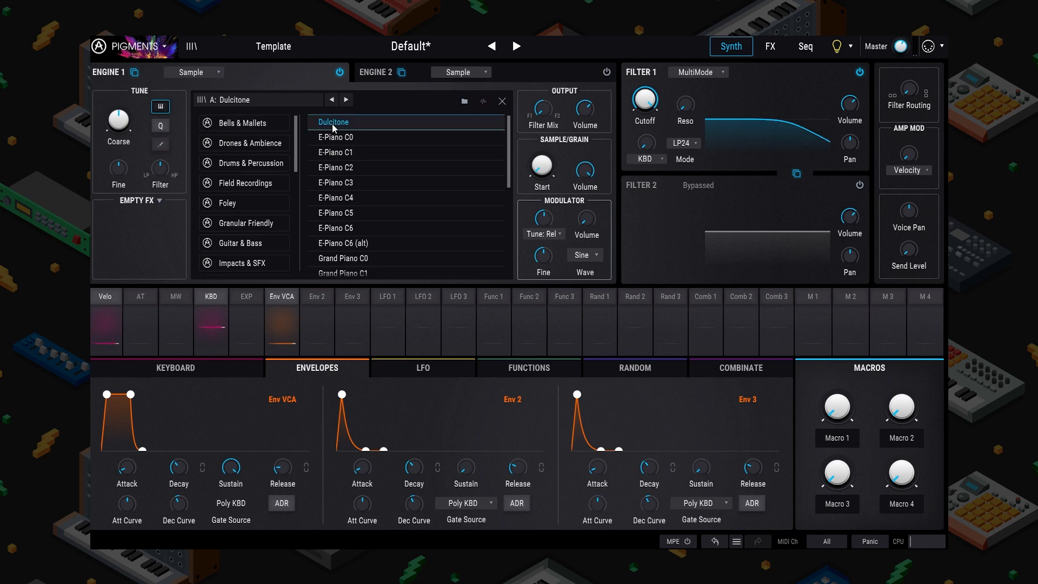
left_click(333, 126)
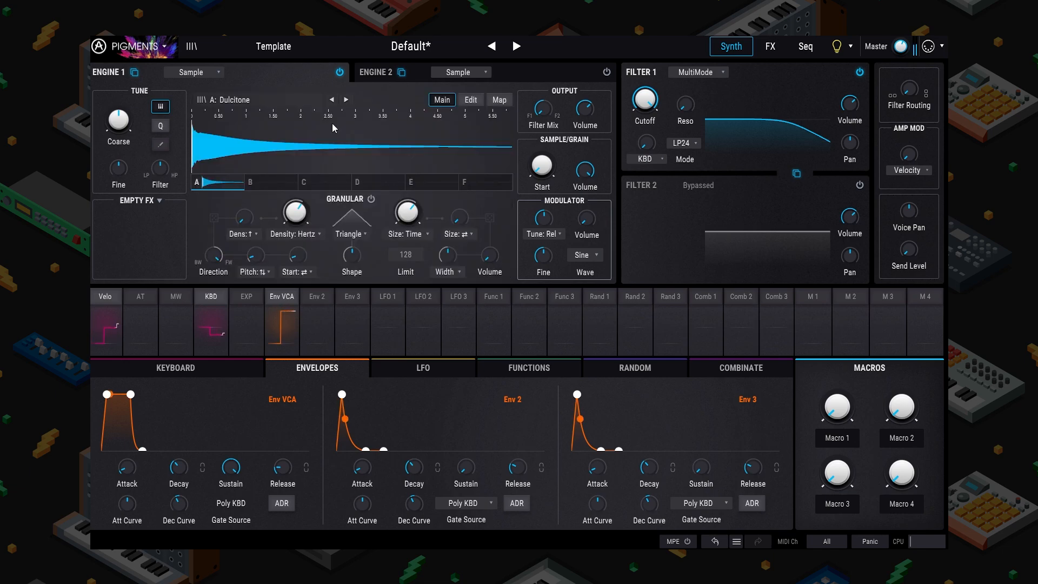
Step: Load the gated-kalimbas reel from freesound reels and move the grain start to 0.560
left_click(319, 100)
scroll(262, 161, "down", 10)
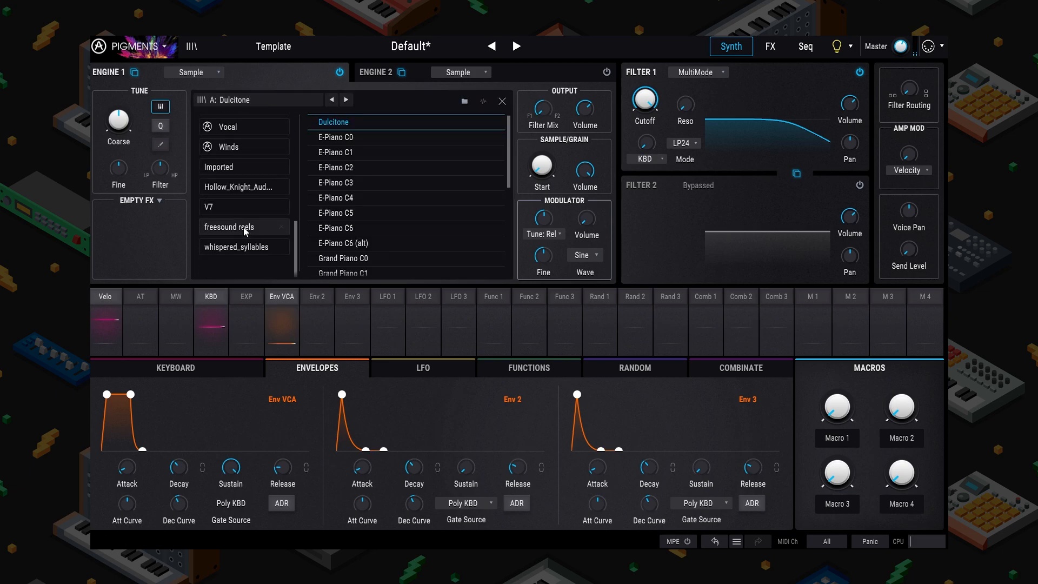
left_click(244, 228)
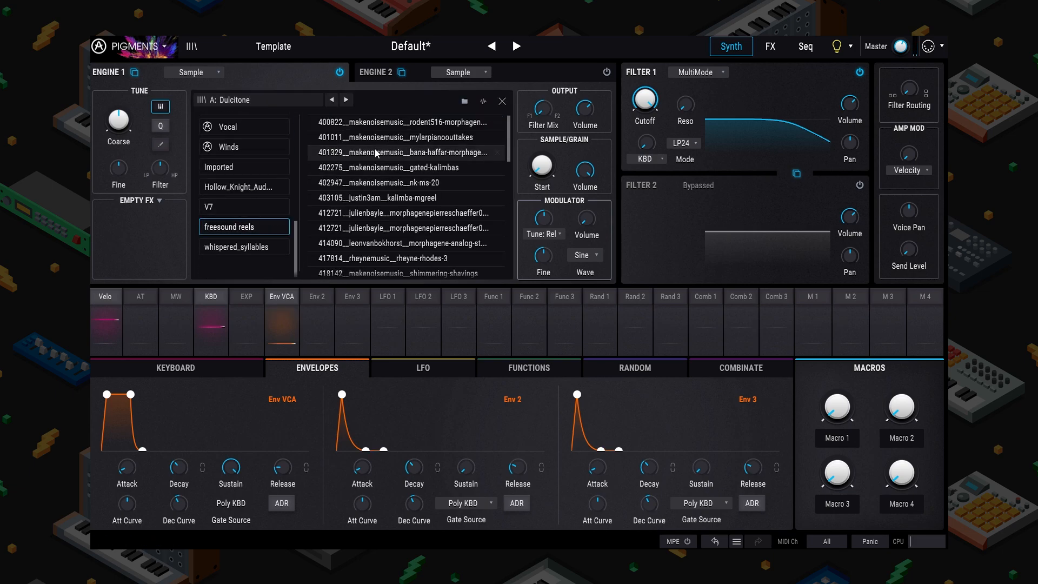
double_click(377, 168)
mouse_move(559, 151)
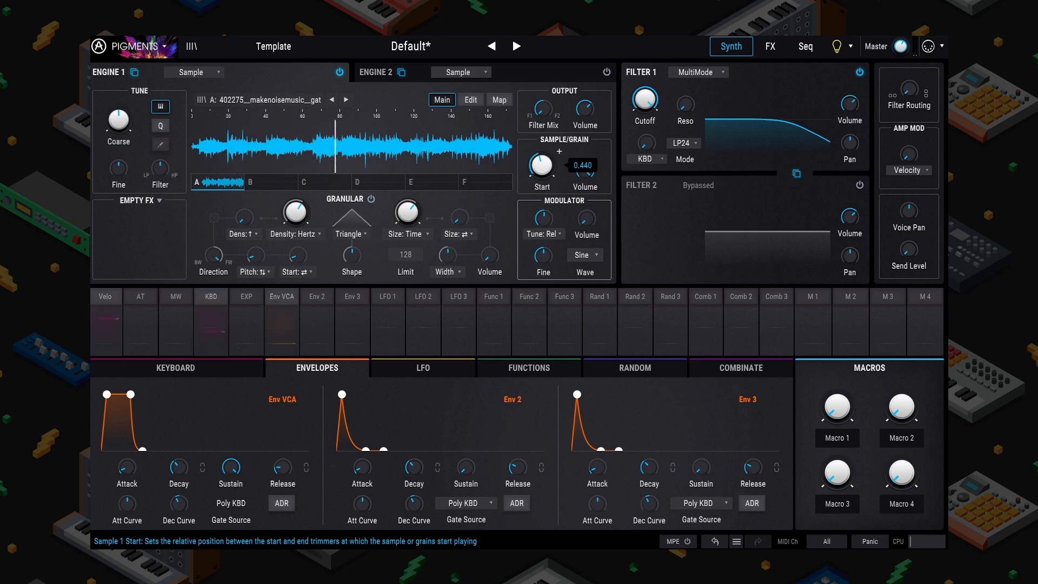
left_click_drag(538, 167, 539, 158)
left_click_drag(542, 168, 542, 161)
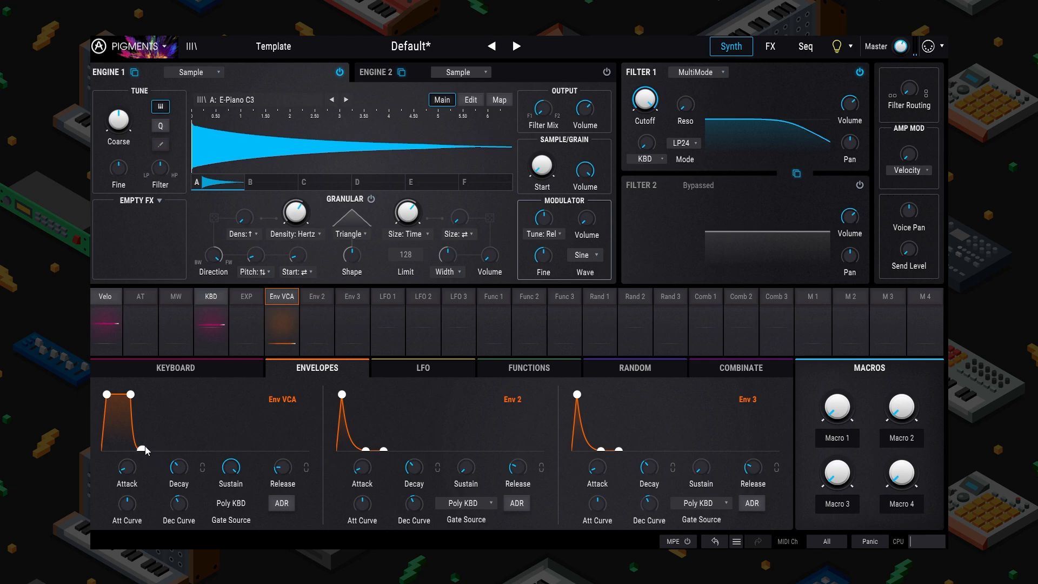
Step: Give the VCA envelope an instant attack and longer release, then show Engine 1's sample Map
left_click_drag(145, 447, 166, 450)
left_click_drag(108, 399, 103, 398)
left_click_drag(159, 449, 162, 449)
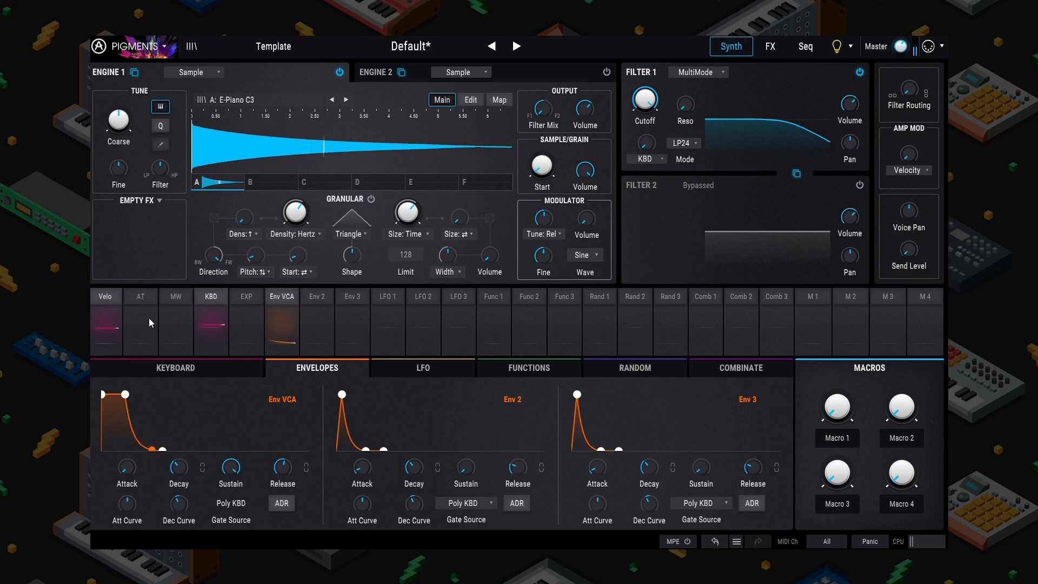
left_click(499, 100)
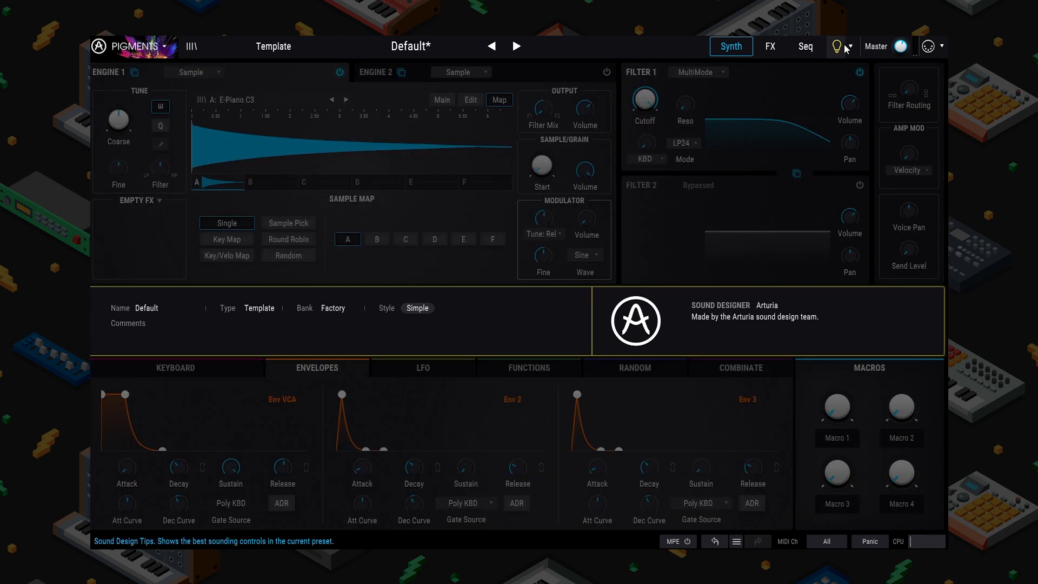
Step: Glance at the Seq page, then click through Engine 1's sample-map slots A–F
left_click(805, 46)
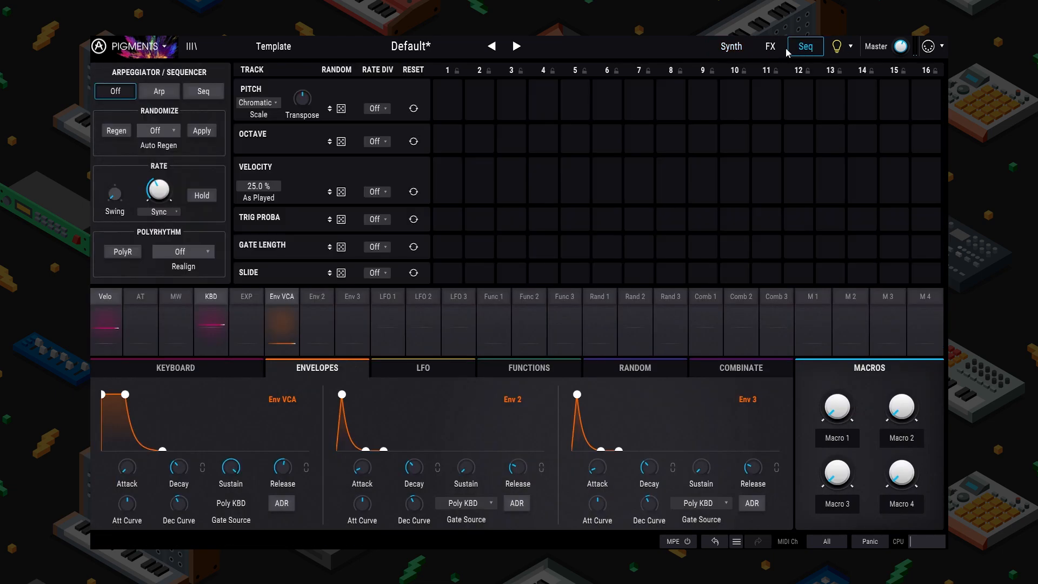
left_click(731, 46)
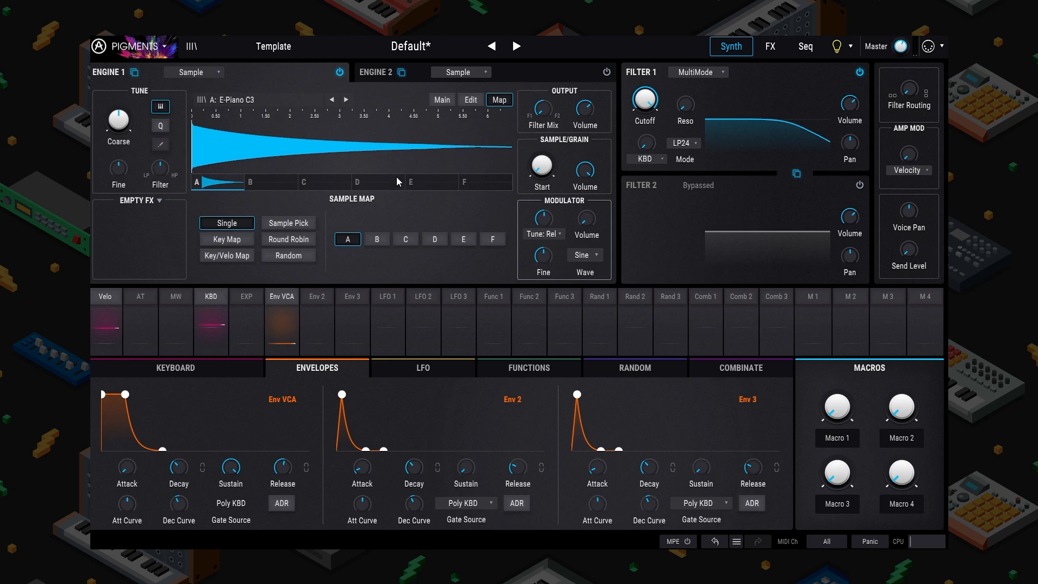
left_click(376, 239)
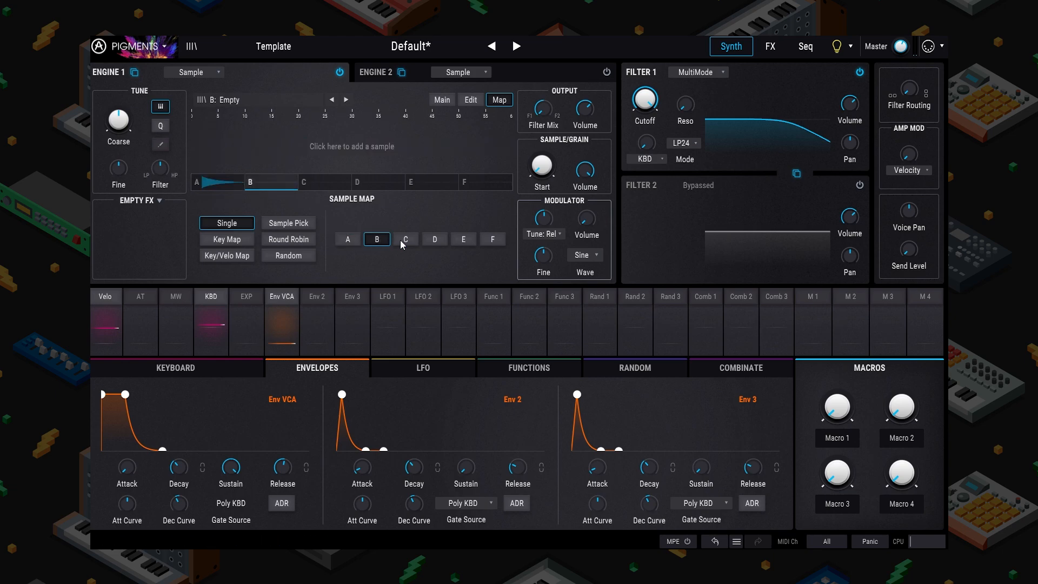
left_click(405, 239)
left_click(435, 239)
left_click(486, 241)
left_click(384, 241)
left_click(336, 182)
left_click(384, 182)
left_click(274, 184)
left_click(215, 183)
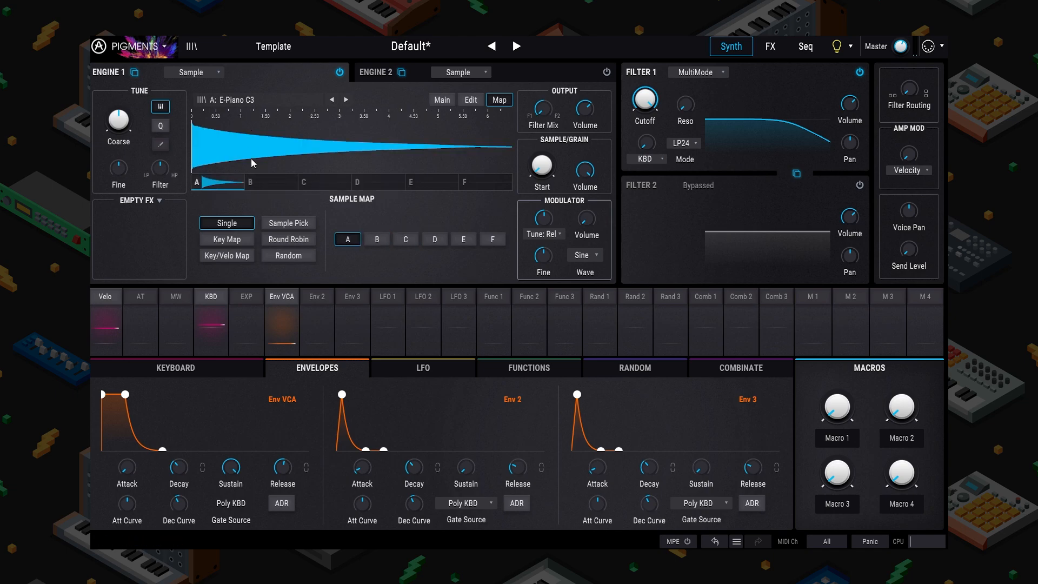
Step: Load Marimba C3 into empty sample slot B
left_click(271, 182)
left_click(252, 100)
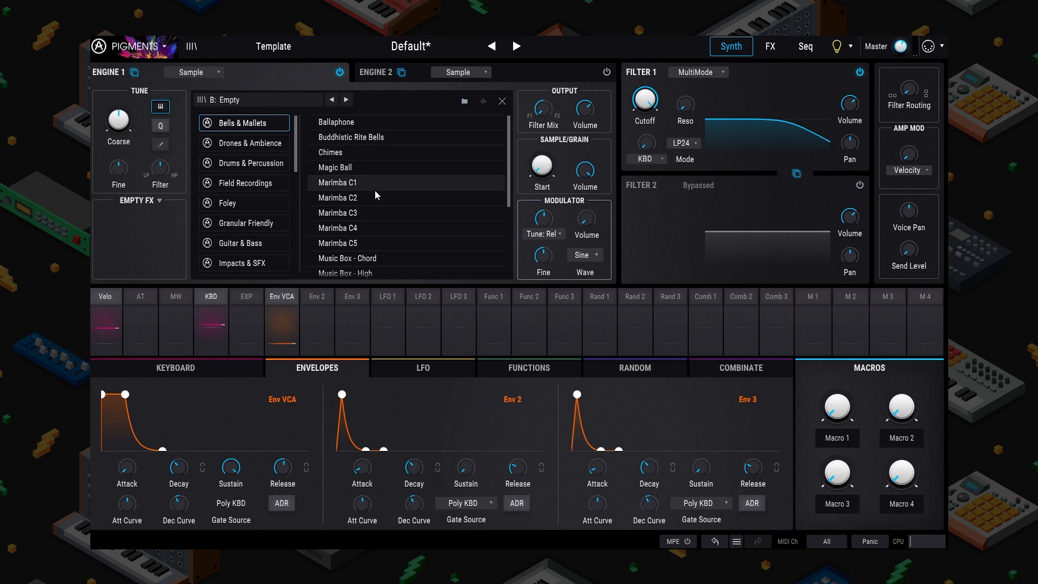
left_click(369, 212)
double_click(355, 214)
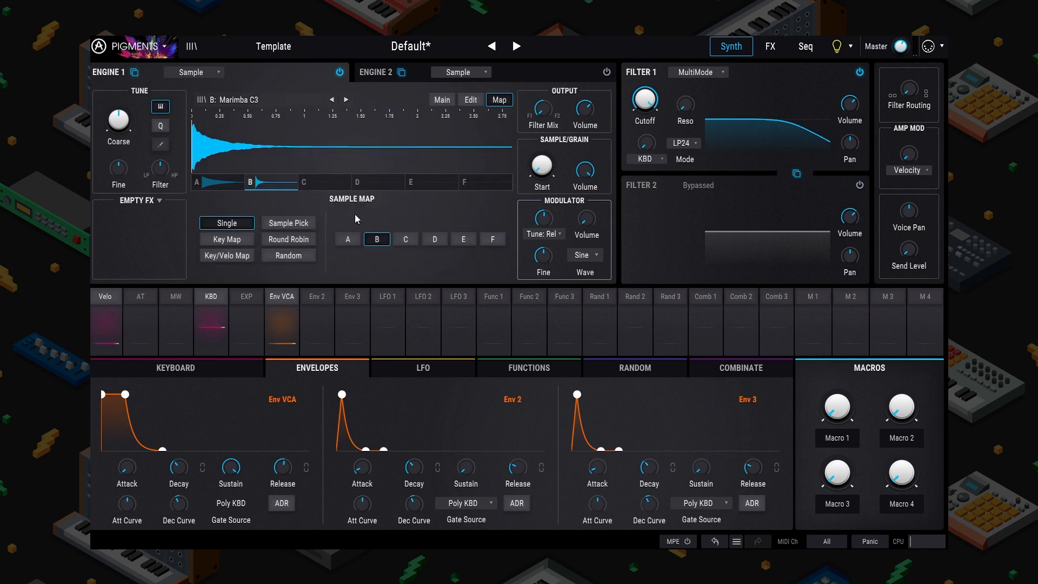
Step: Select empty slot C and browse the sample list for its sample
left_click(337, 179)
left_click(252, 96)
scroll(386, 211, "down", 5)
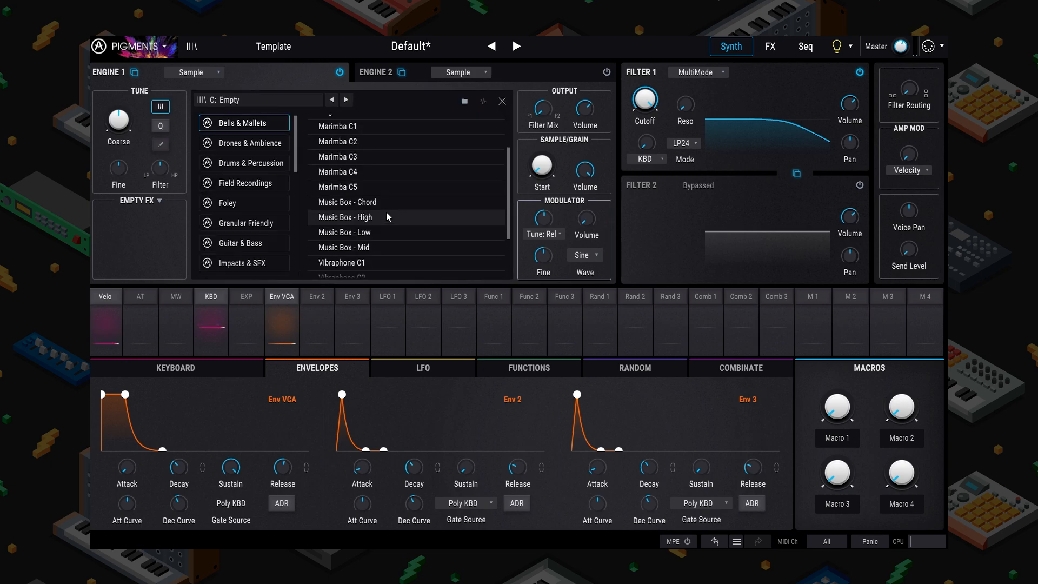
scroll(376, 238, "down", 1)
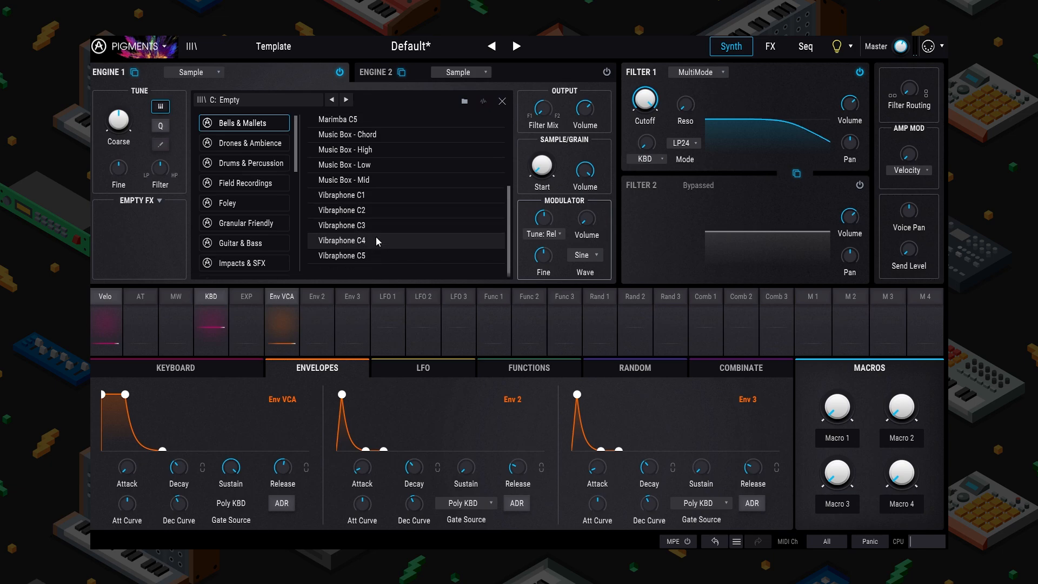
scroll(377, 238, "up", 2)
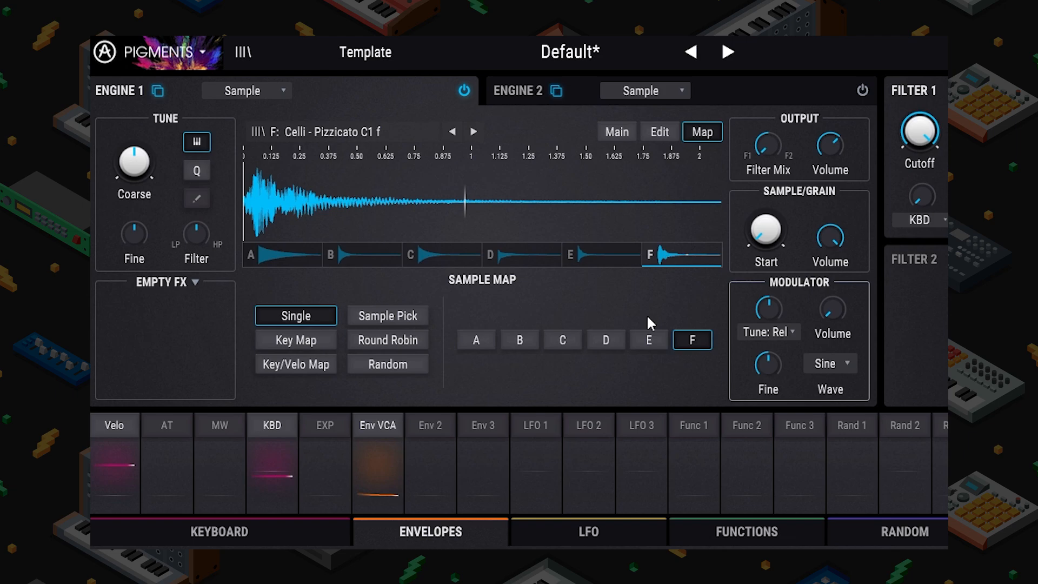
Step: Audition slots A–F: E-Piano, Marimba, Music Box, Electric Guitar, Celtic Harp, Celli Pizzicato
left_click(609, 261)
left_click(519, 262)
left_click(469, 257)
left_click(361, 258)
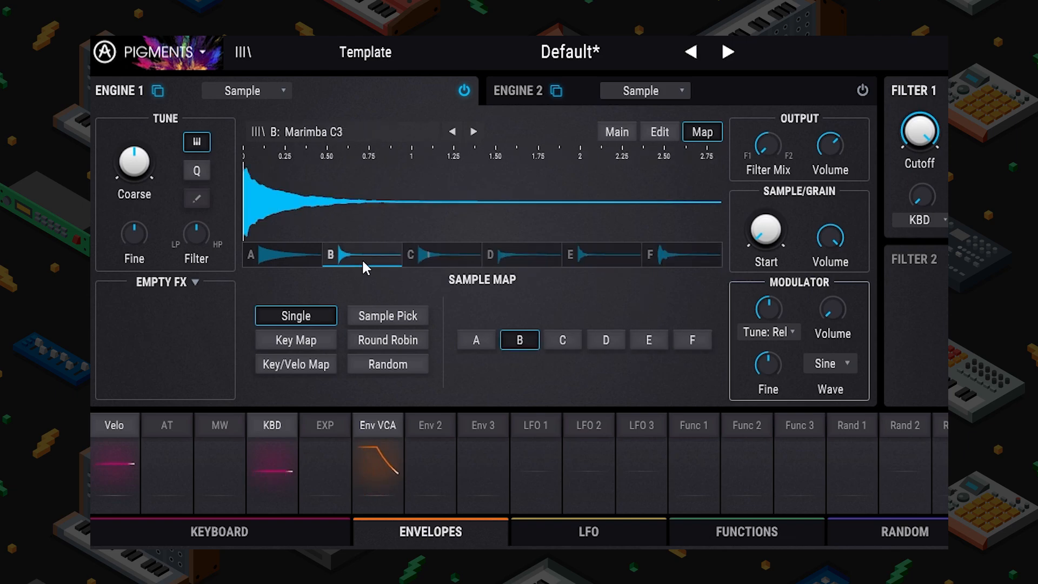
left_click(281, 252)
left_click(676, 258)
left_click(570, 260)
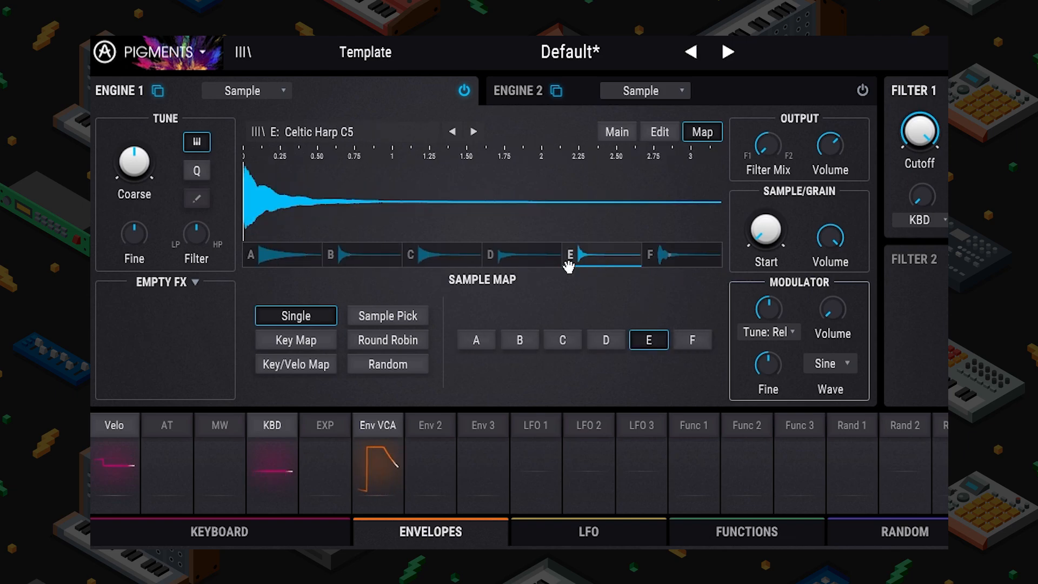
left_click(489, 258)
left_click(345, 255)
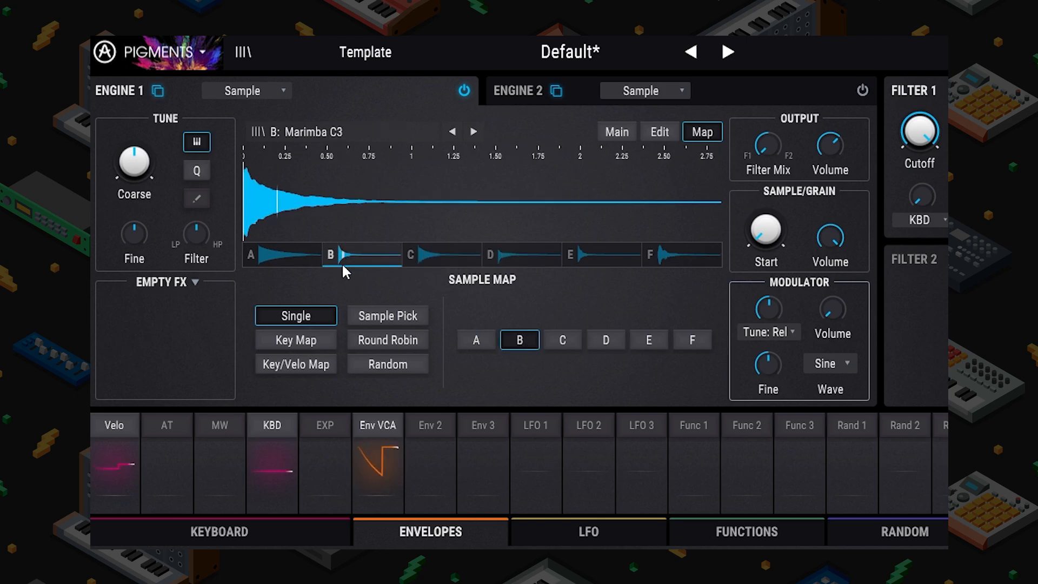
left_click(294, 261)
Step: Step through slots B–F back to A, then switch the Sample Map to Key Map
left_click(526, 343)
left_click(562, 340)
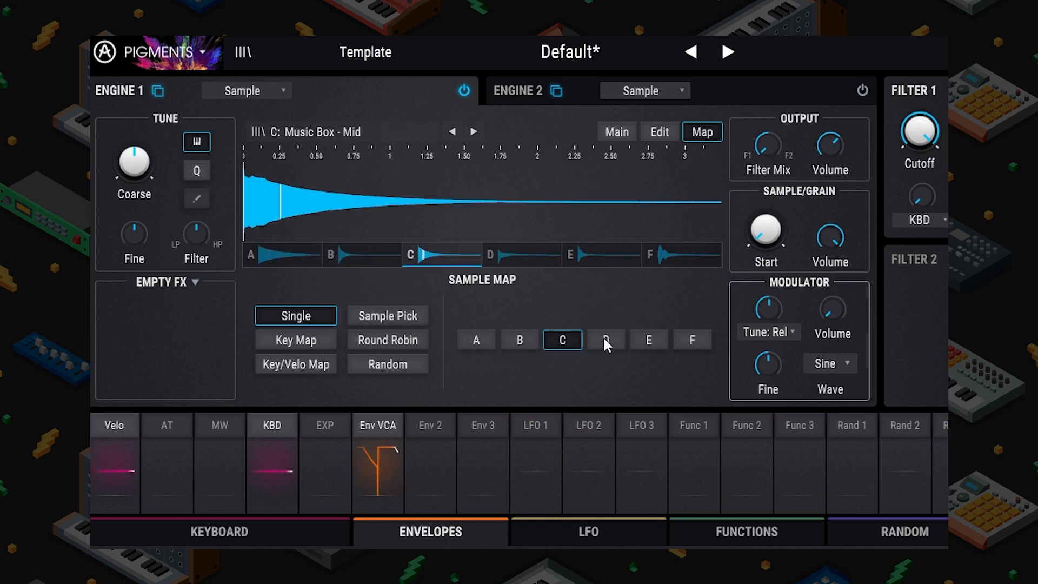
left_click(604, 341)
left_click(652, 341)
left_click(691, 341)
left_click(477, 342)
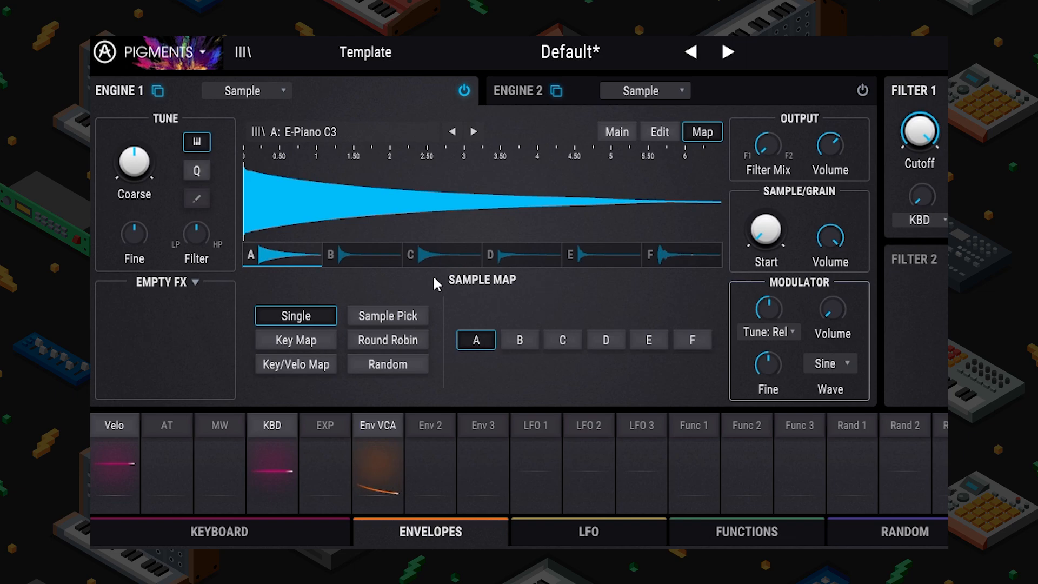
left_click(306, 339)
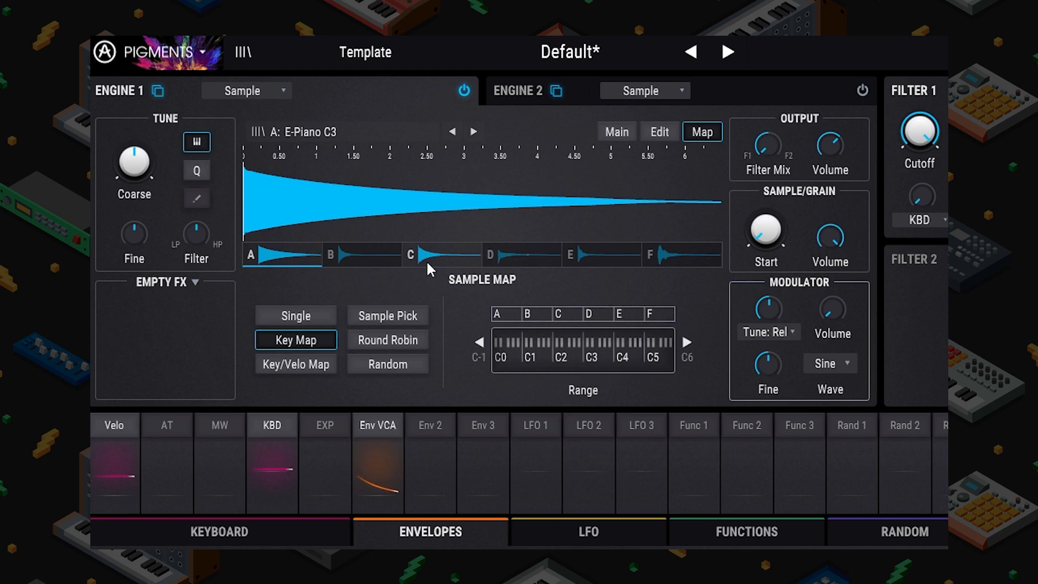
Step: Shift the Sample Map key range up an octave and back down
left_click(687, 342)
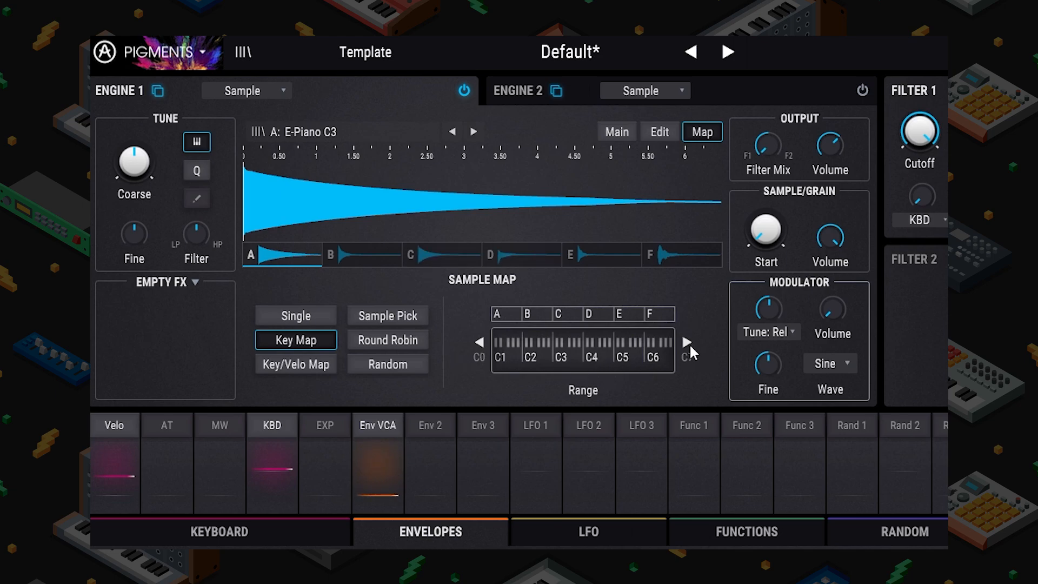
left_click(473, 341)
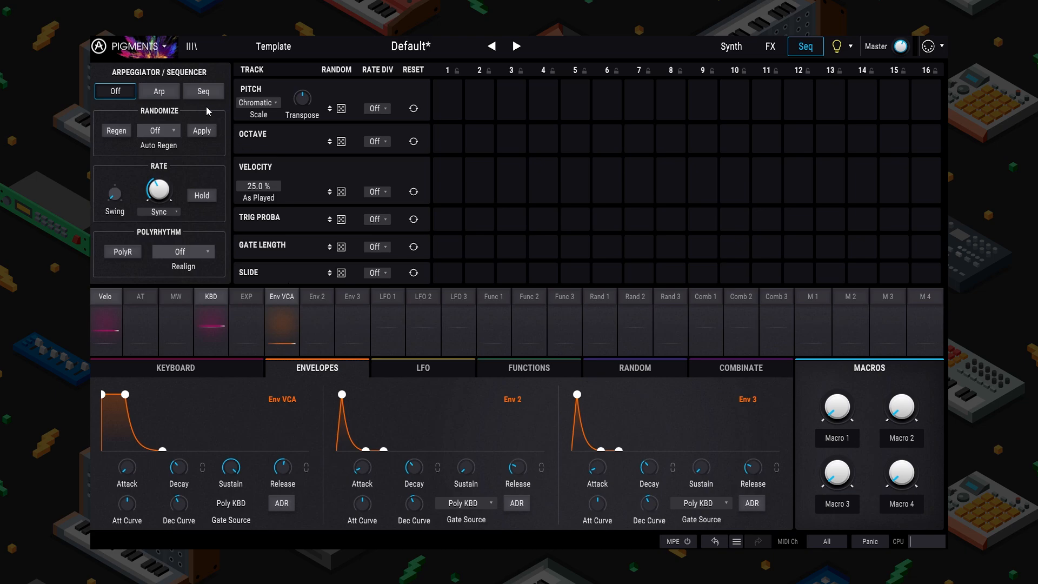
Step: Turn on the arpeggiator with a tempo-synced 1/16 rate
left_click(159, 91)
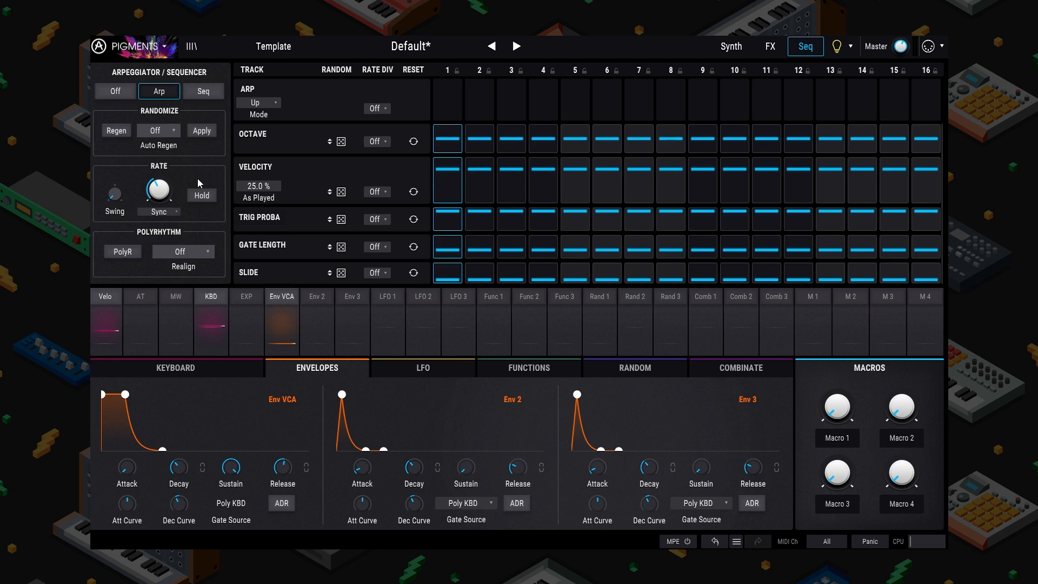
left_click_drag(159, 190, 158, 172)
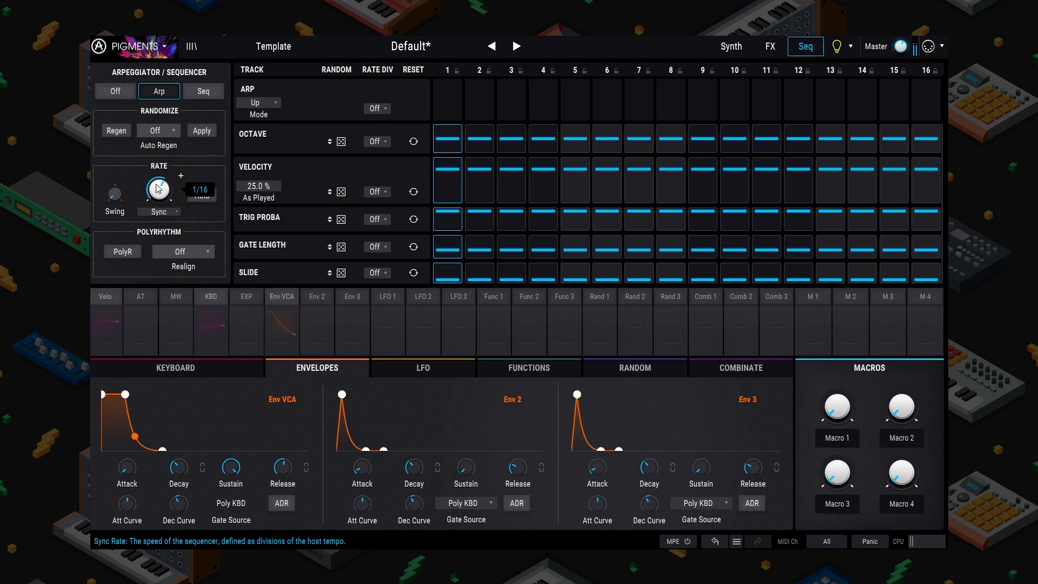
left_click(248, 104)
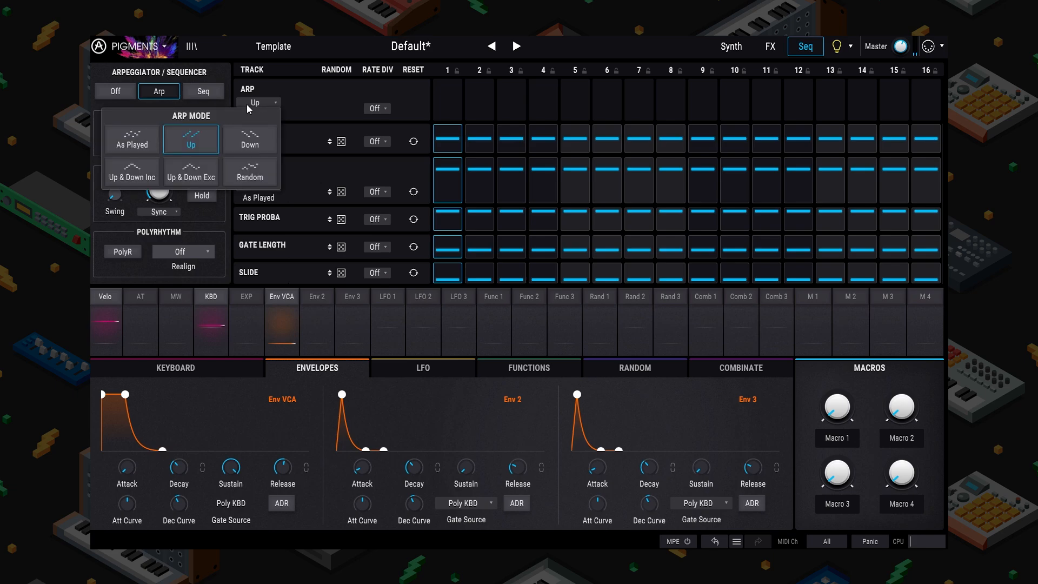
Step: Set the arp mode to Up & Down Inc, after briefly trying Random
left_click(106, 172)
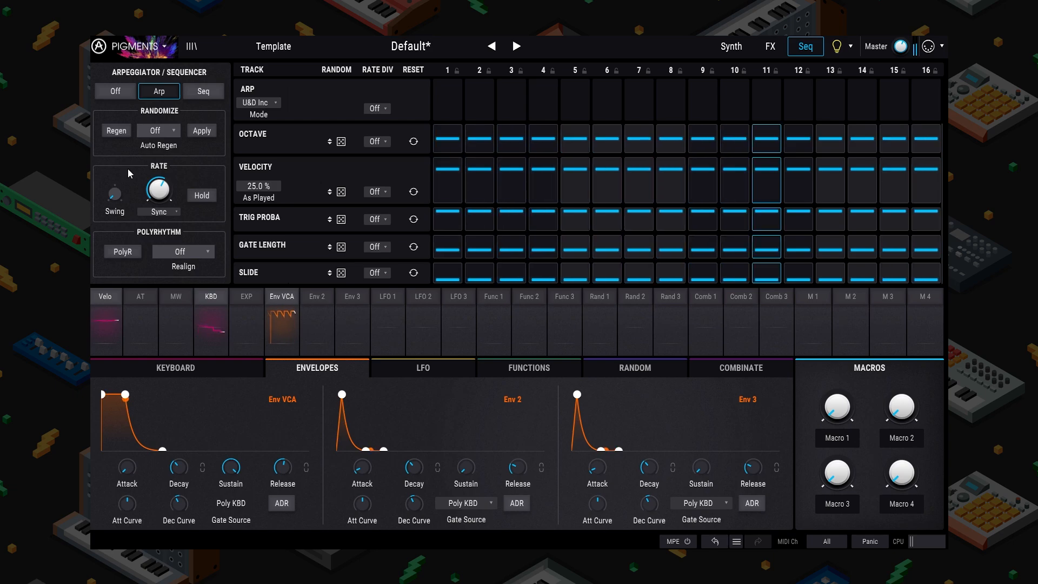
left_click(253, 105)
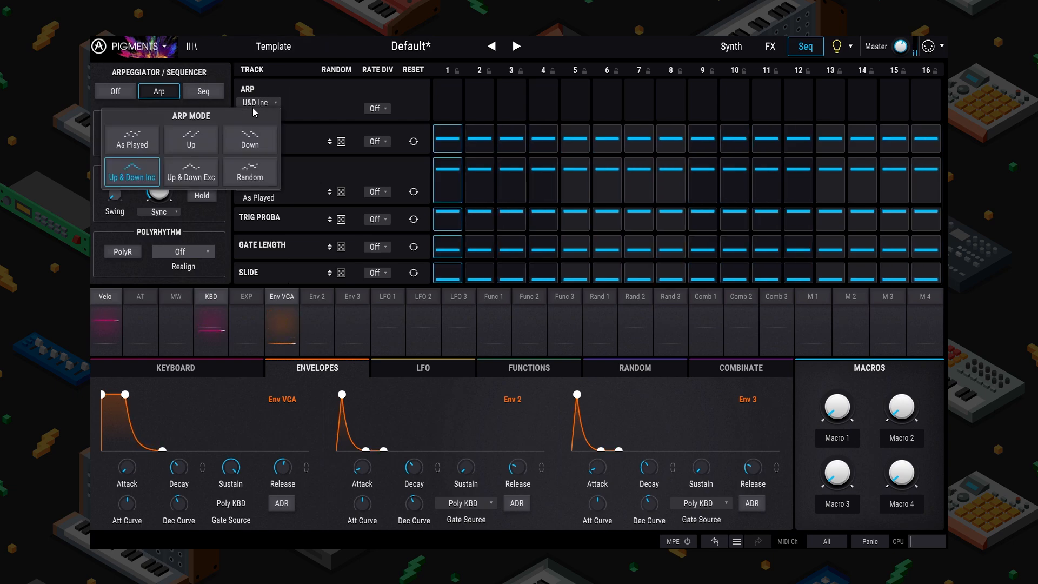
left_click(231, 173)
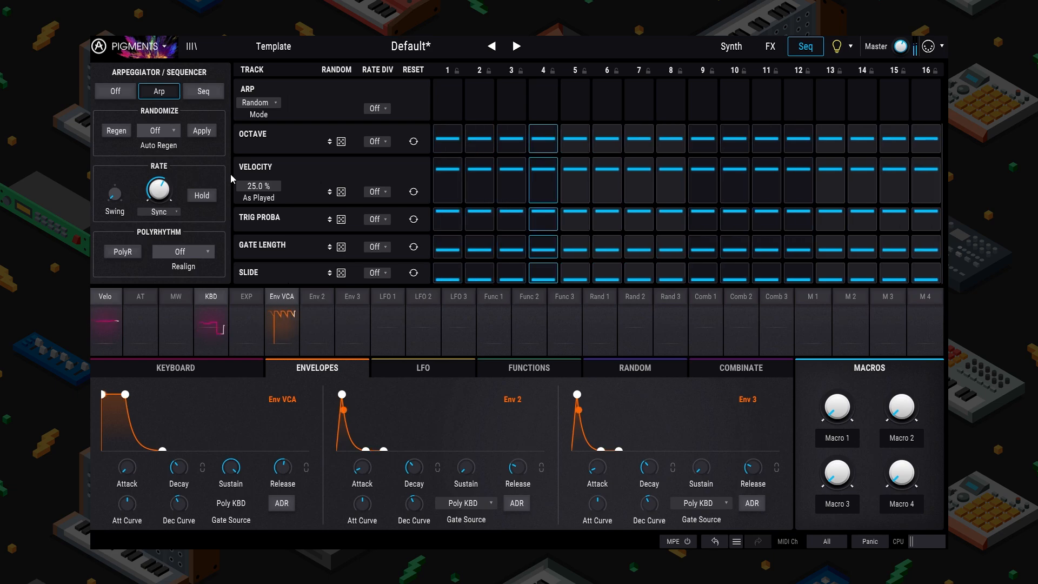
left_click(266, 103)
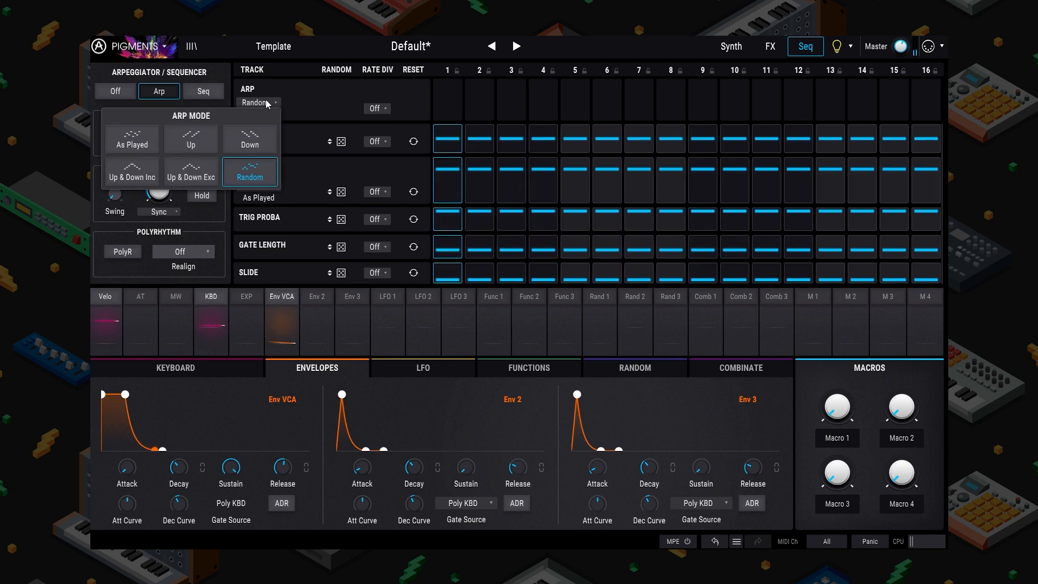
left_click(124, 173)
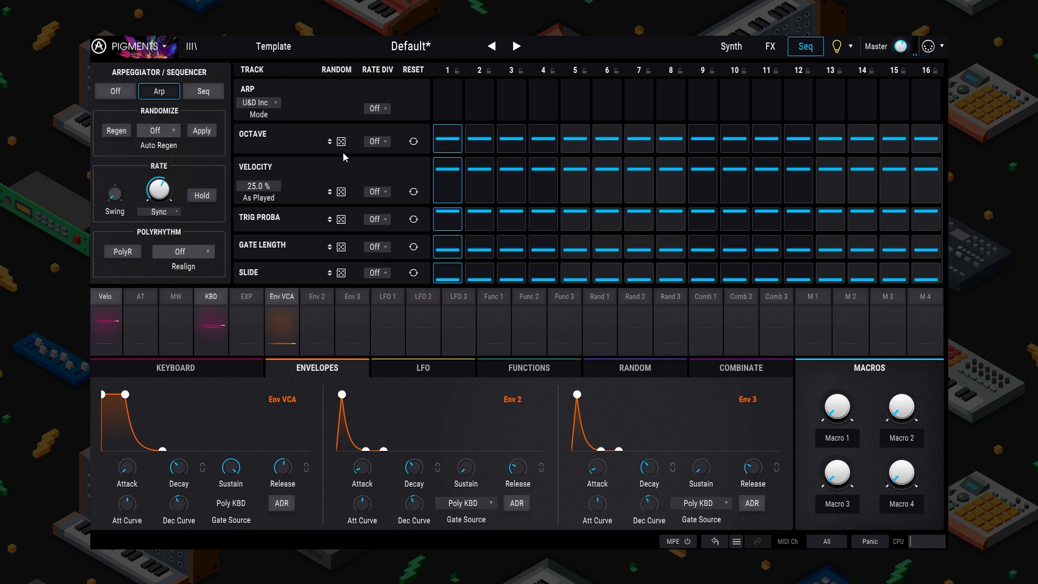
Step: Enable randomization on the arpeggiator's Octave track at 100%
left_click_drag(346, 141, 346, 119)
left_click_drag(341, 142, 341, 96)
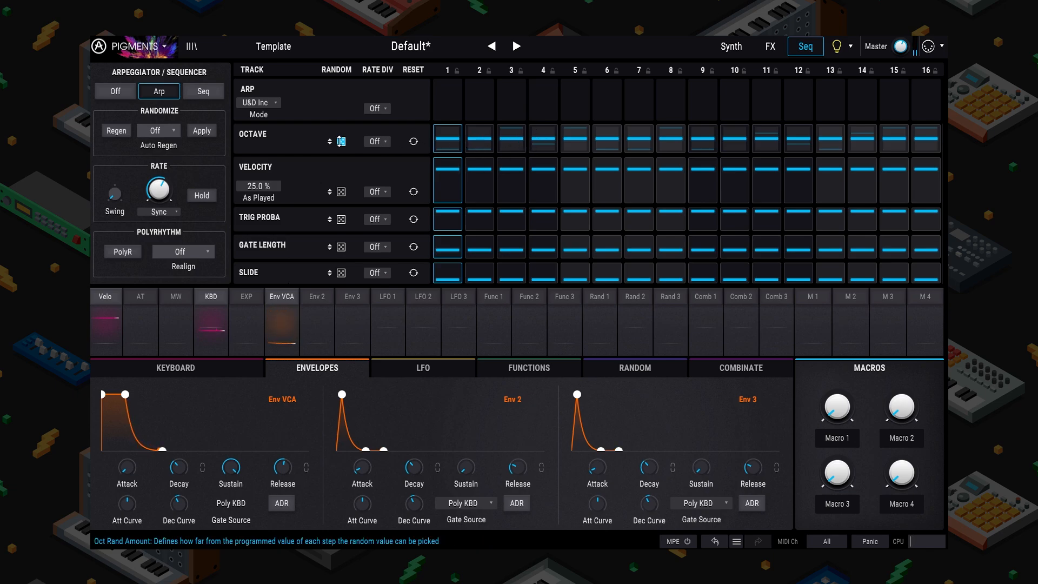
mouse_move(341, 141)
left_mouse_down()
mouse_move(341, 195)
mouse_move(342, 141)
left_mouse_up()
left_click(367, 141)
left_click(282, 128)
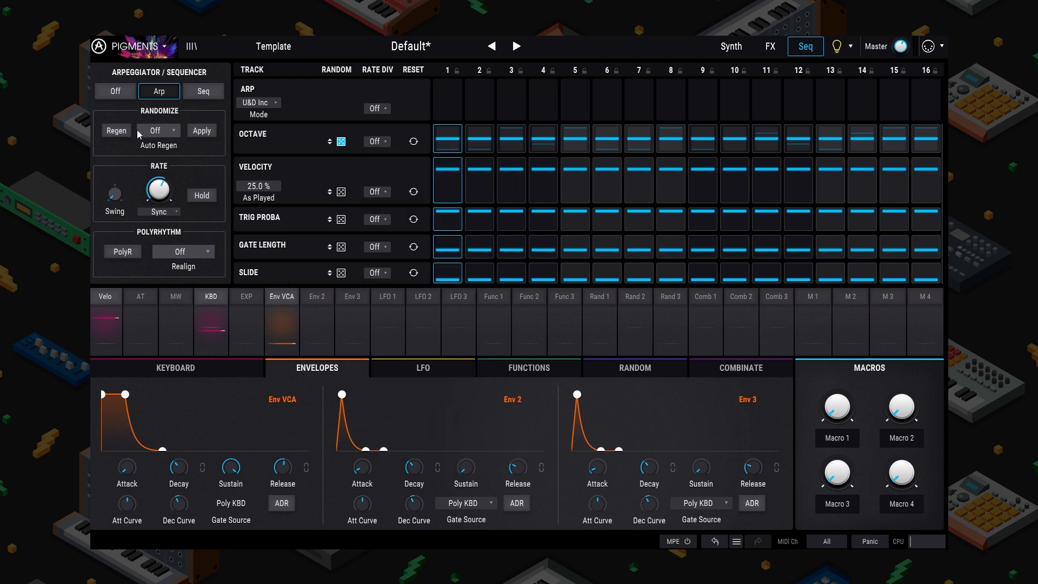
Step: Regenerate the random octave values three times
left_click(118, 133)
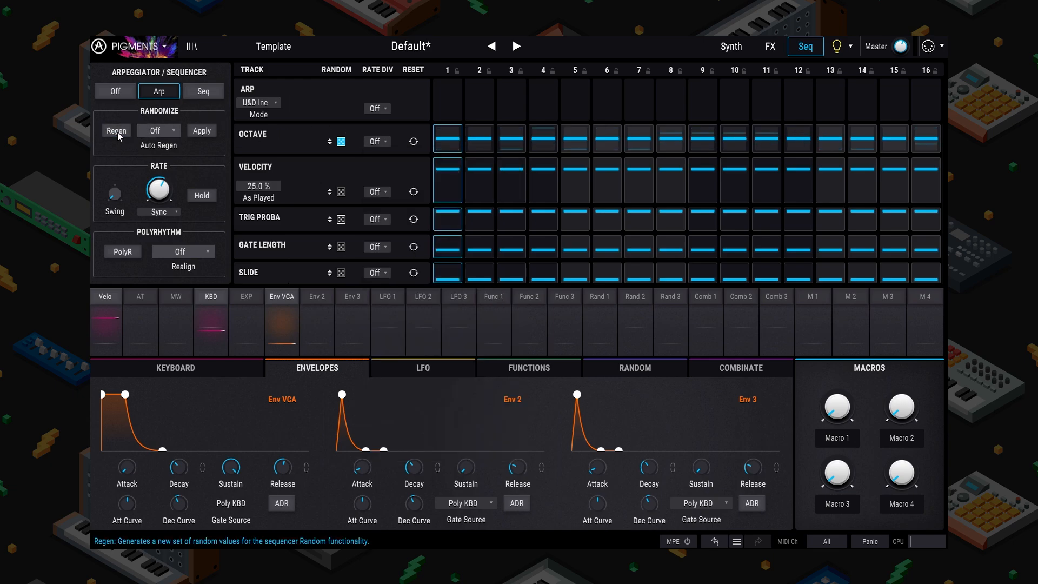
left_click(118, 133)
left_click(117, 134)
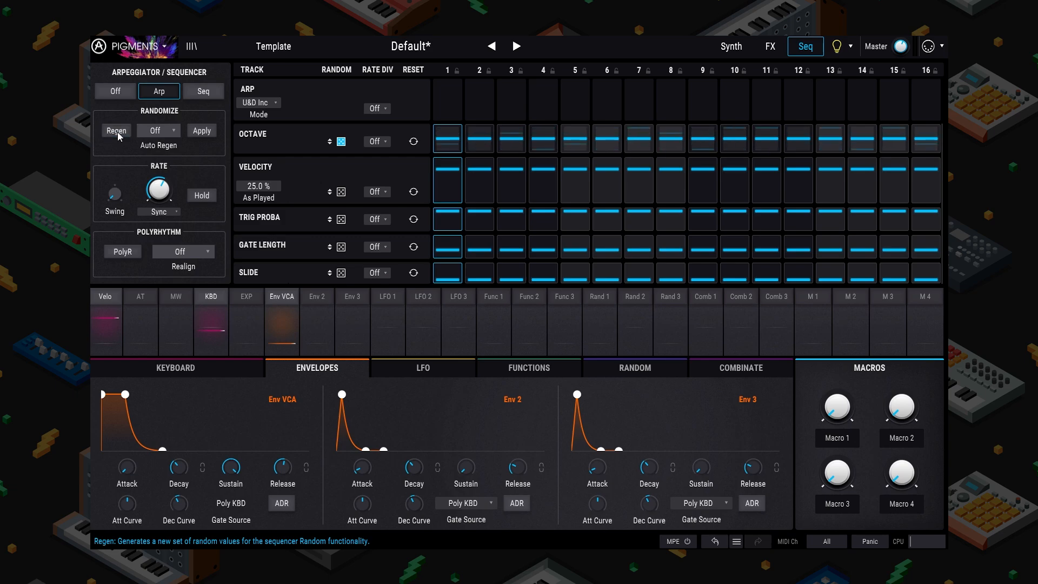
left_click(158, 131)
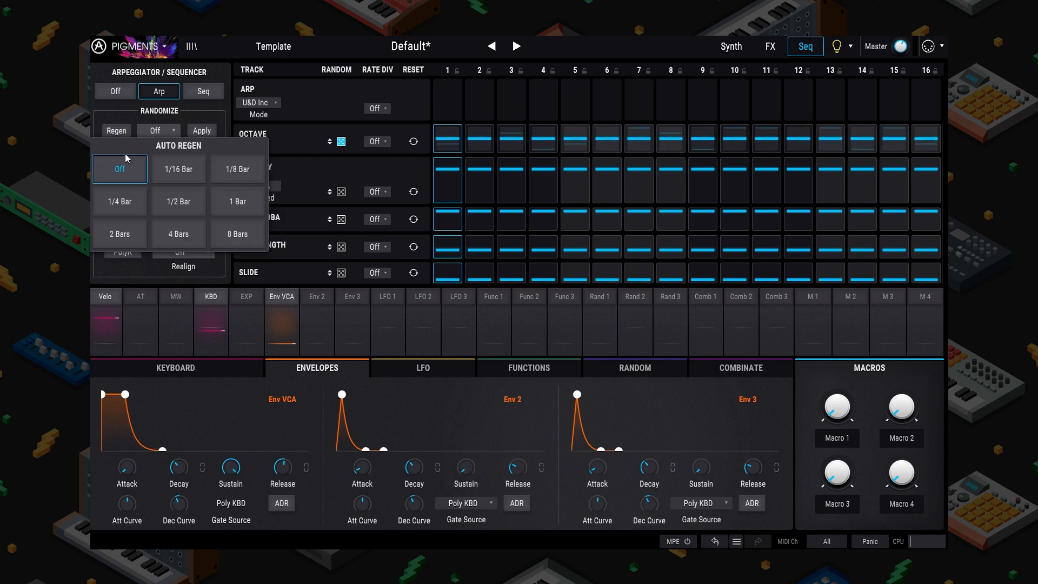
Step: Set Auto Regen to every 1 bar and return to the Synth page
left_click(238, 203)
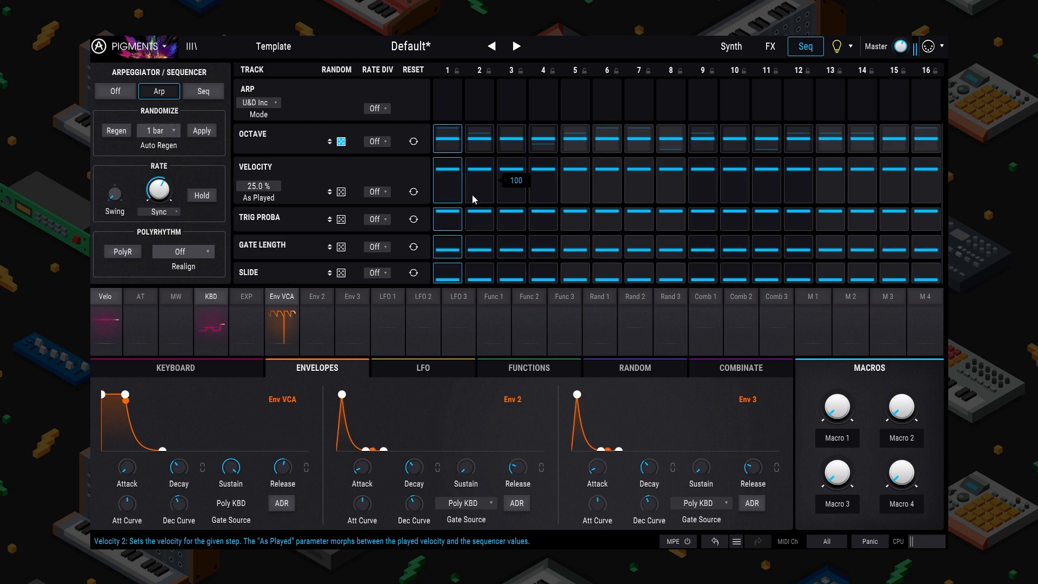
left_click(731, 46)
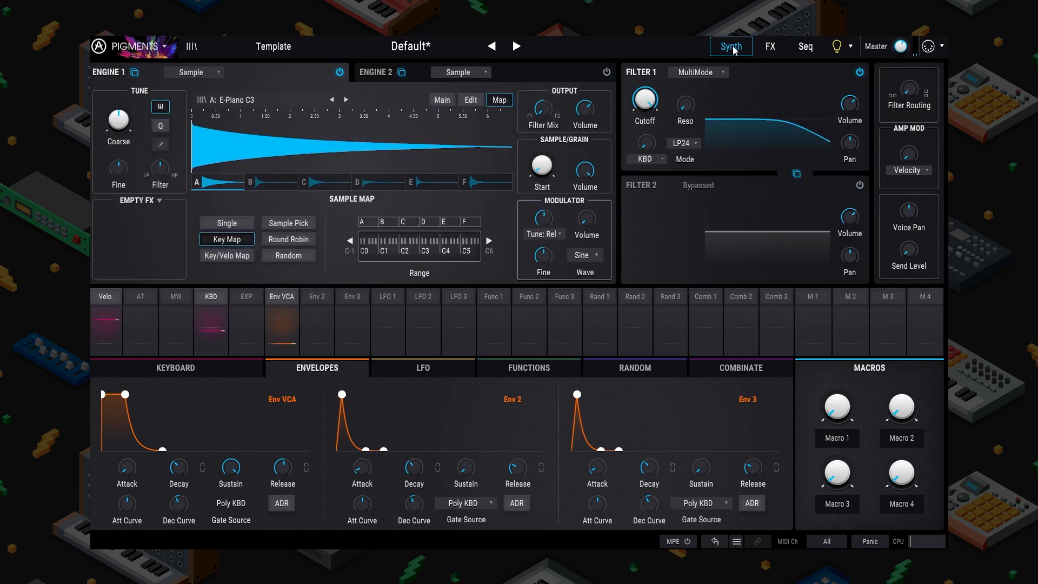
Step: Set Engine 1's sample map to Key/Velo Map, splitting the six samples at velocity 64
left_click(243, 262)
left_click(250, 242)
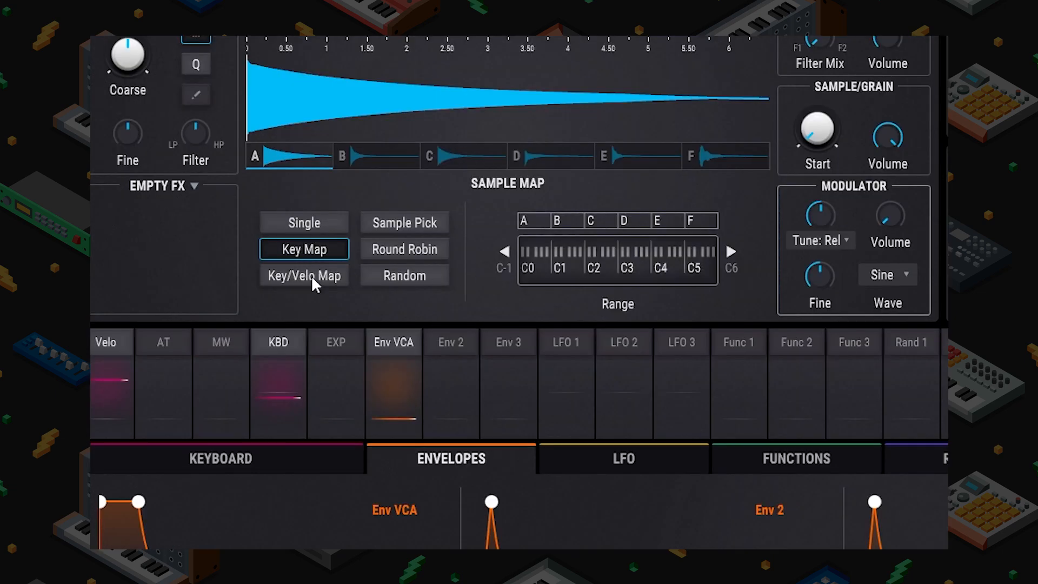
left_click(233, 255)
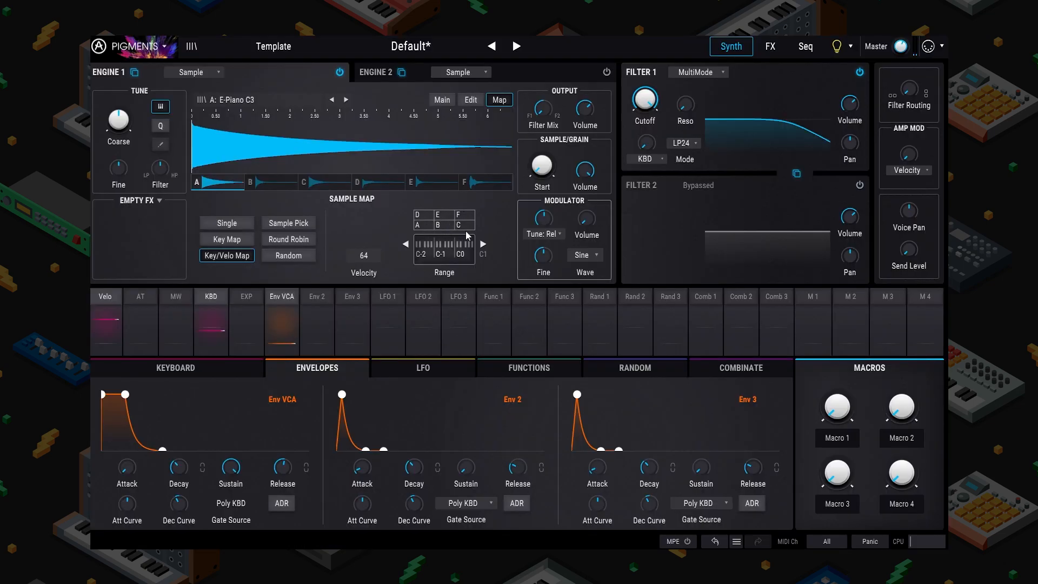
Step: Re-enable the arpeggiator and give the Velocity row 24.8% randomization
left_click(804, 52)
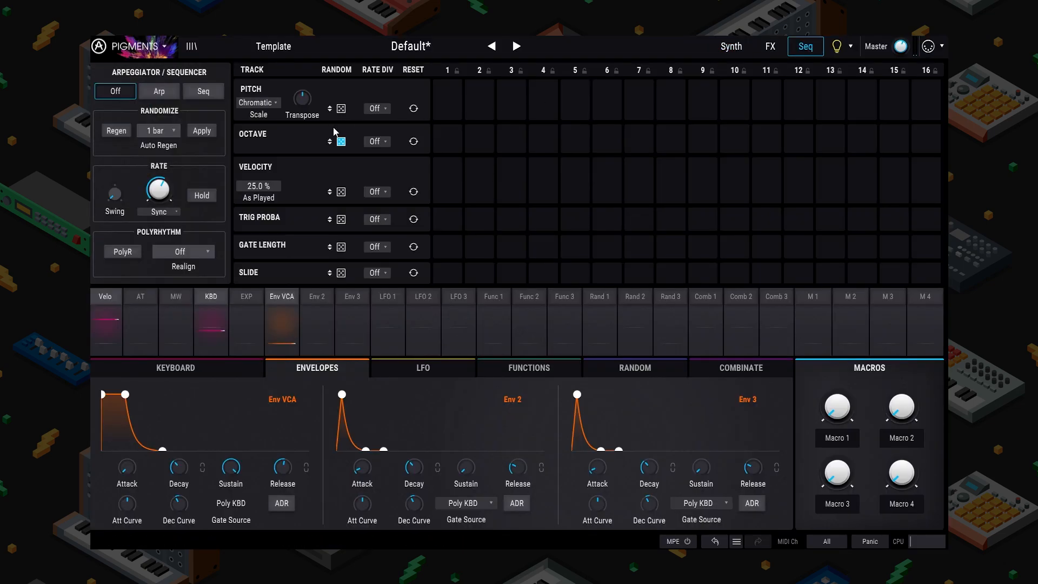
left_click(159, 92)
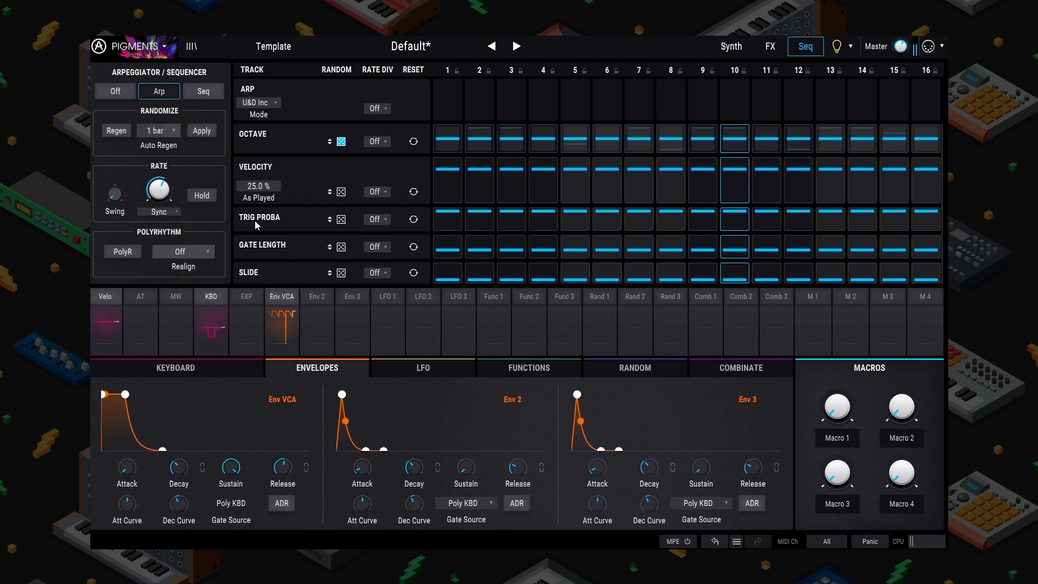
left_click_drag(329, 191, 329, 138)
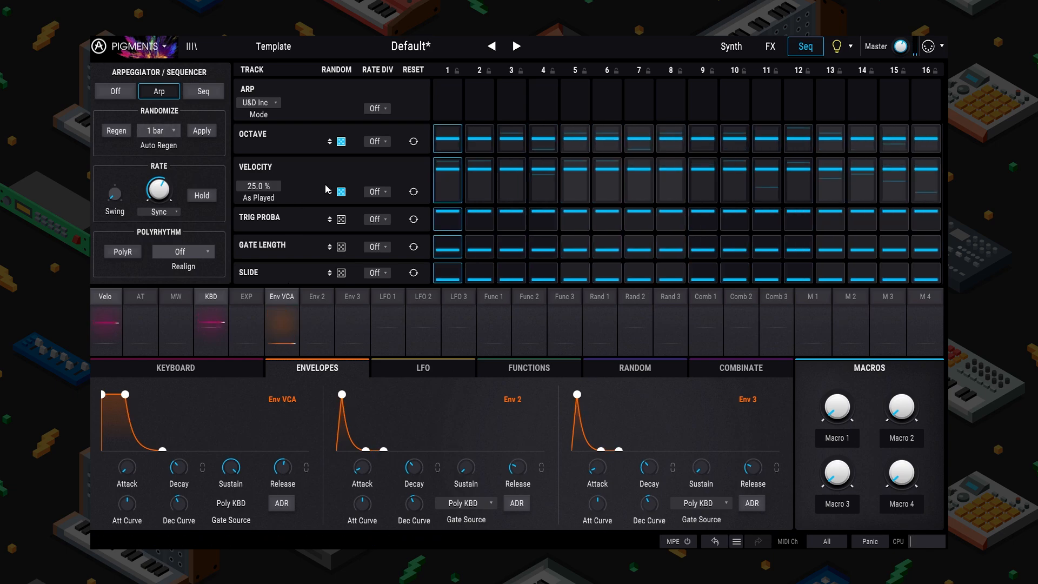
Step: Disable Velocity and Octave randomization and enable Trig Proba randomization instead
left_click(341, 191)
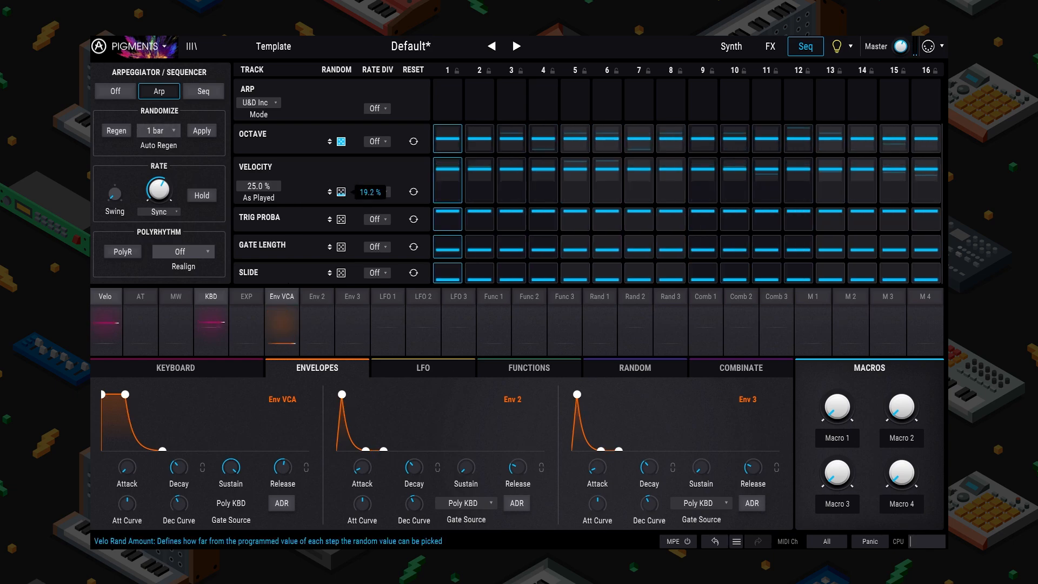
left_click(341, 141)
left_click(338, 219)
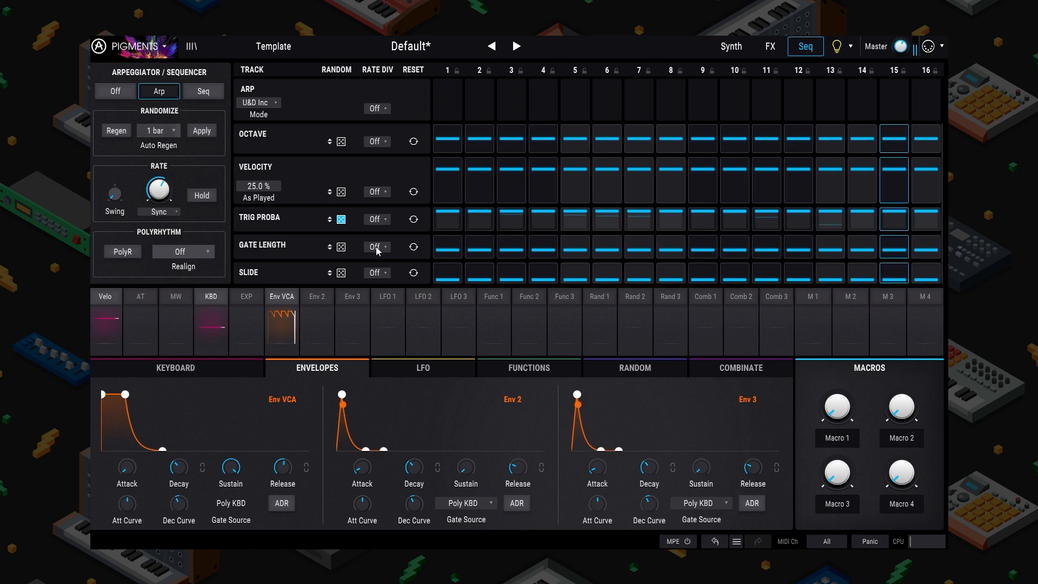
Step: Zero Trig Proba on steps 1, 4, 6, 8 and others, then add 2.40% velocity randomness
left_click_drag(456, 216, 453, 315)
left_click_drag(548, 215, 550, 242)
left_click_drag(737, 215, 743, 260)
left_click_drag(768, 215, 771, 246)
left_click_drag(902, 216, 901, 246)
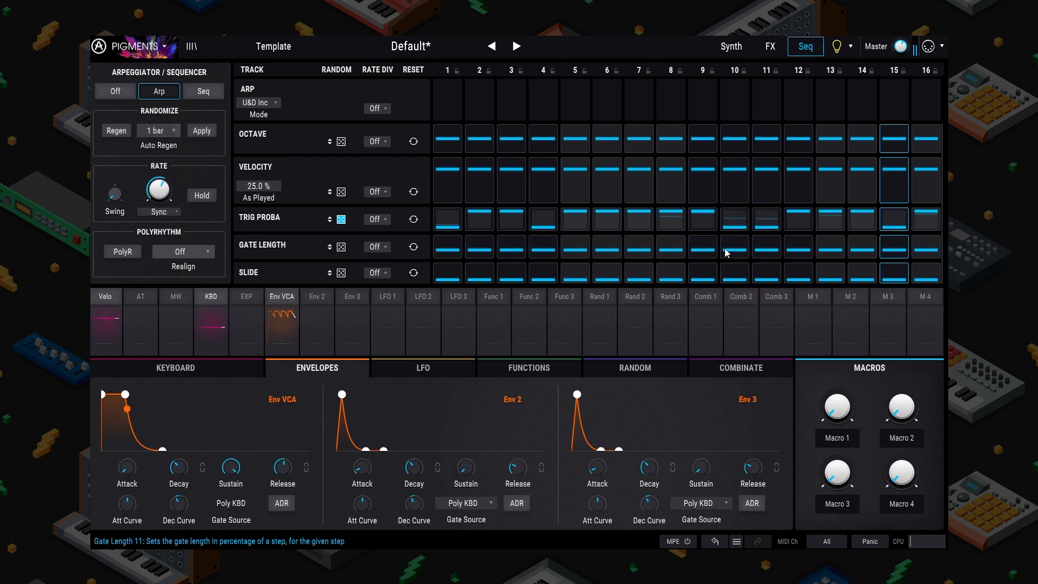
left_click_drag(608, 214, 611, 245)
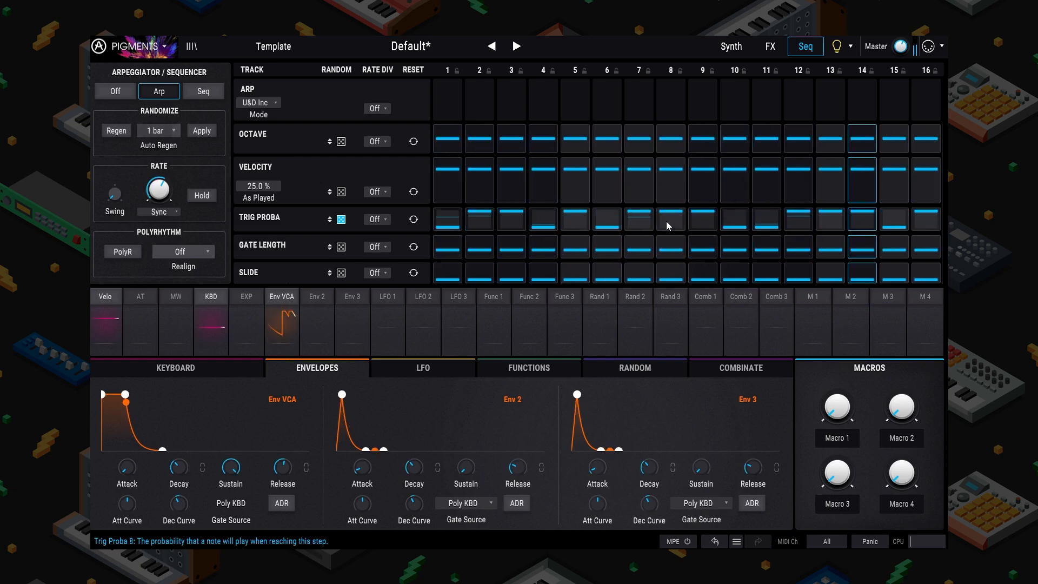
left_click_drag(666, 221, 664, 297)
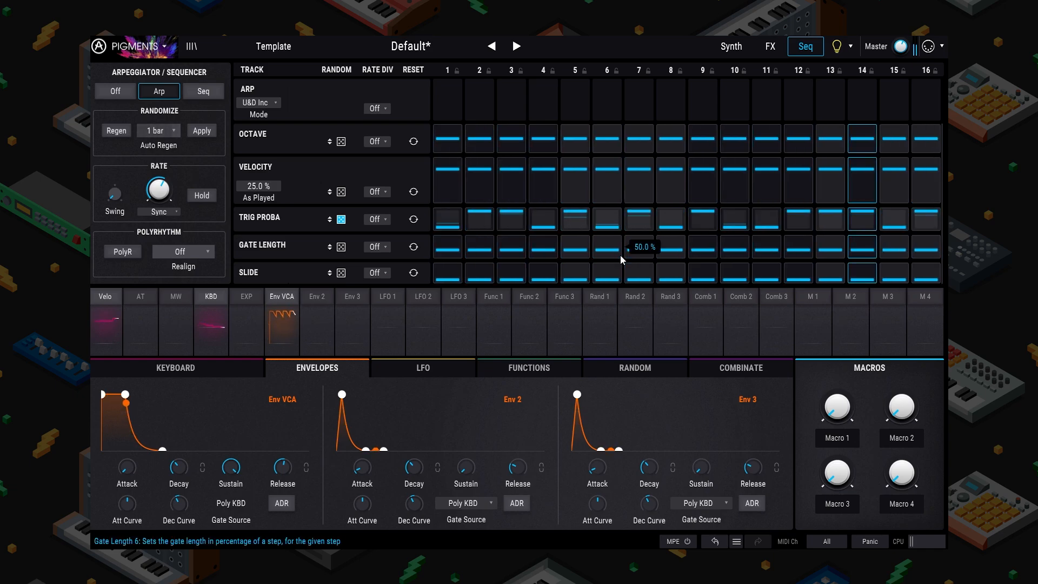
left_click_drag(342, 190, 343, 135)
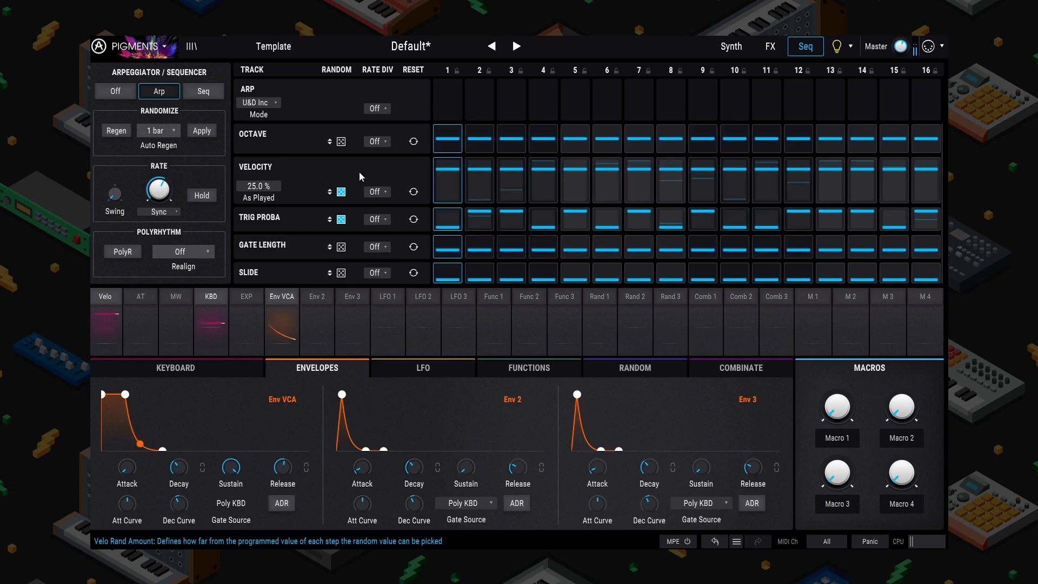
Step: Randomize octaves, lower step 3's velocity, set step 14 top and step 16 lowest octave, then view FX
left_click(340, 141)
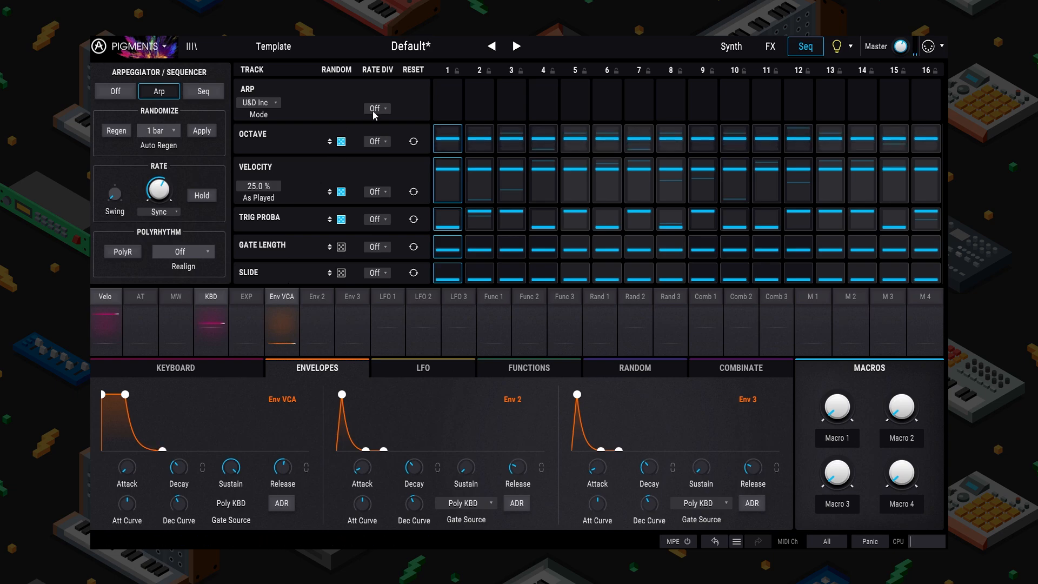
left_click(515, 187)
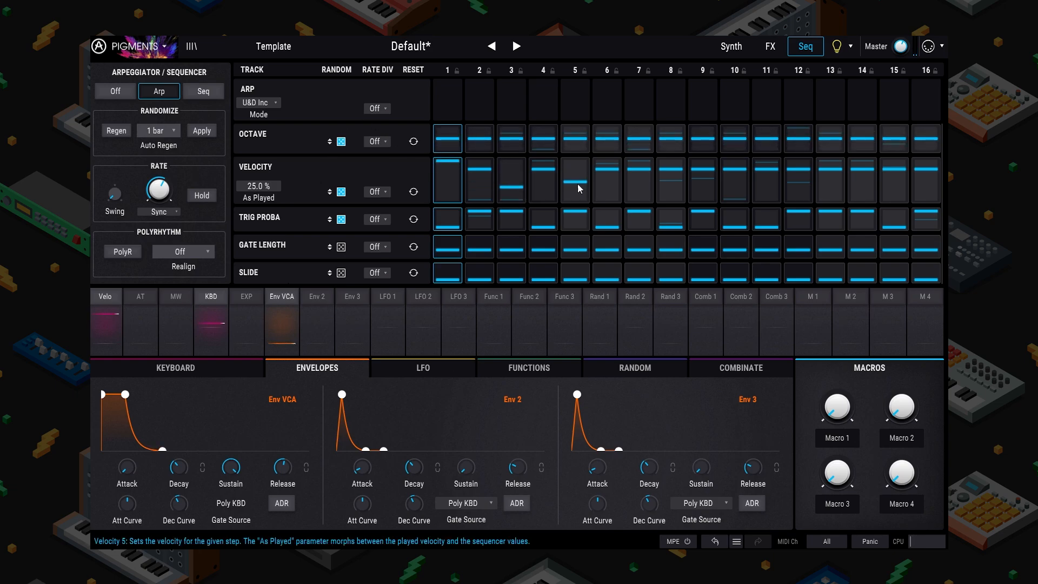
left_click(869, 128)
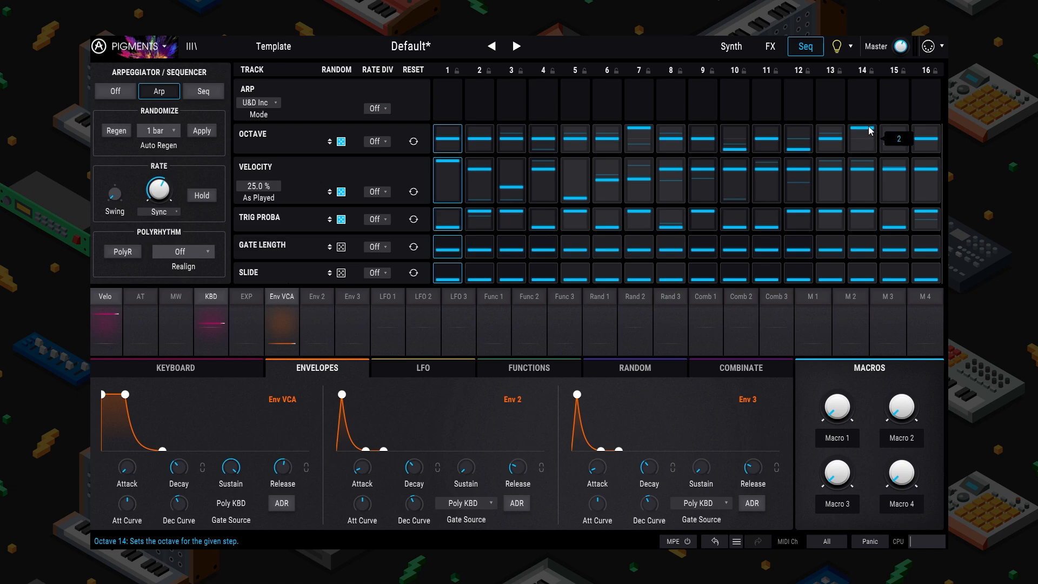
left_click(919, 147)
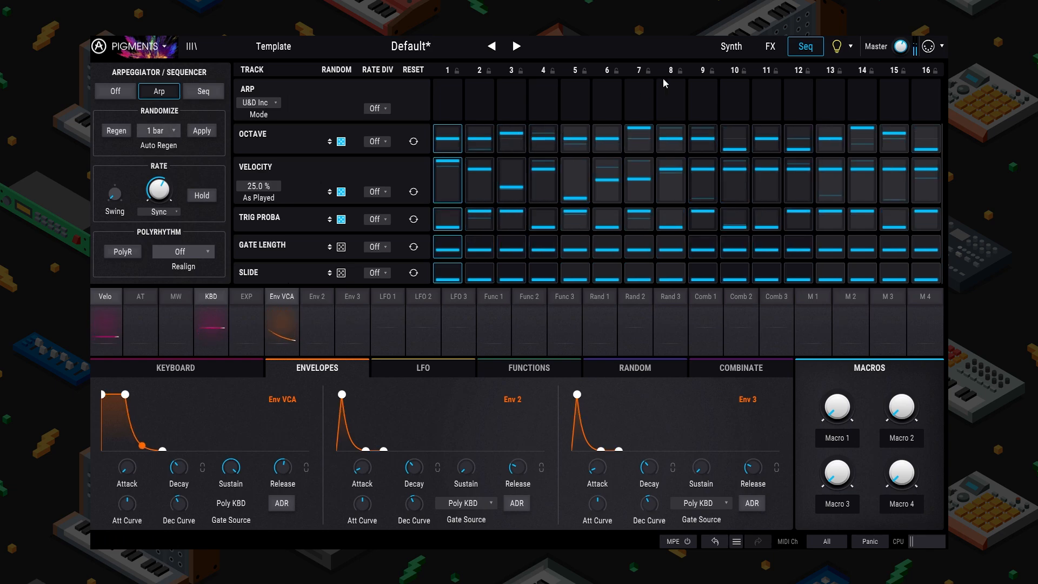
left_click(770, 47)
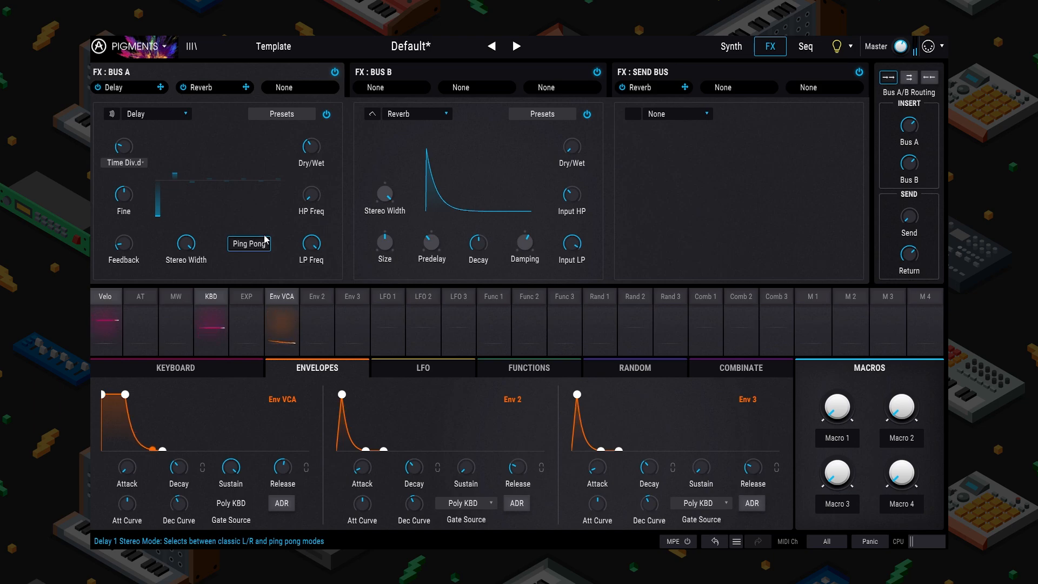
Step: Back on the Synth page, cycle Engine 1's slots F to A, ending on Celli - Pizzicato C1 f
left_click(726, 56)
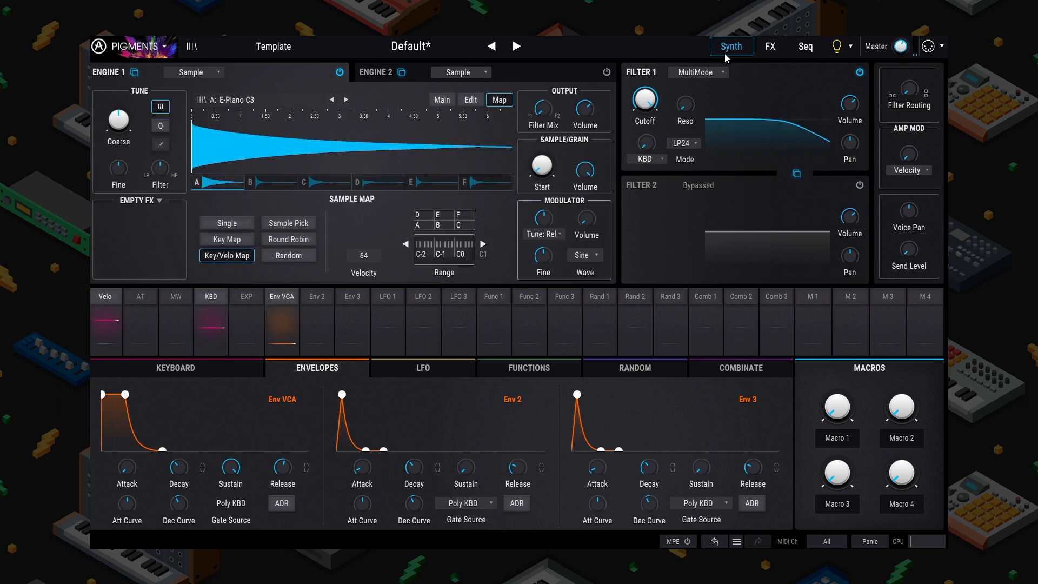
left_click(479, 183)
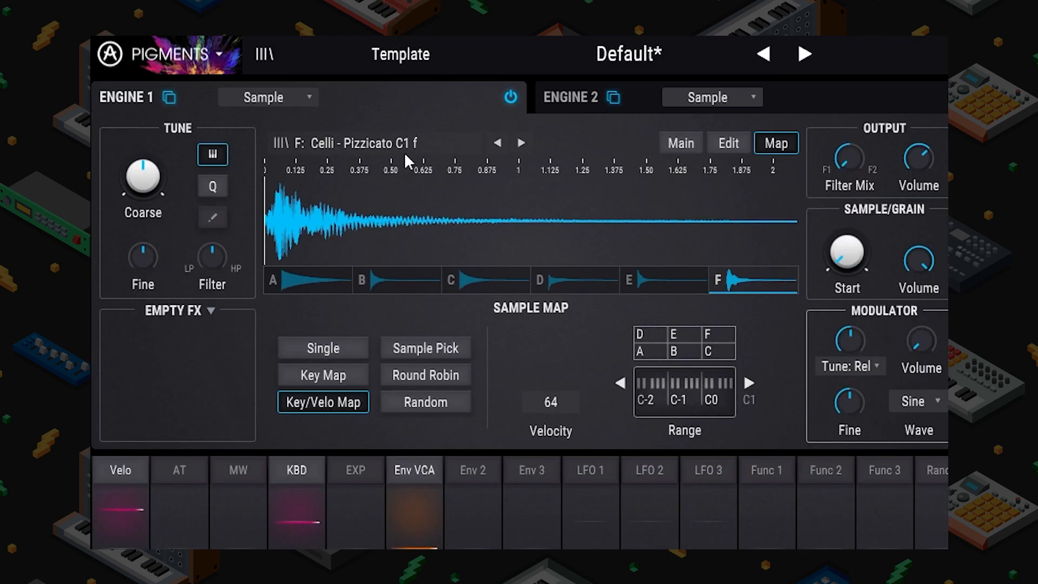
left_click(699, 288)
left_click(556, 283)
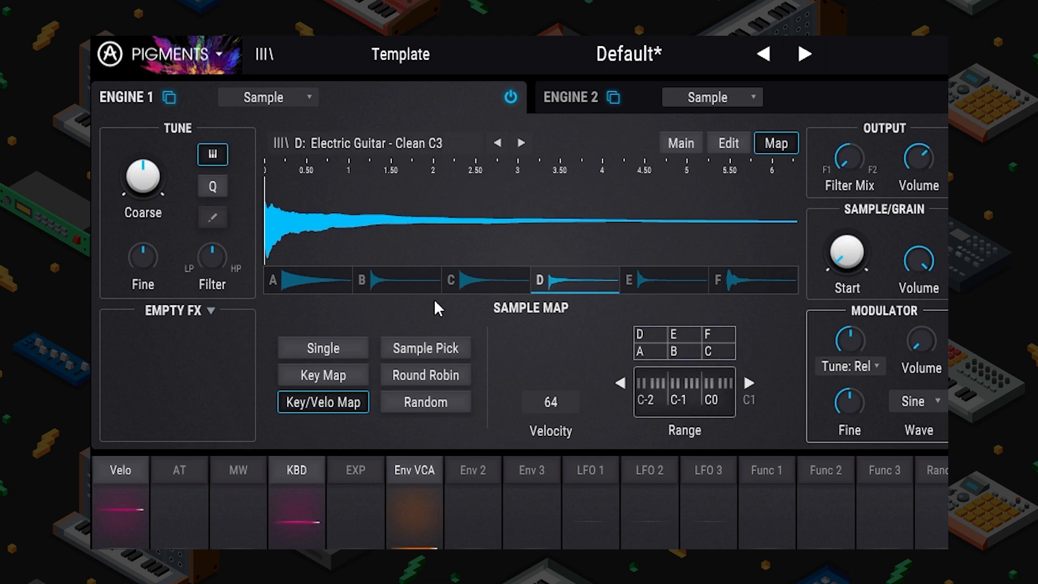
left_click(458, 282)
left_click(409, 282)
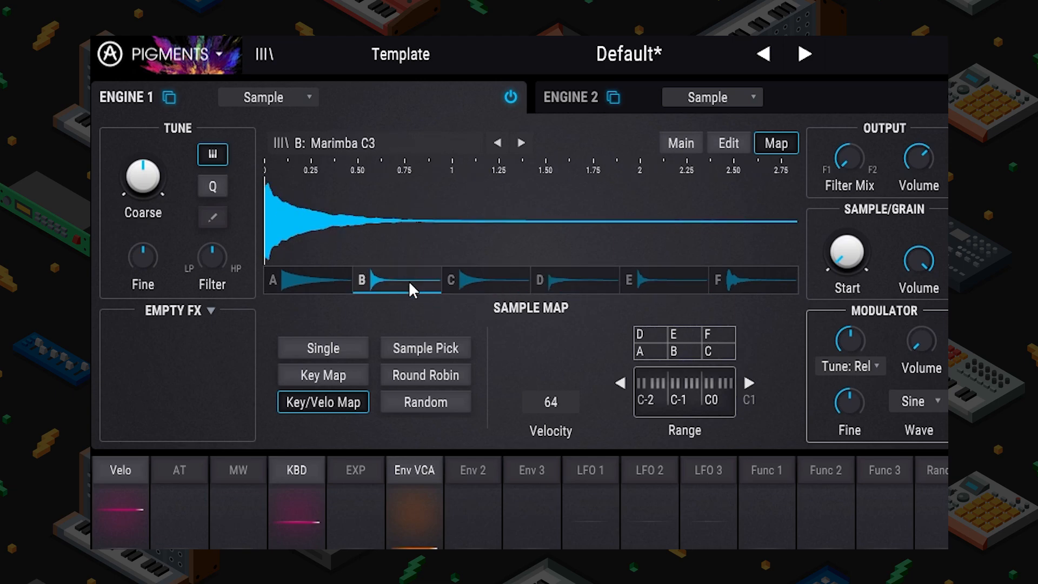
left_click(292, 287)
left_click(735, 278)
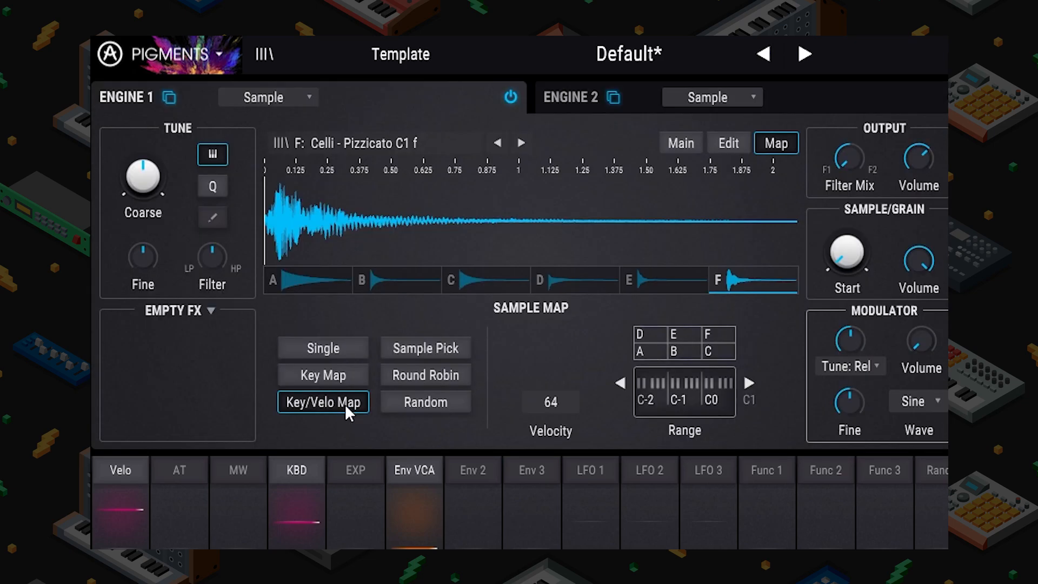
Step: In the per-sample Edit settings, transpose the E-Piano sample up 11 semitones
left_click(729, 144)
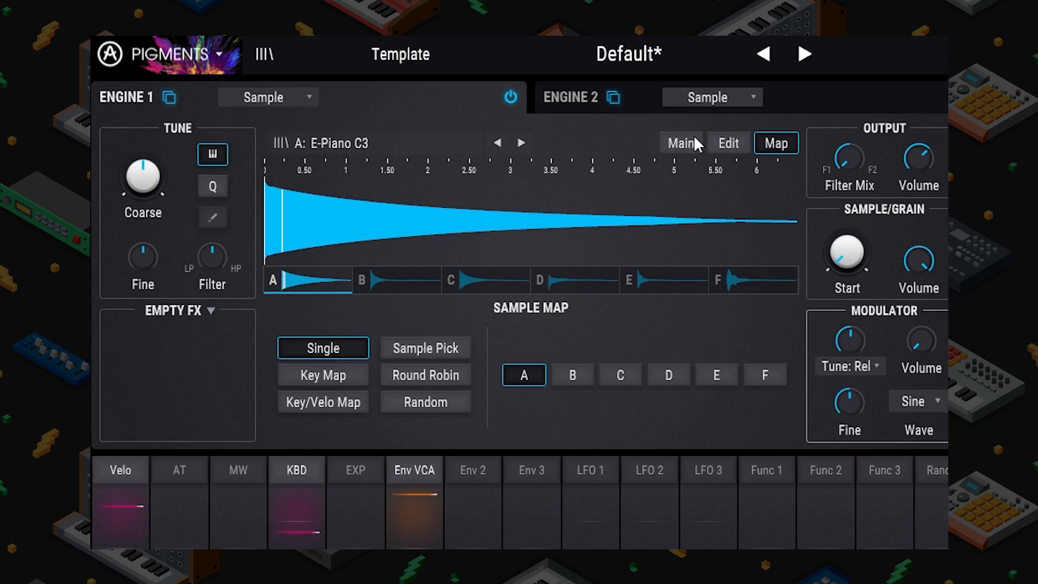
left_click(694, 141)
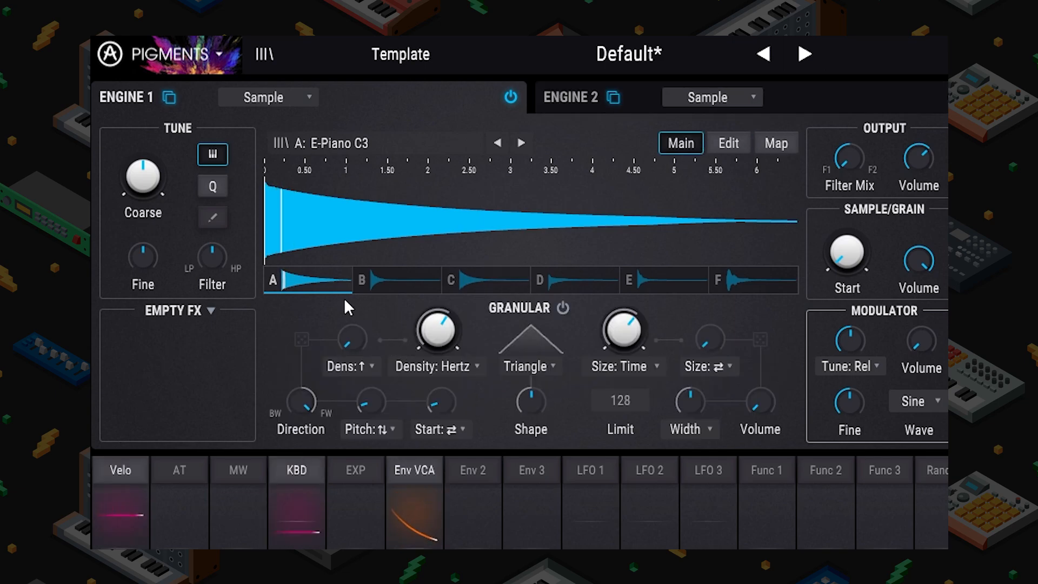
left_click(401, 287)
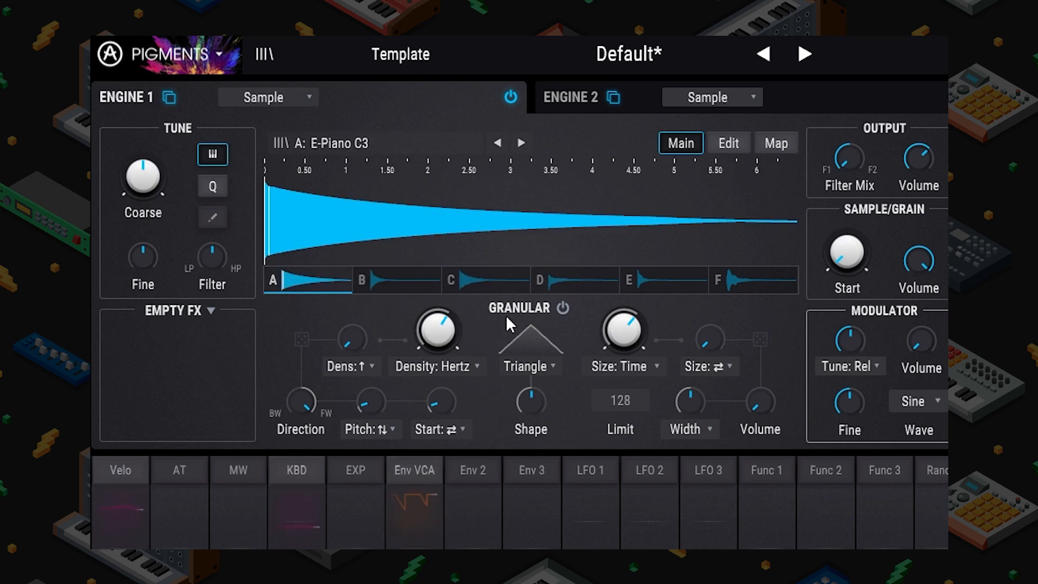
left_click(730, 143)
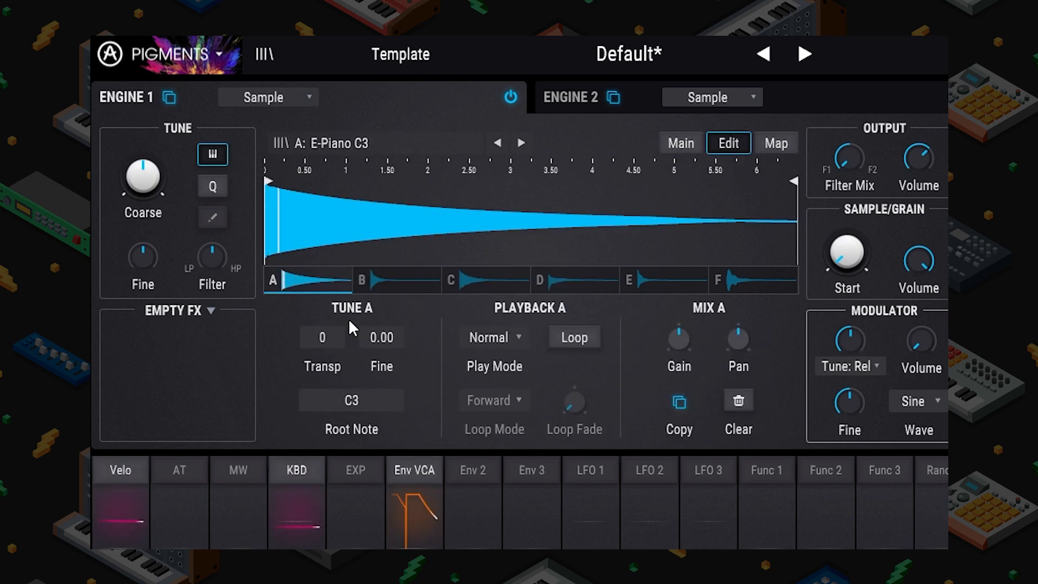
left_click_drag(323, 337, 324, 330)
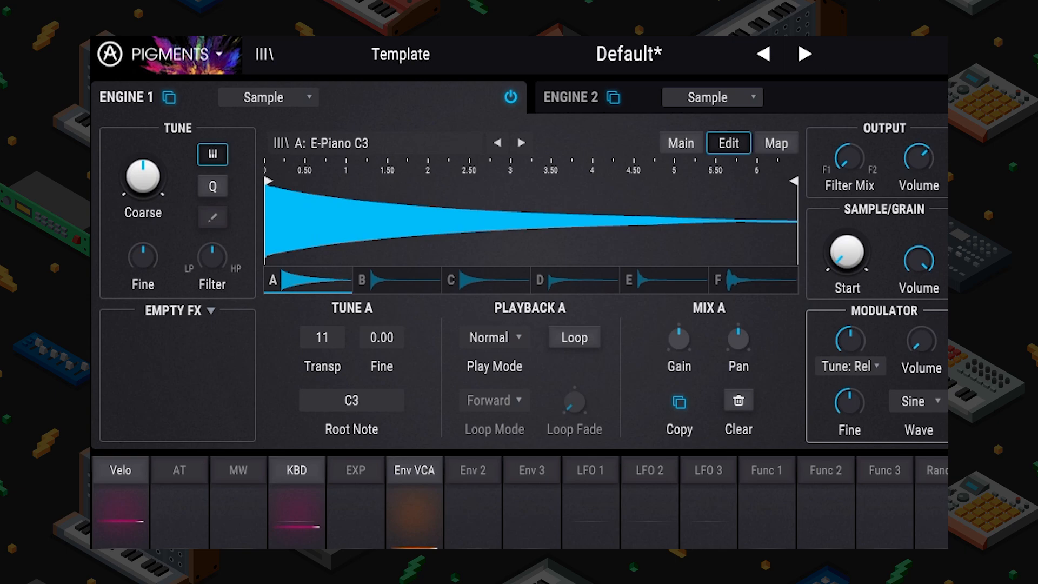
Step: Set the Electric Guitar sample to +10 and Celli - Pizzicato C1 f to +24 semitones
left_click(411, 282)
left_click(485, 277)
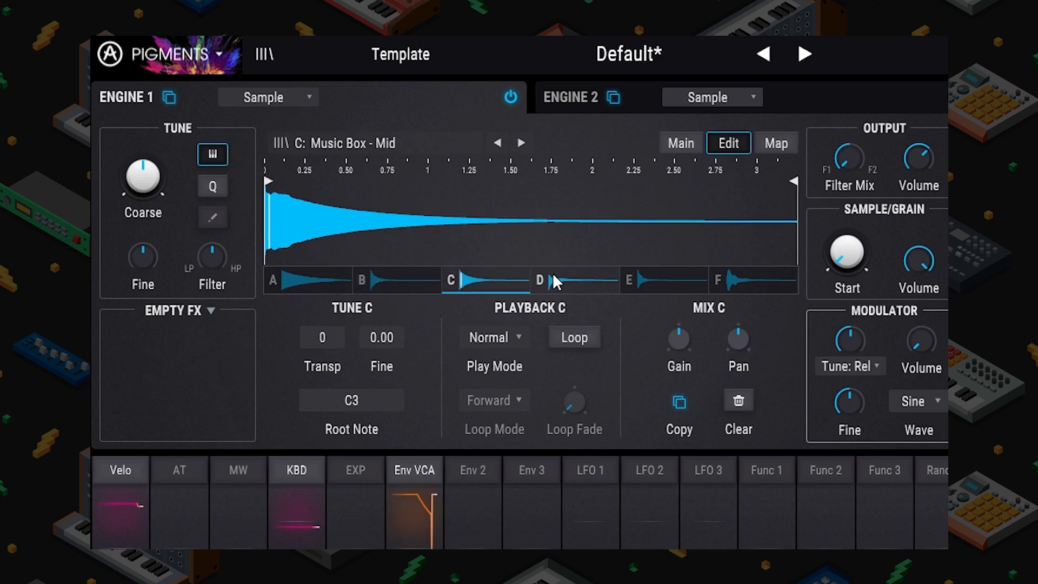
left_click(589, 273)
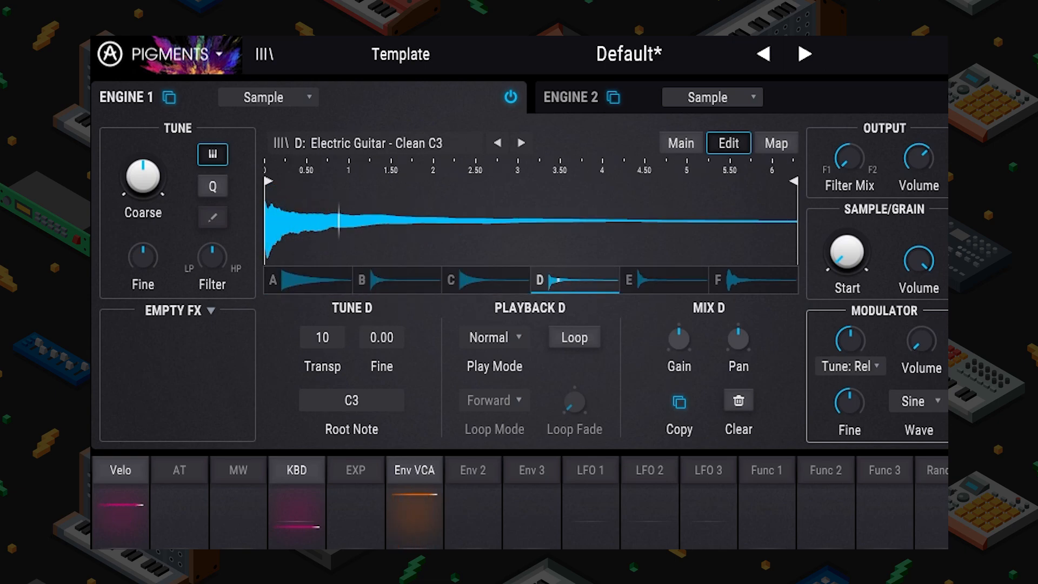
left_click(650, 287)
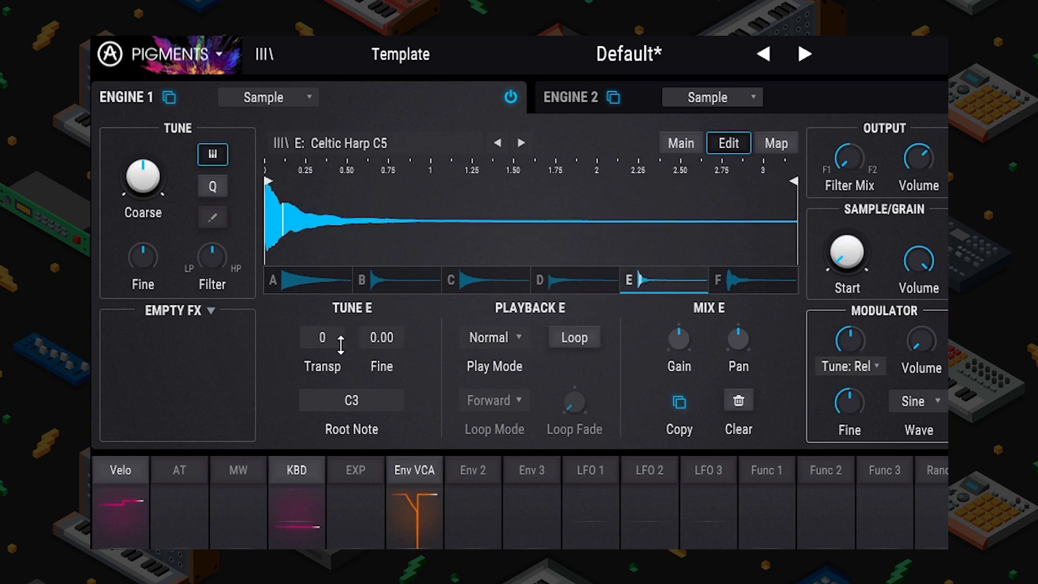
left_click(716, 286)
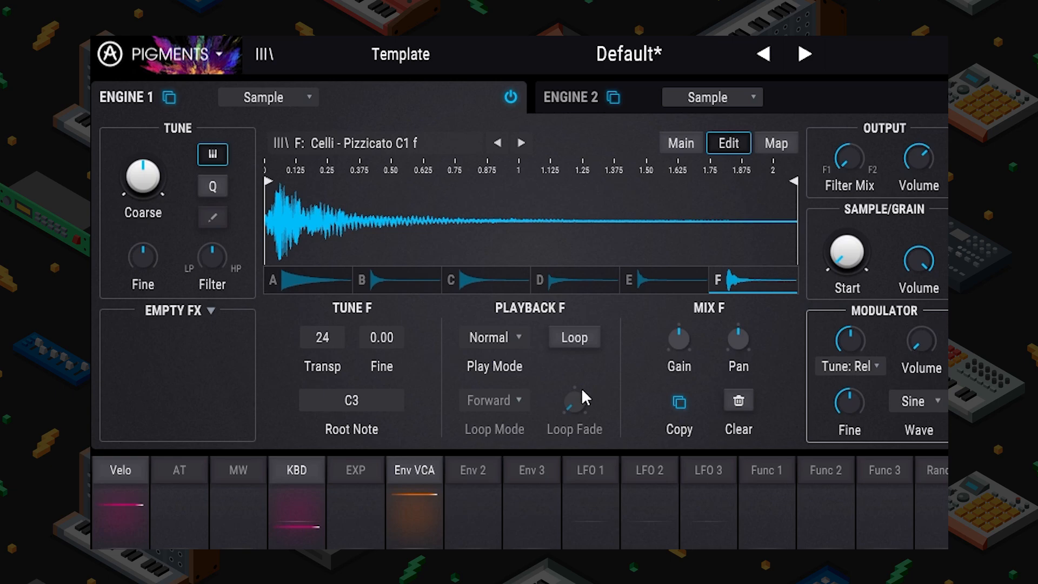
left_click(501, 332)
Step: Reverse the Celli and Music Box samples, trimming their ends to about 0.85 and 0.48
left_click(514, 436)
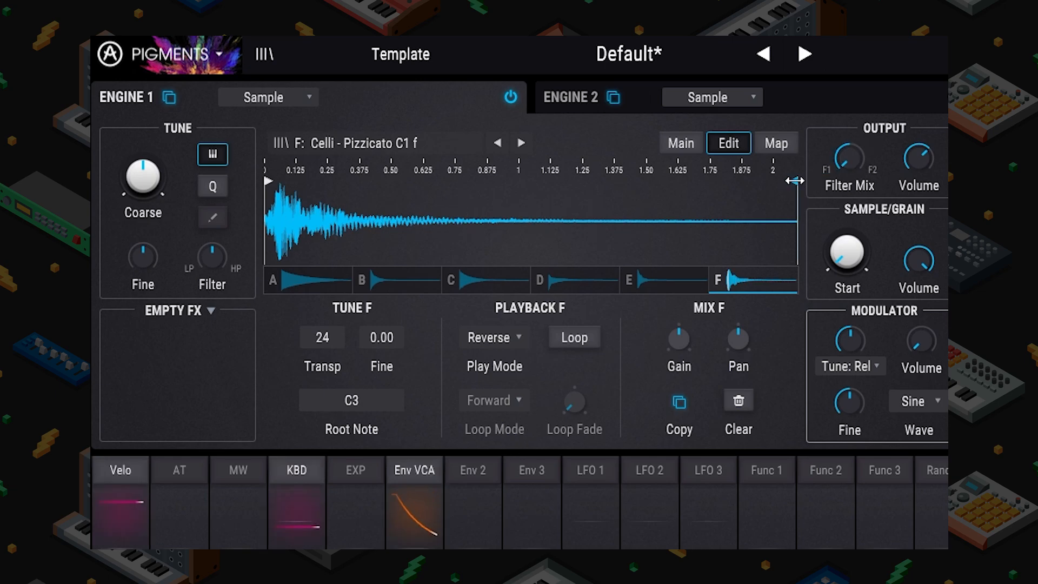
mouse_move(794, 181)
left_mouse_down()
mouse_move(405, 189)
mouse_move(476, 186)
left_mouse_up()
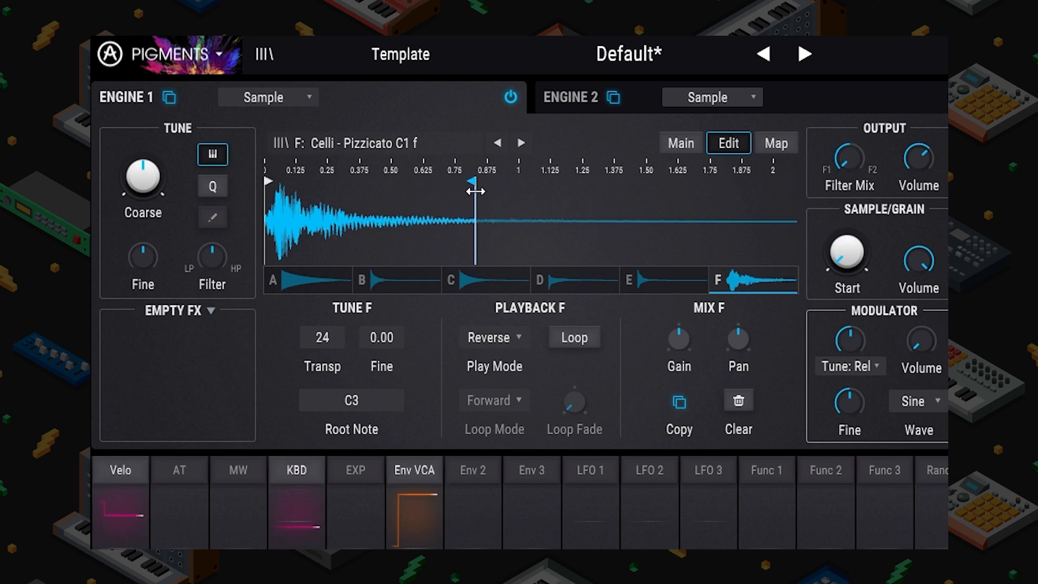
left_click(502, 278)
left_click(509, 337)
left_click(513, 435)
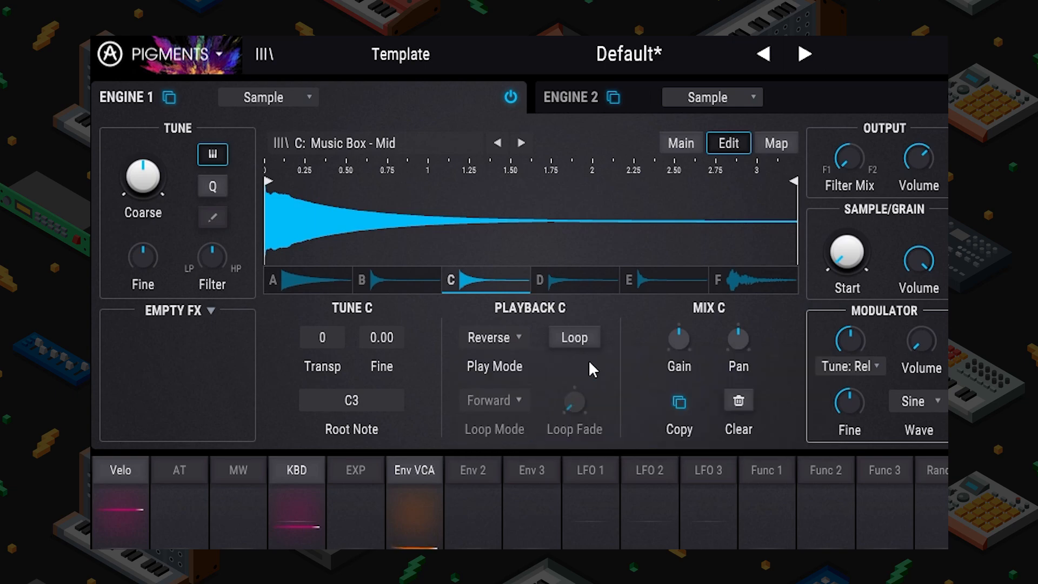
left_click_drag(793, 208, 342, 198)
left_click_drag(346, 356, 346, 346)
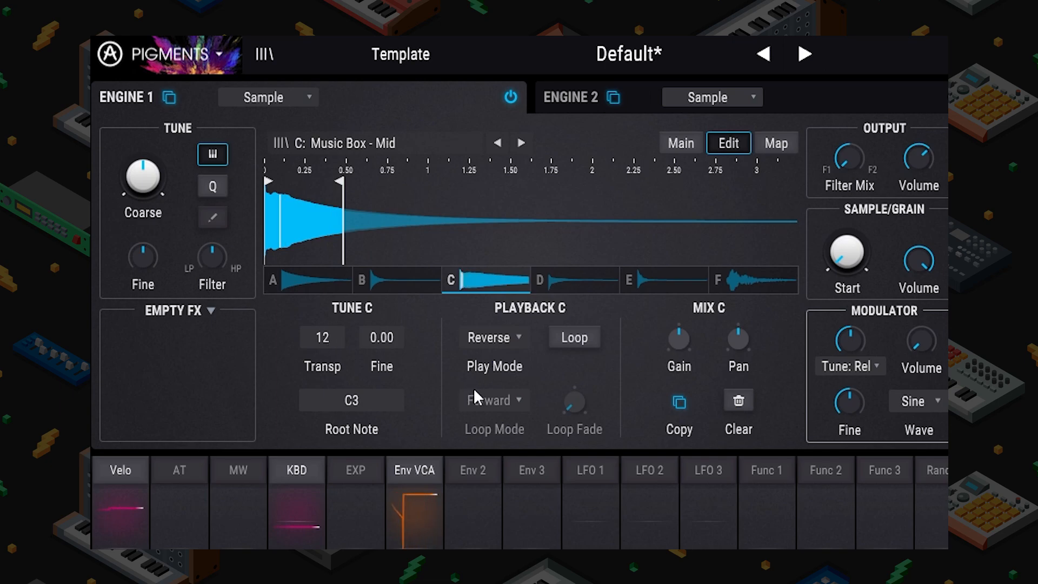
left_click(408, 287)
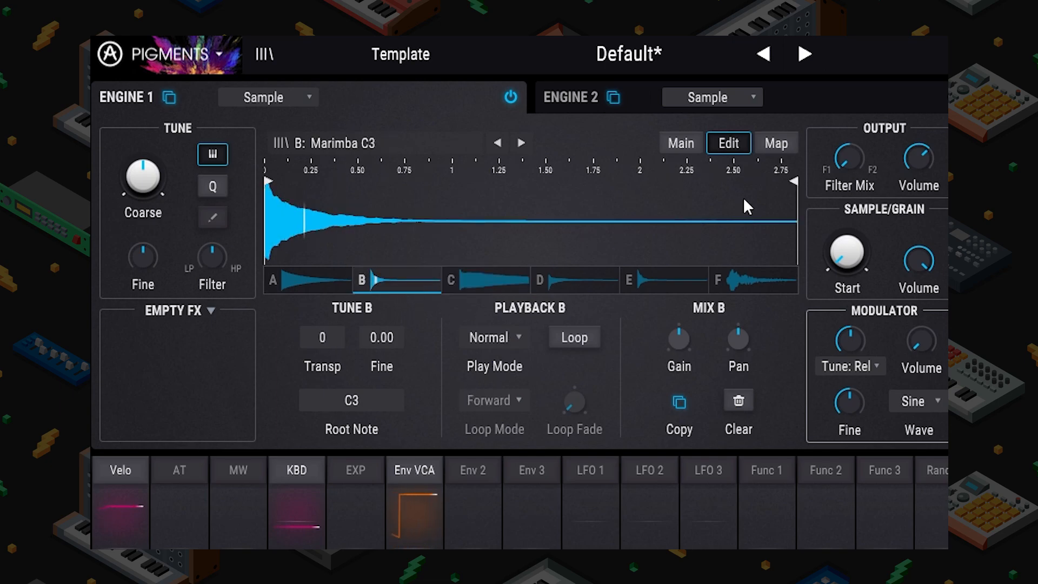
Step: Loop Marimba sample B forward and back, loop 0.27–0.36, end near 0.74, with crossfade
left_click(581, 336)
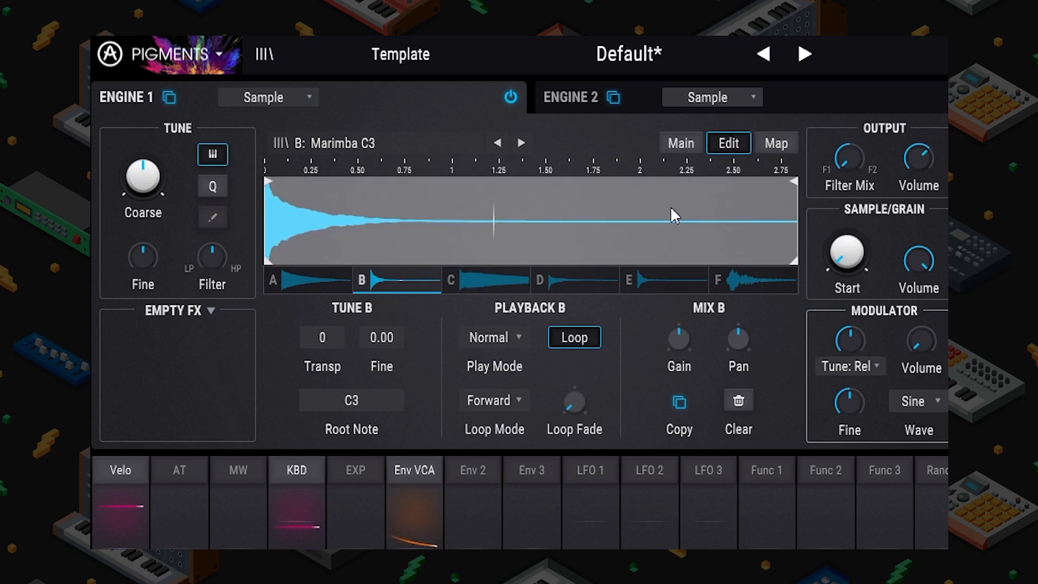
mouse_move(271, 180)
left_mouse_down()
mouse_move(312, 183)
mouse_move(262, 179)
left_mouse_up()
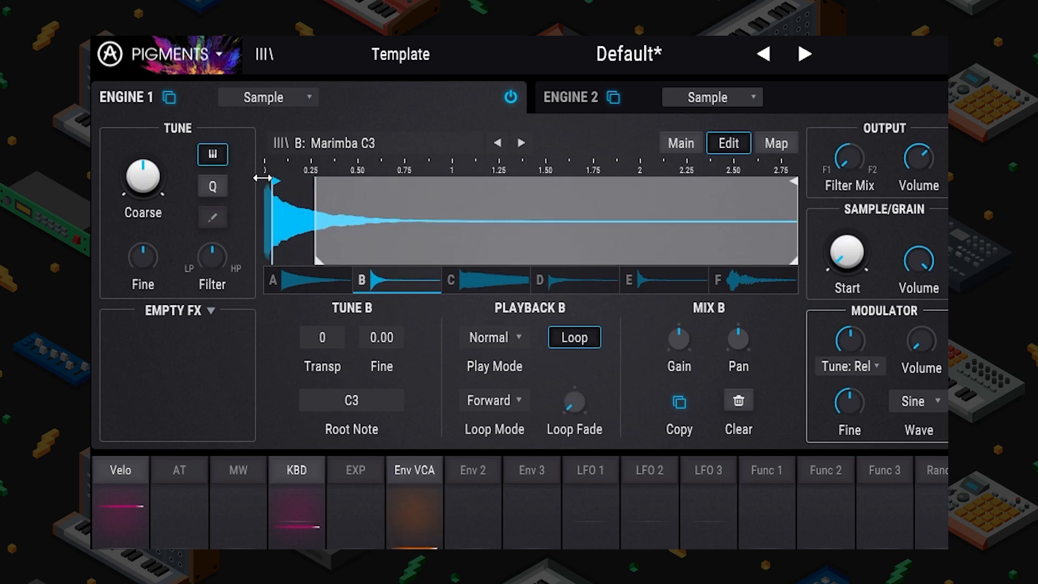
left_click_drag(317, 255, 327, 255)
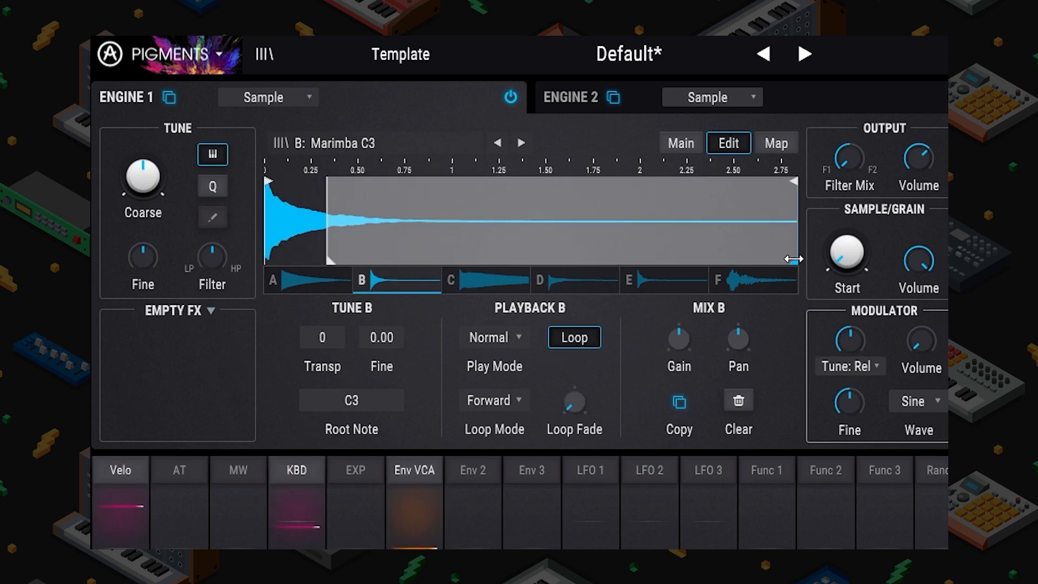
mouse_move(795, 254)
left_mouse_down()
mouse_move(349, 244)
mouse_move(299, 257)
mouse_move(318, 257)
left_mouse_up()
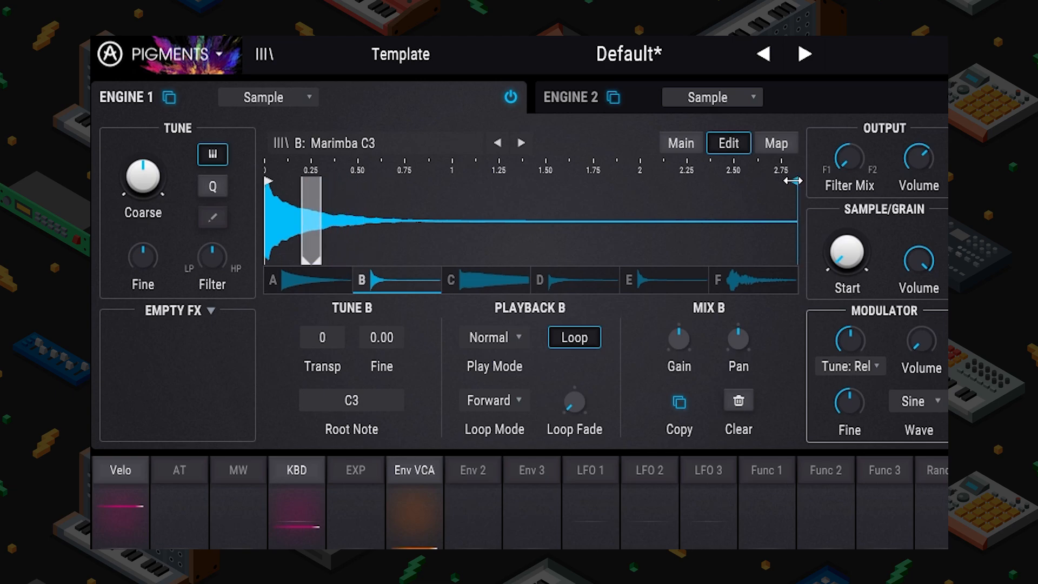
mouse_move(794, 181)
left_mouse_down()
mouse_move(323, 188)
mouse_move(401, 191)
mouse_move(387, 189)
left_mouse_up()
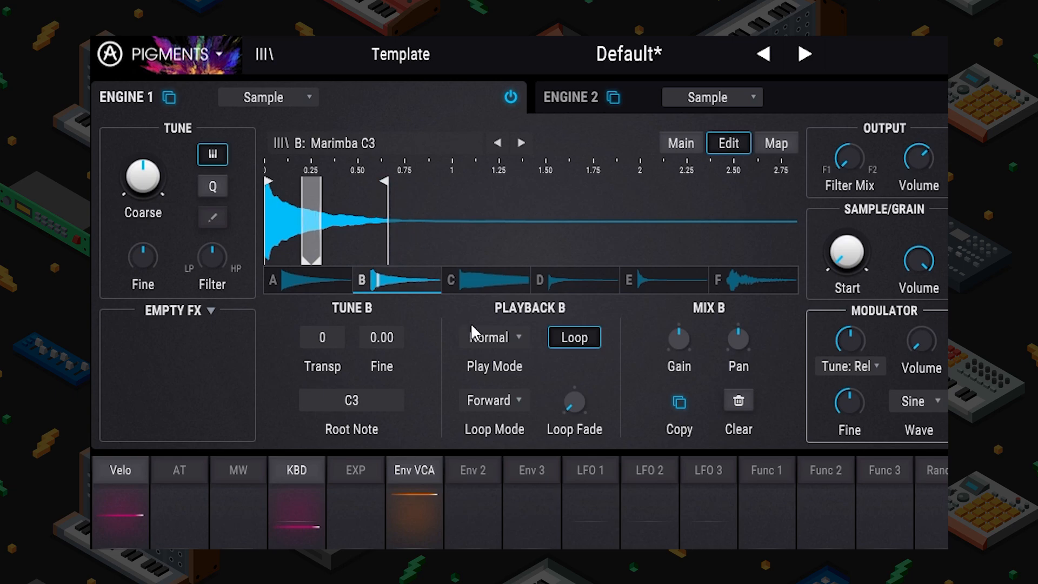
left_click_drag(574, 403, 574, 385)
left_click(518, 398)
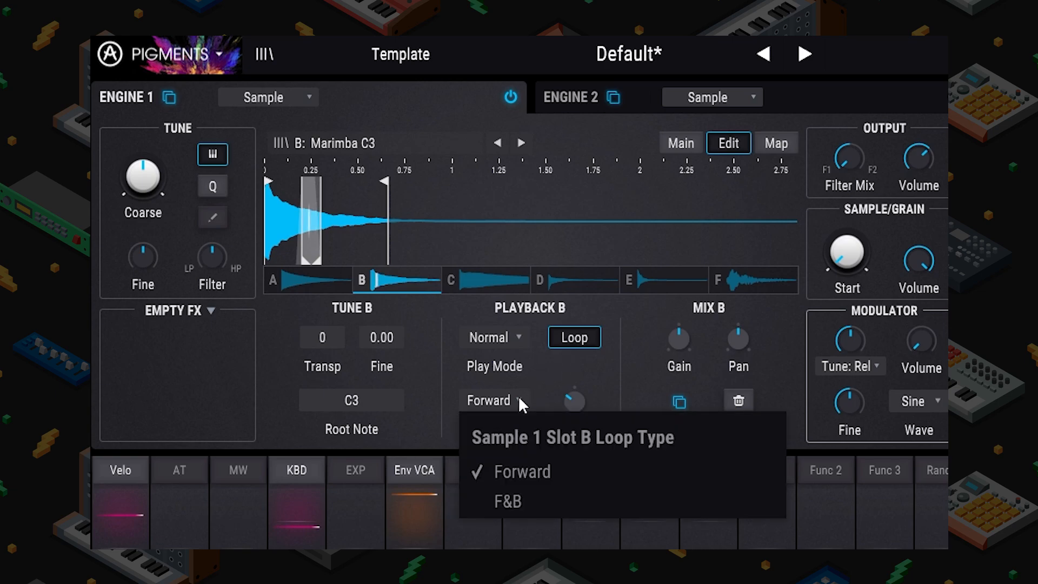
left_click(532, 494)
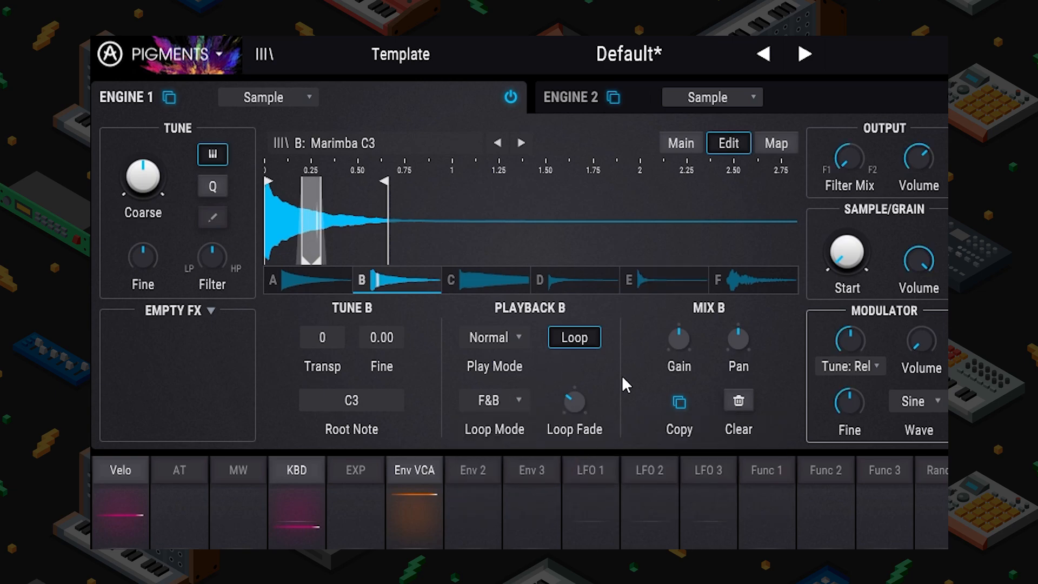
Step: Review samples A through F, pan sample F to the right, and switch the arpeggiator on
left_click(323, 284)
left_click(400, 280)
left_click(511, 291)
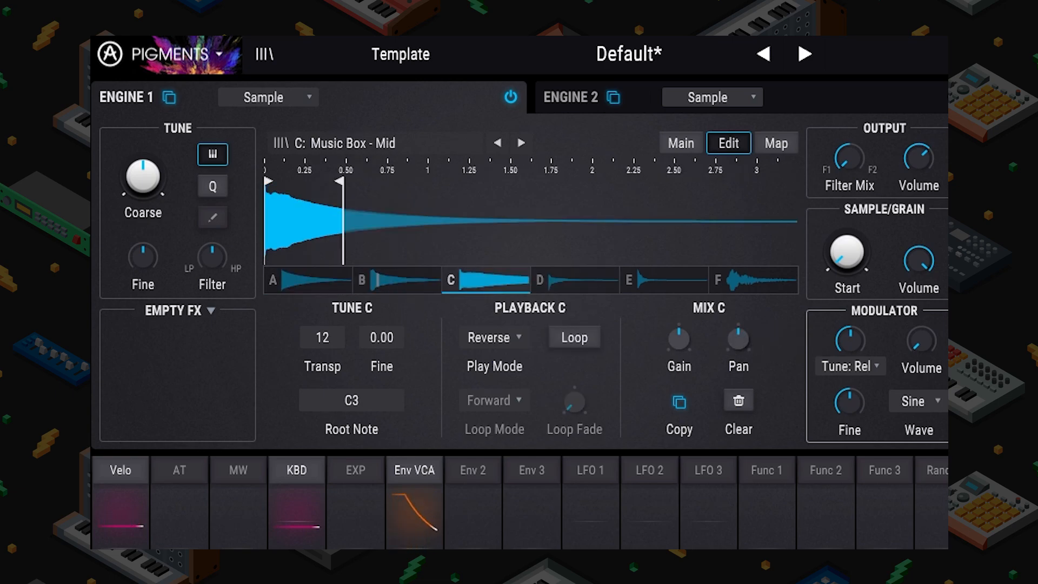
left_click(574, 281)
mouse_move(739, 336)
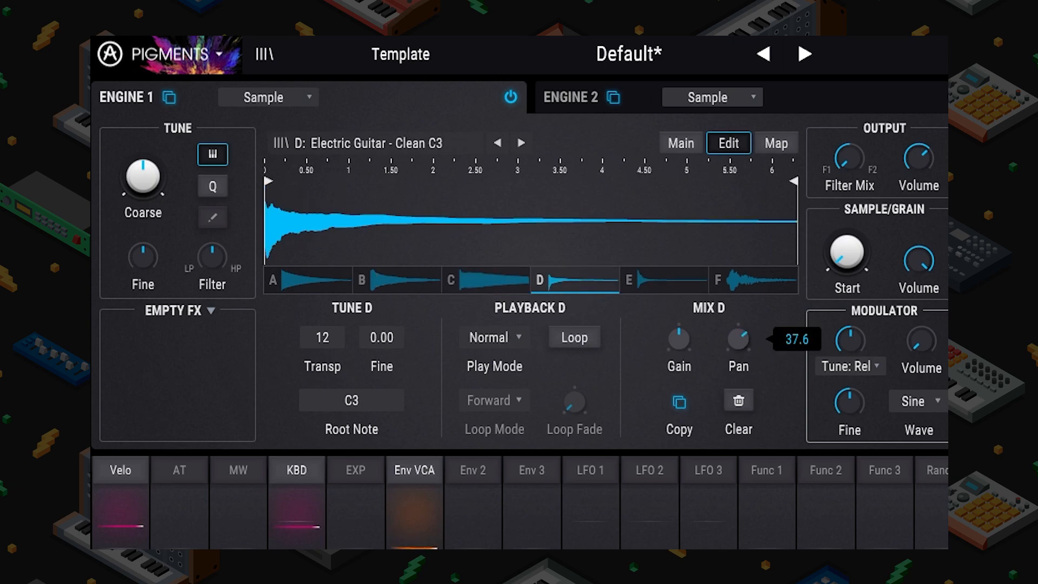
left_click(662, 284)
left_click(744, 282)
left_click_drag(737, 345, 737, 330)
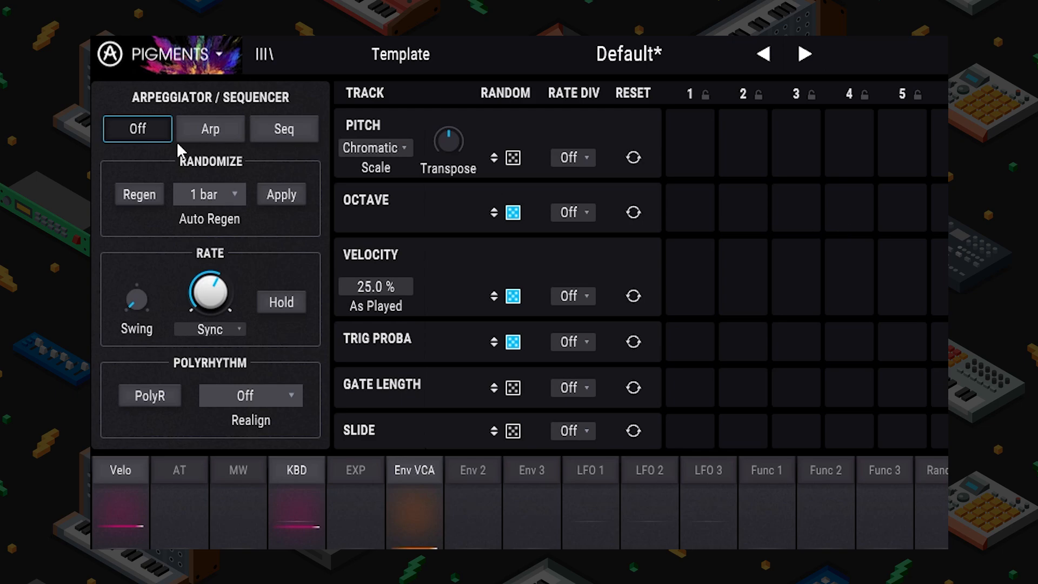
left_click(210, 134)
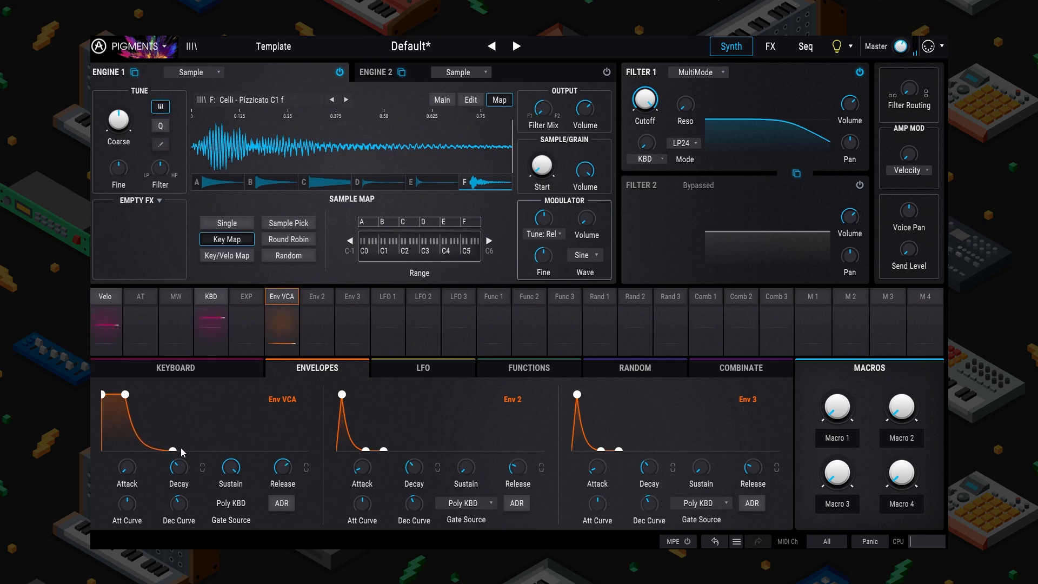
Step: Extend the Env VCA hold stage so the decay begins later
left_click_drag(129, 390, 150, 389)
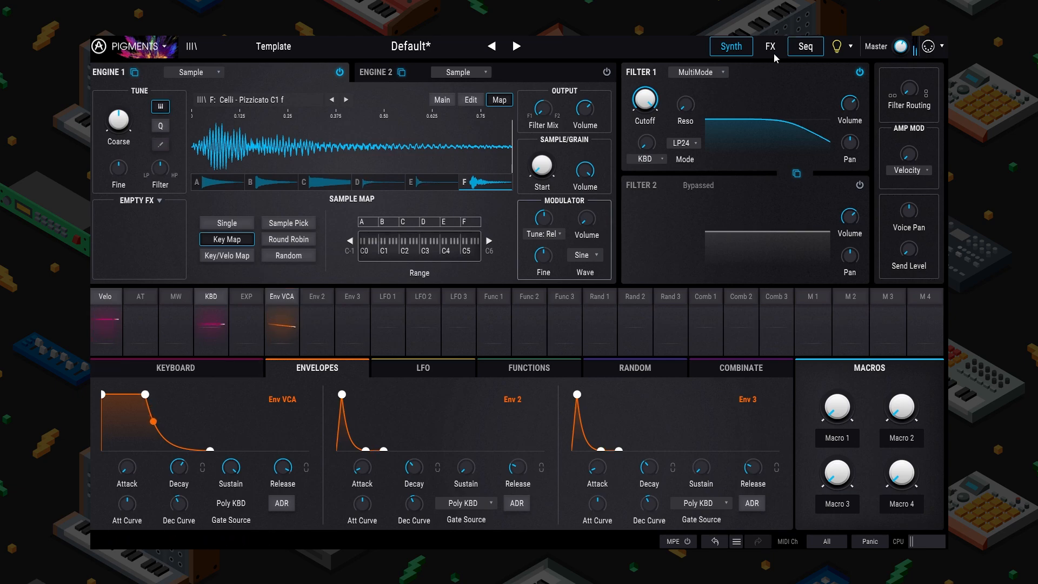
Step: Use Sample Pick mapping with the amount at 0.364, then show the Function 1 editor
left_click(226, 259)
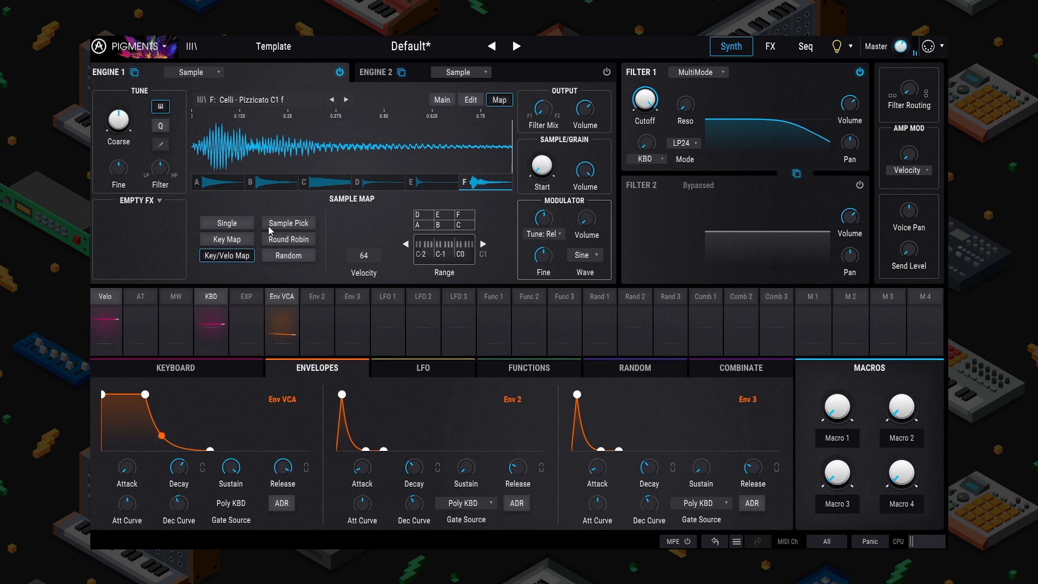
left_click(288, 224)
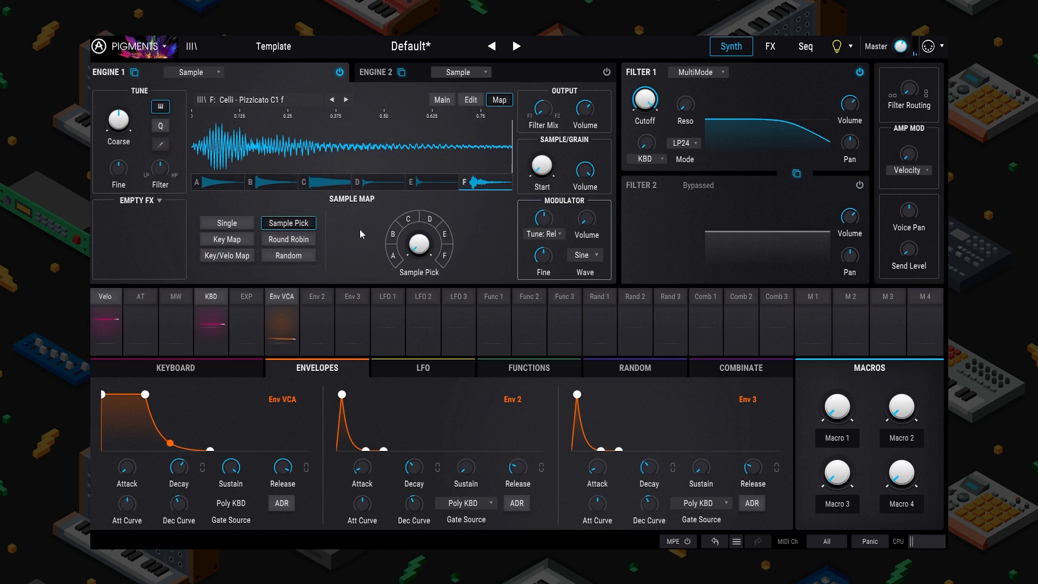
mouse_move(419, 244)
left_mouse_down()
mouse_move(419, 205)
mouse_move(419, 248)
left_mouse_up()
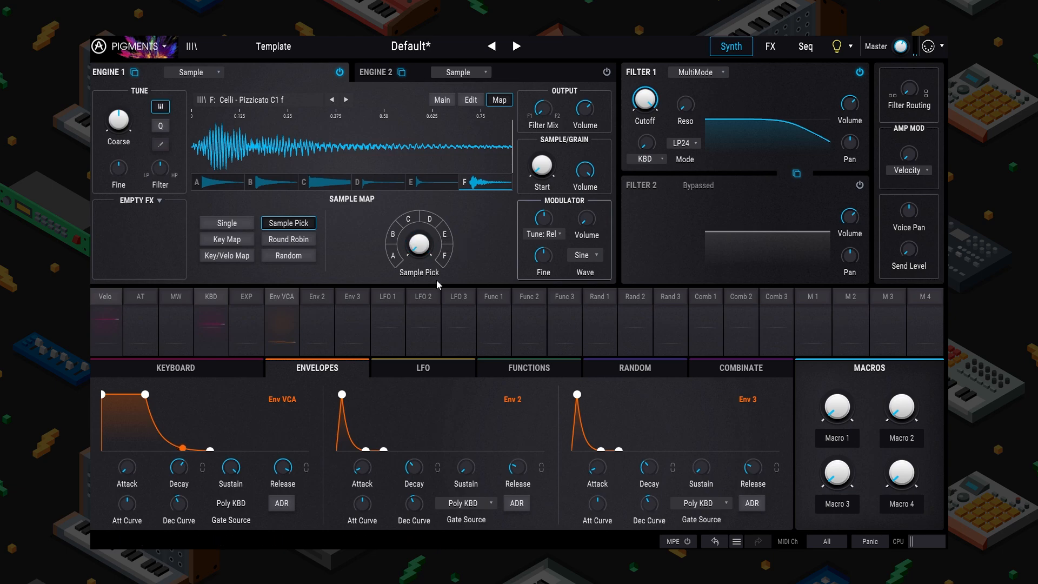
left_click(488, 364)
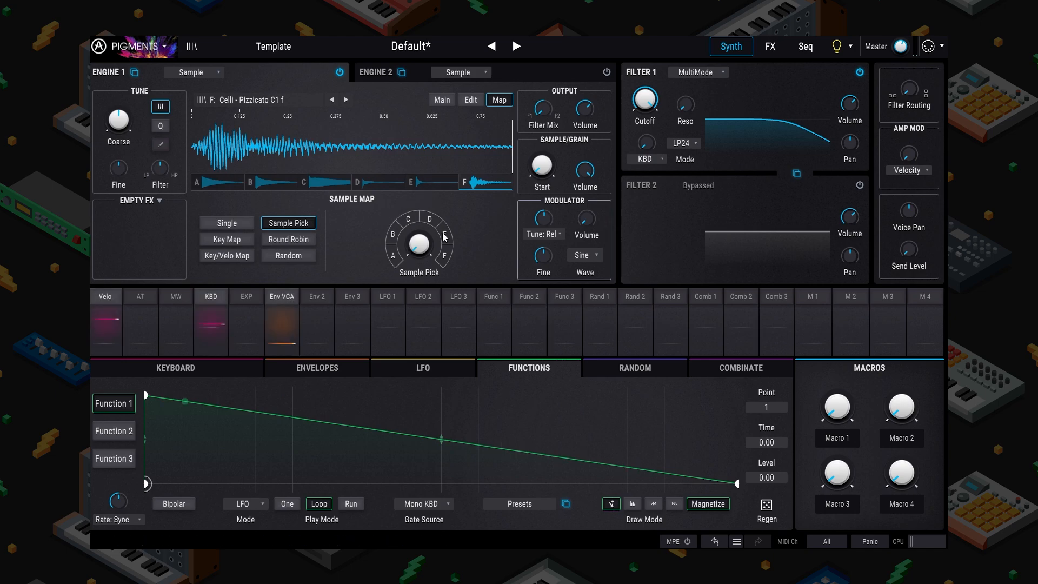
Step: Route Function 1 to Sample Pick at 1.00 in free-running Run mode with a 2/1 rate
left_click(491, 312)
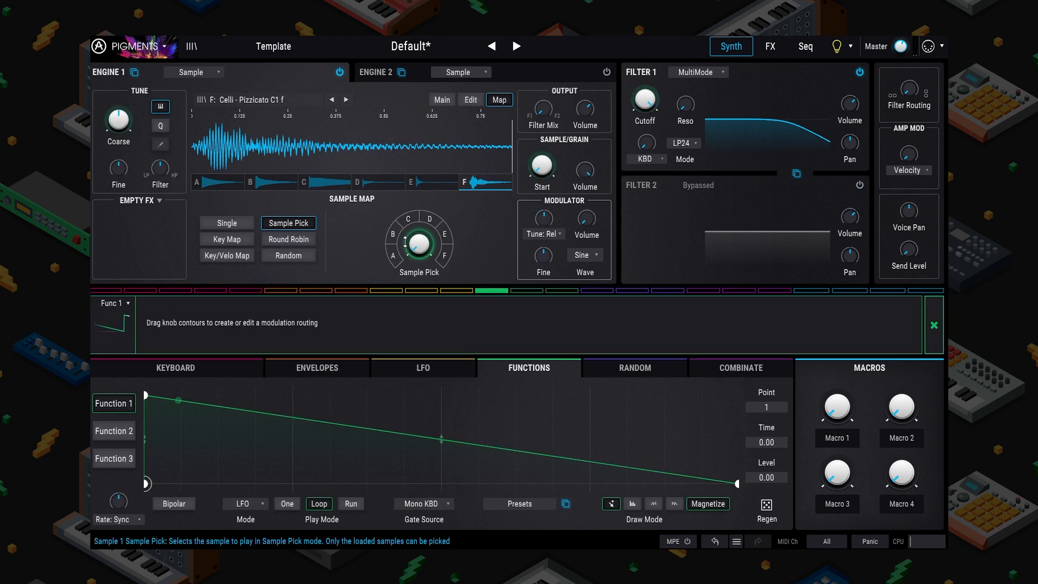
left_click_drag(406, 239, 406, 181)
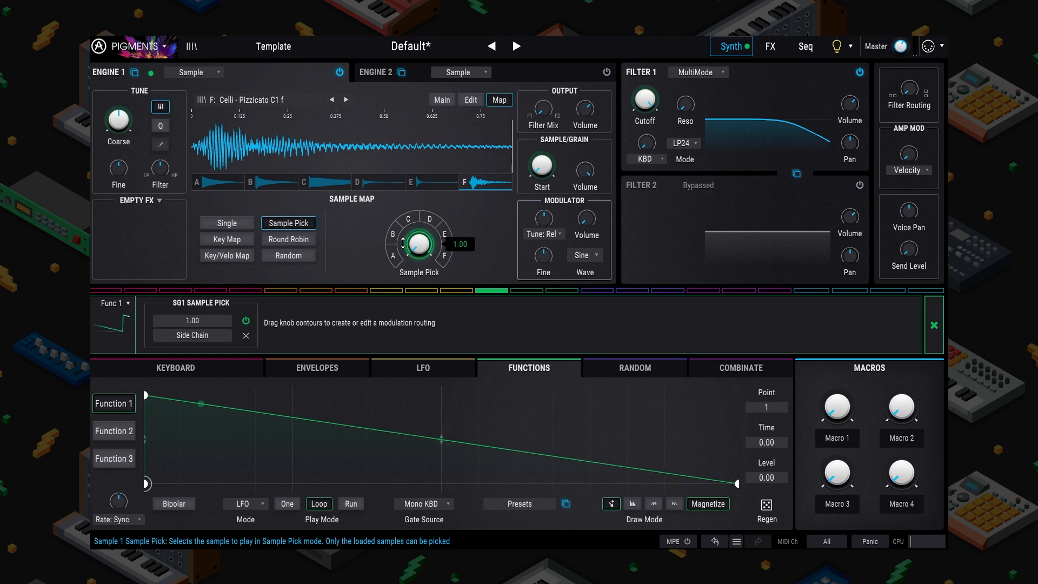
left_click(288, 503)
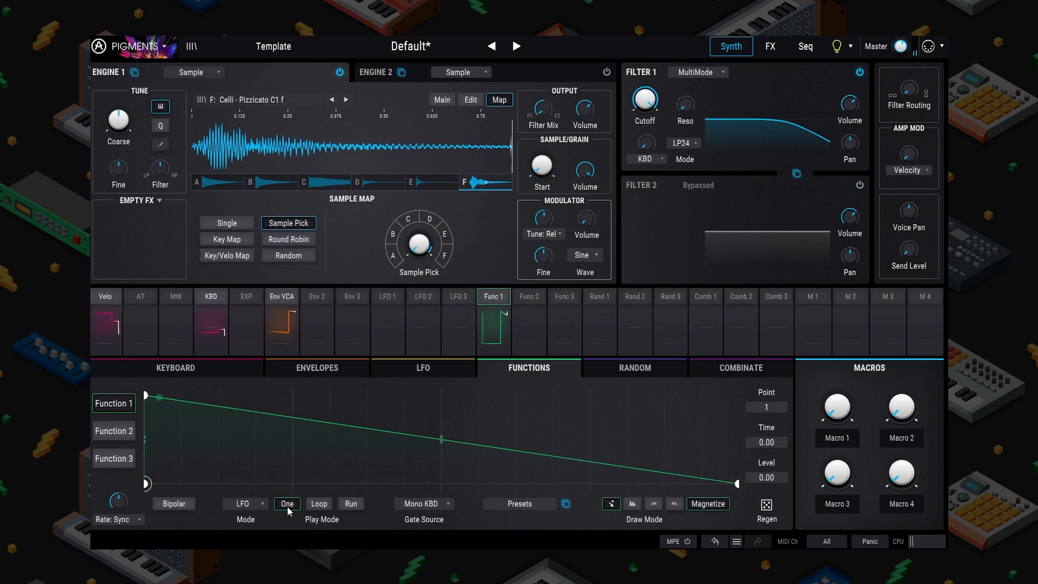
left_click(350, 504)
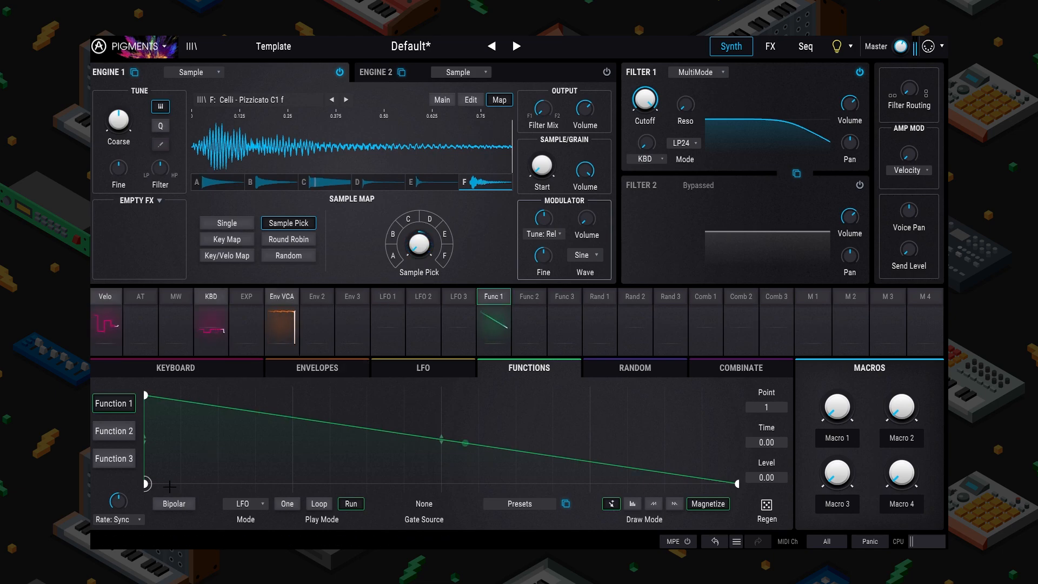
mouse_move(140, 493)
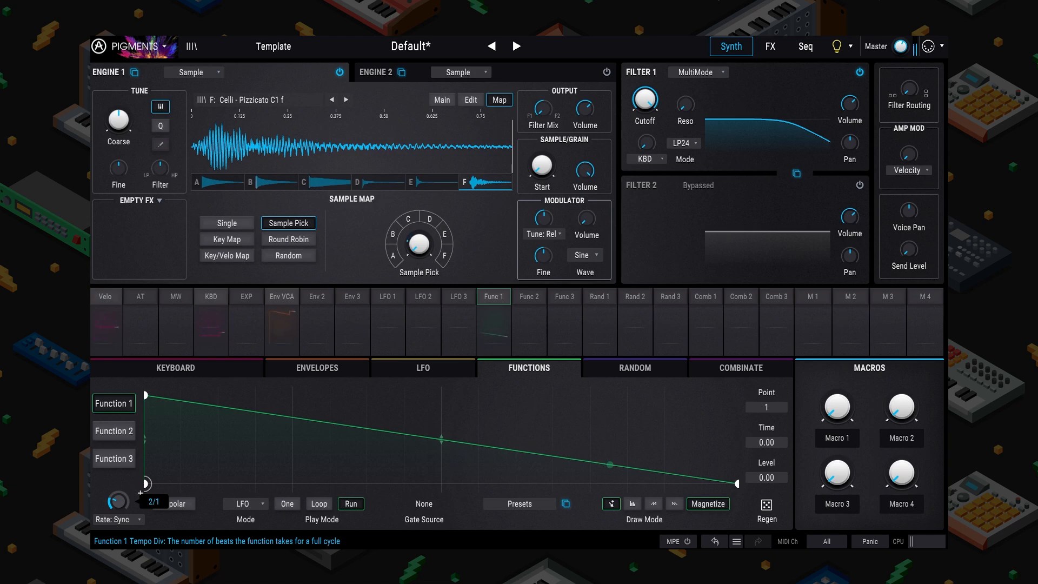
scroll(140, 493, "up", 4)
scroll(140, 492, "down", 1)
Step: Turn on a short crossfaded loop for sample F by tightening its loop start and end
left_click(471, 99)
left_click(378, 216)
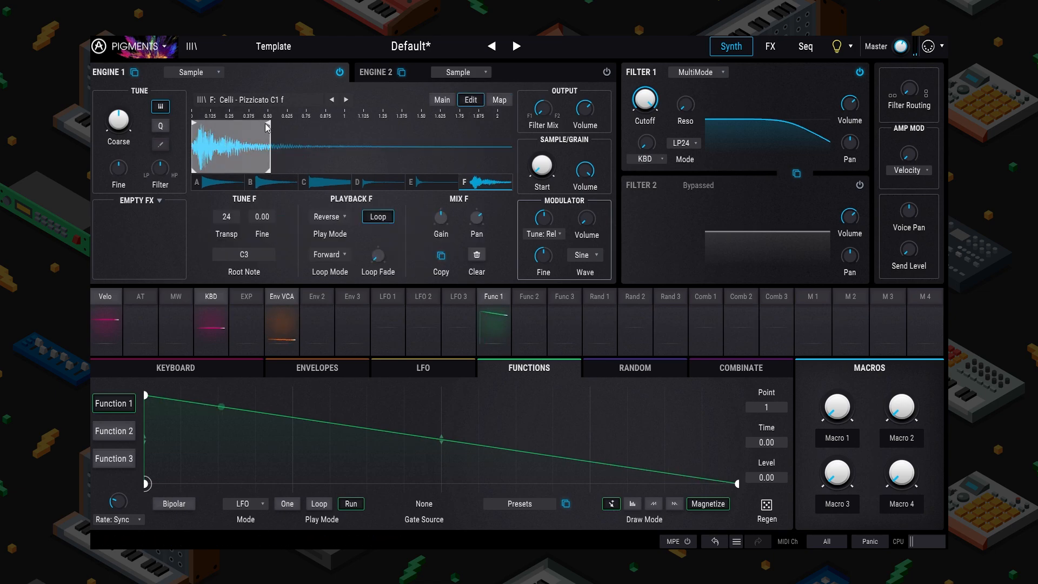
left_click_drag(268, 122, 254, 123)
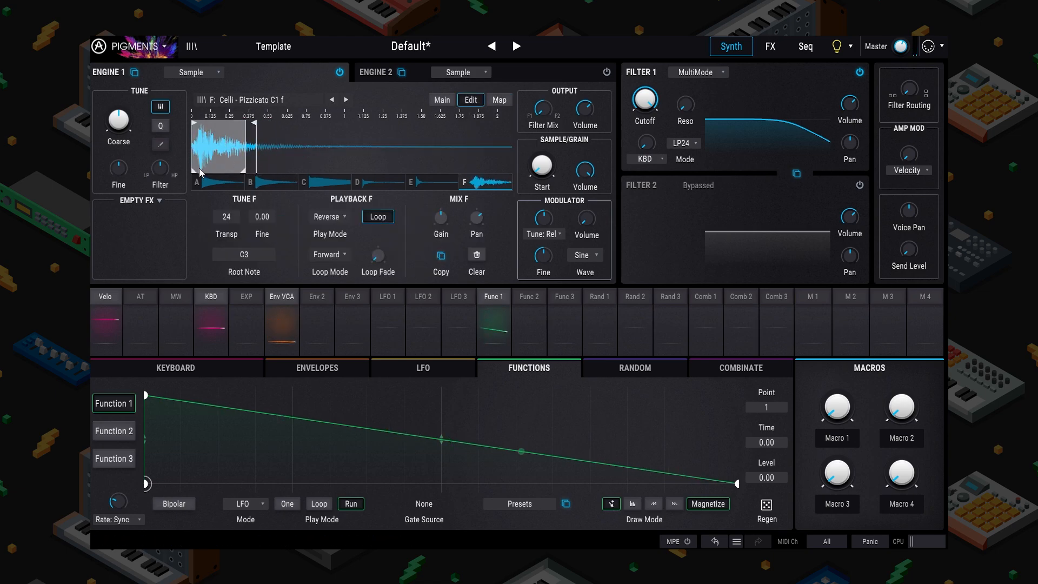
left_click_drag(200, 172, 234, 172)
left_click_drag(374, 257, 374, 244)
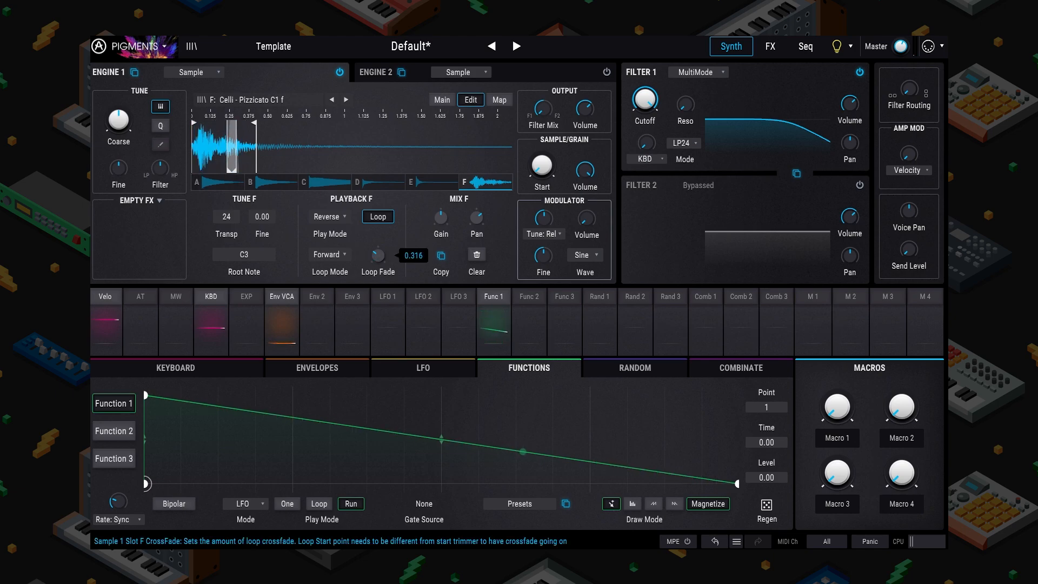
Step: Move sample E's start later, narrow sample A's loop, and set the sample map to Round Robin
left_click(427, 182)
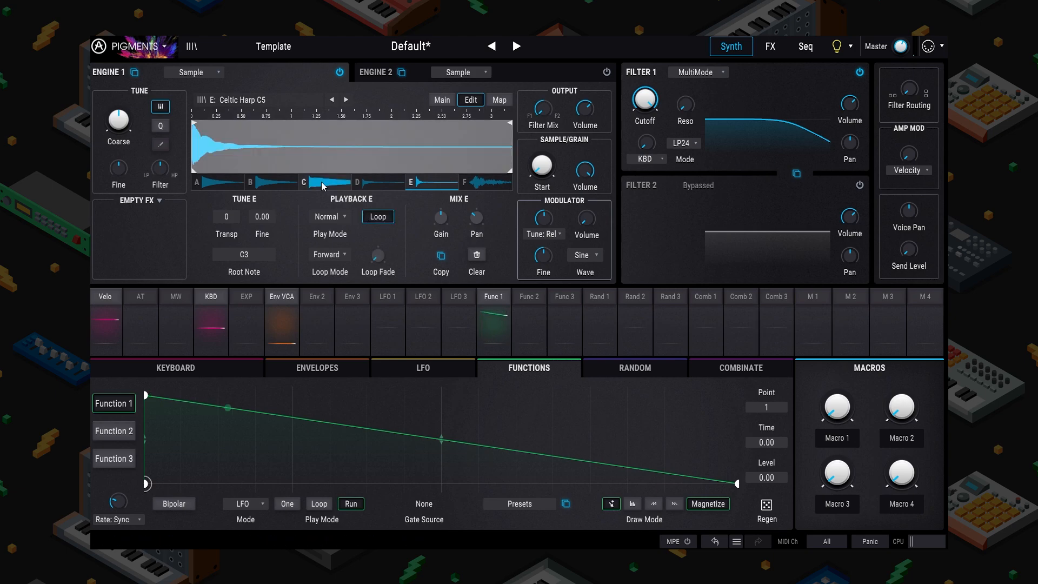
left_click_drag(195, 169, 225, 169)
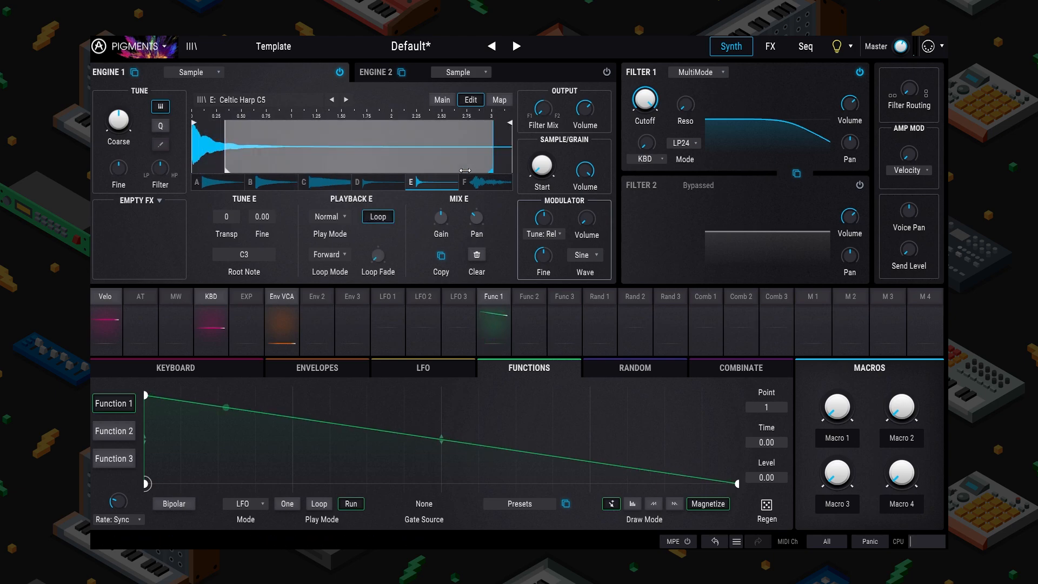
left_click(213, 182)
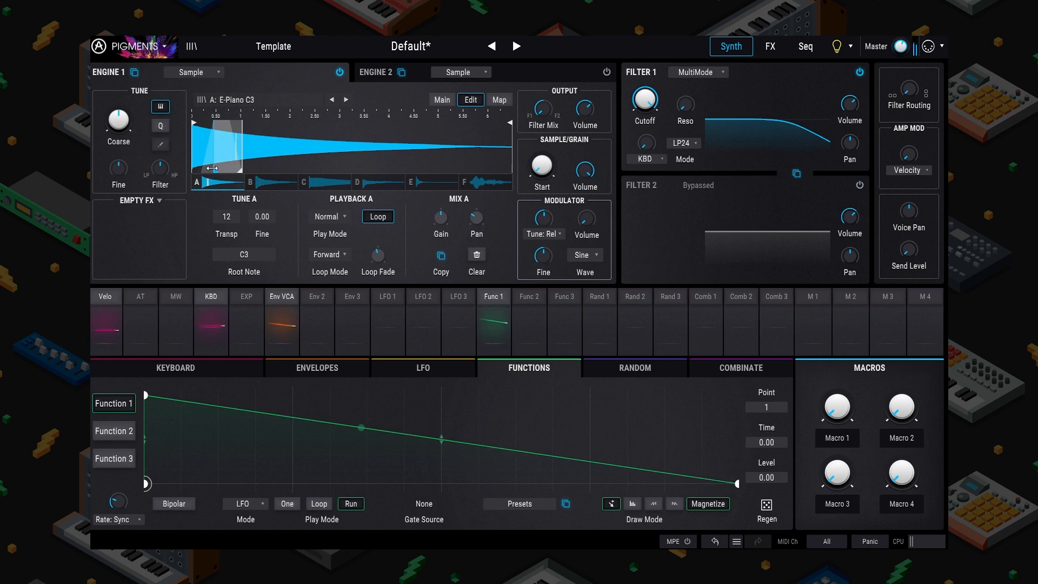
left_click_drag(212, 169, 225, 168)
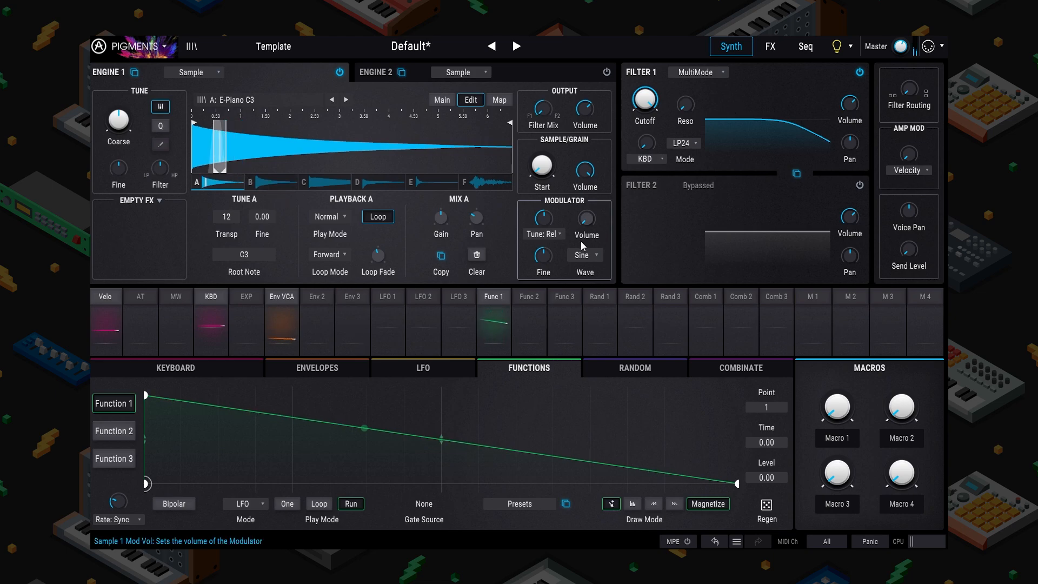
left_click(493, 314)
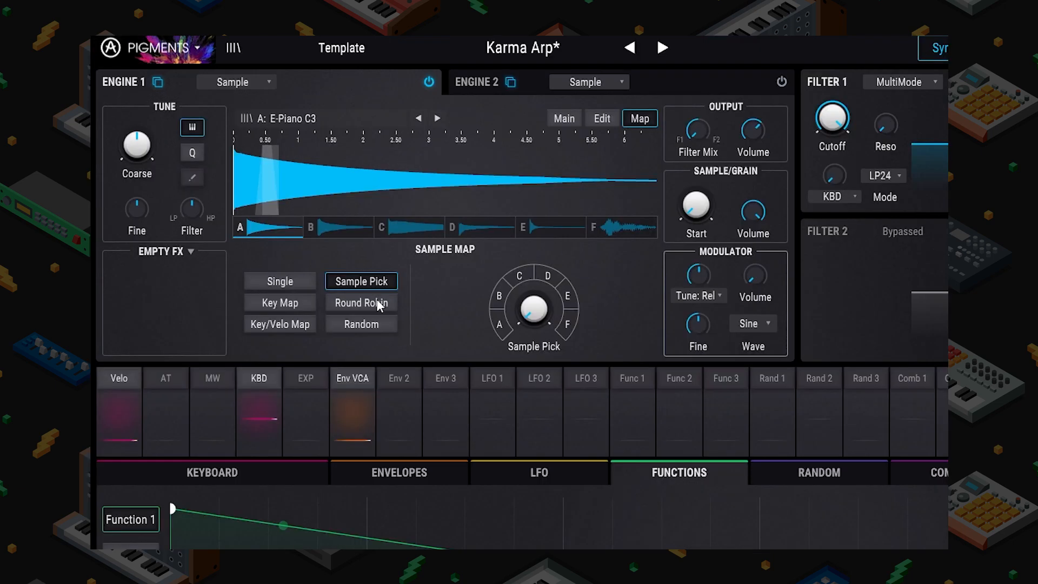
left_click(378, 304)
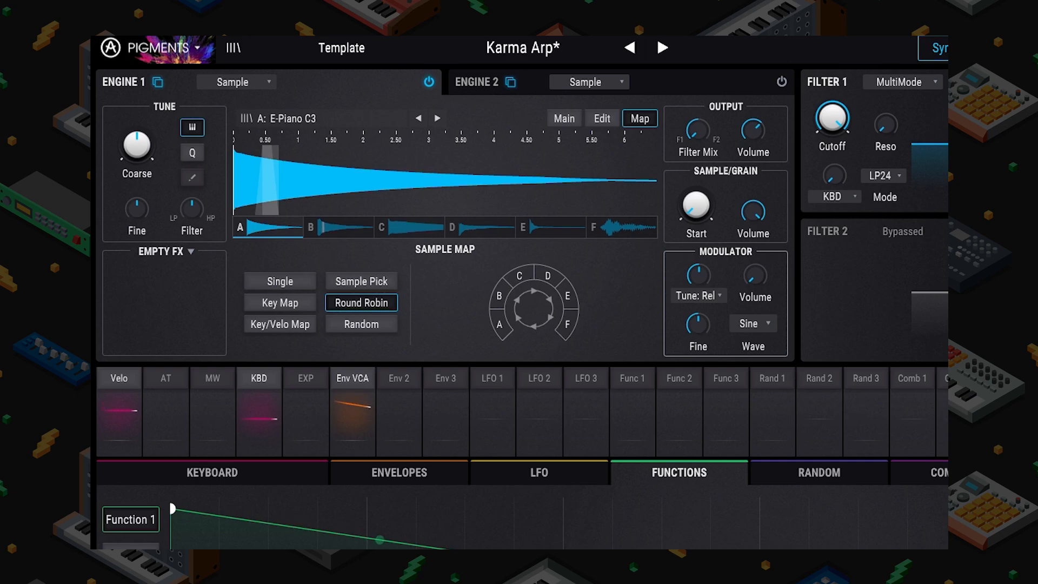
Step: Switch the arpeggiator on in up-down mode and set Engine 1's sample map to Random
left_click(1032, 47)
left_click(190, 107)
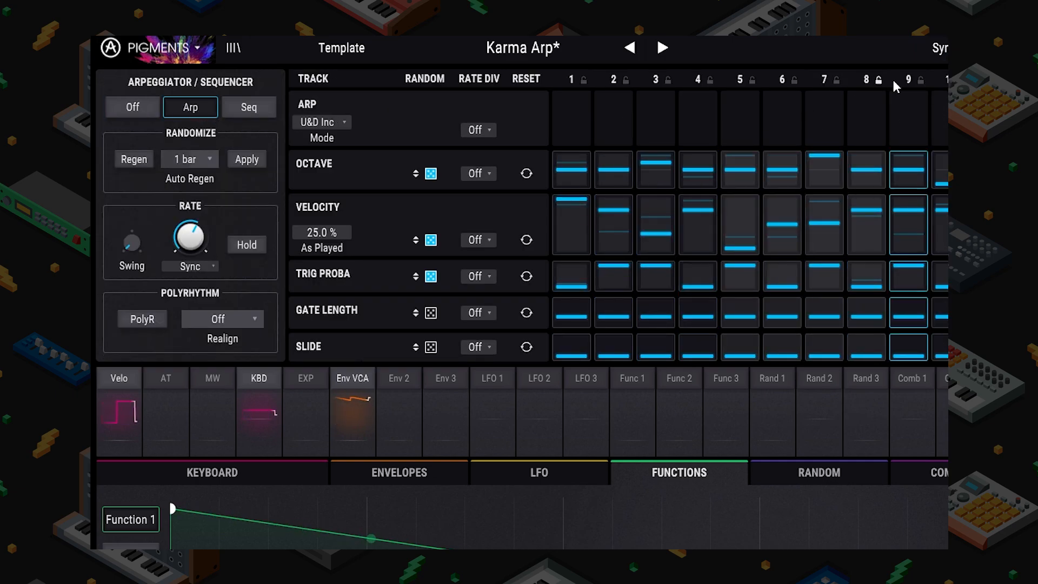
left_click(933, 48)
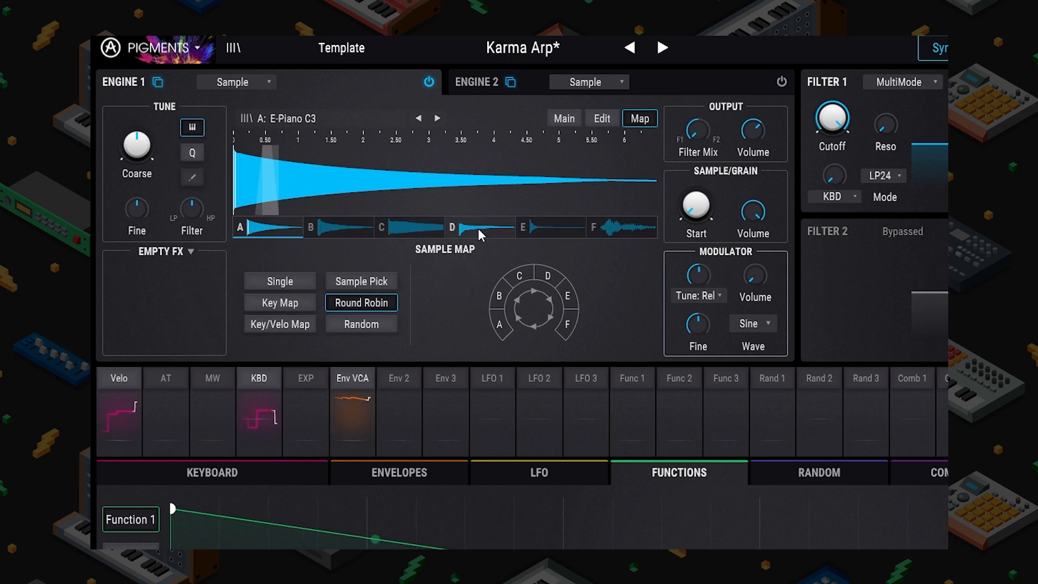
left_click(379, 326)
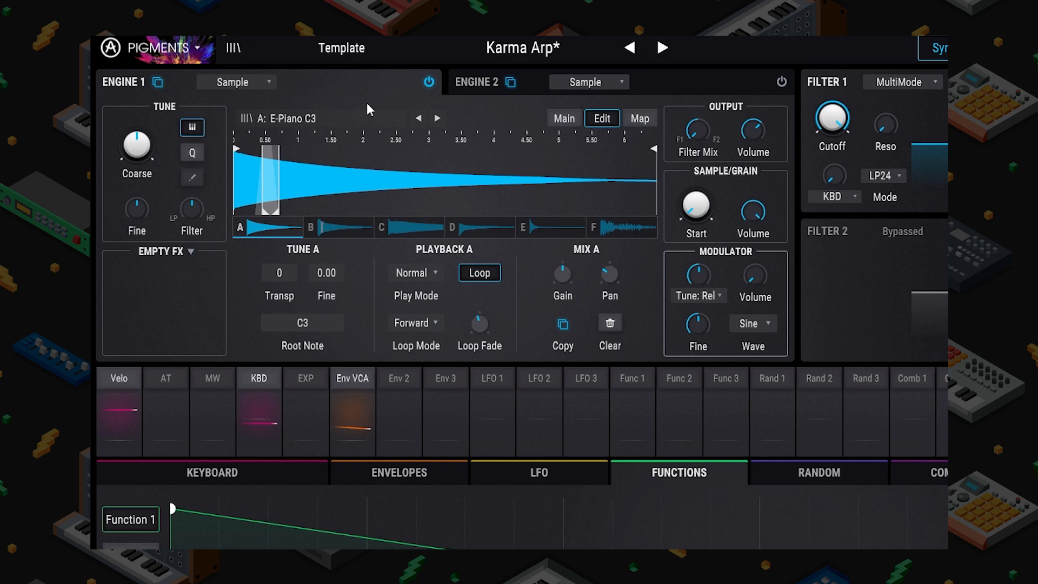
Step: Browse the Drums & Percussion samples in slot A's library without loading any of them
left_click(289, 115)
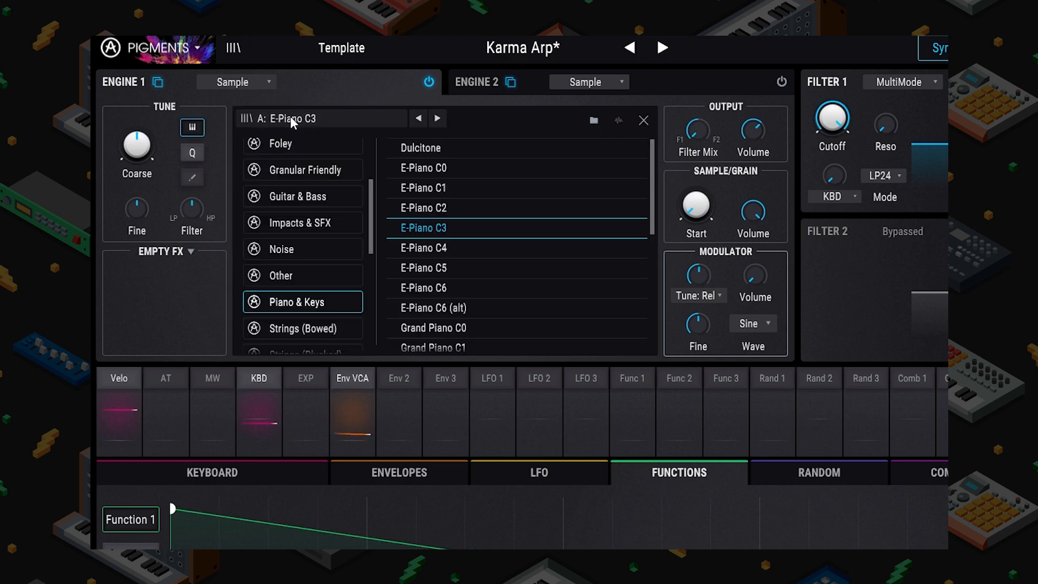
scroll(313, 157, "up", 3)
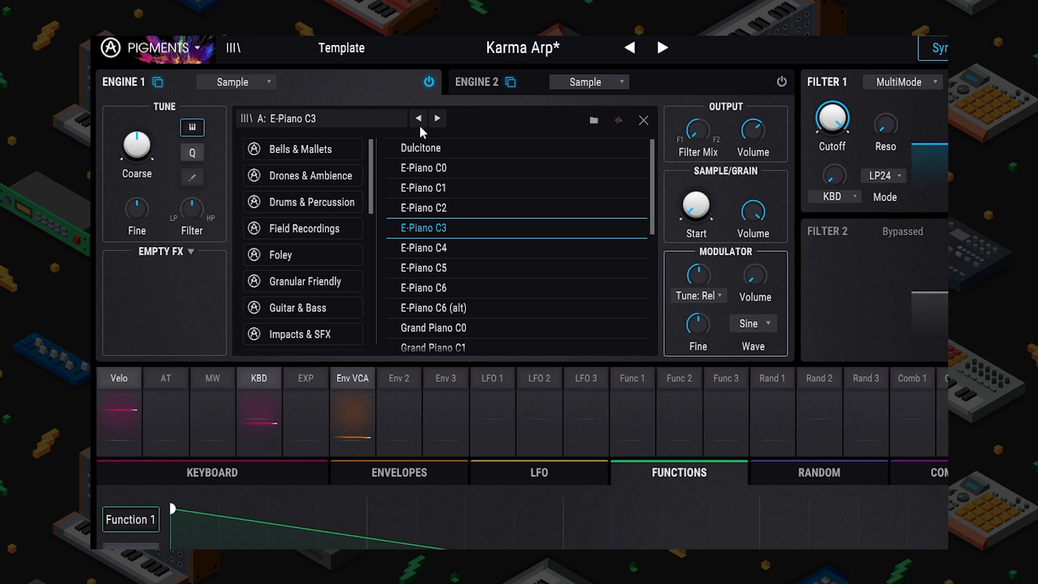
left_click(642, 120)
left_click(303, 118)
left_click(317, 197)
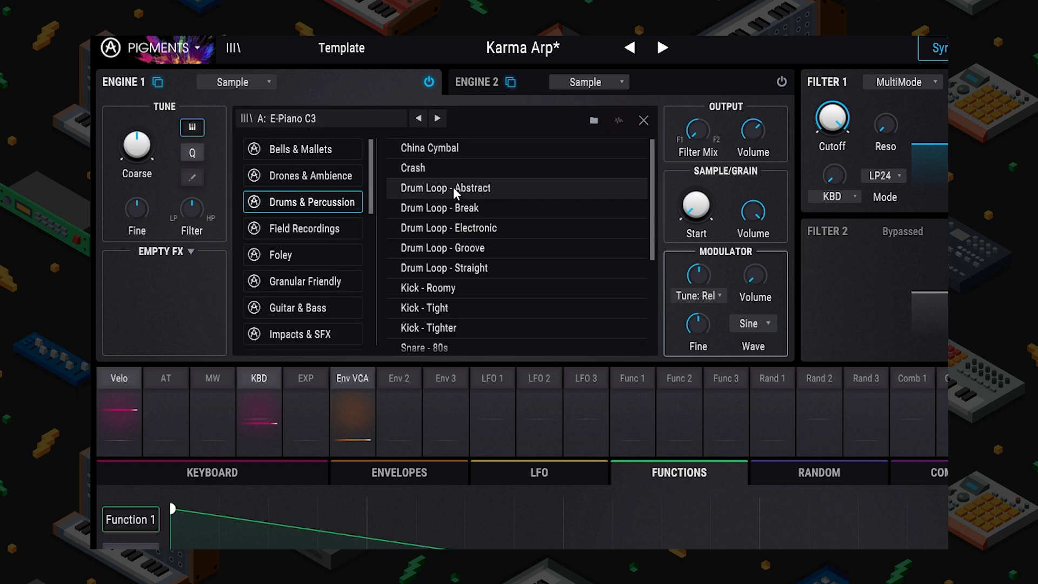
scroll(451, 259, "down", 3)
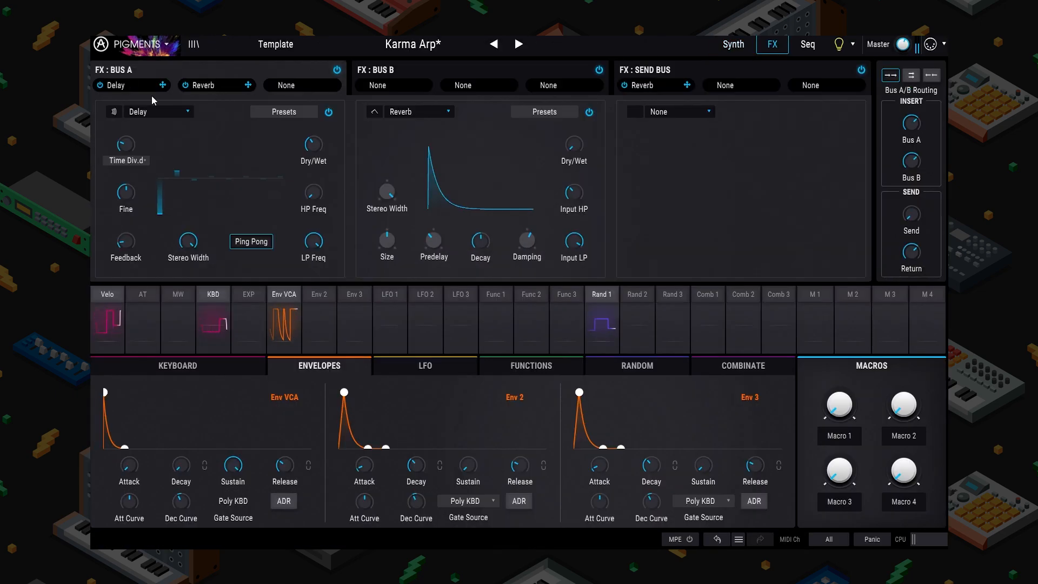
Step: Move Delay to Bus A's third slot and load Bitcrusher into the first slot
left_click_drag(123, 85, 303, 85)
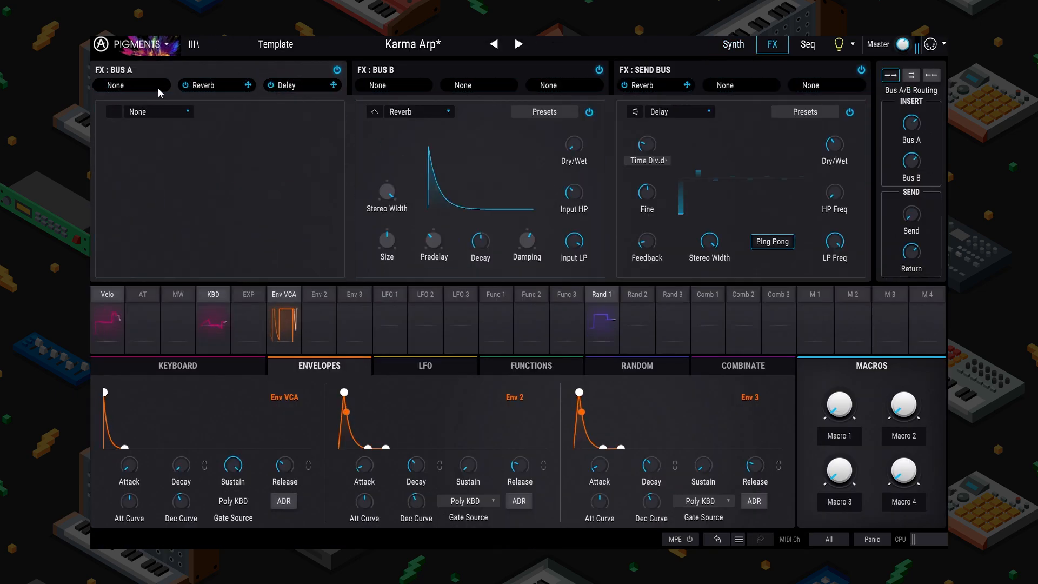
left_click(166, 118)
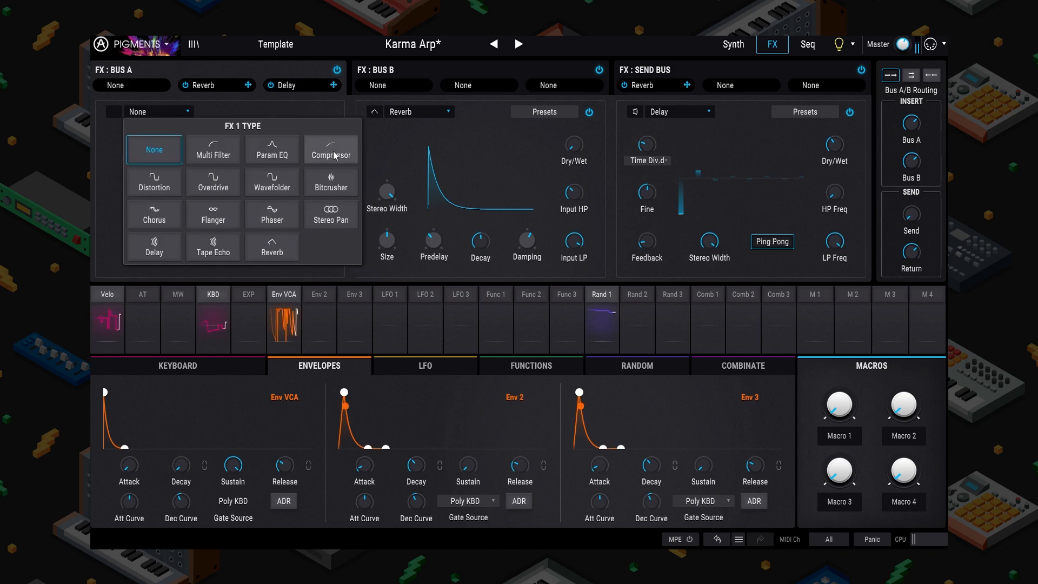
left_click(331, 182)
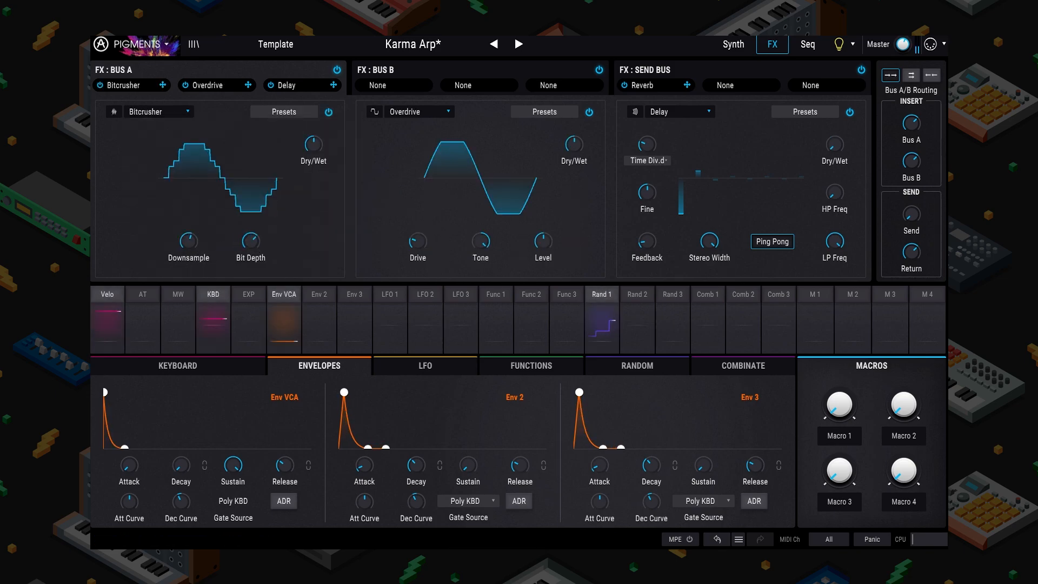
left_click(731, 45)
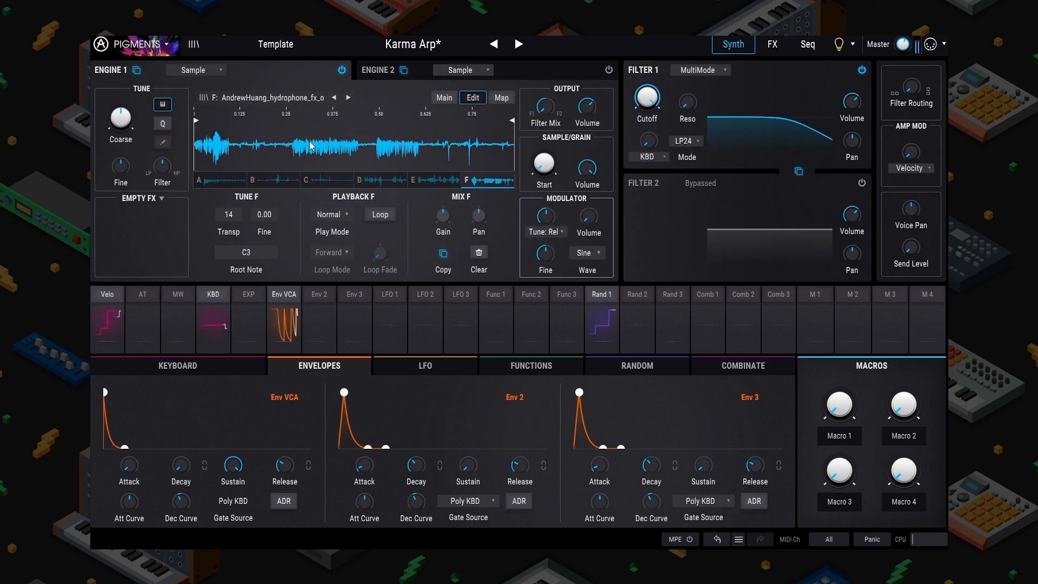
Step: Pull sample F's end marker to about 0.19 and move sample C's end marker earlier
left_click_drag(512, 124, 261, 126)
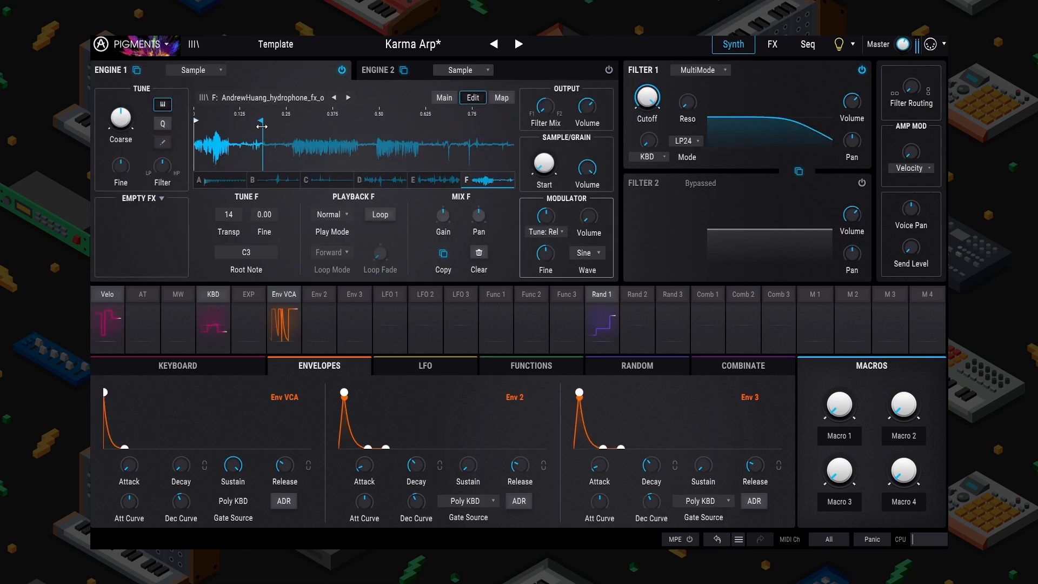
left_click(207, 180)
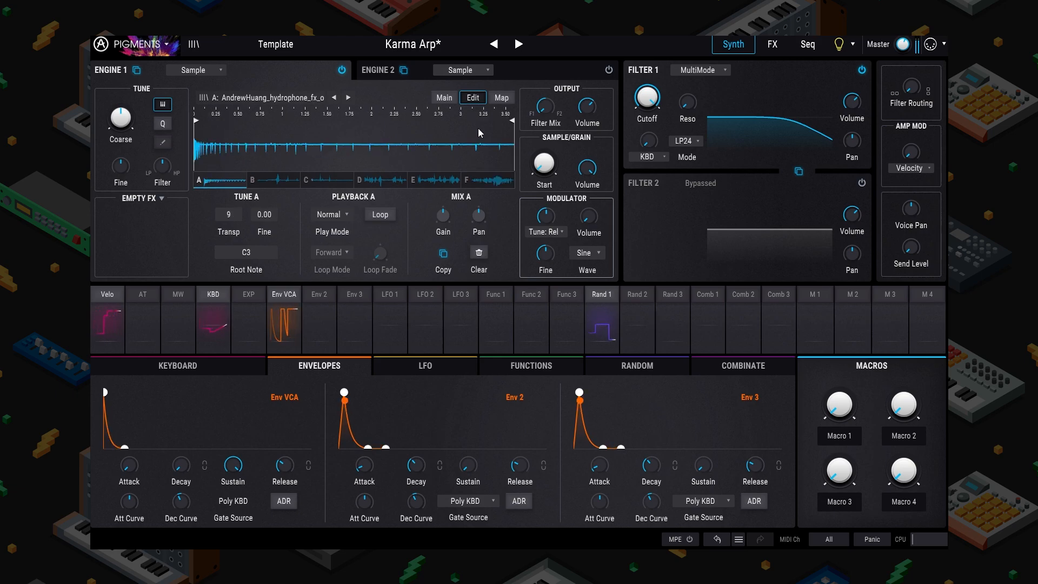
left_click(299, 177)
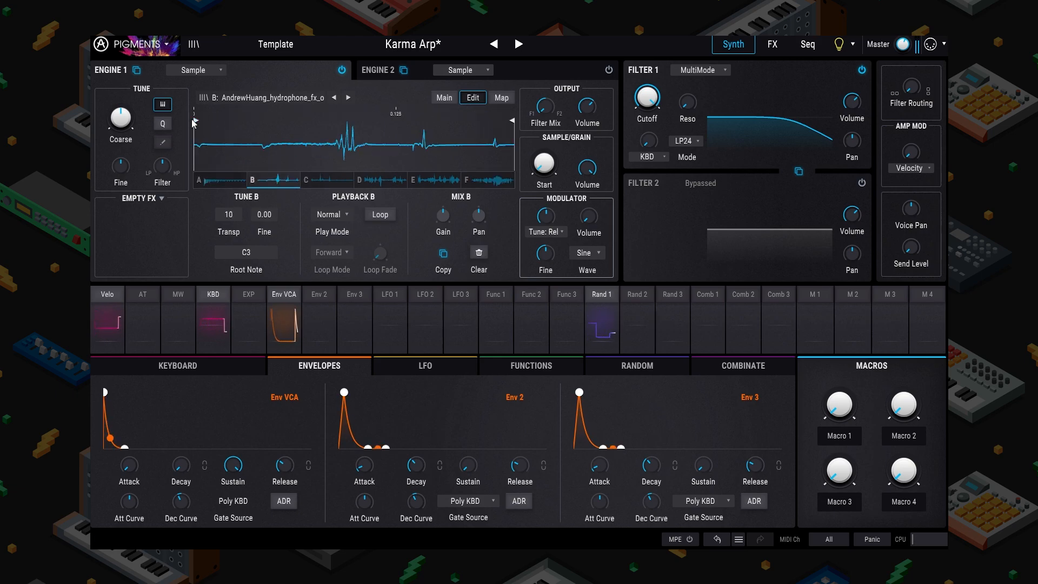
left_click(330, 184)
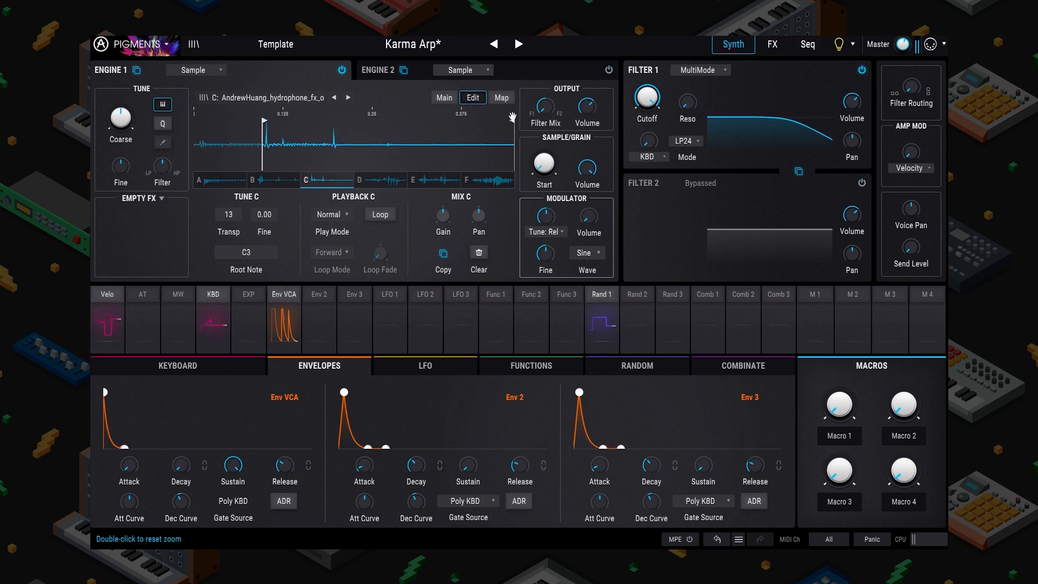
left_click_drag(512, 125, 341, 126)
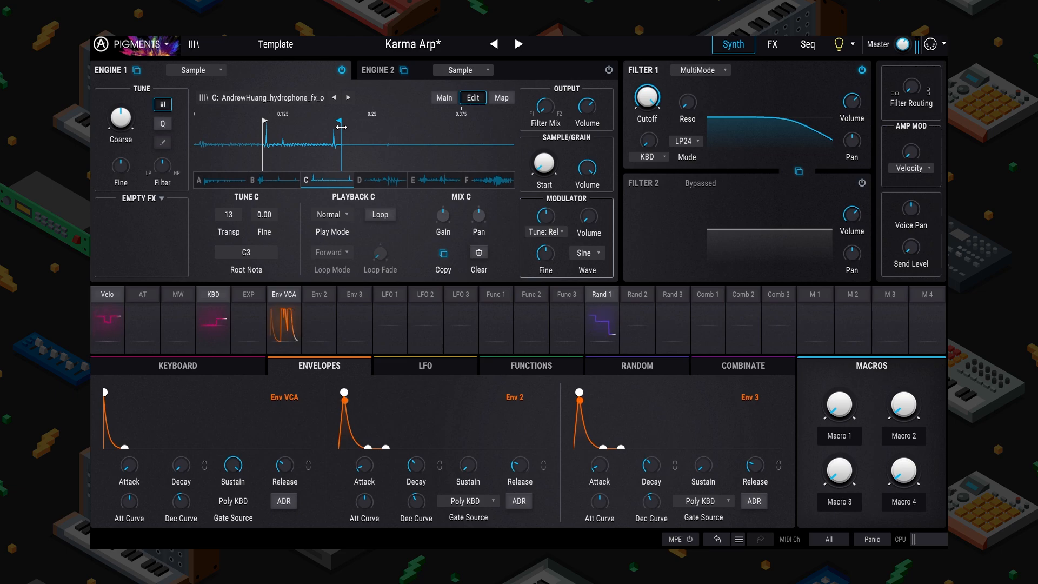
Step: Change the arpeggiator rate from 1/16 to 1/8 and enable a 1-bar polyrhythm
left_click(808, 44)
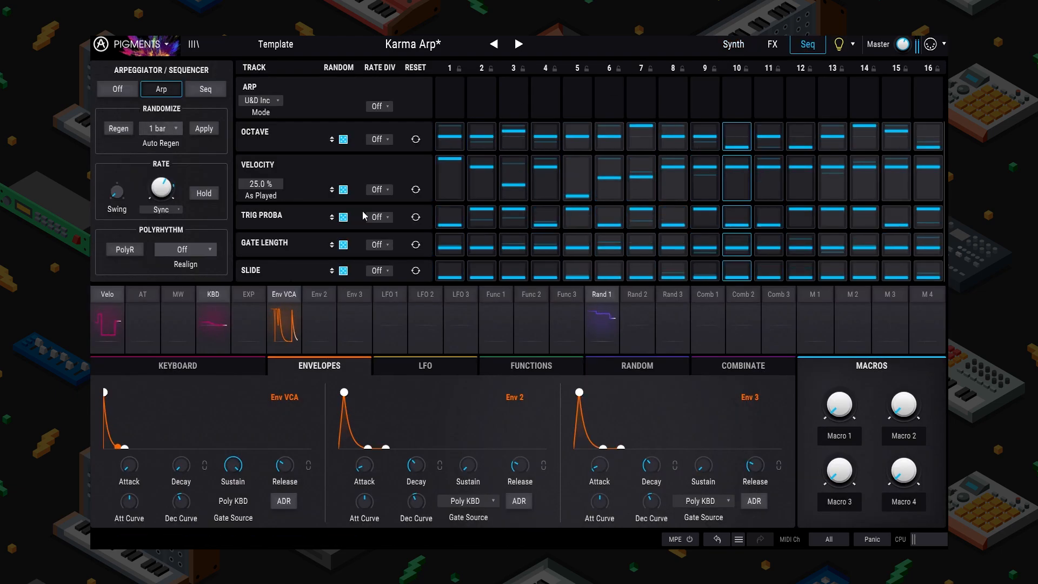
mouse_move(158, 193)
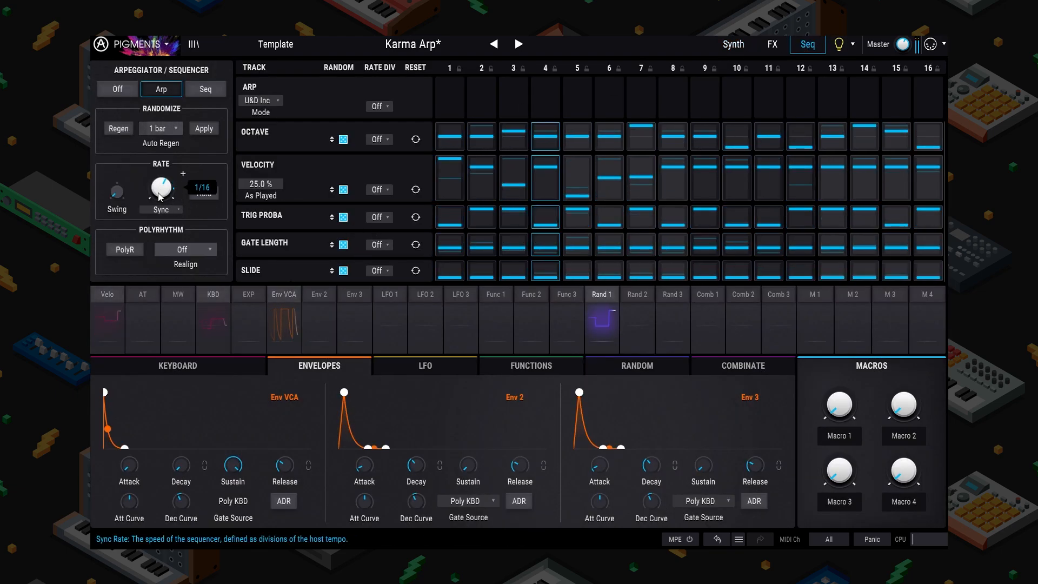
left_click_drag(159, 193, 162, 188)
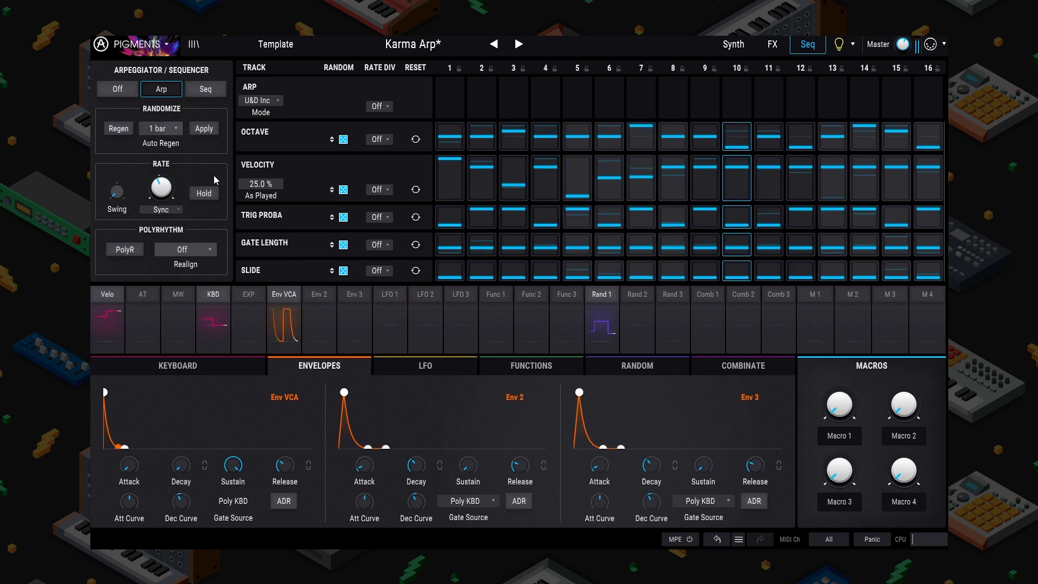
left_click(125, 249)
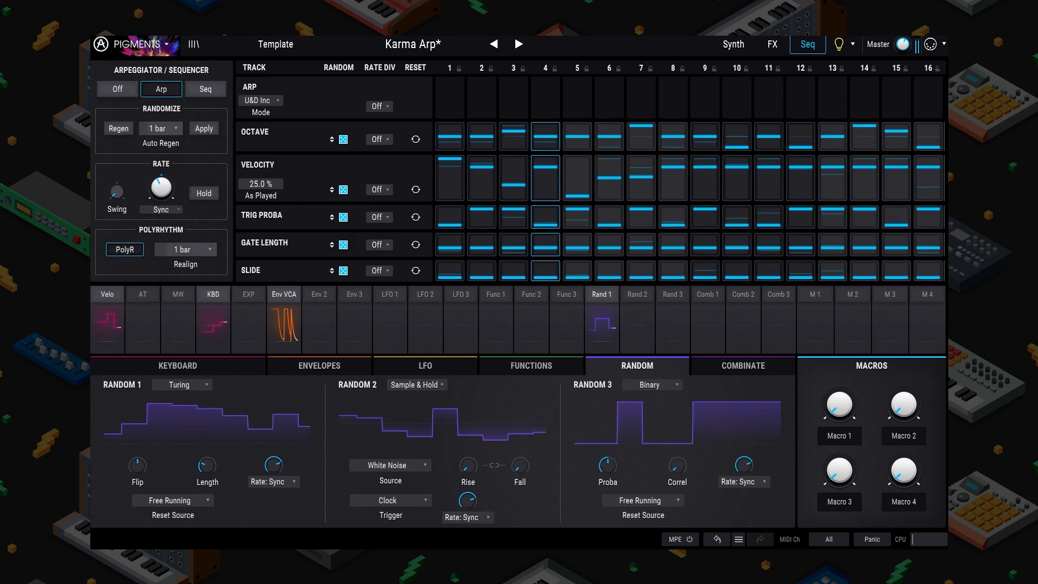
Step: Nudge the plugin window aside and go back to the Synth page
mouse_move(281, 23)
left_mouse_down()
mouse_move(269, 66)
mouse_move(275, 21)
left_mouse_up()
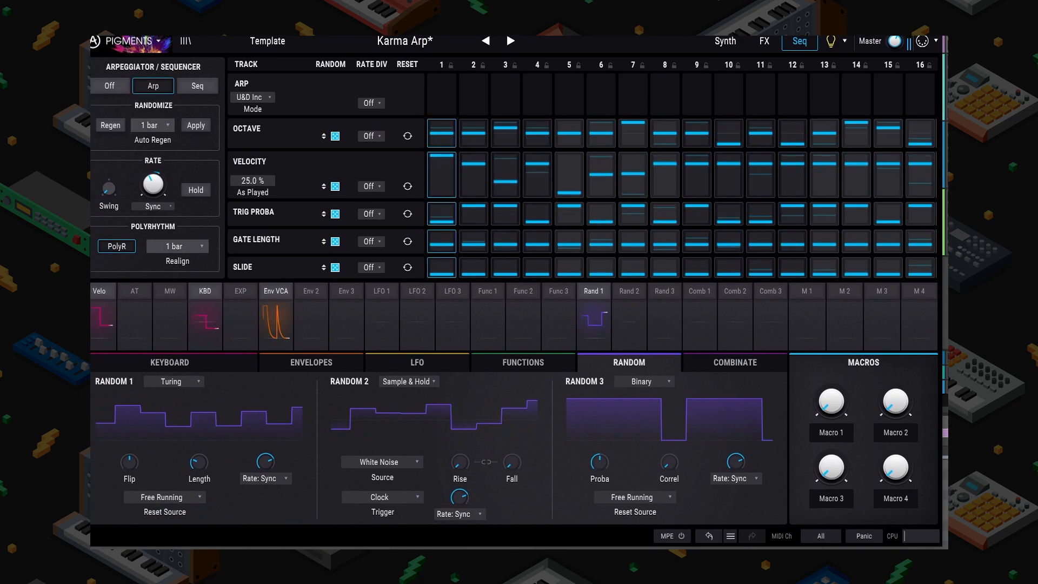
left_click(725, 41)
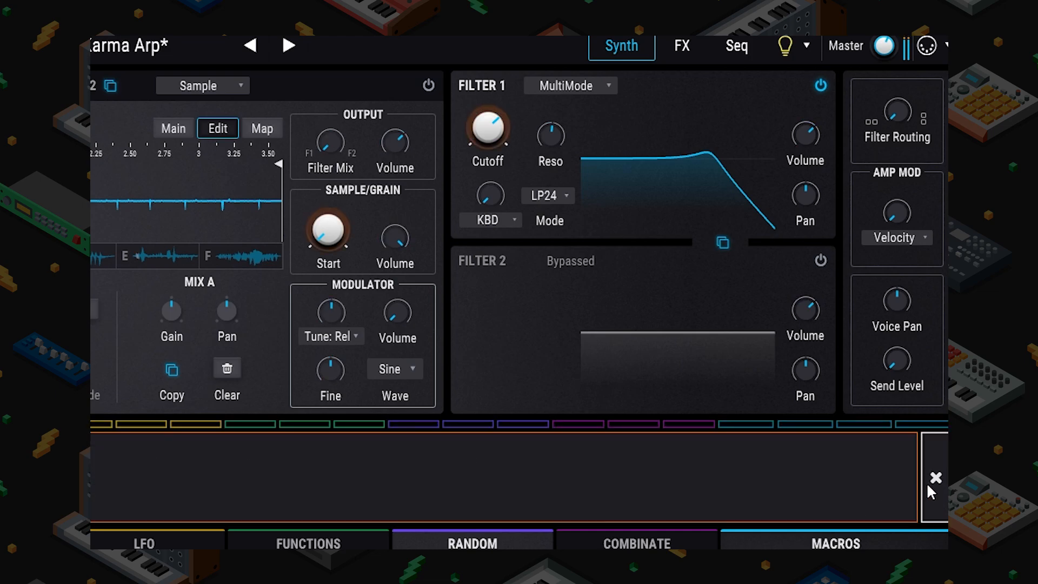
Step: Close the modulation routing panel and set Filter 1 cutoff's modulation amount to 0.29
left_click(934, 480)
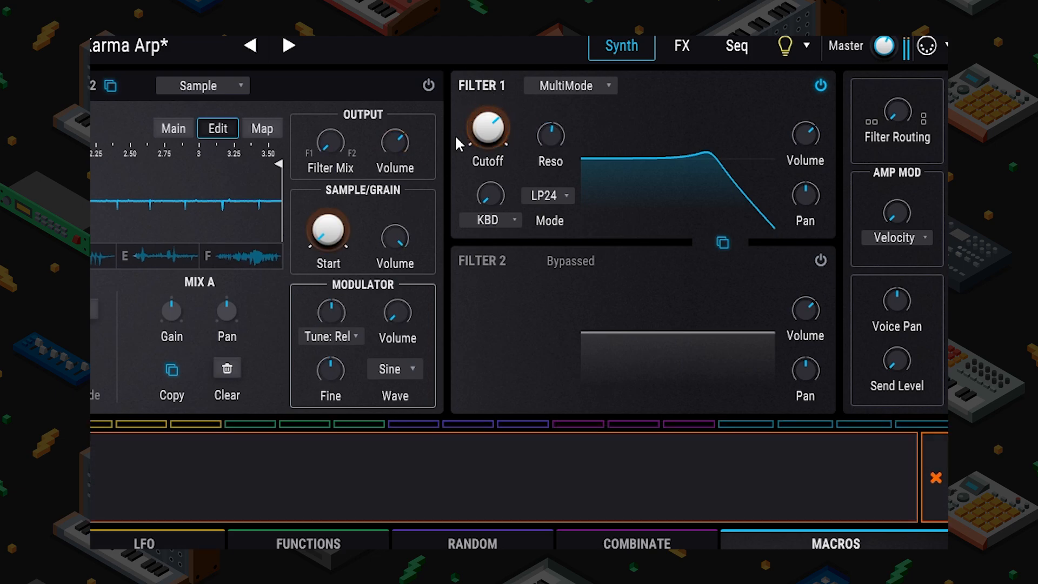
left_click_drag(457, 135, 490, 134)
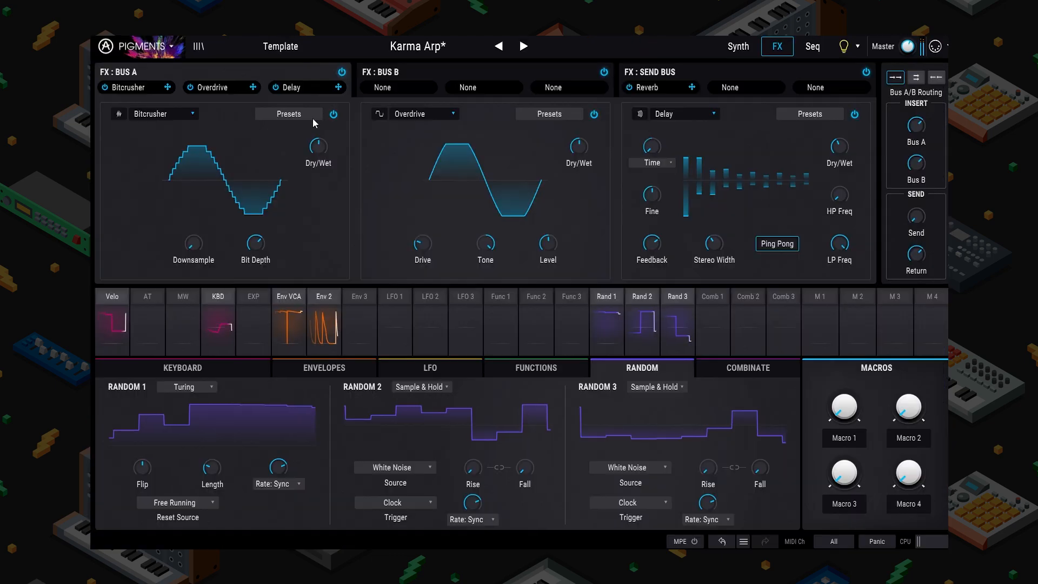
Step: Bypass the Bitcrusher and raise the Overdrive drive to 0.660
left_click(333, 114)
left_click_drag(421, 243, 421, 236)
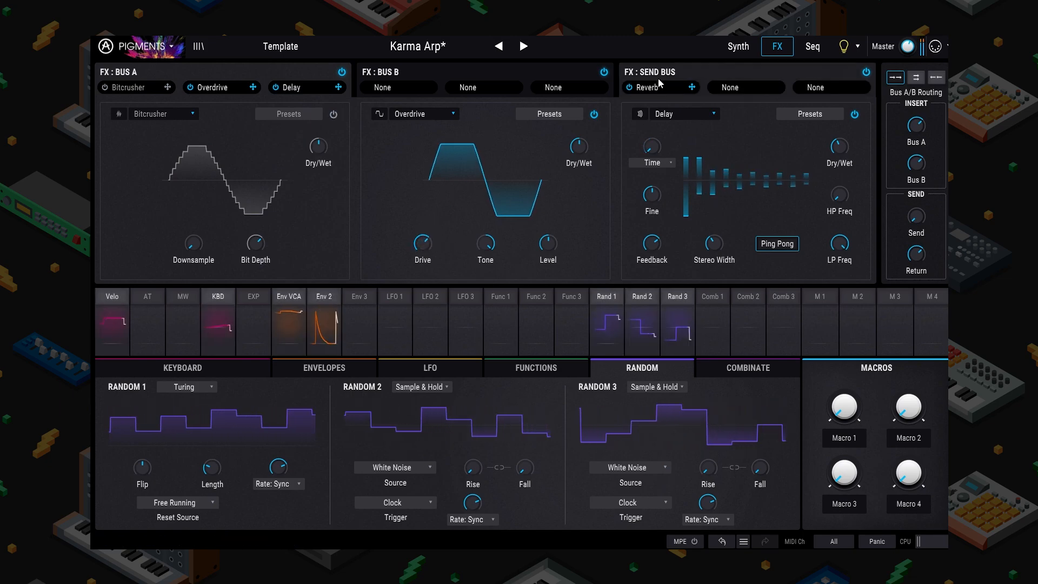
left_click(738, 46)
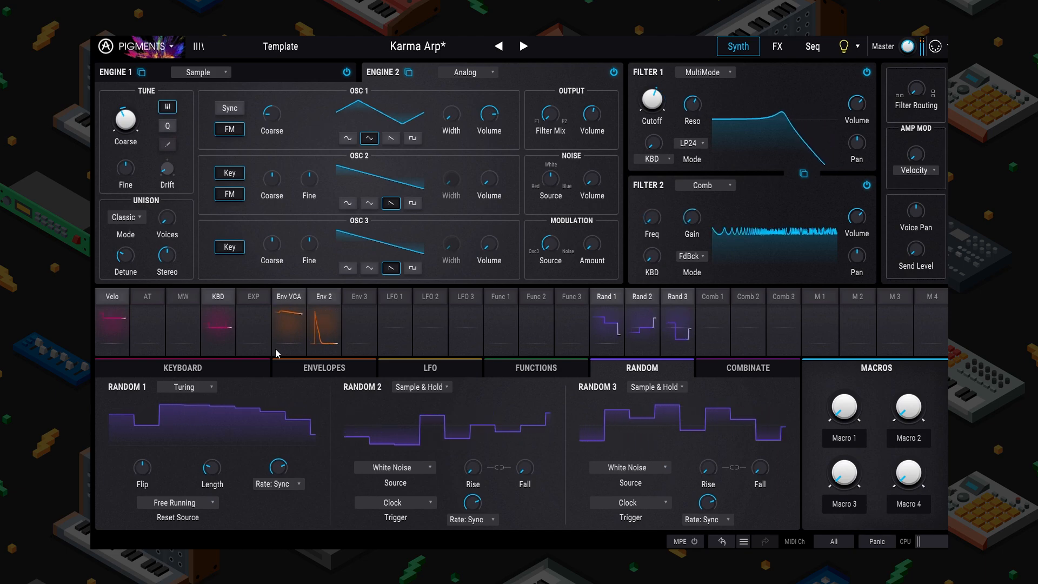
Step: Inspect the expression pedal and VCA envelope modulation routings, then show the envelope editors
left_click(260, 299)
left_click(941, 326)
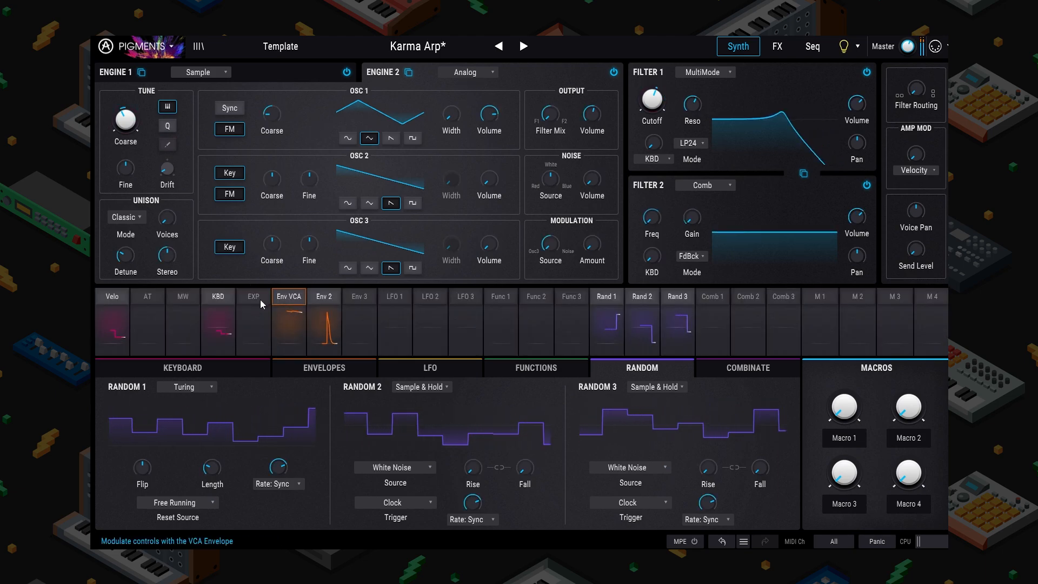
left_click(289, 297)
left_click(938, 325)
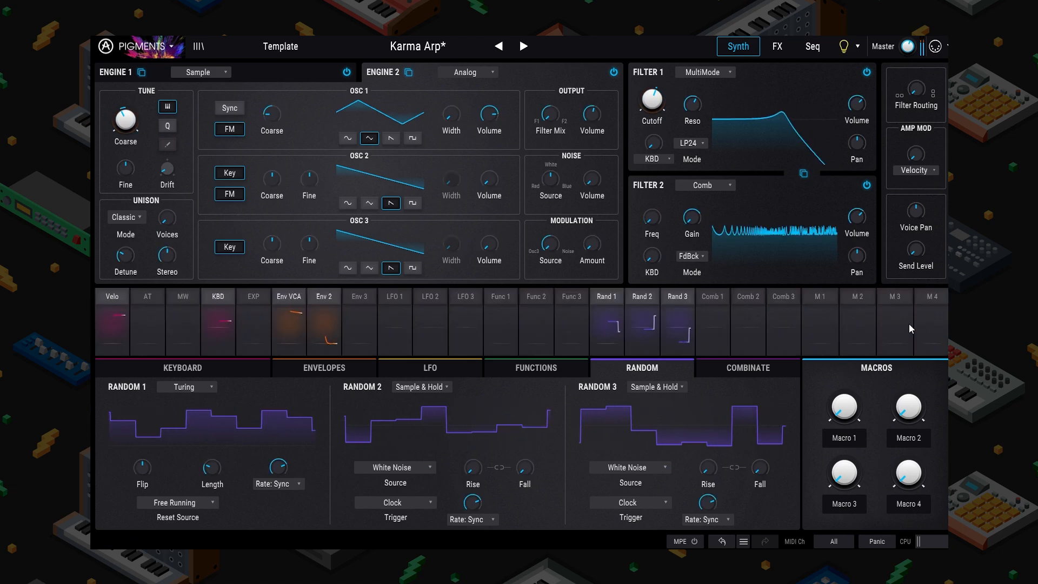
left_click(332, 370)
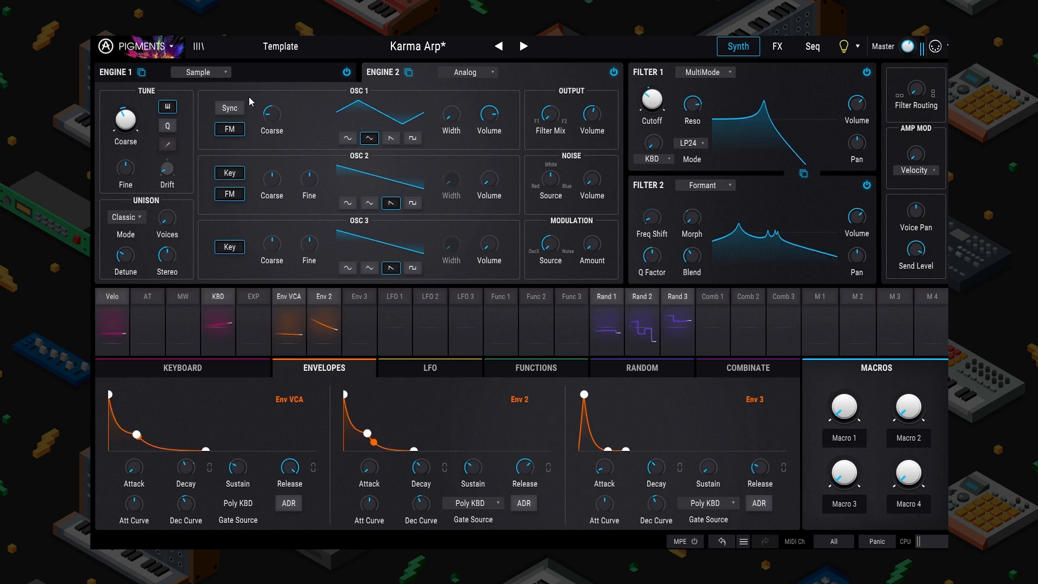
Step: Set Engine 2's Oscillator 1 to a sawtooth wave after trying square, sine and triangle
left_click(412, 137)
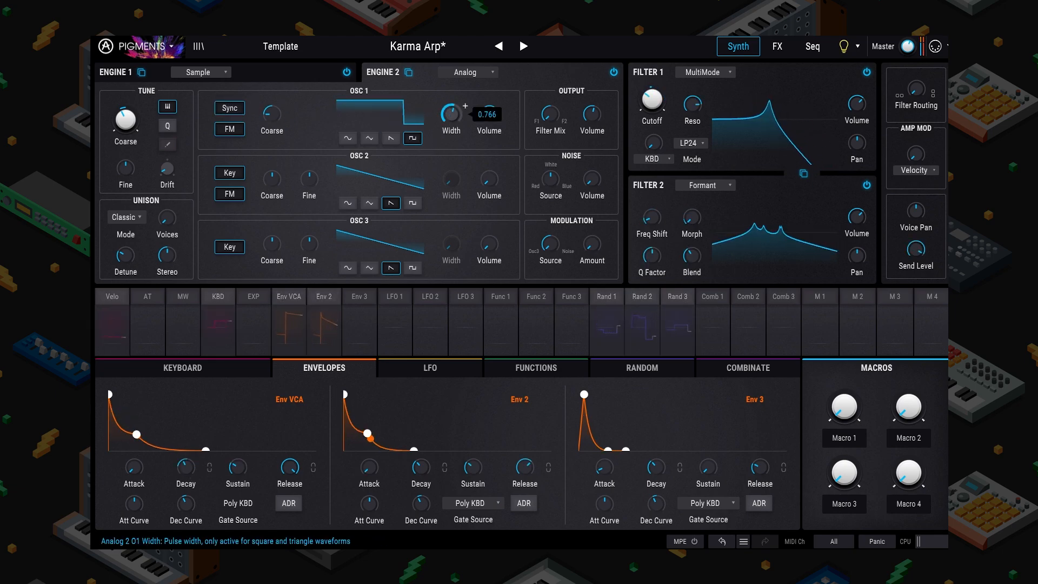
left_click(348, 138)
left_click(370, 138)
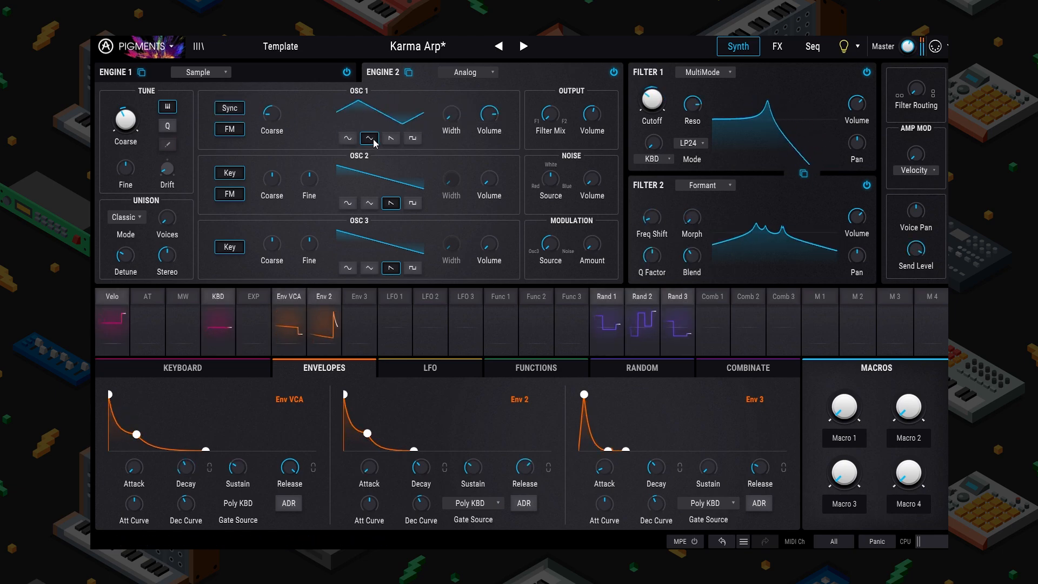
left_click(391, 139)
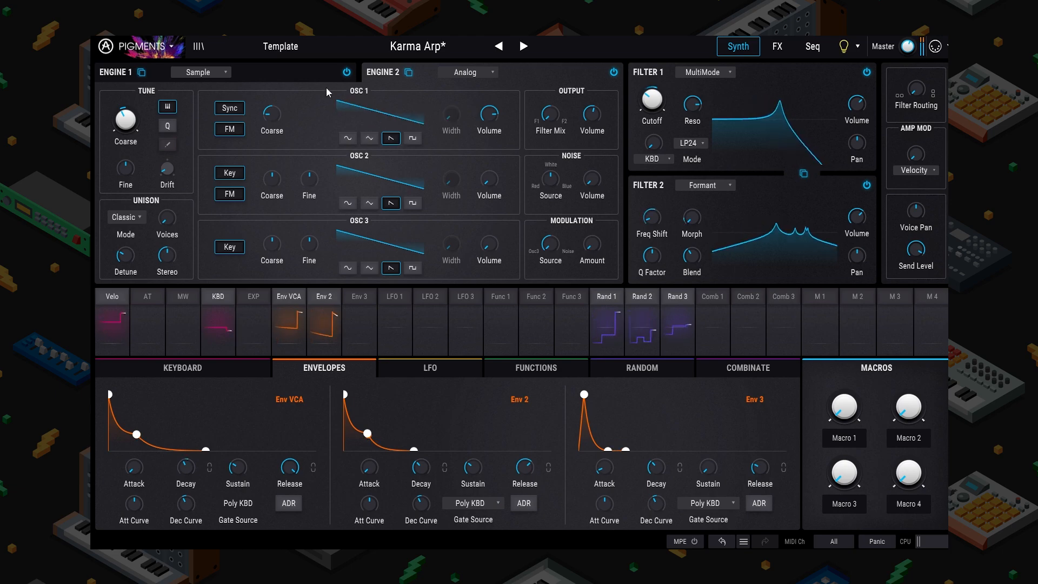
left_click(280, 47)
left_click(146, 46)
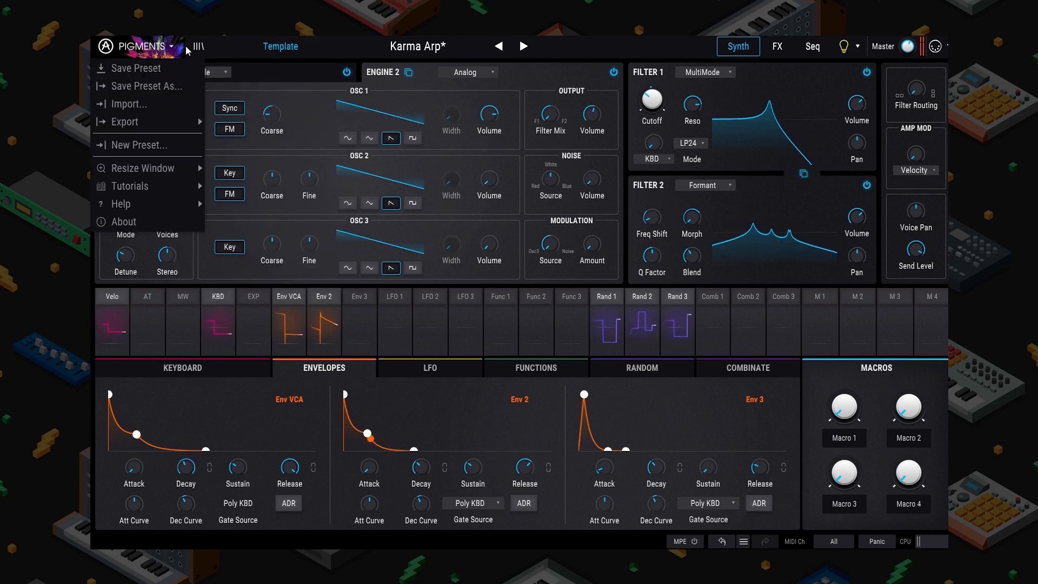
Step: Save the patch under the new name 'Pharma Arp' in the User bank
left_click(165, 86)
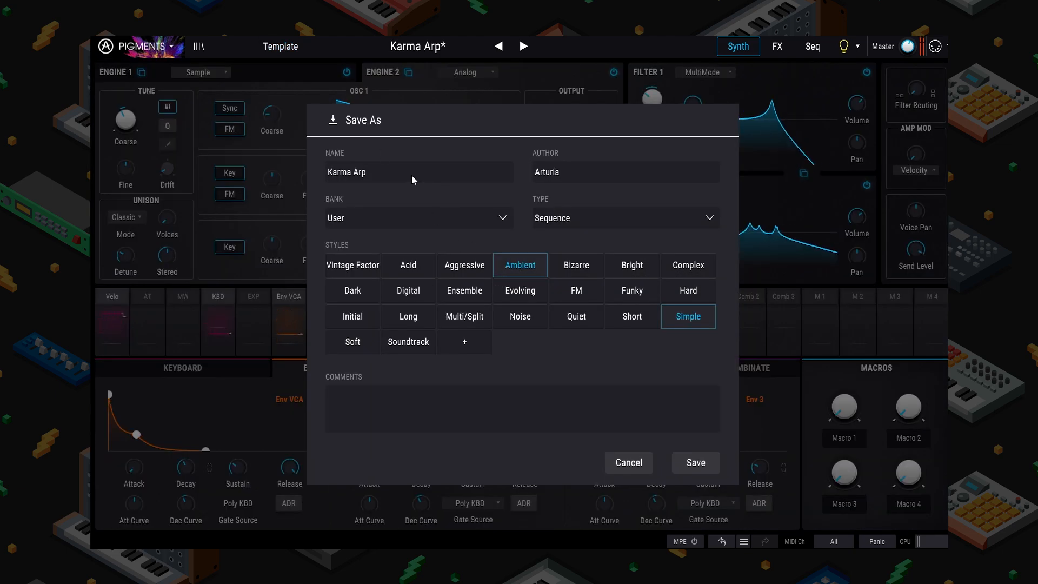
left_click_drag(411, 176, 241, 162)
type("Phya")
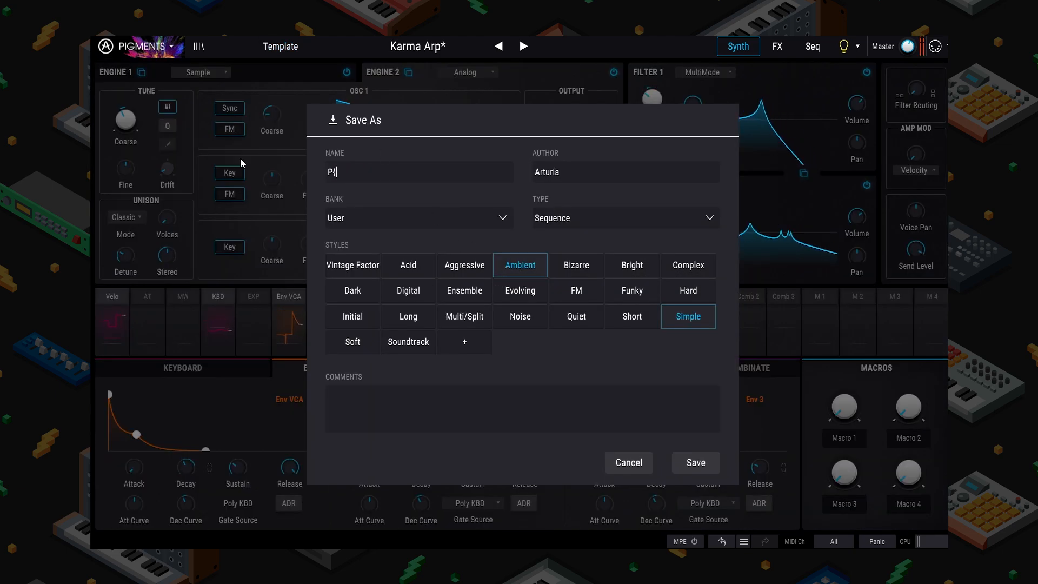
key("BackSpace")
key("BackSpace")
type("arma Arp")
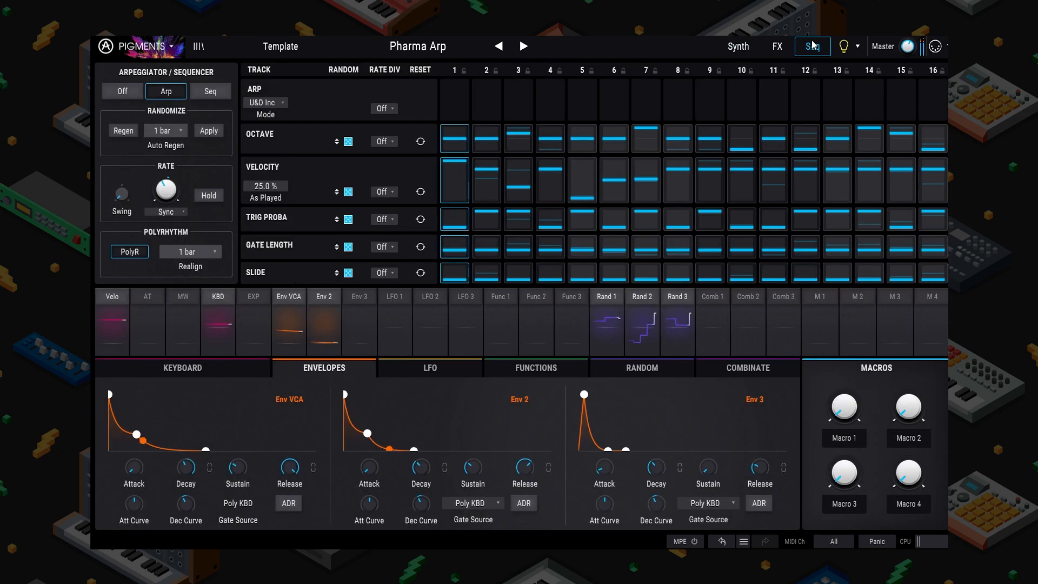
Step: Load the Default template preset from the Template list and bring up Engine 1's type choices
left_click(293, 46)
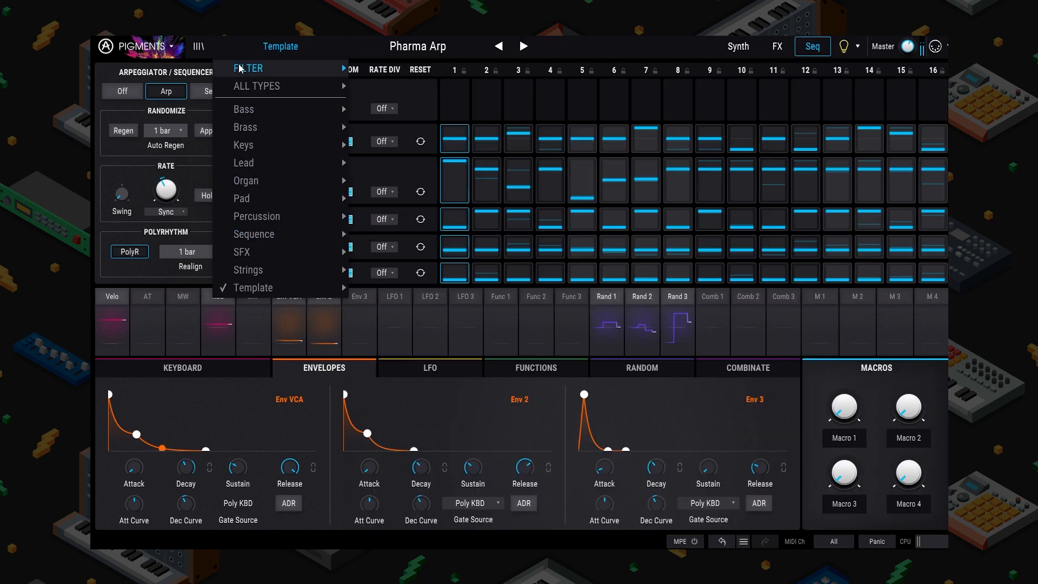
mouse_move(240, 68)
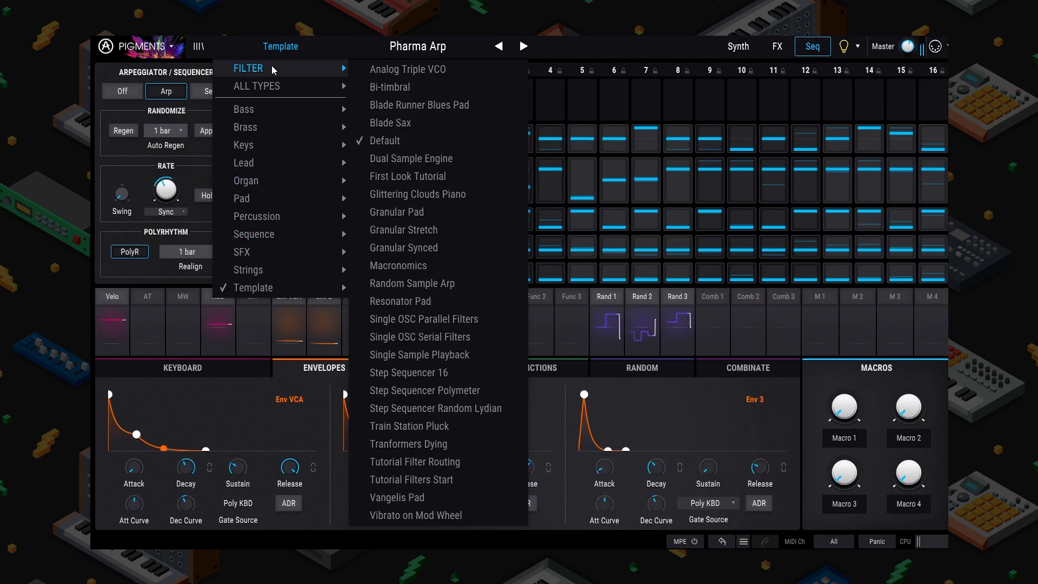
left_click(395, 134)
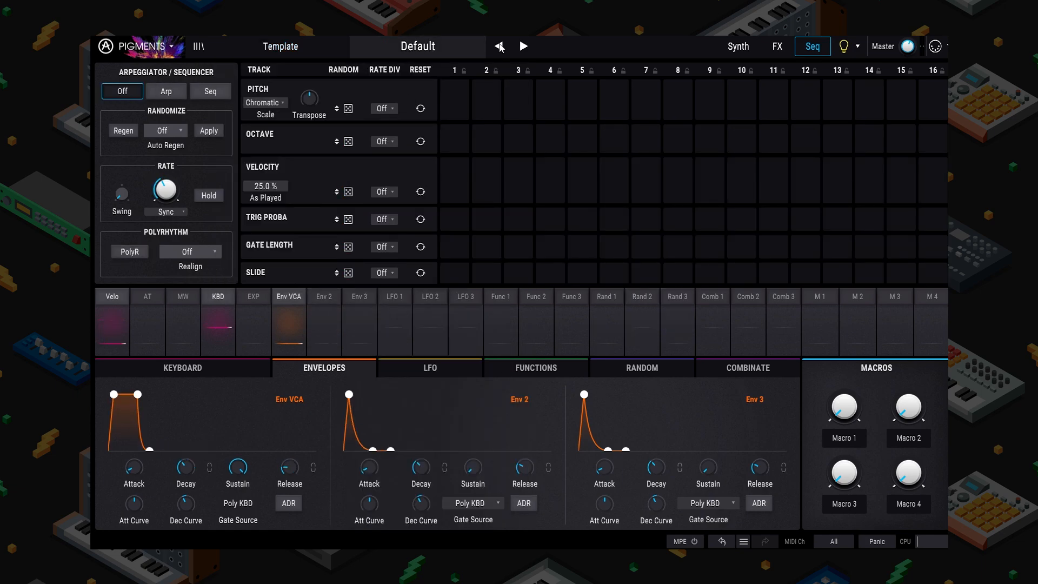
left_click(421, 48)
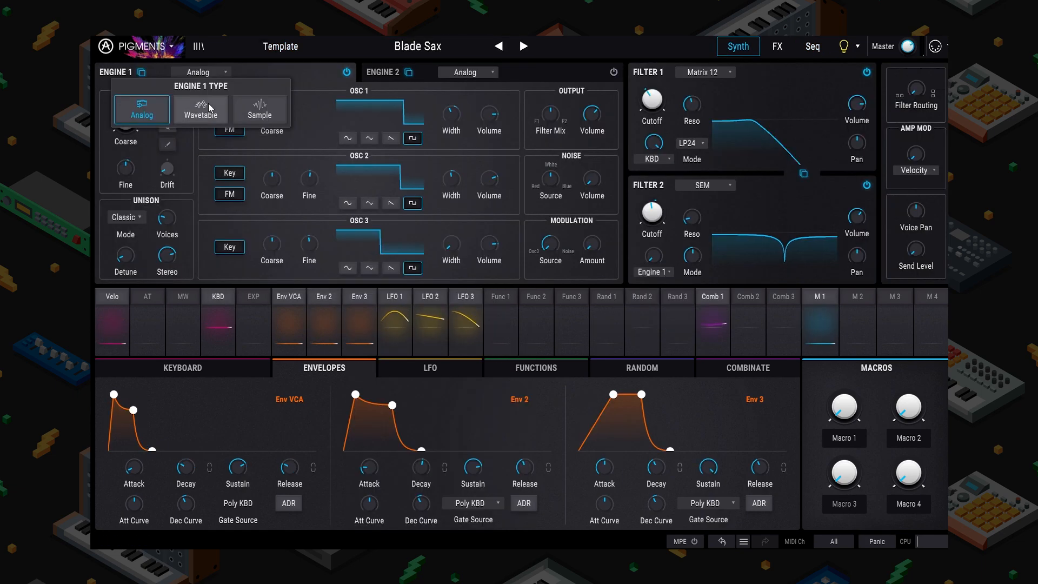
left_click(209, 105)
left_click(211, 72)
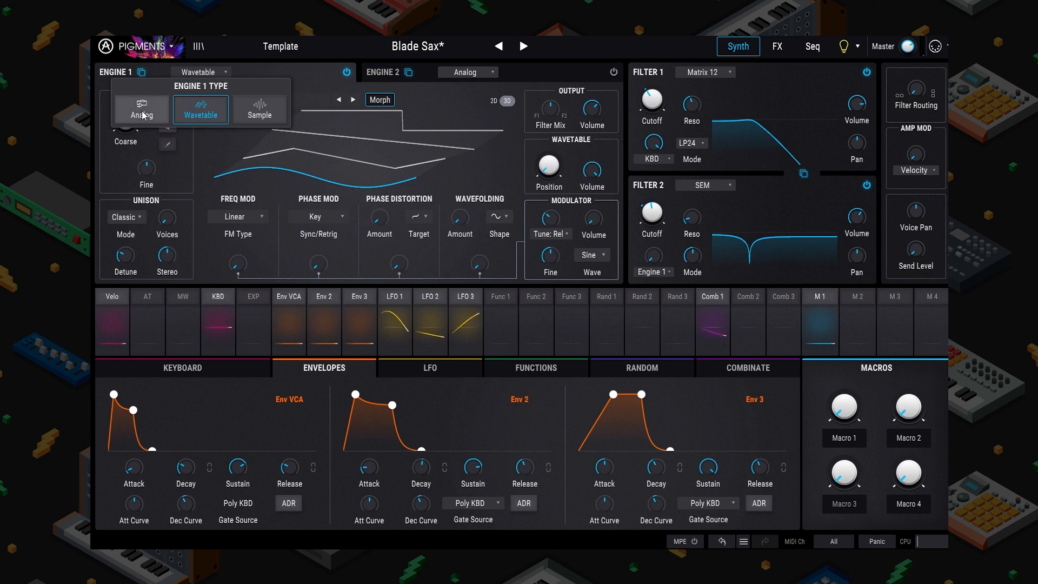
Step: Switch Engine 1 to Sample and load a flute reel from freesound_reels into slot A
left_click(257, 110)
left_click(256, 104)
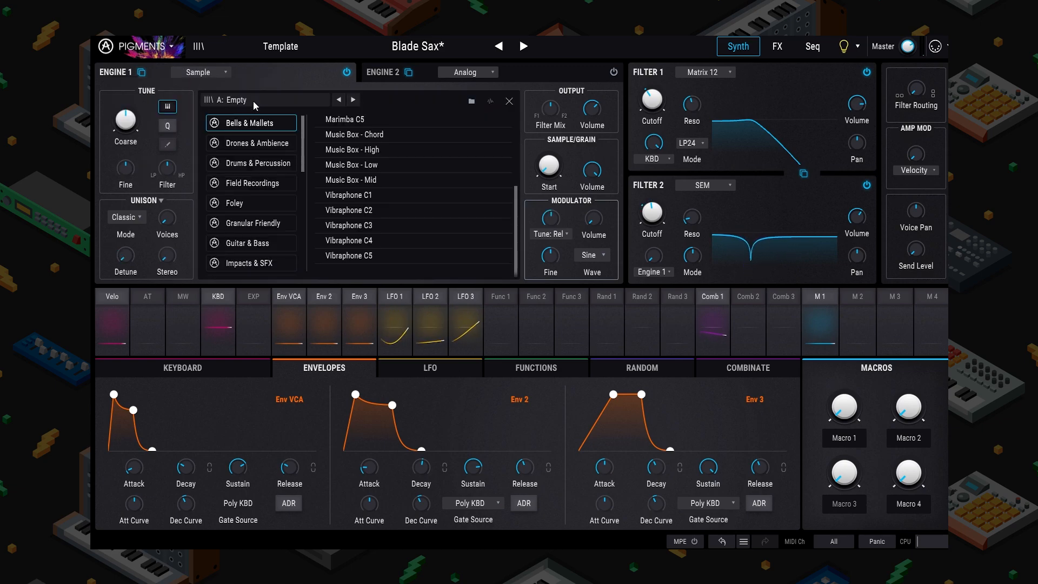
scroll(252, 178, "down", 5)
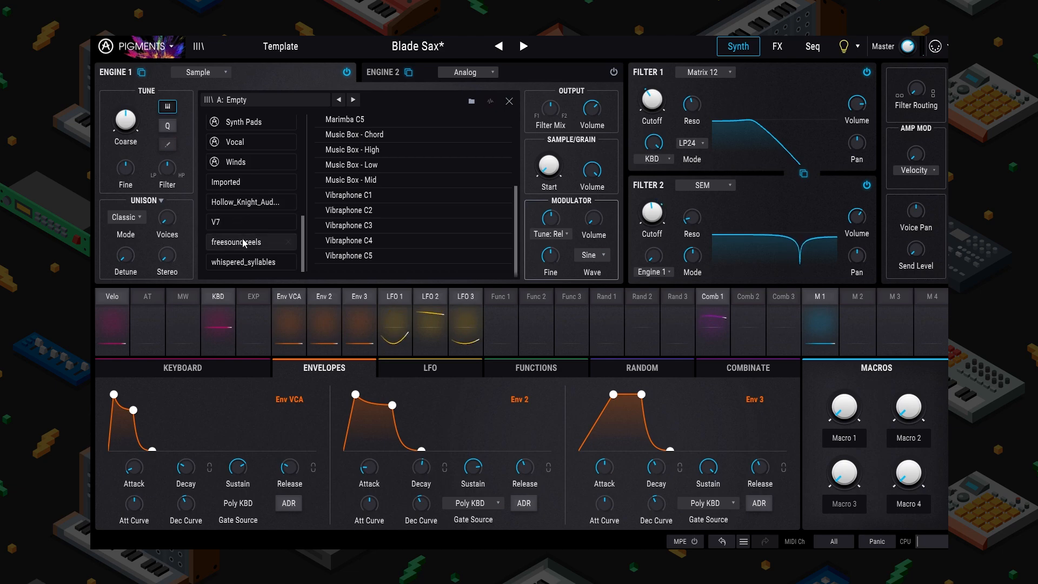
left_click(255, 241)
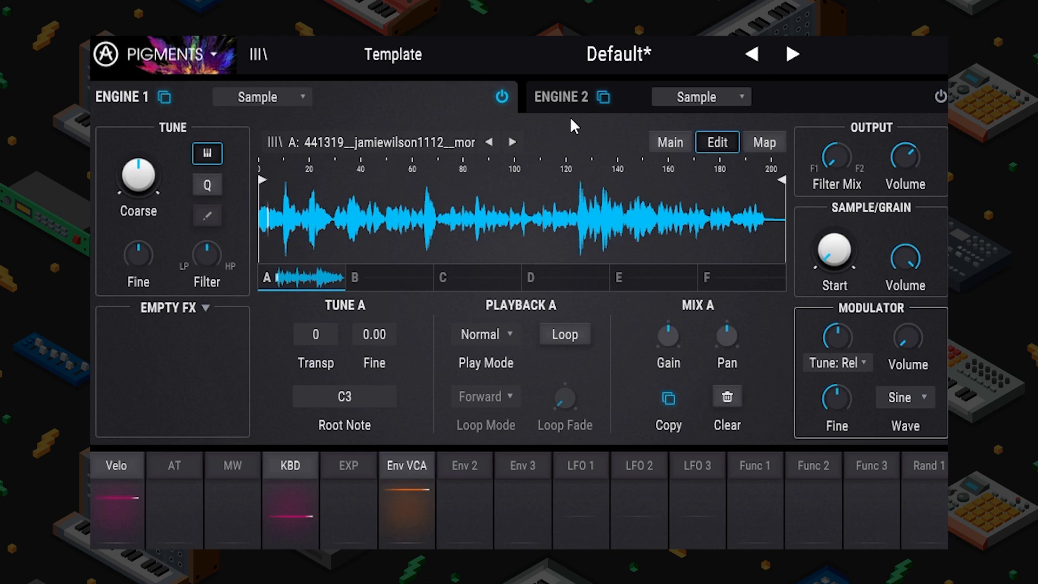
Step: Enable granular playback on the Main tab and set the sample start to about 0.13
left_click(663, 150)
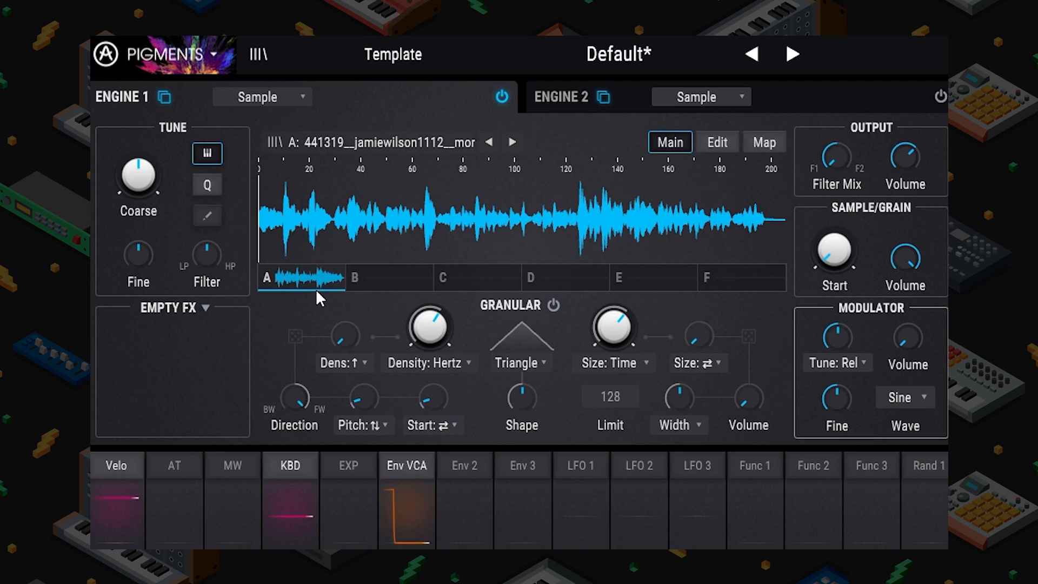
mouse_move(434, 319)
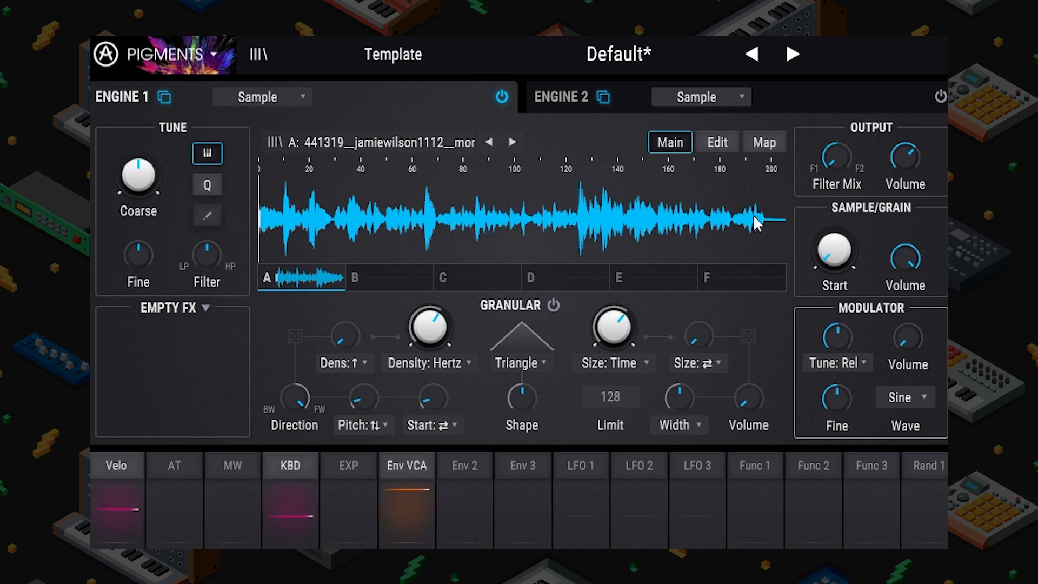
mouse_move(834, 250)
left_mouse_down()
mouse_move(834, 176)
mouse_move(834, 251)
left_mouse_up()
left_click(554, 303)
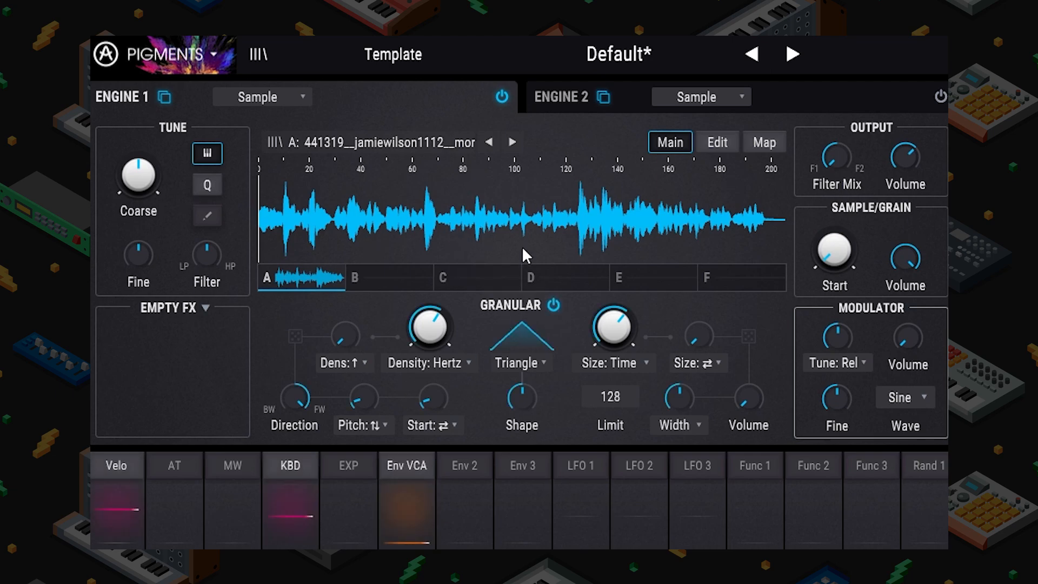
left_click_drag(834, 249, 862, 227)
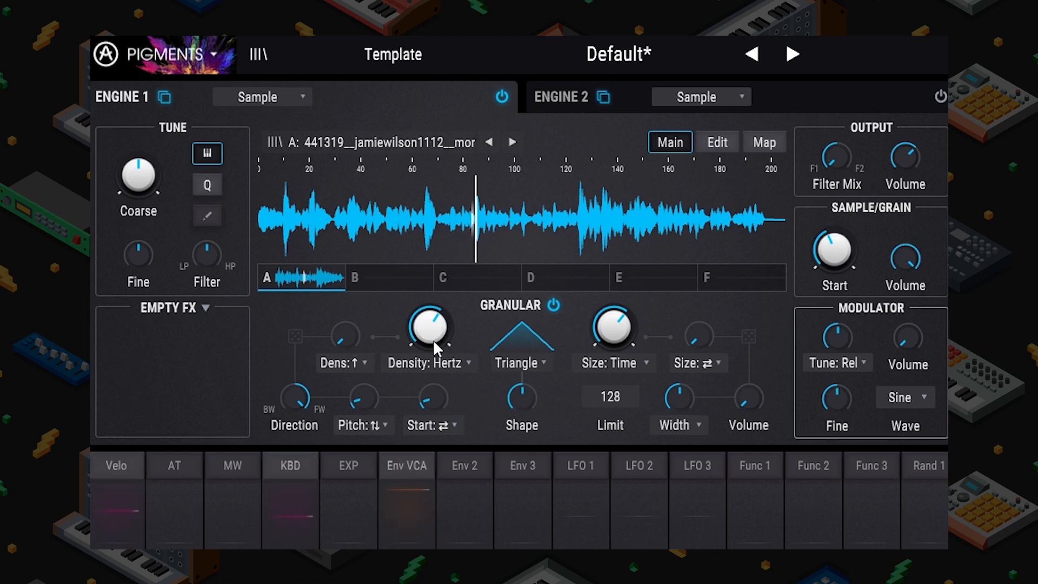
Step: Adjust the grain density knob and slightly shorten the grain size
left_click_drag(433, 340, 433, 399)
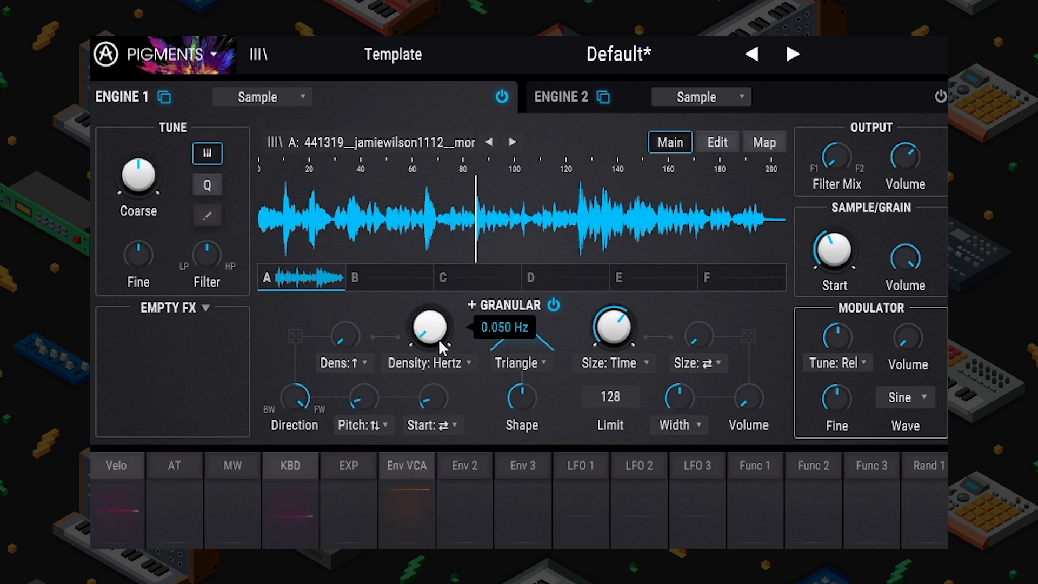
left_click_drag(439, 339, 439, 303)
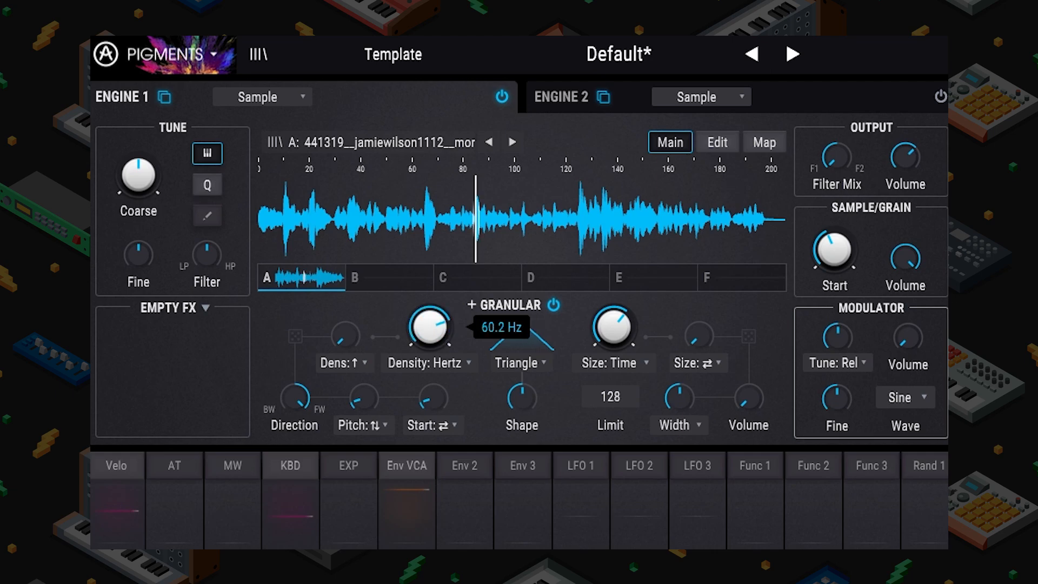
left_click_drag(606, 325, 606, 329)
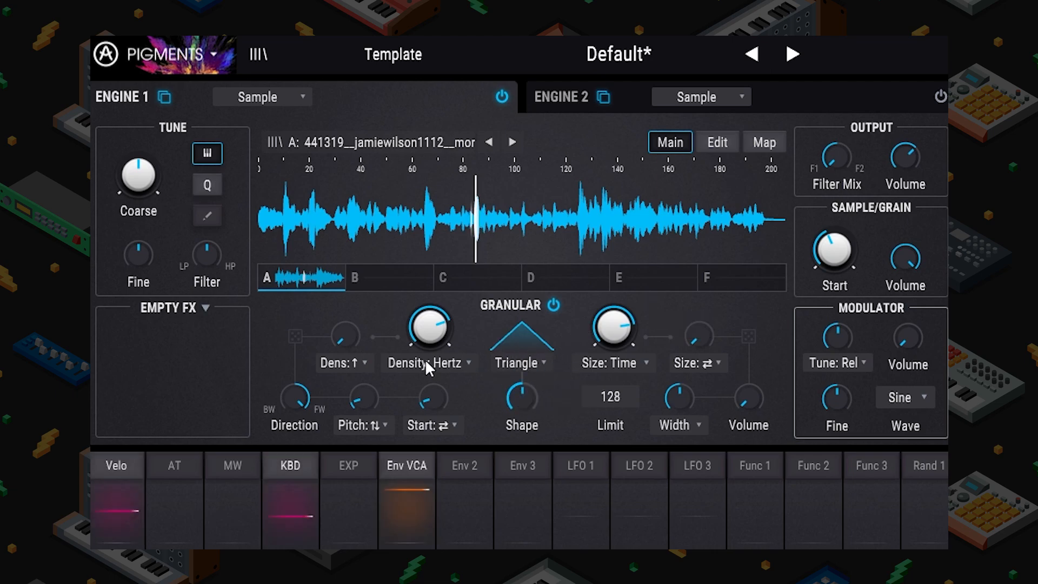
left_click(468, 362)
Step: Sync grain density (1/16) and grain size to tempo, and set grain Shape to 0, a ramp
left_click(380, 423)
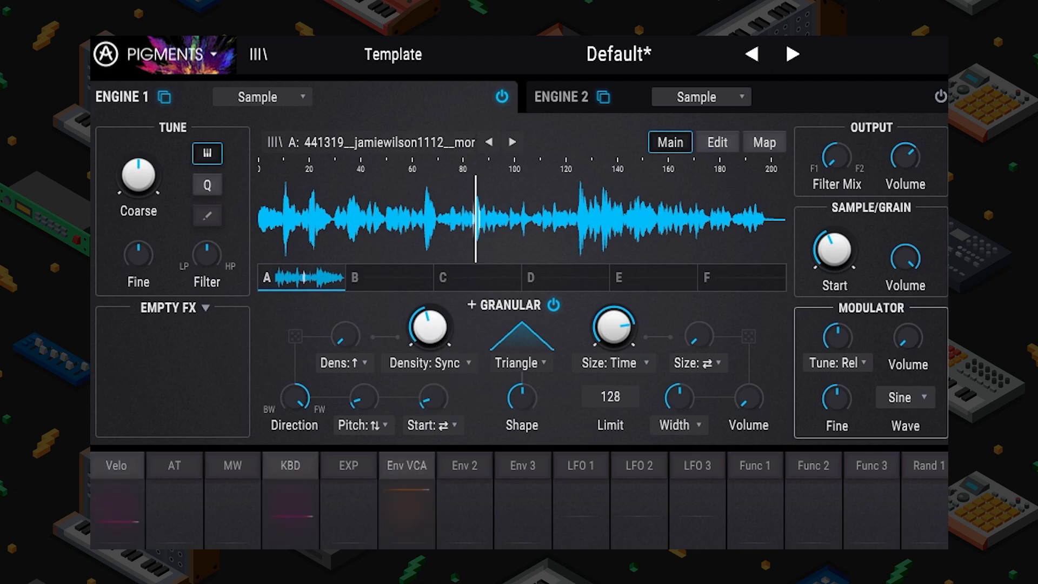
left_click_drag(429, 330, 429, 325)
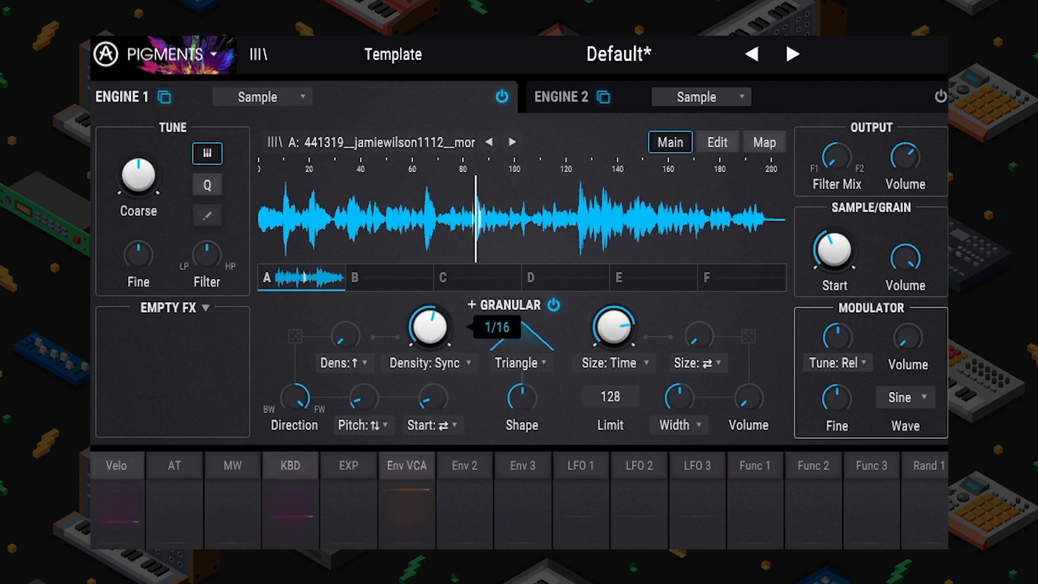
left_click(622, 361)
left_click(532, 427)
mouse_move(616, 322)
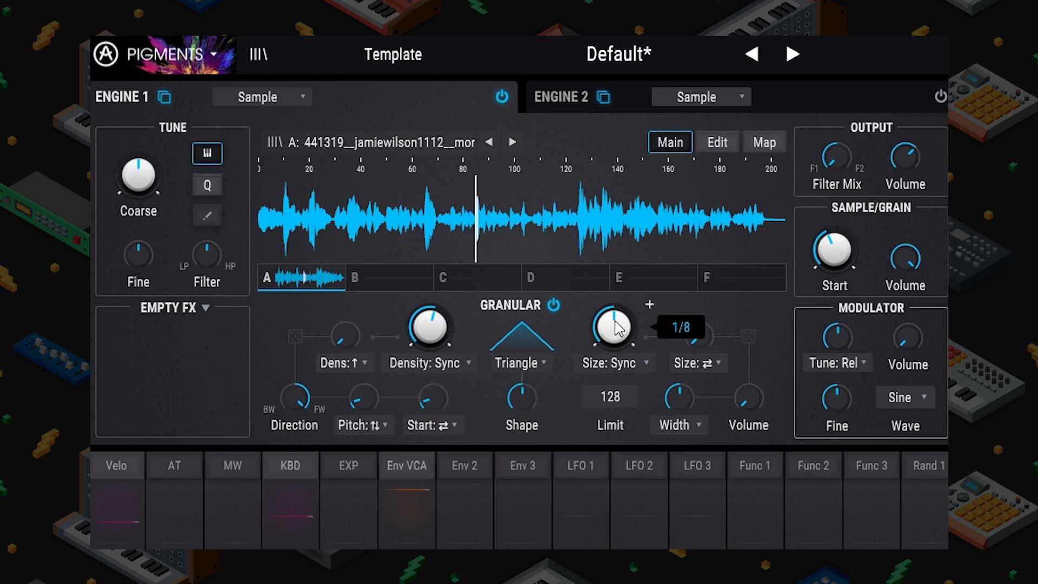
left_click_drag(526, 389, 527, 411)
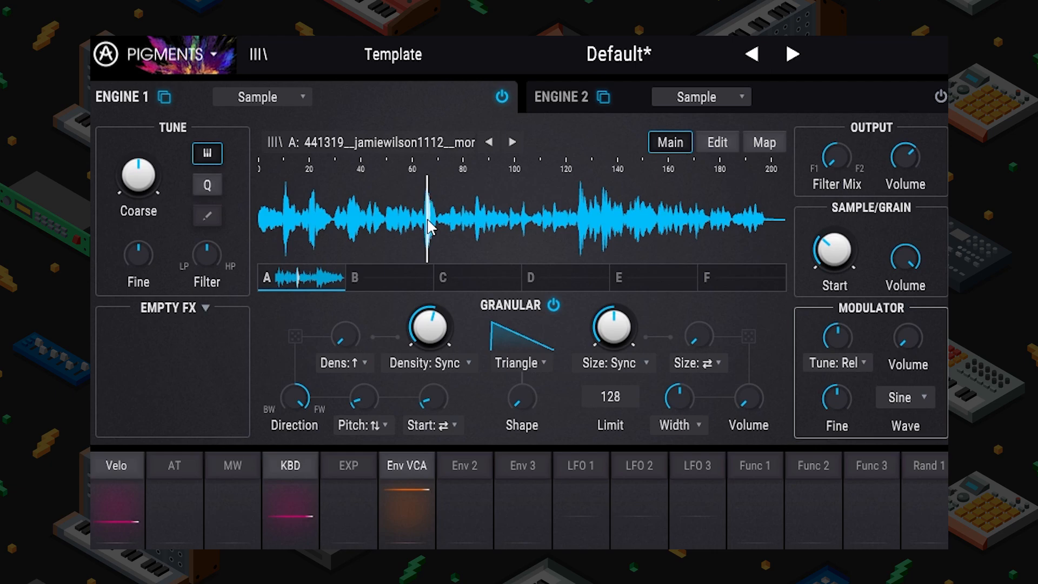
Step: Switch grain density back to Hertz and grain size back to Time values
left_click(453, 365)
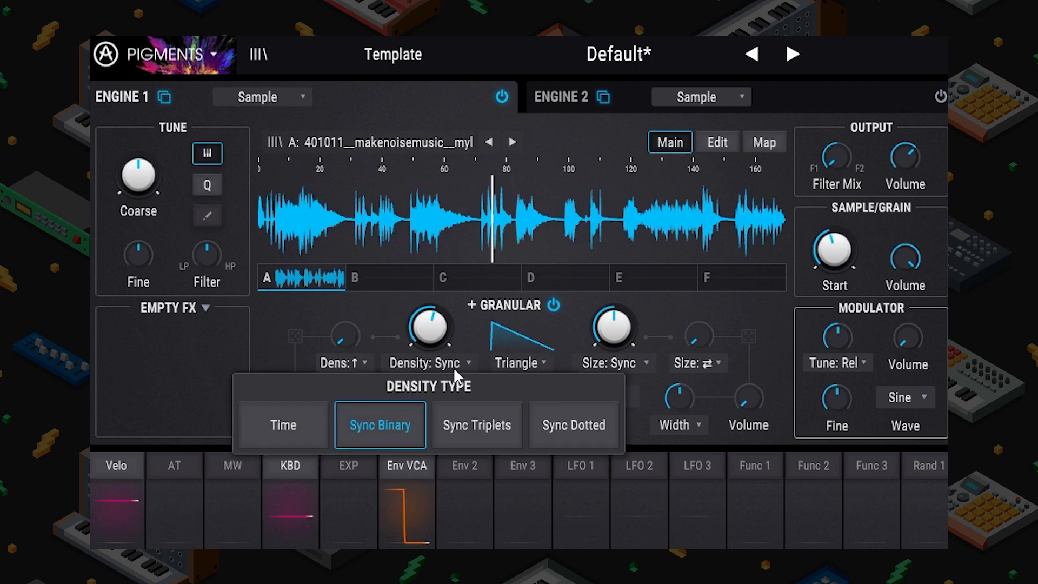
left_click(300, 418)
left_click(619, 365)
left_click(456, 425)
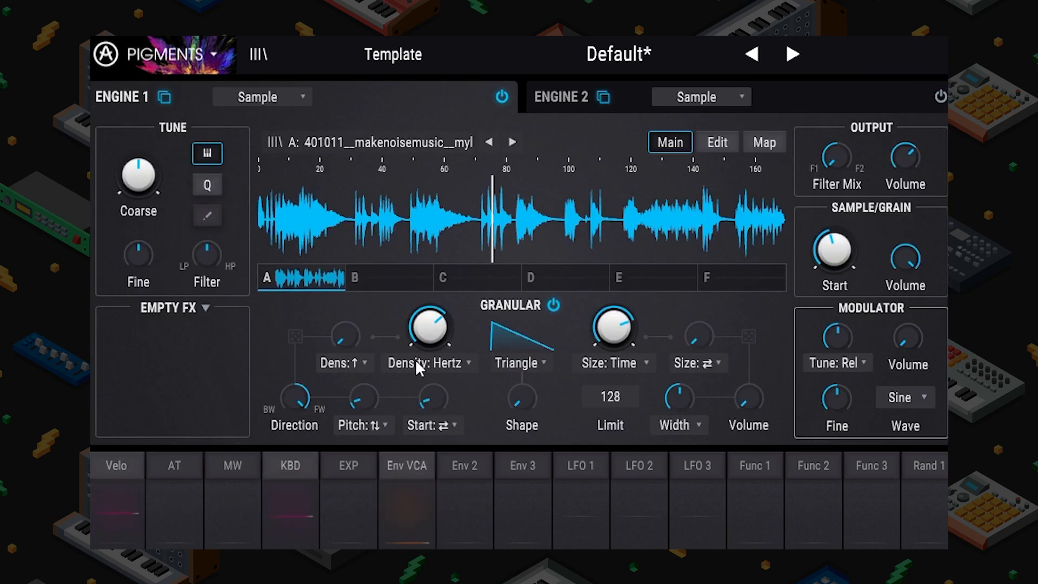
Step: Add random density dispersion and let some grains play backwards
left_click(349, 362)
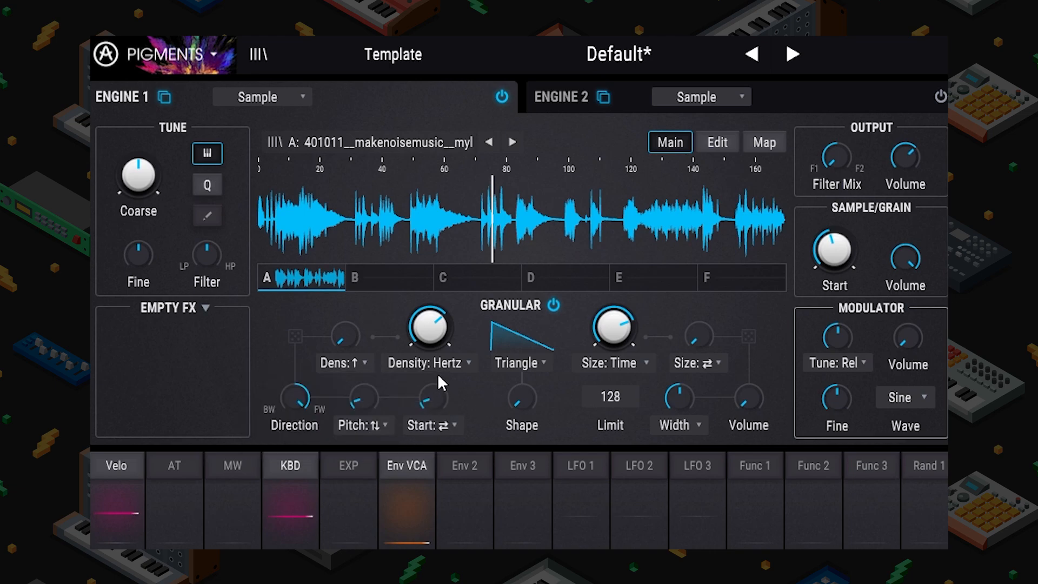
left_click_drag(345, 336, 344, 358)
mouse_move(436, 340)
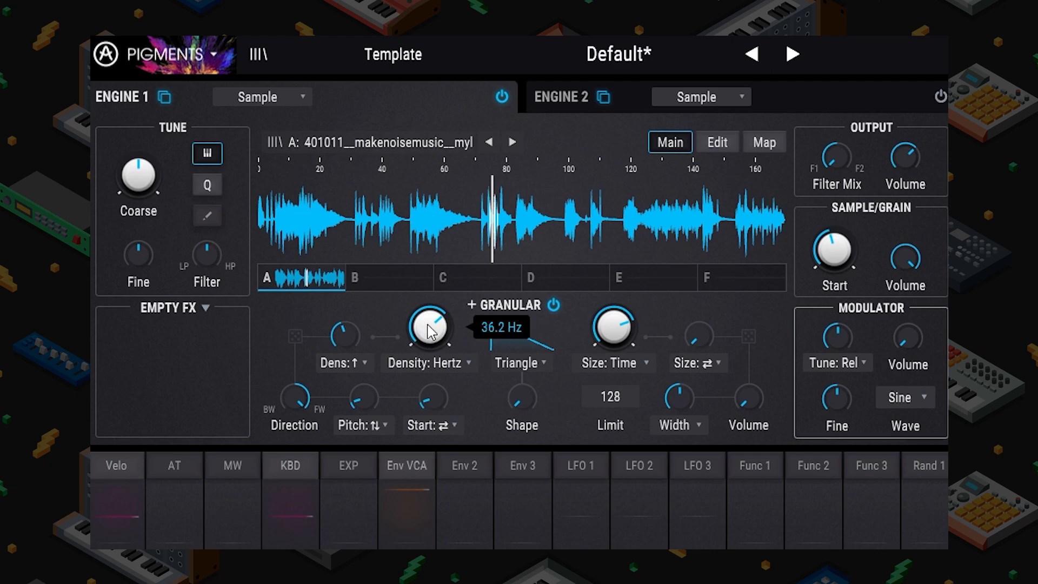
left_click(336, 369)
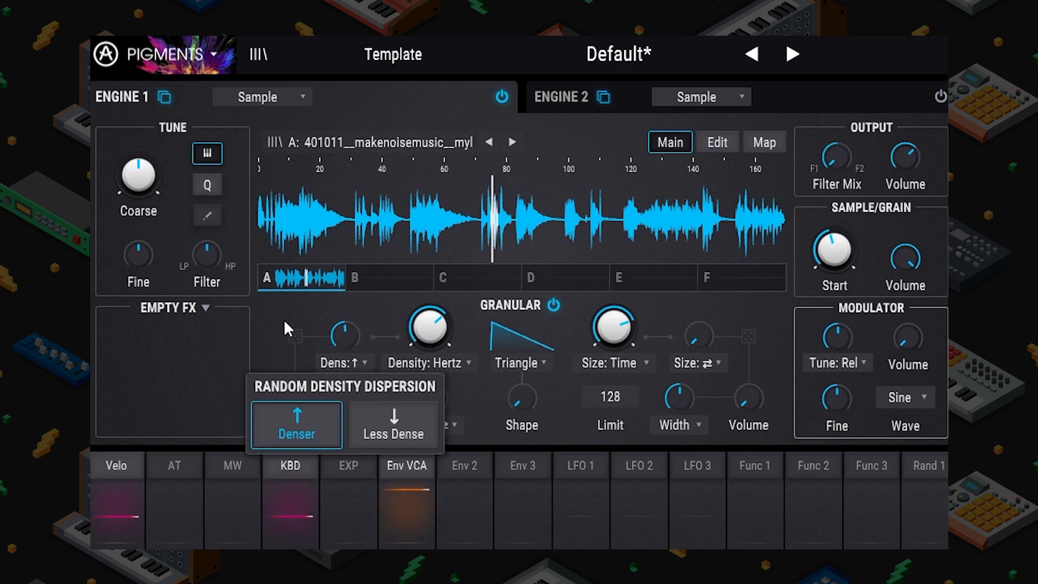
mouse_move(293, 400)
left_mouse_down()
mouse_move(294, 413)
mouse_move(296, 400)
left_mouse_up()
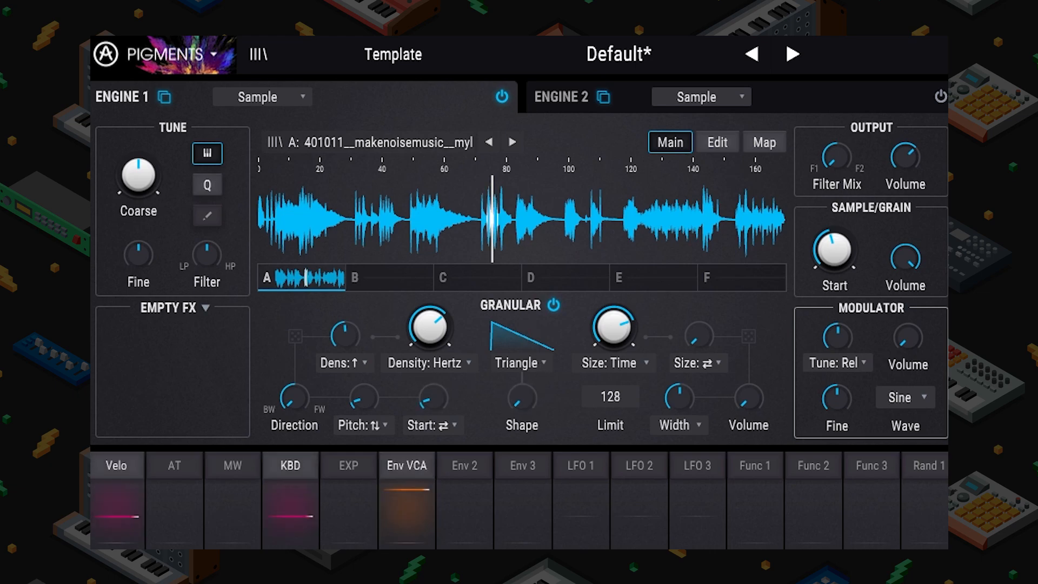
Step: Reset grain Shape to a symmetric 0.5 and make grains play almost entirely forward
left_click(530, 367)
left_click(556, 310)
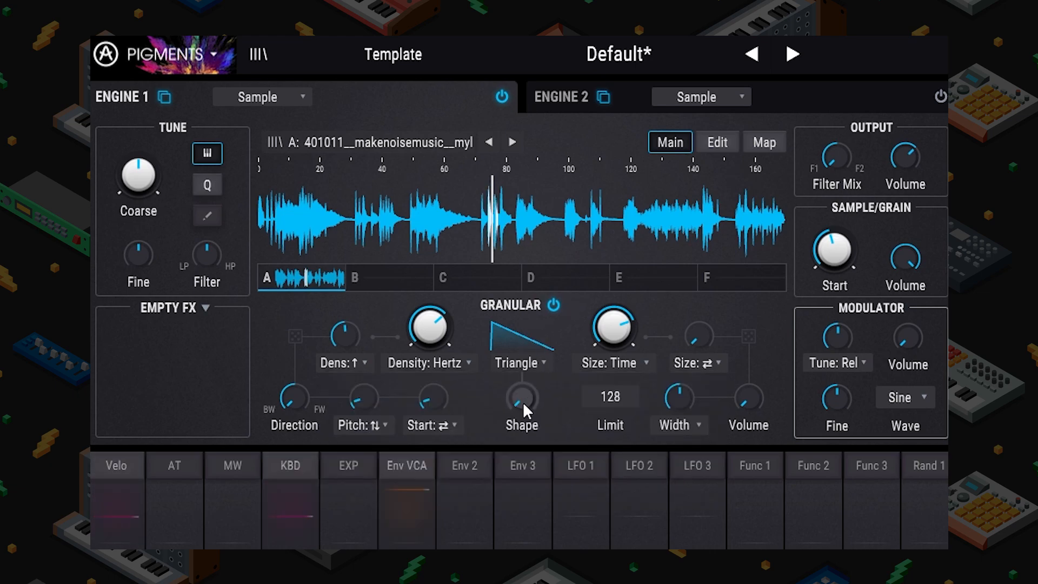
double_click(522, 405)
left_click_drag(294, 399, 295, 357)
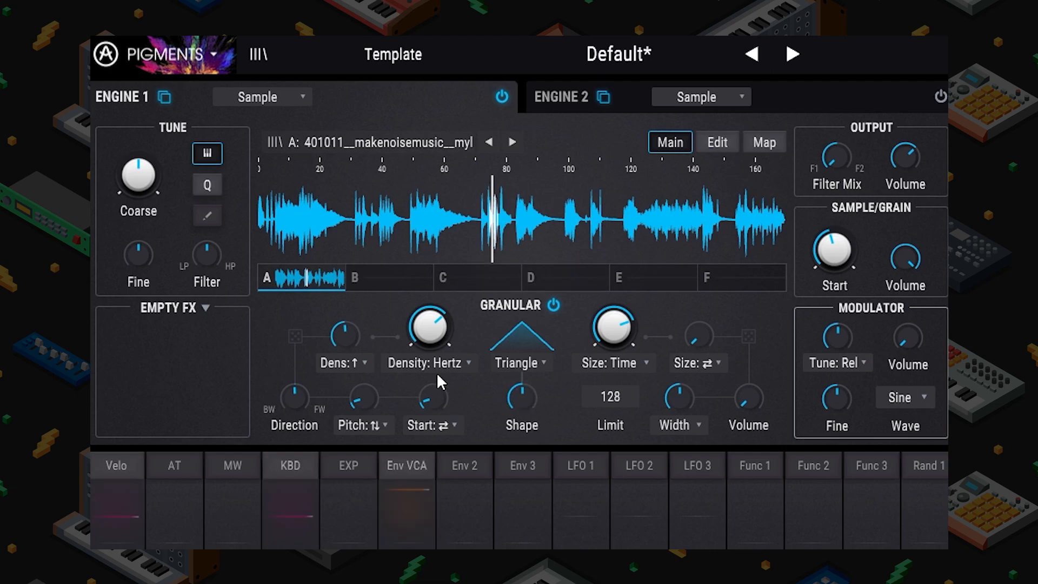
Step: Adjust grain pitch spread and start randomness, and move the sample start to about 63
left_click_drag(364, 405, 364, 308)
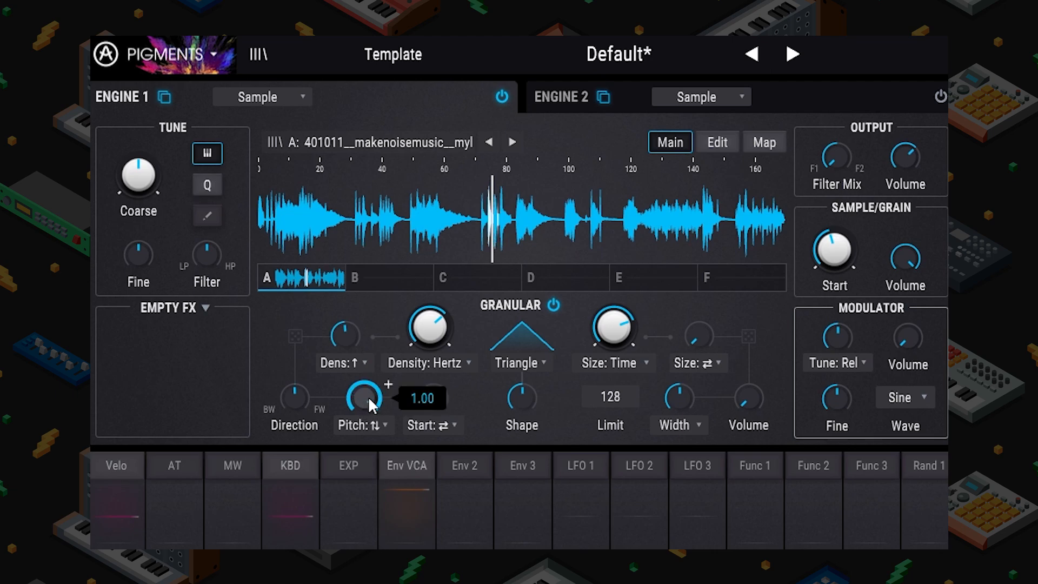
left_click_drag(369, 399, 425, 365)
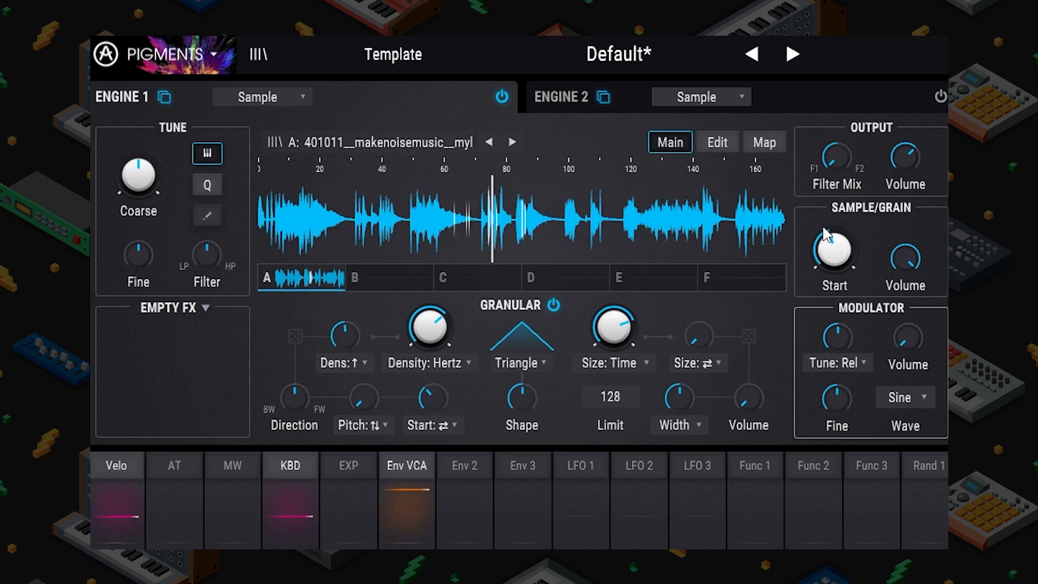
mouse_move(834, 250)
left_mouse_down()
mouse_move(834, 303)
mouse_move(834, 199)
mouse_move(833, 251)
left_mouse_up()
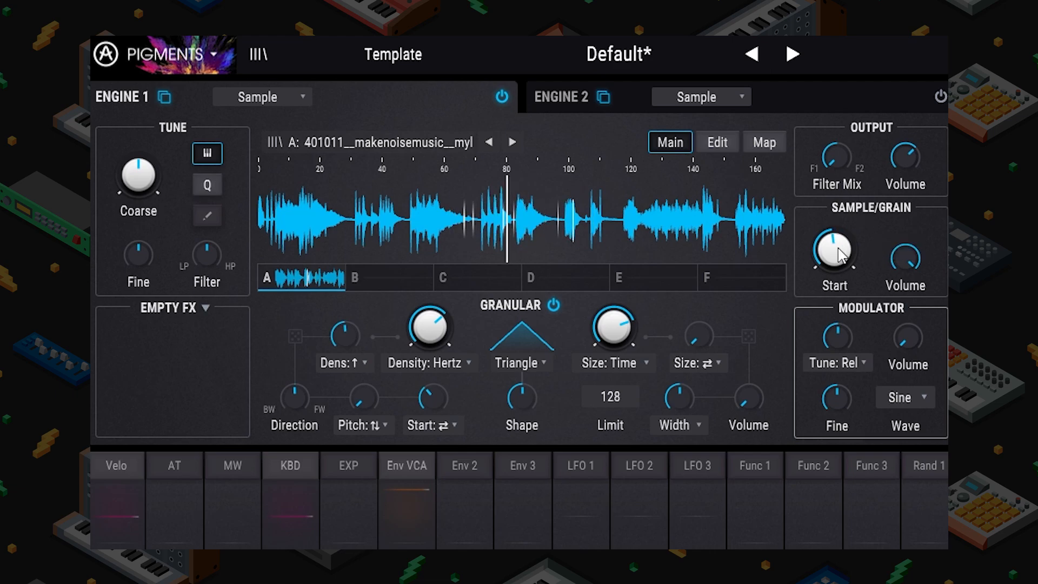
mouse_move(444, 395)
left_mouse_down()
mouse_move(444, 342)
mouse_move(445, 396)
left_mouse_up()
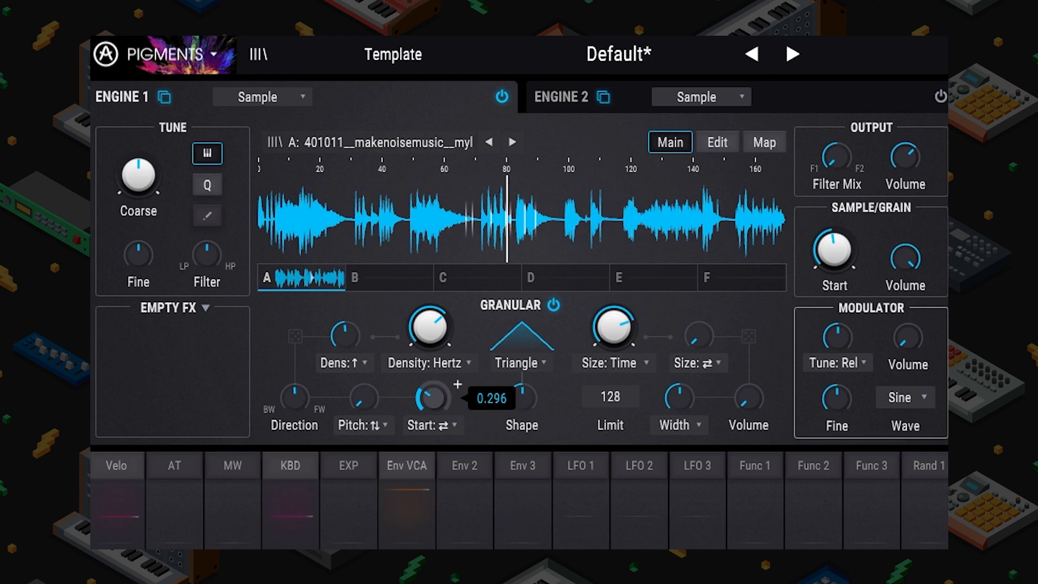
left_click_drag(444, 396, 445, 394)
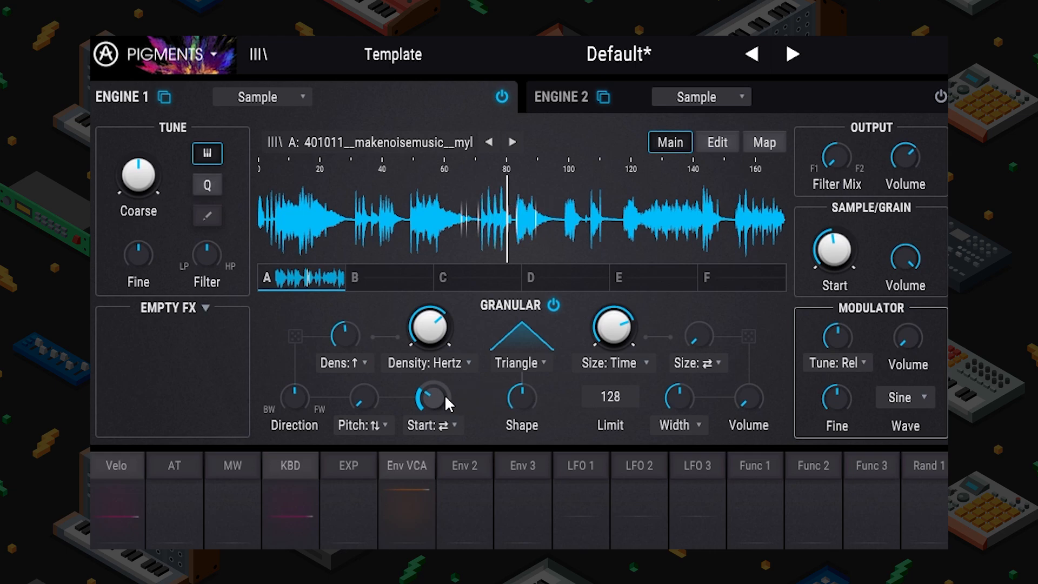
left_click_drag(812, 267, 812, 286)
left_click_drag(364, 398, 364, 386)
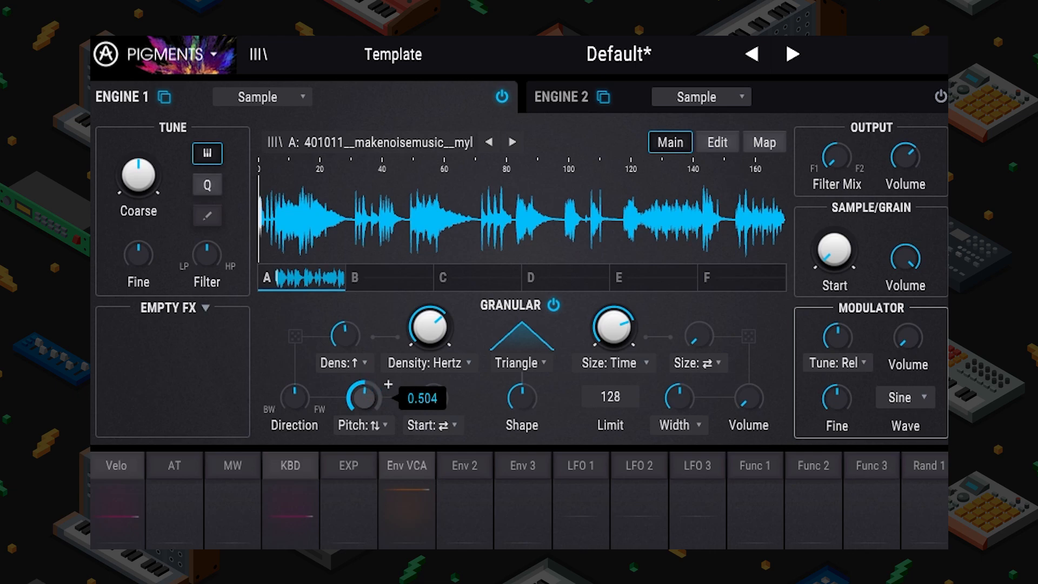
left_click_drag(388, 384, 388, 385)
left_click_drag(834, 250, 863, 228)
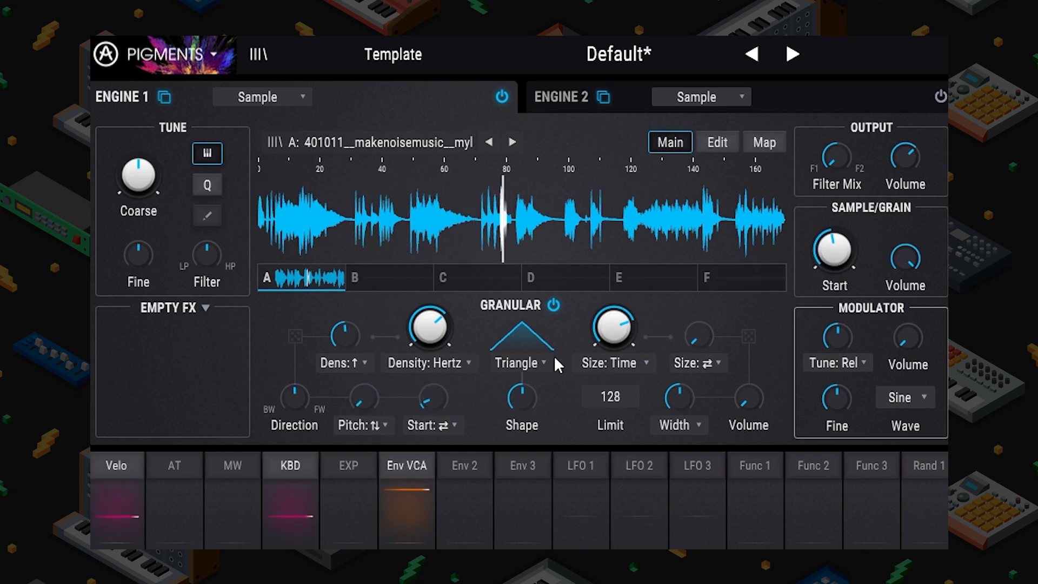
Step: Add grain size and volume randomness, raise the grain limit, set output volume, and start earlier
mouse_move(712, 332)
left_mouse_down()
mouse_move(721, 322)
mouse_move(695, 333)
left_mouse_up()
left_click(611, 361)
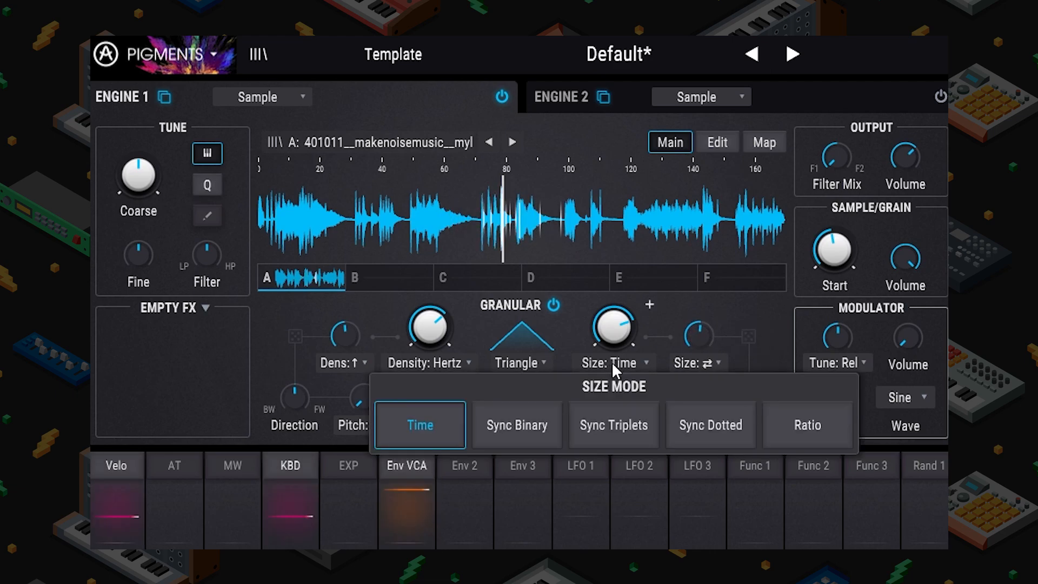
left_click(701, 302)
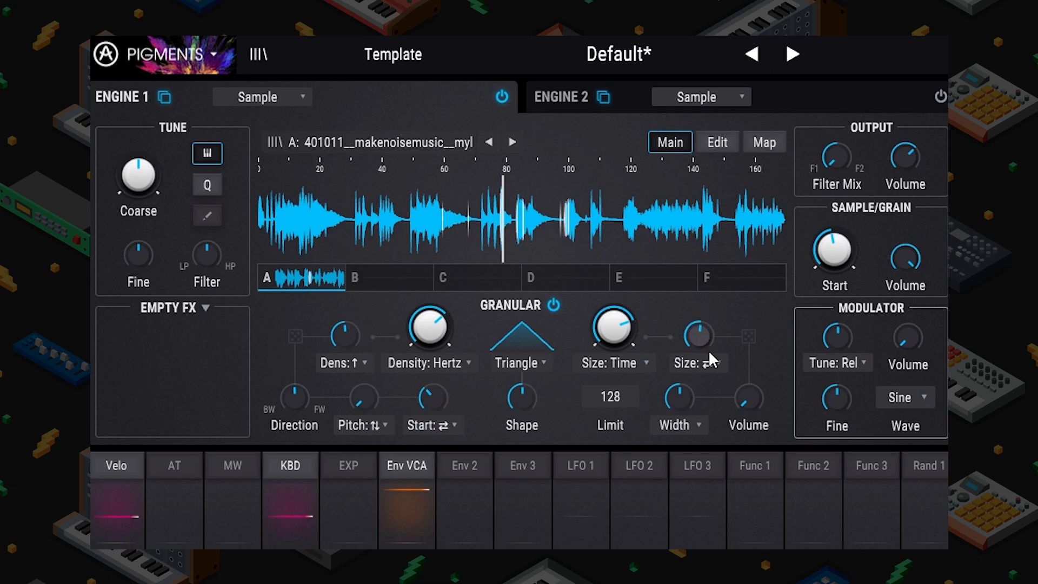
mouse_move(685, 405)
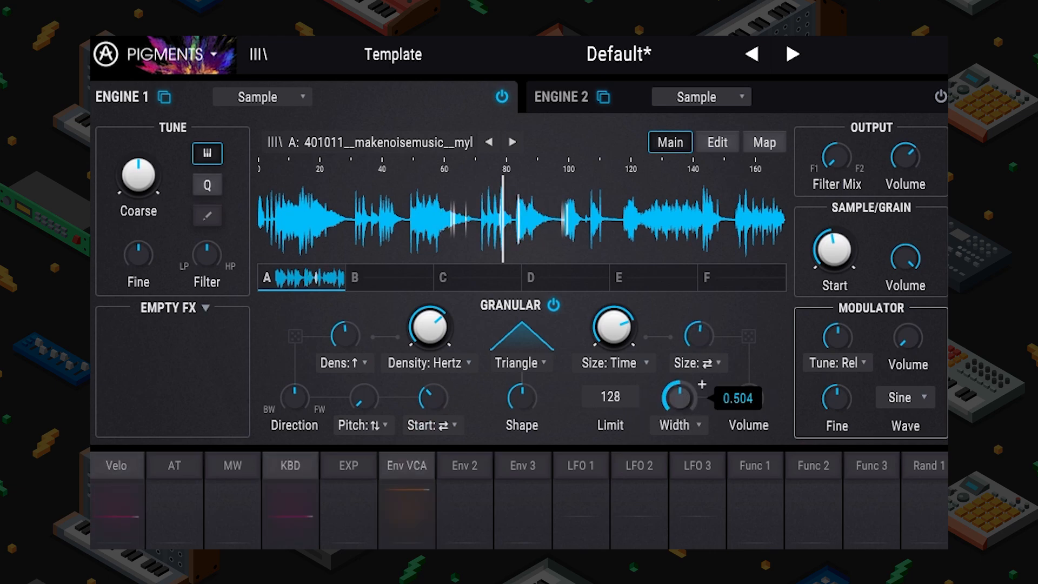
left_click_drag(736, 402, 683, 379)
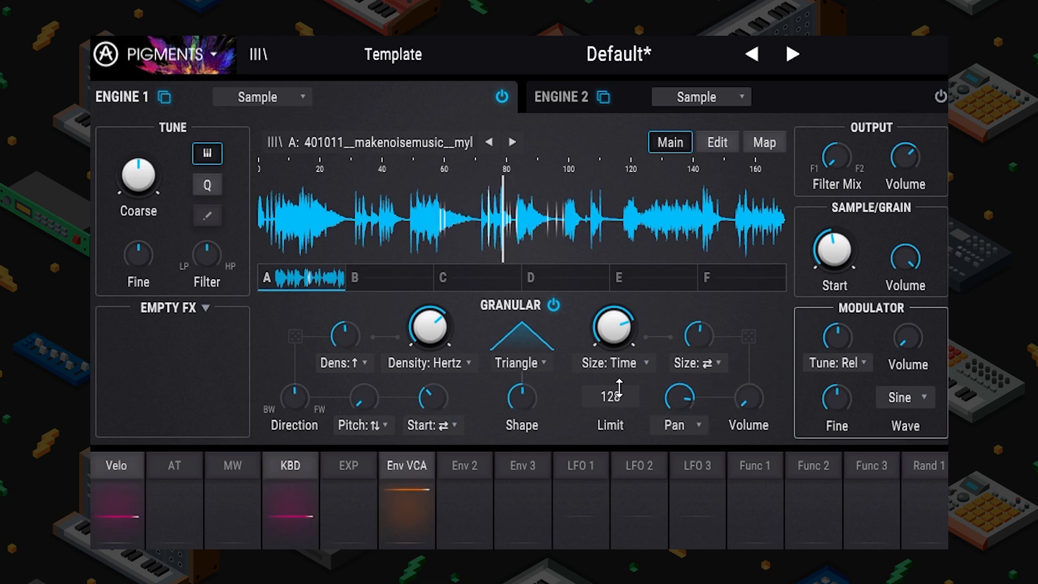
left_click_drag(619, 389, 619, 378)
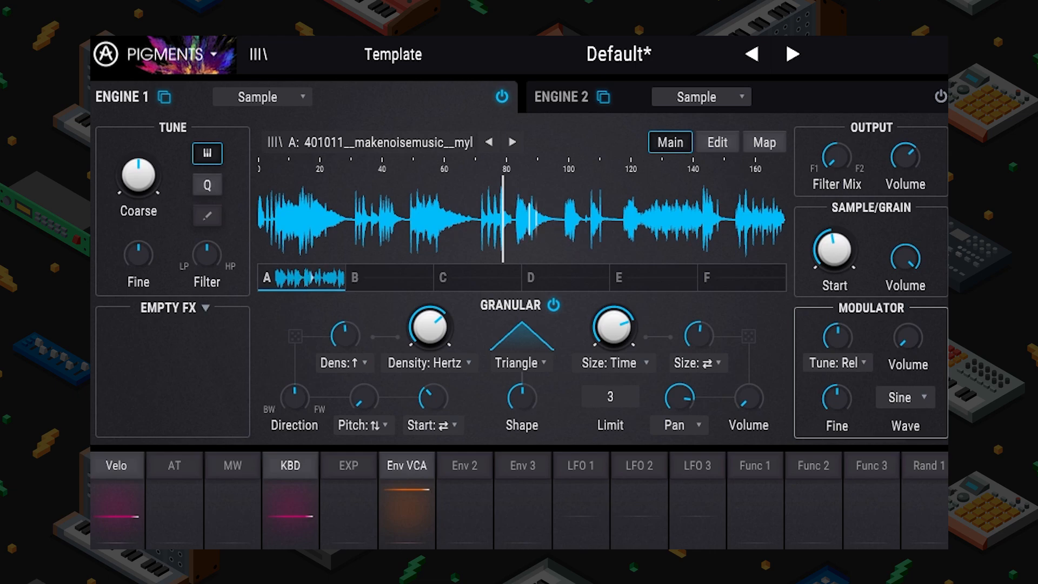
left_click_drag(618, 395, 618, 368)
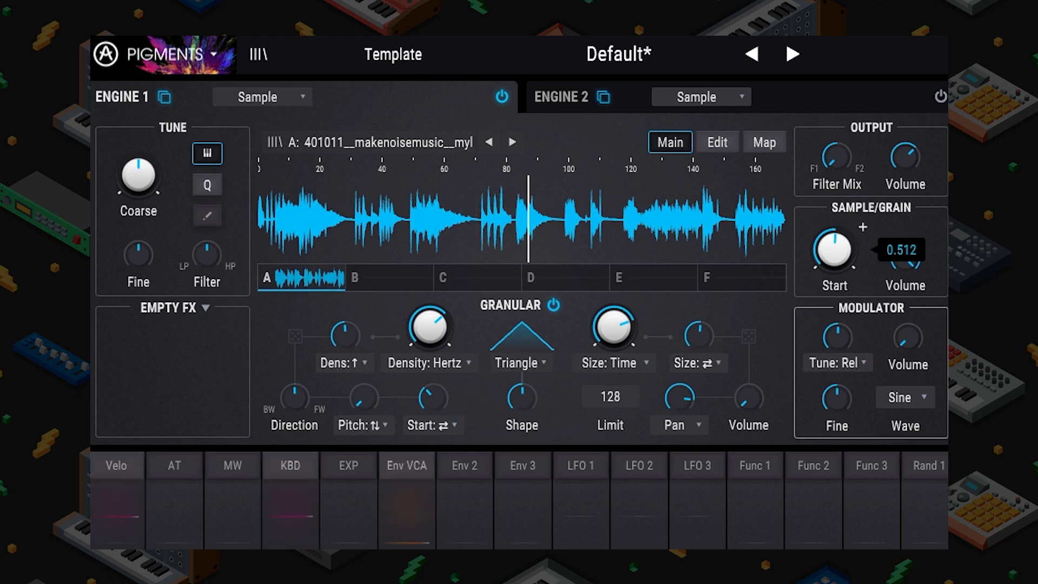
left_click_drag(906, 259, 905, 262)
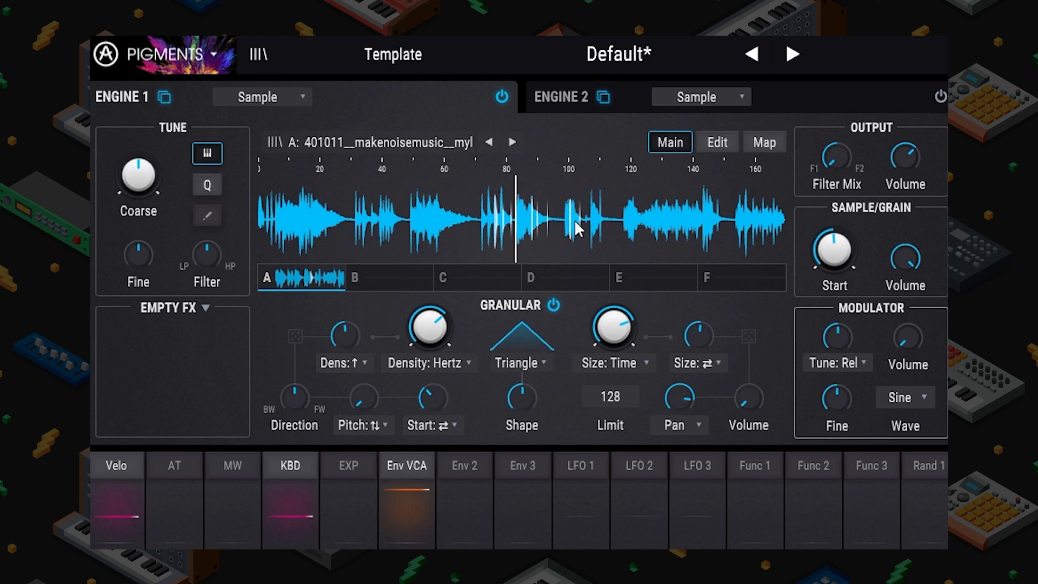
left_click_drag(863, 230, 836, 251)
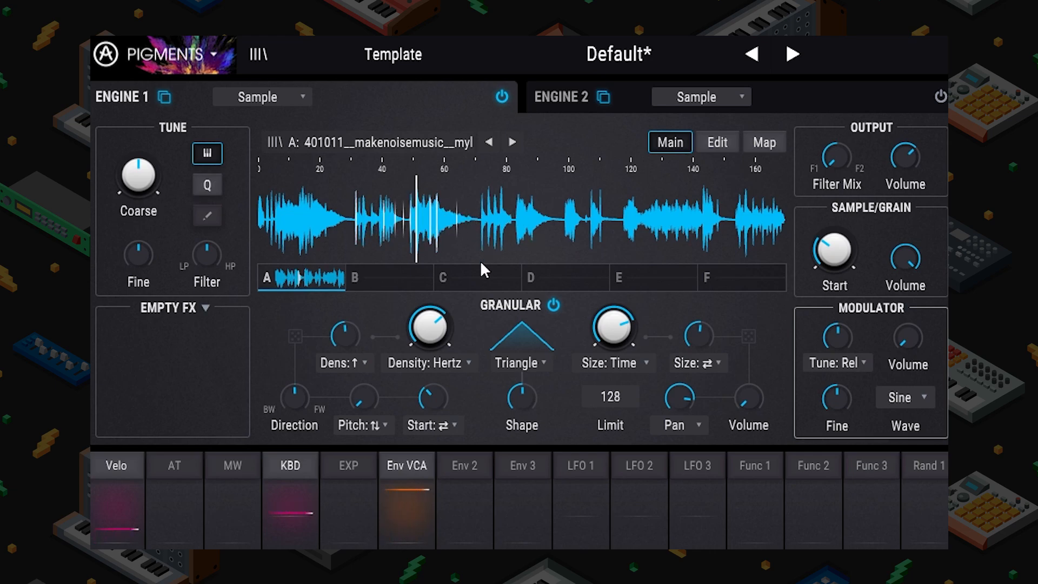
Step: Load the gated-kalimbas sample into Engine 1 and move the grain start later
left_click(381, 142)
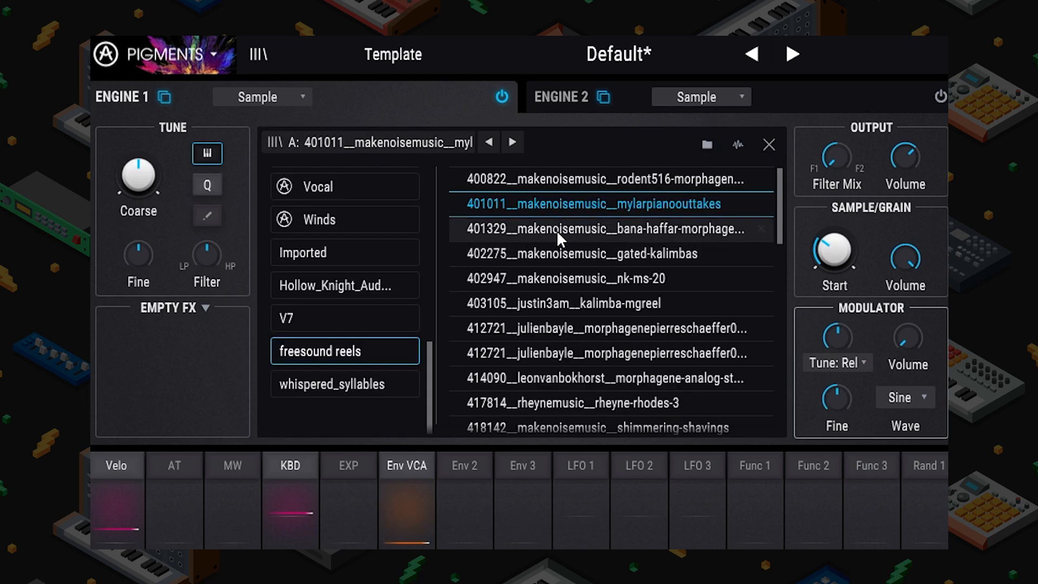
double_click(580, 258)
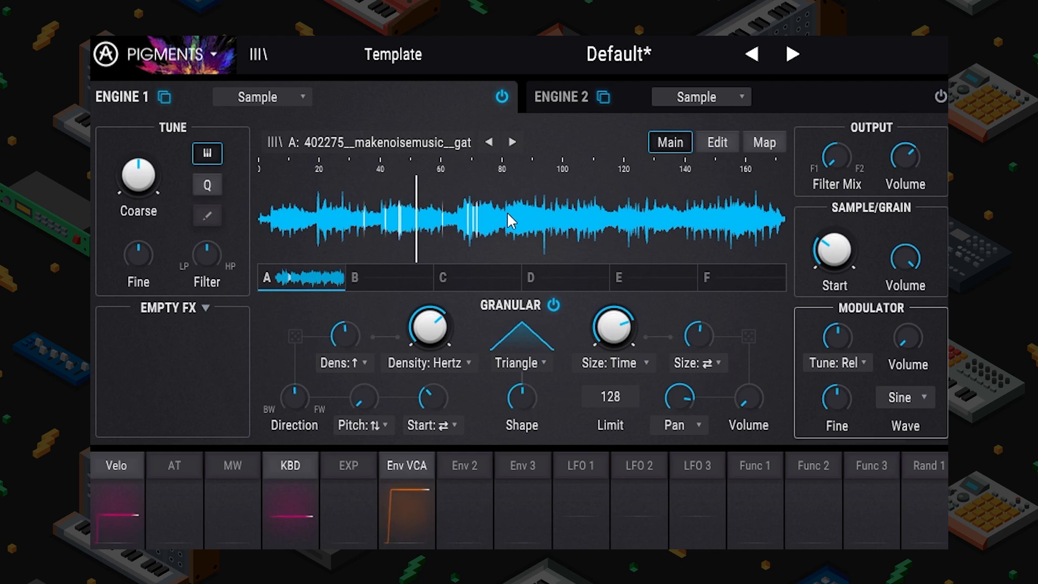
mouse_move(834, 250)
left_click_drag(834, 250, 834, 234)
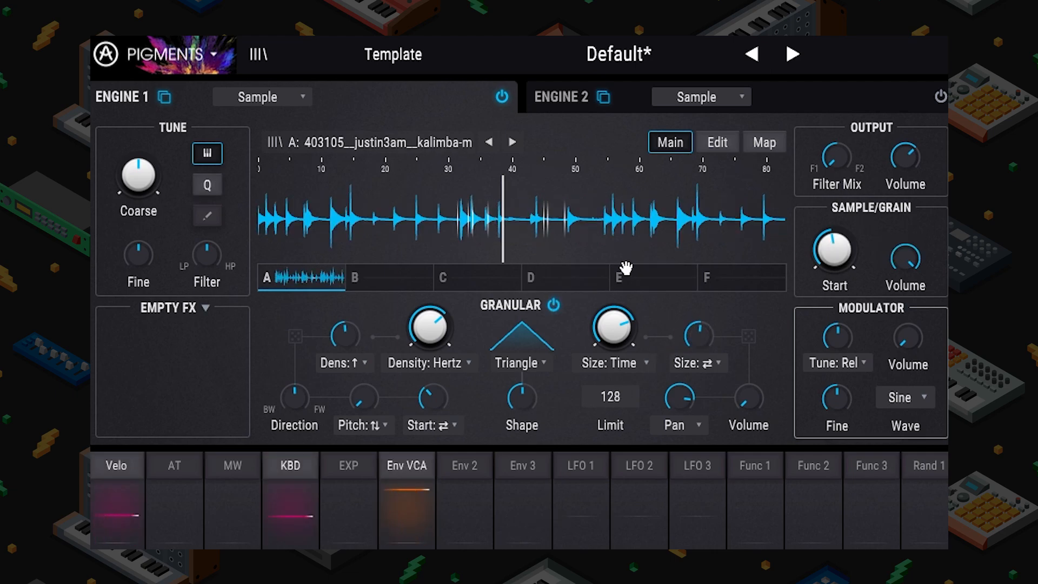
left_click_drag(834, 248, 862, 232)
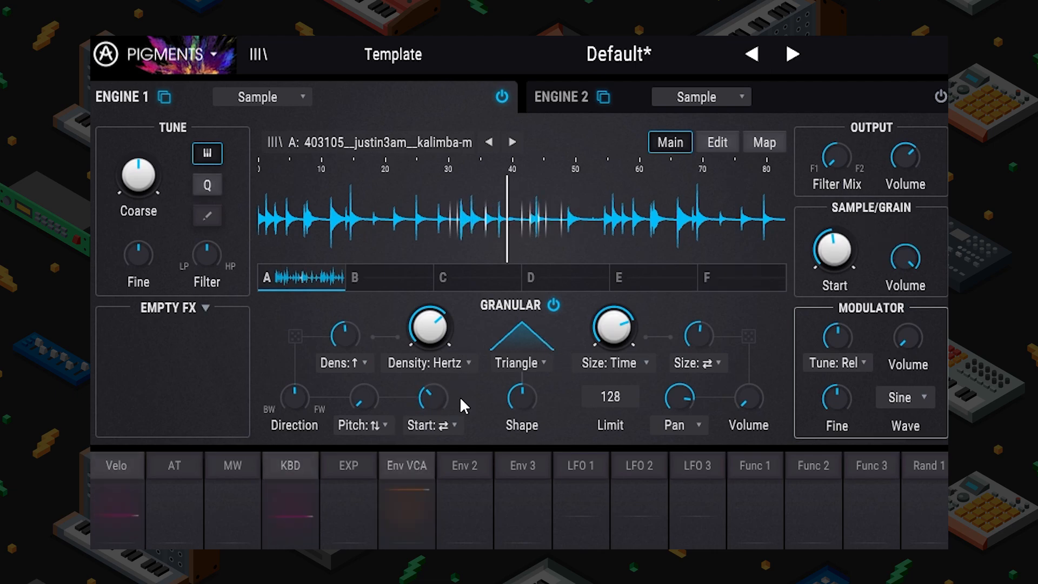
mouse_move(503, 415)
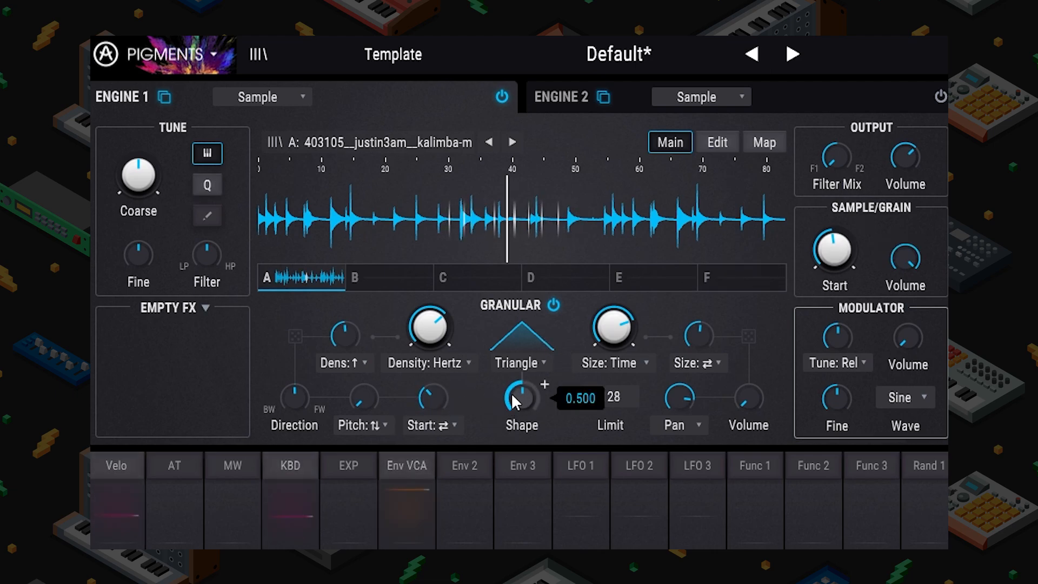
mouse_move(694, 338)
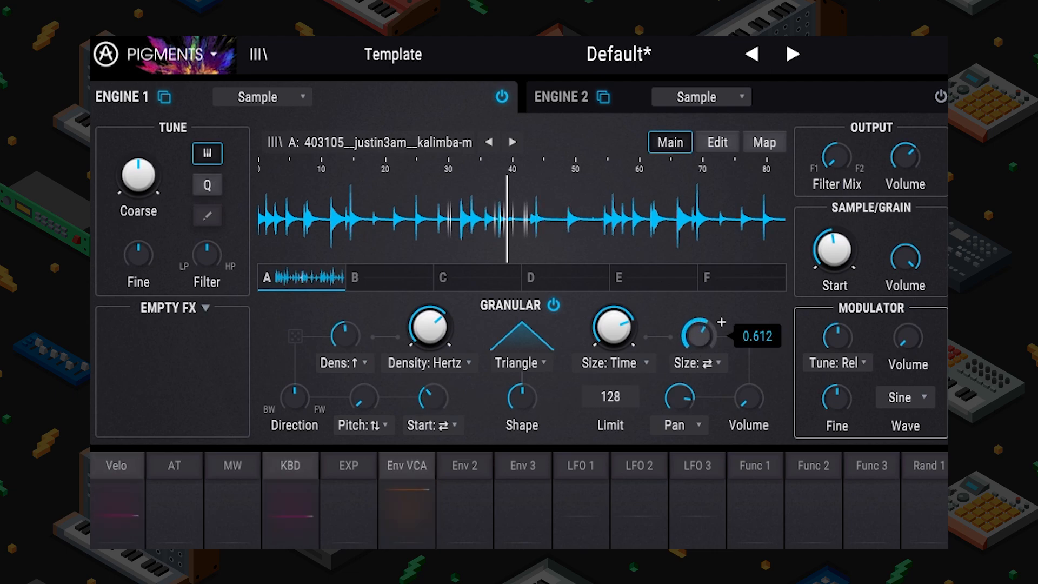
mouse_move(449, 396)
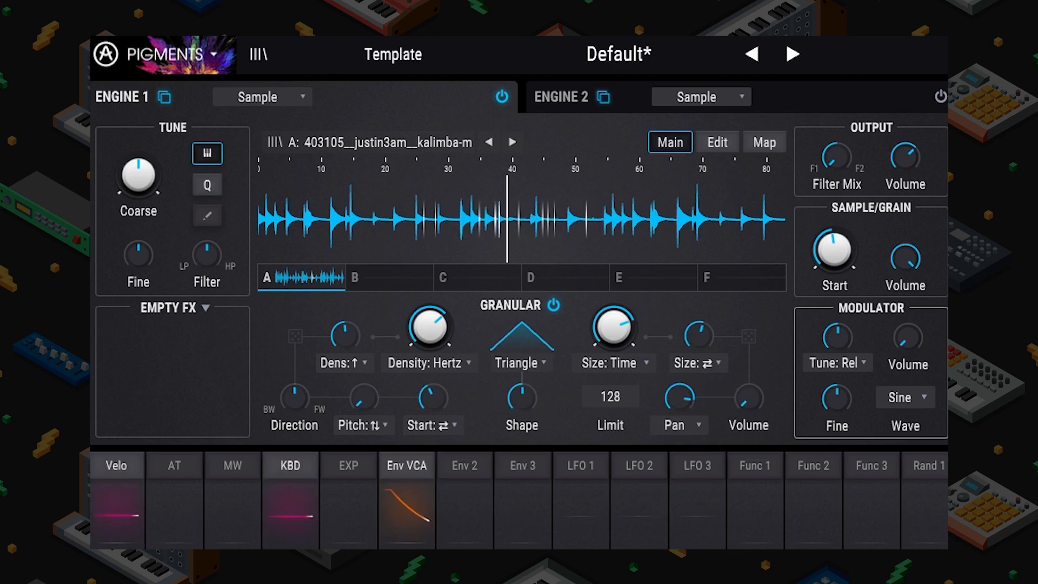
Step: Route LFO 2 to Sample/Grain Start at 0.34 and lengthen the VCA envelope attack
left_click(649, 486)
left_click_drag(817, 237, 817, 222)
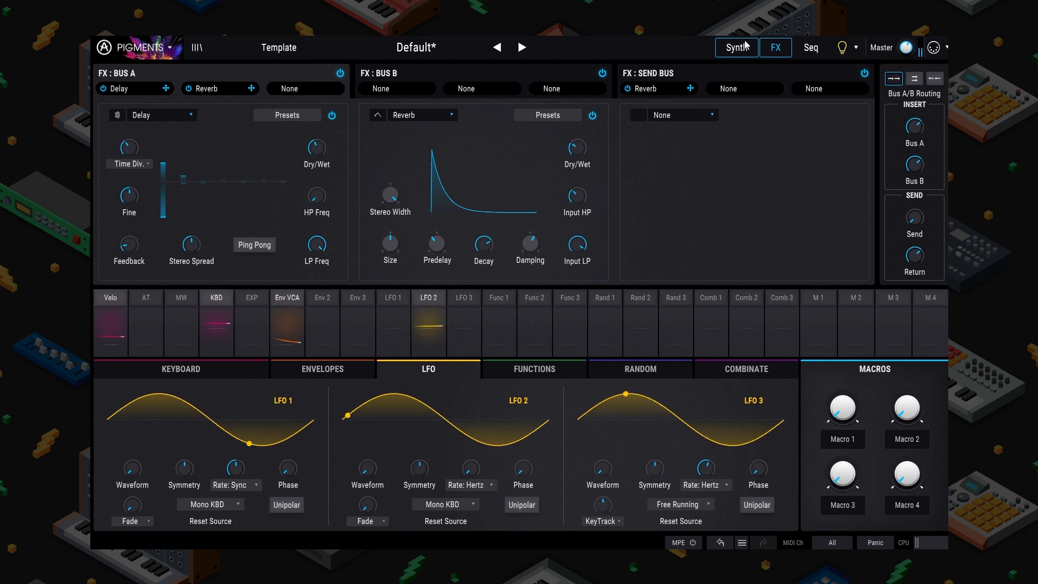
left_click(745, 45)
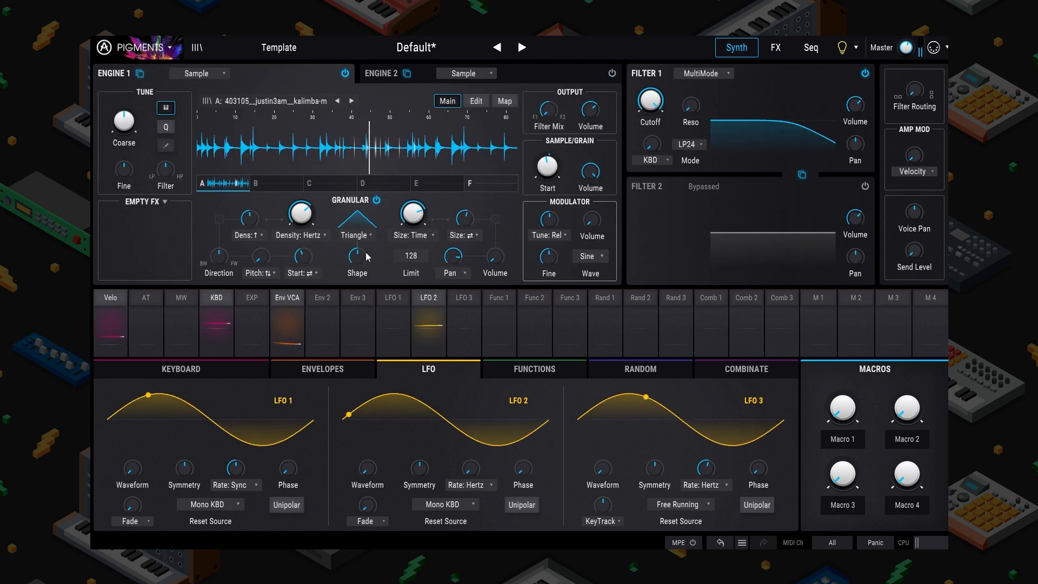
left_click(290, 326)
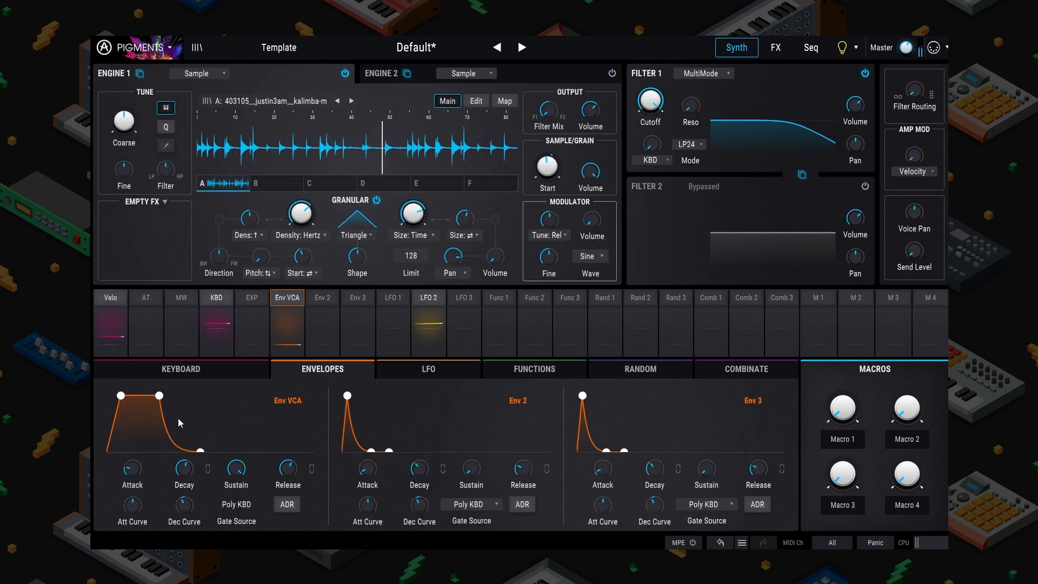
left_click_drag(121, 396, 155, 397)
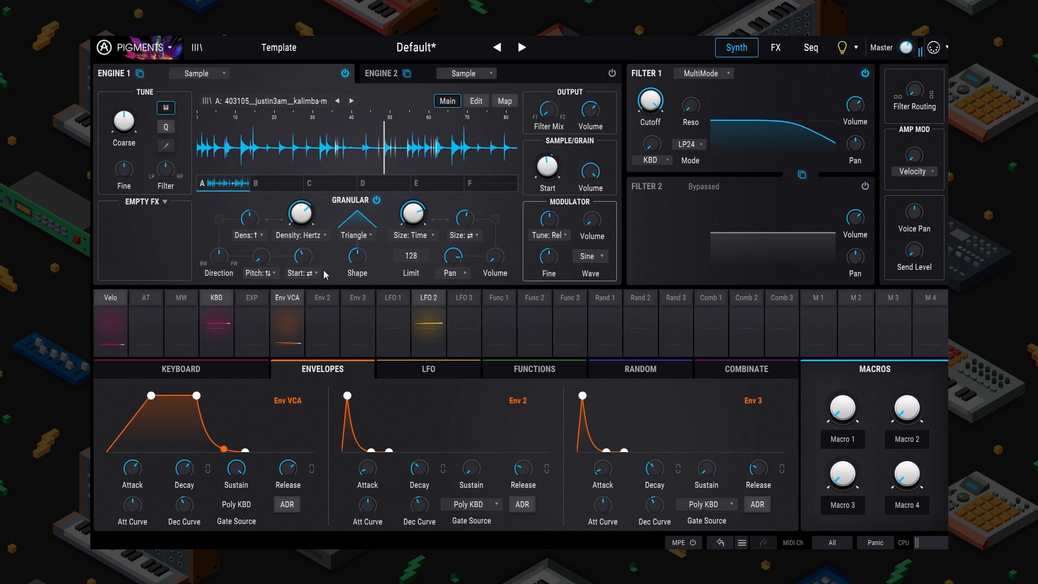
left_click(156, 202)
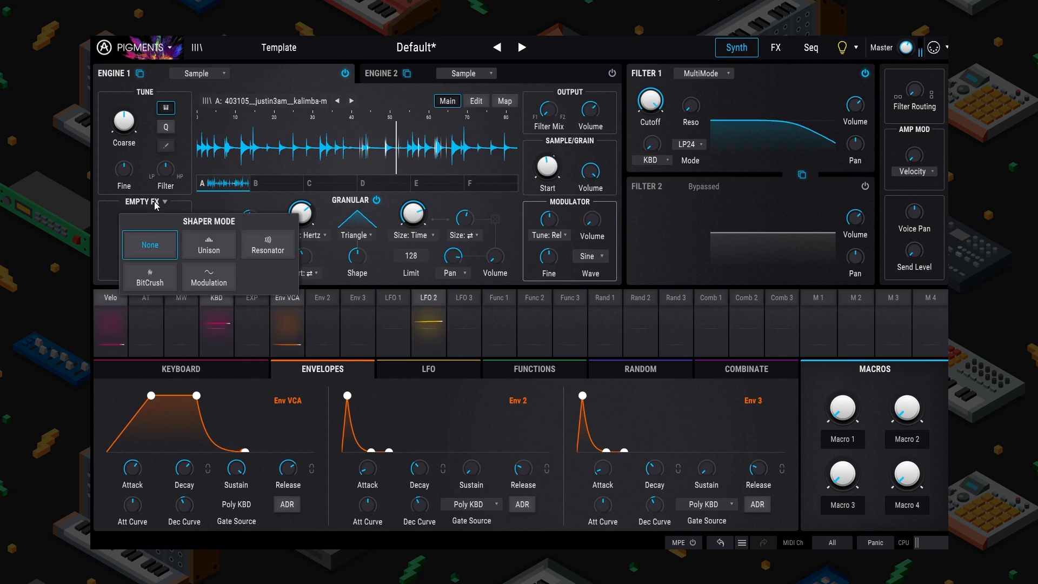
Step: Put Unison in the empty engine FX slot and bring up its unison mode choices
left_click(211, 244)
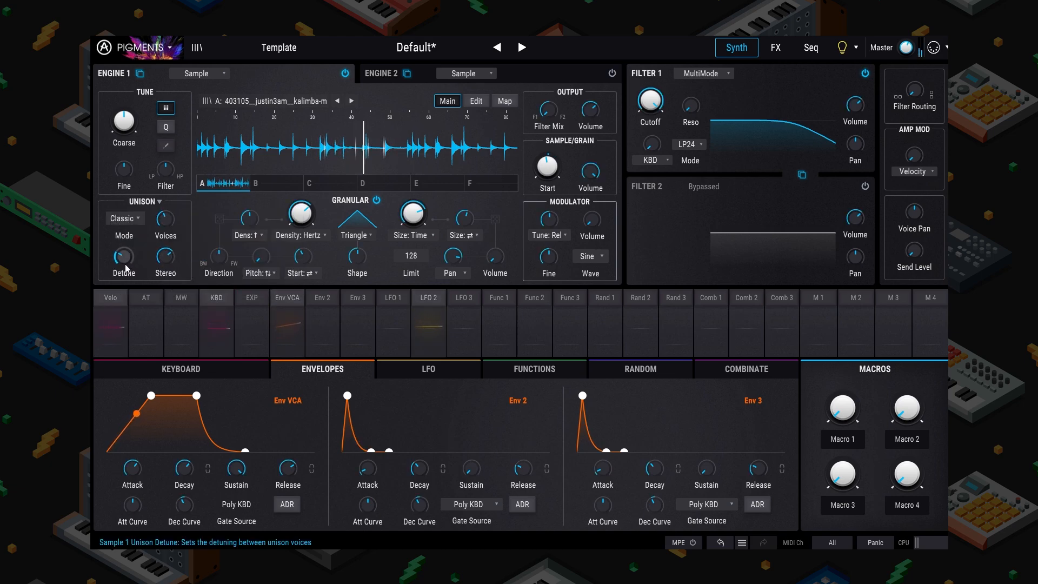
left_click(150, 208)
left_click(154, 225)
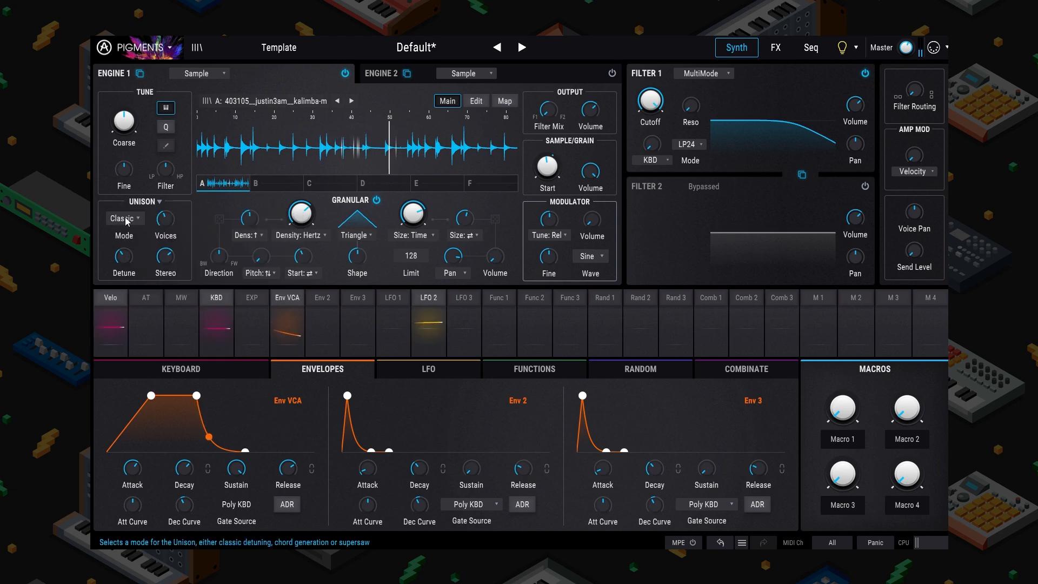
left_click(128, 218)
Step: Load Electric Guitar - Clean C5 from Guitar & Bass and move the grain start near the beginning
left_click(259, 101)
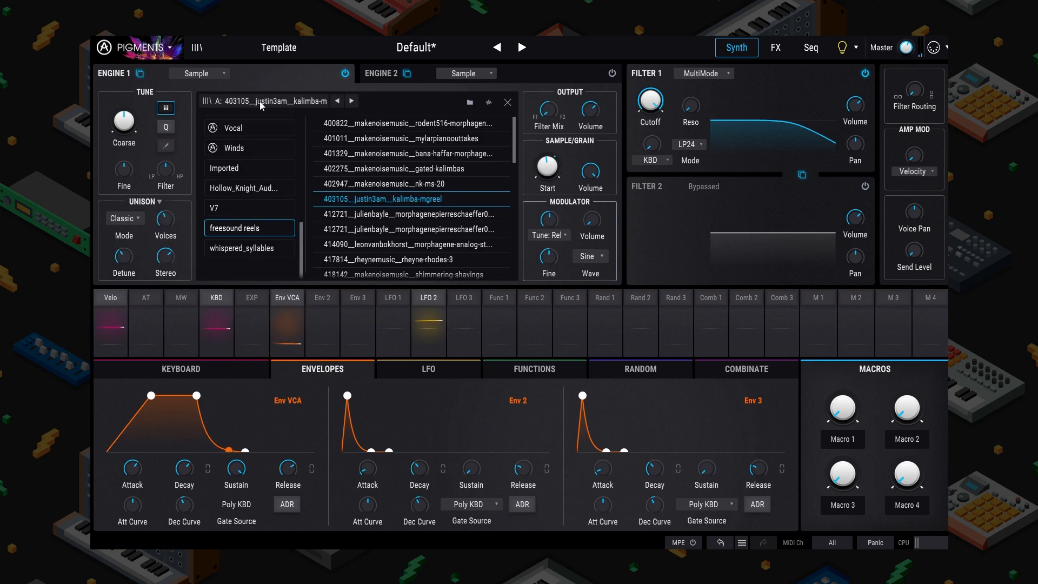
scroll(254, 147, "up", 5)
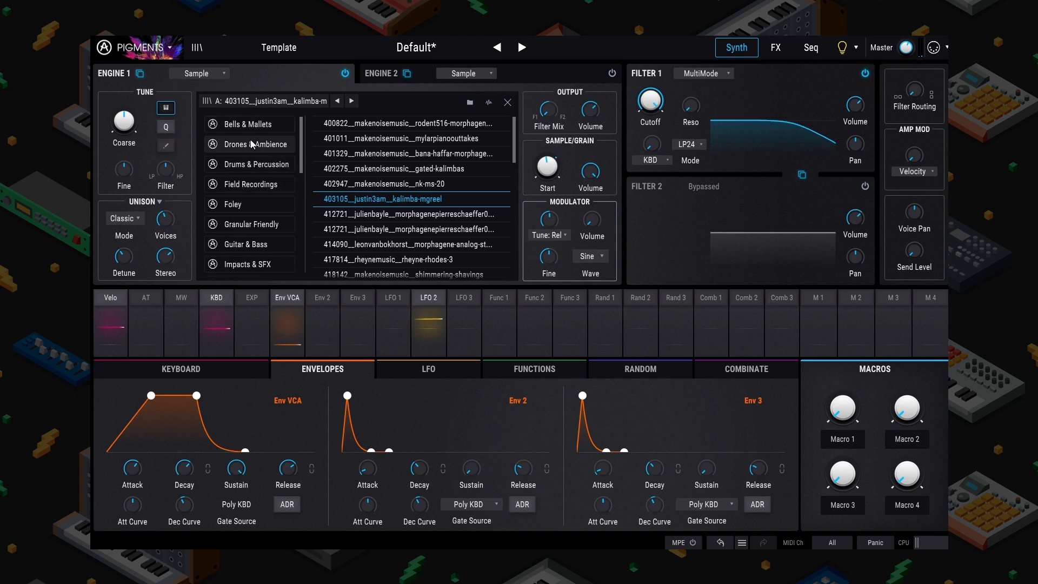
left_click(248, 243)
scroll(384, 192, "down", 3)
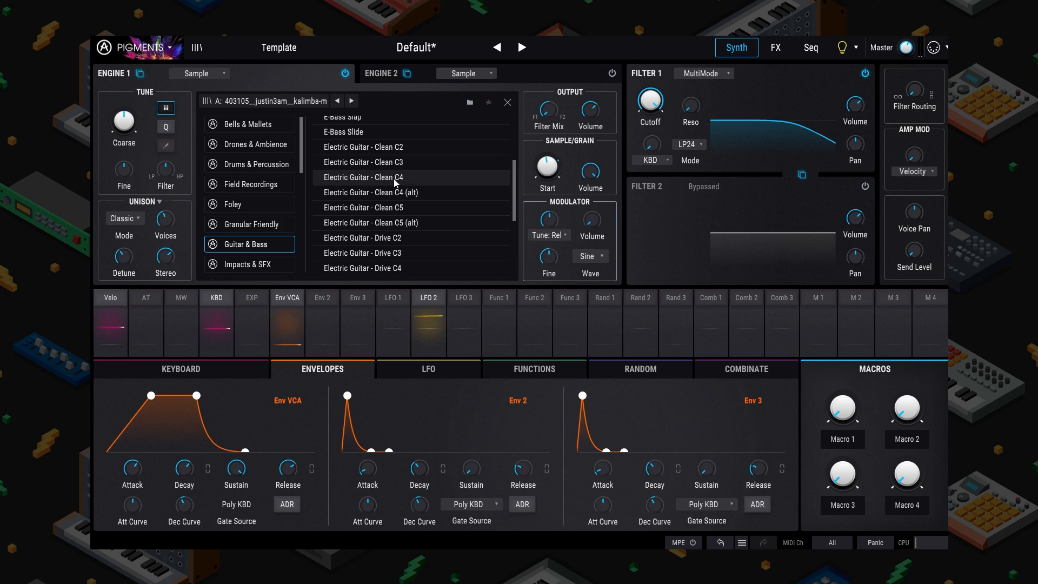
double_click(396, 207)
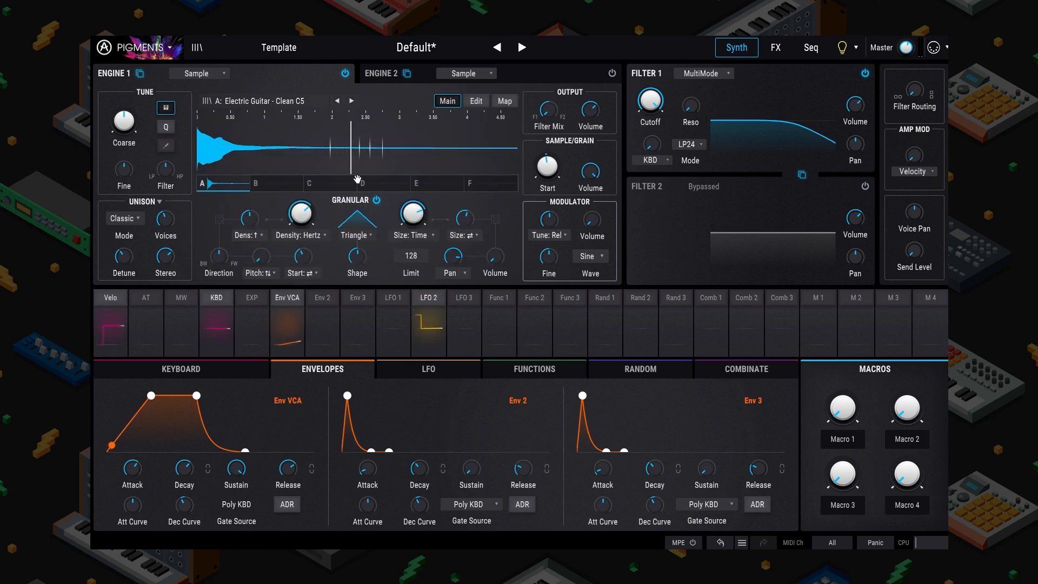
left_click_drag(547, 167, 547, 213)
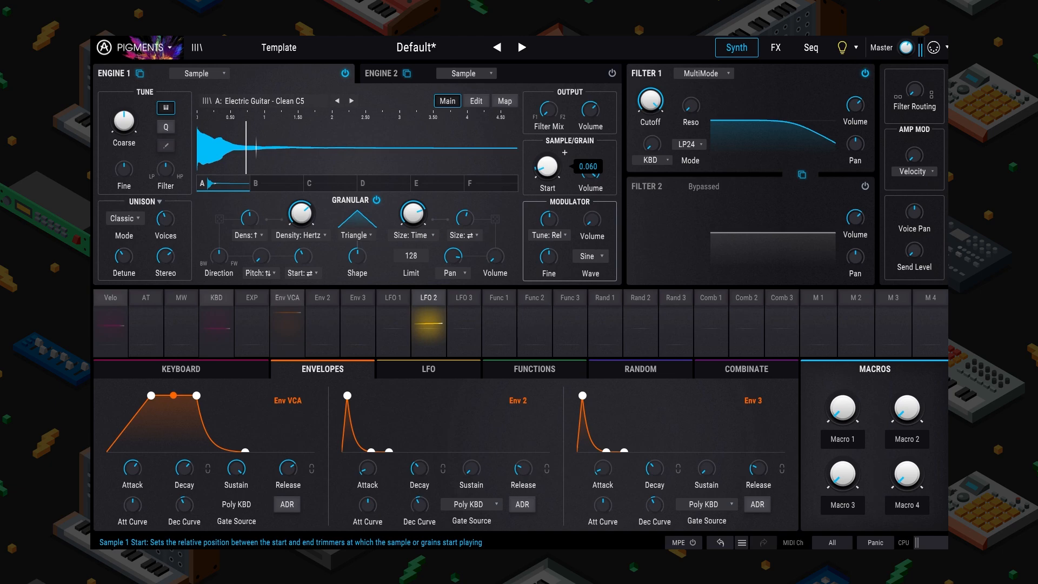
Step: Switch Engine 1's unison mode from Classic to Chord
left_click(123, 218)
left_click(193, 254)
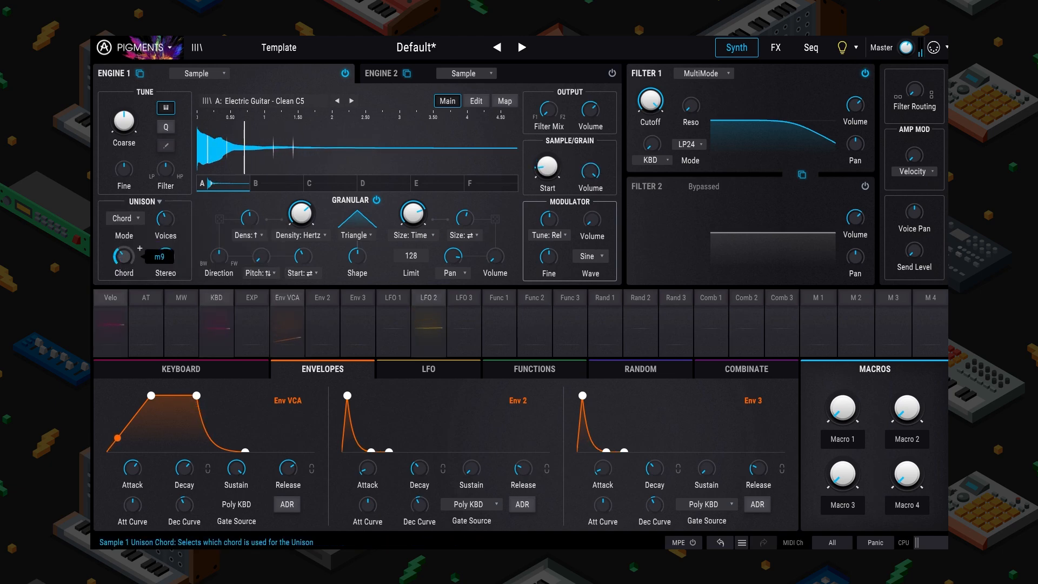
mouse_move(168, 261)
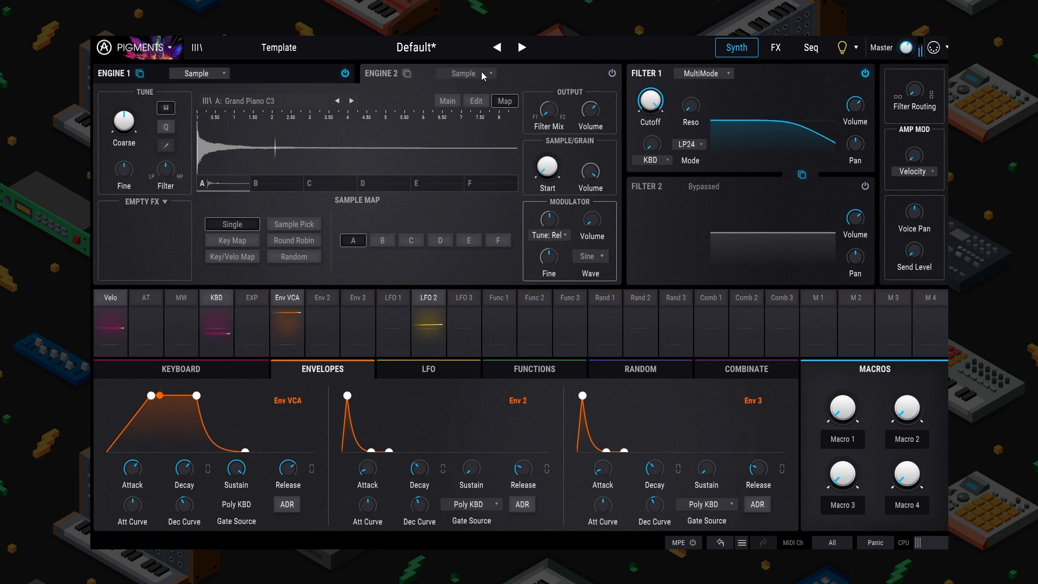
Step: Make Engine 2 an Analog engine and raise its FM modulation amount slightly
left_click(463, 73)
left_click(409, 104)
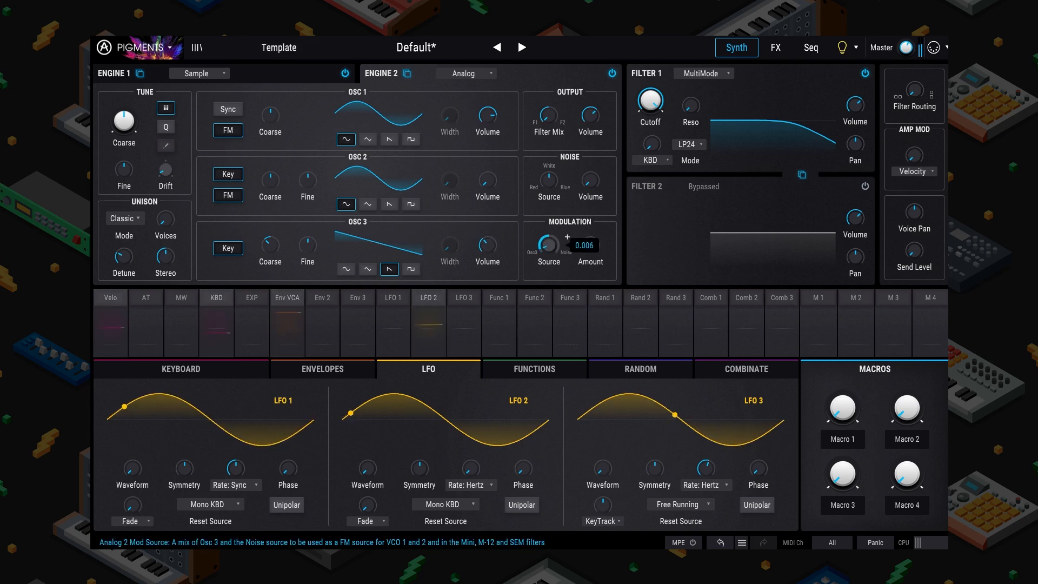
left_click_drag(604, 237, 590, 245)
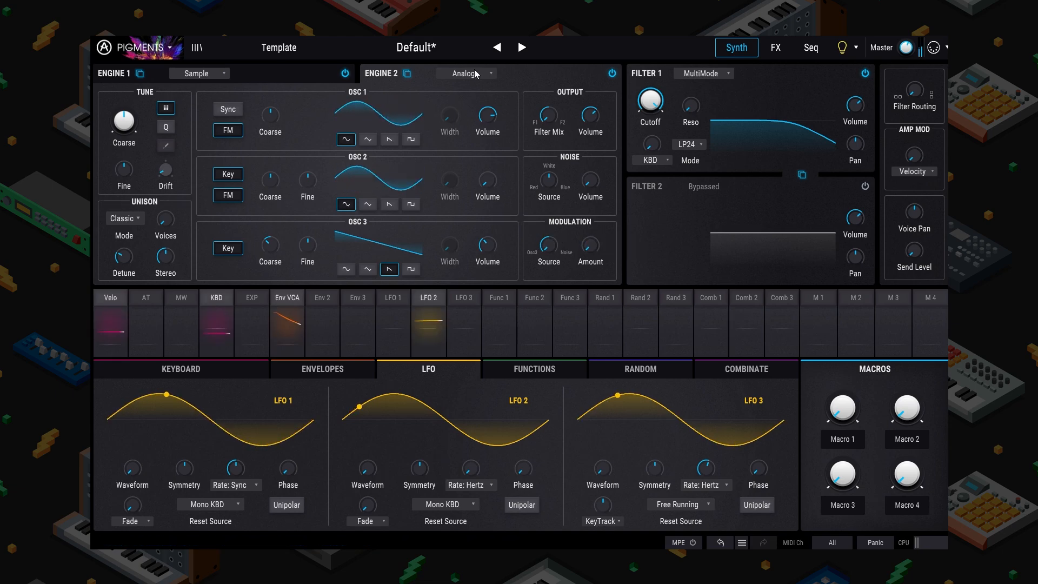
Step: Load the Menacing Gibberish vocal sample into Engine 1's sample slot
left_click(296, 69)
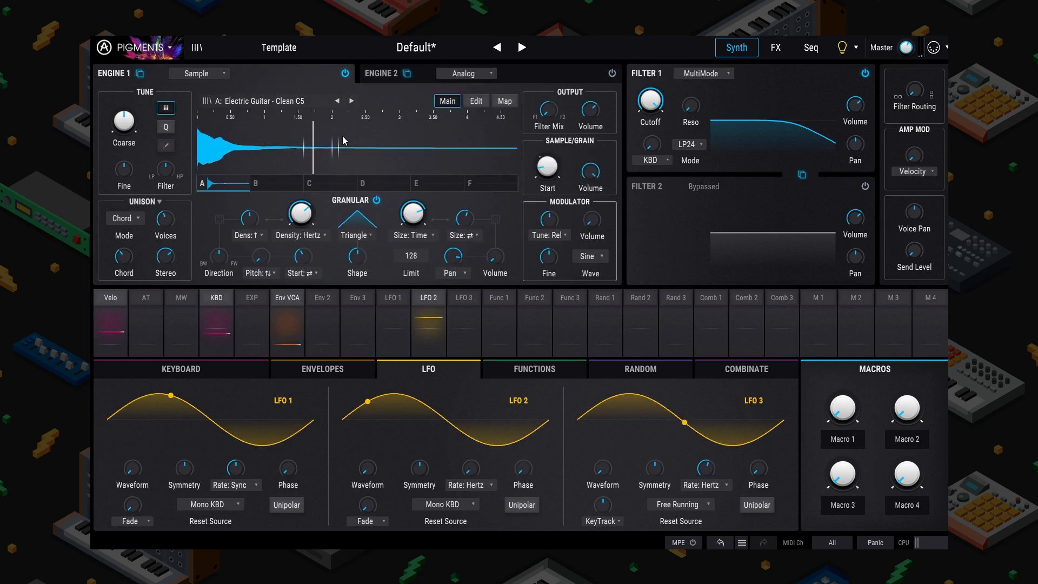
left_click(280, 100)
scroll(253, 199, "down", 3)
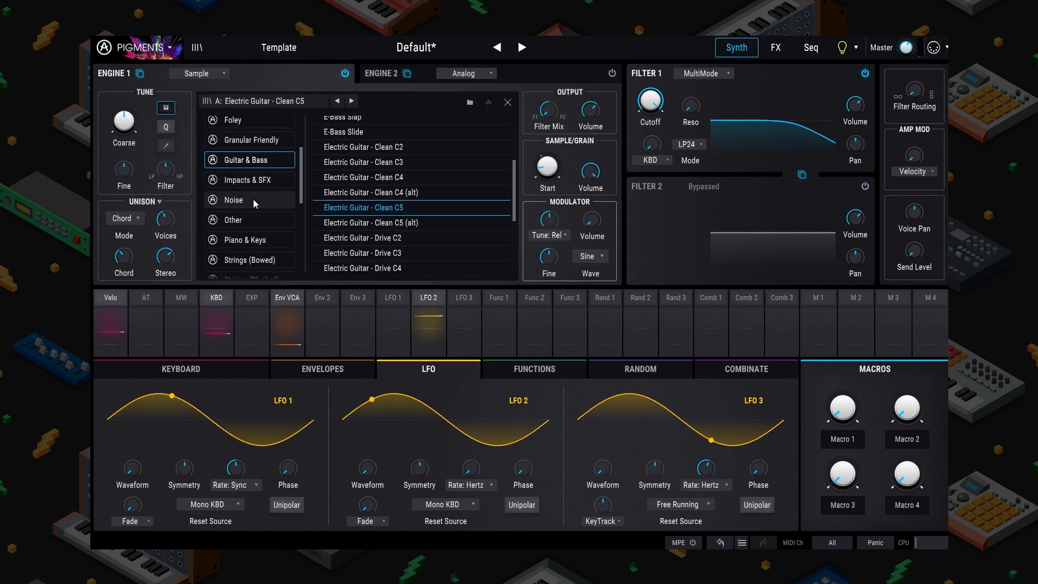
scroll(256, 226, "up", 3)
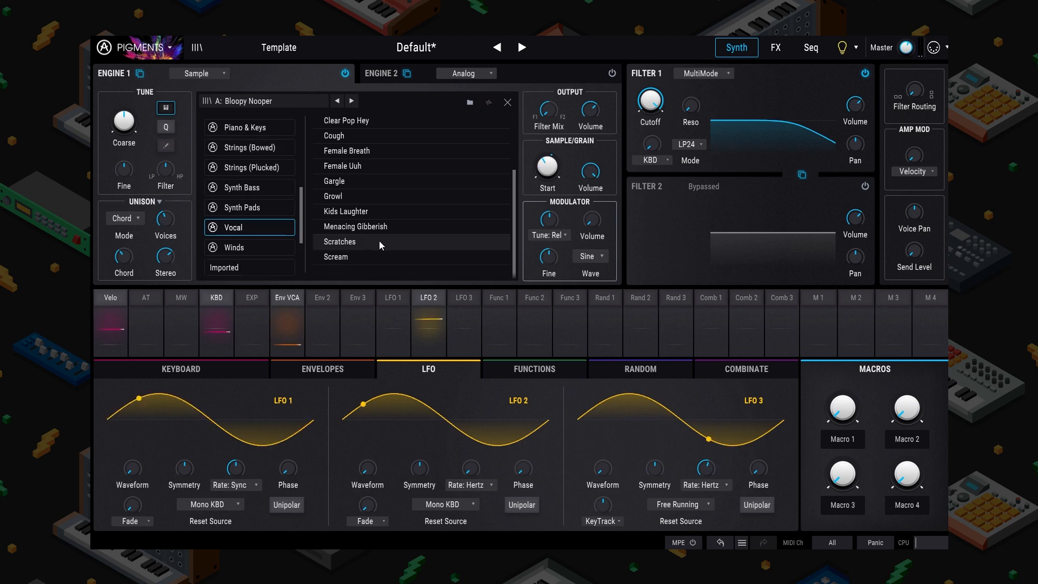
double_click(383, 227)
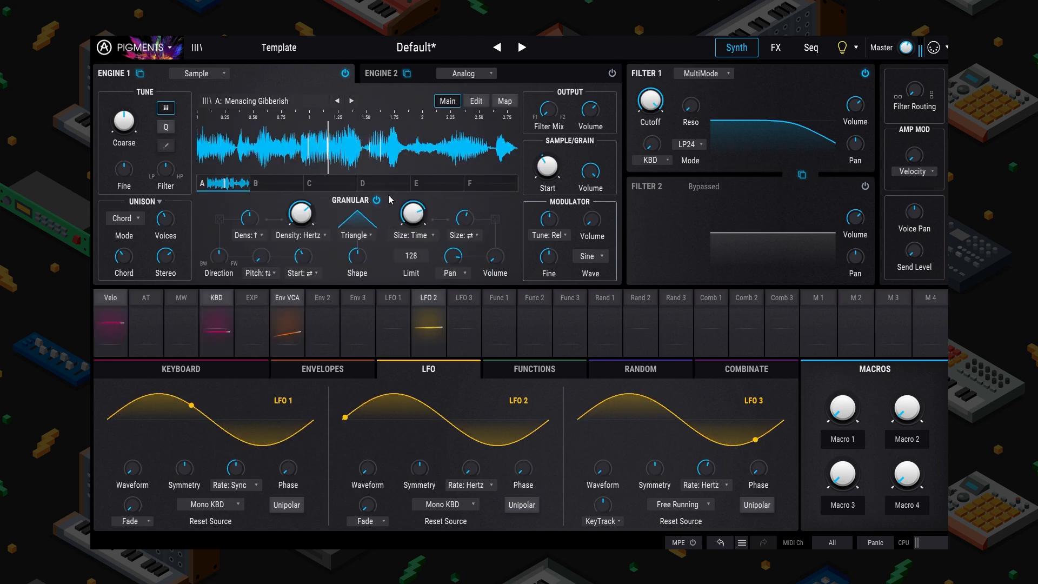
Step: Lower the grain limit, set grain Density and Size to Sync, and pull the sample Start to the beginning
left_click_drag(411, 256, 411, 265)
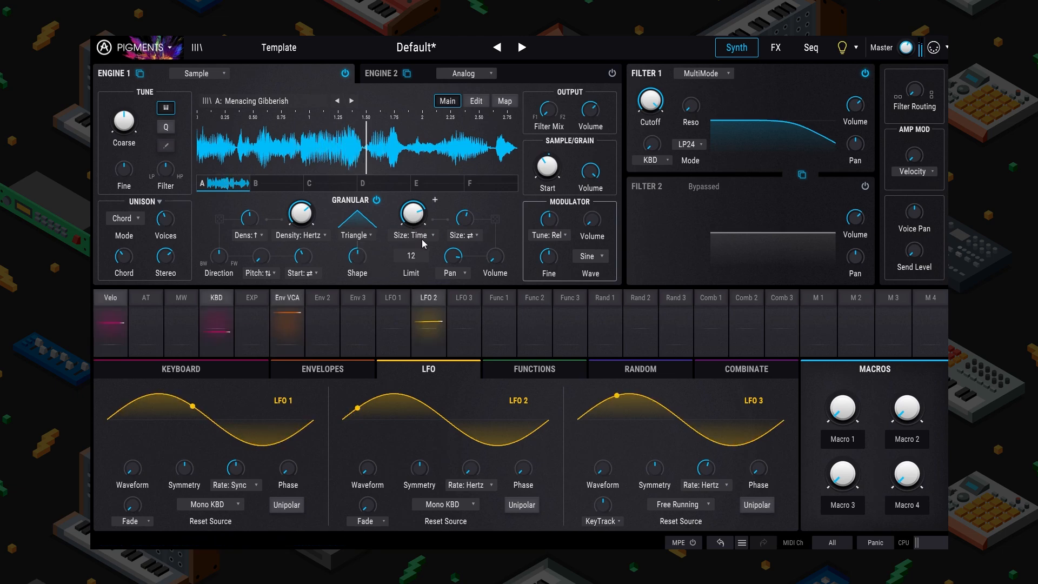
left_click(325, 234)
left_click(288, 273)
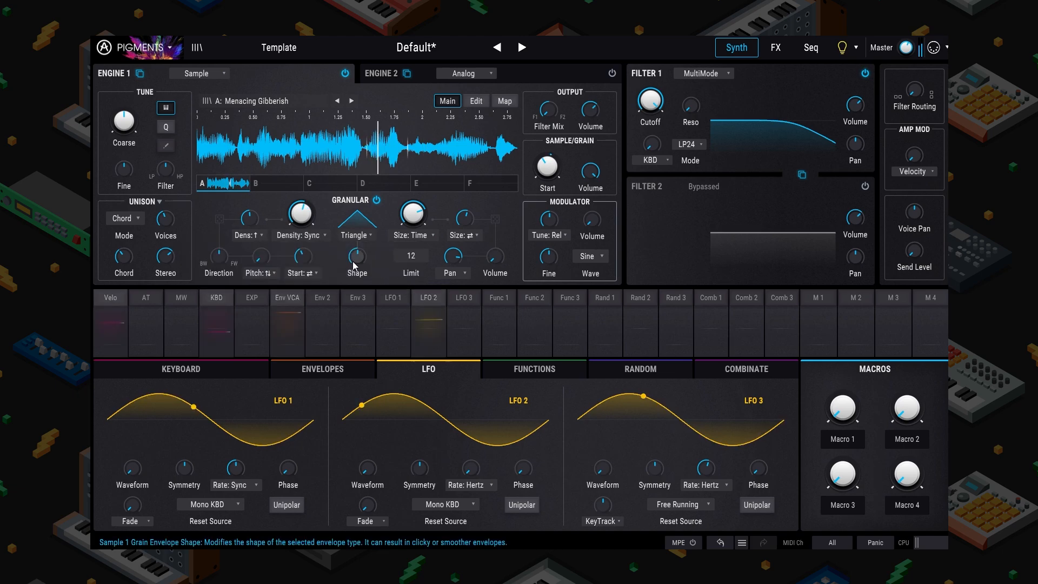
left_click(426, 235)
left_click(400, 275)
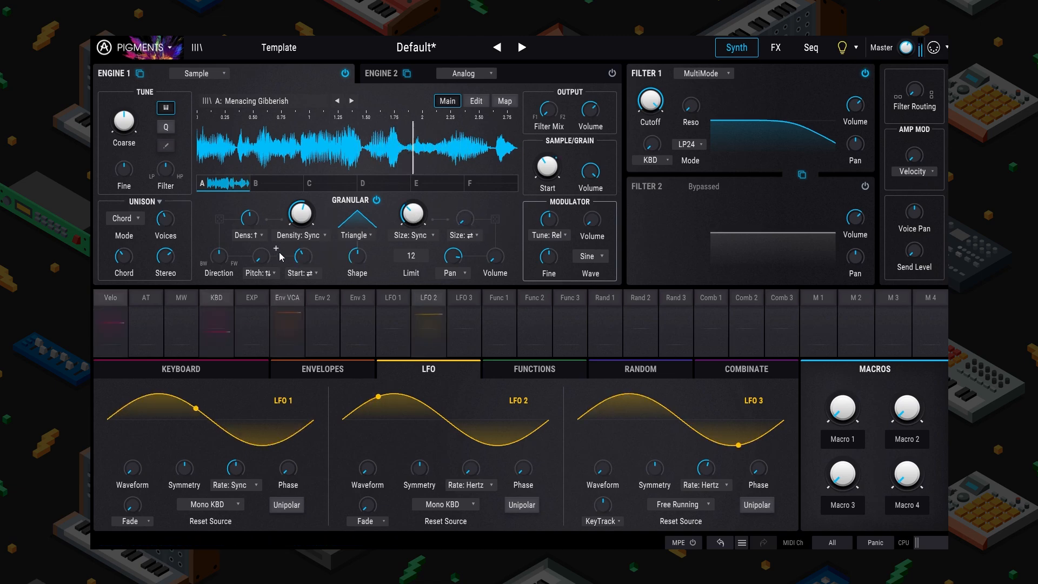
mouse_move(564, 153)
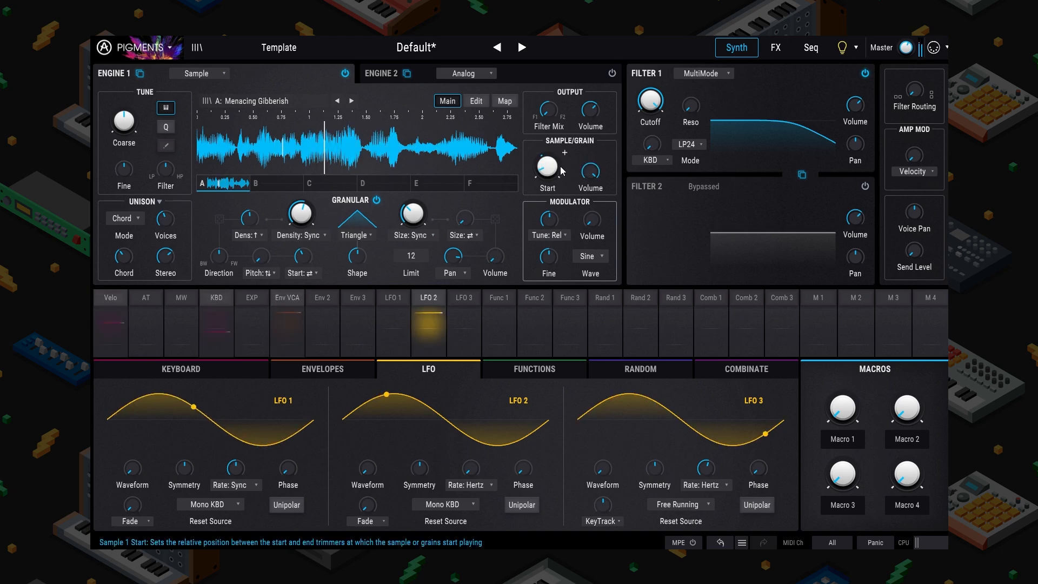
left_click_drag(552, 168, 551, 183)
mouse_move(318, 248)
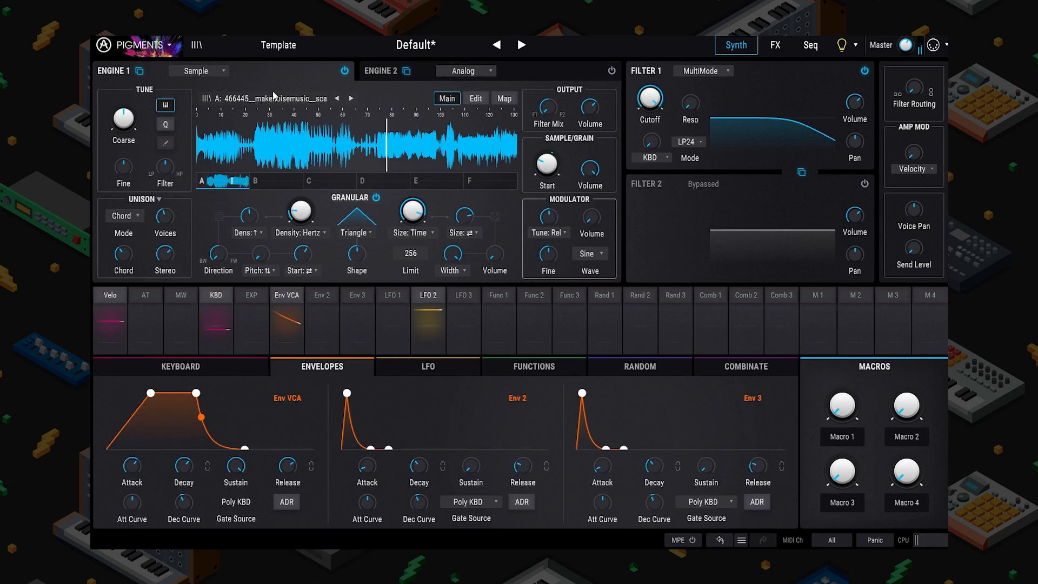
Step: Check Engine 1's sample slots B through F, then return to slot A
left_click(274, 98)
left_click(292, 100)
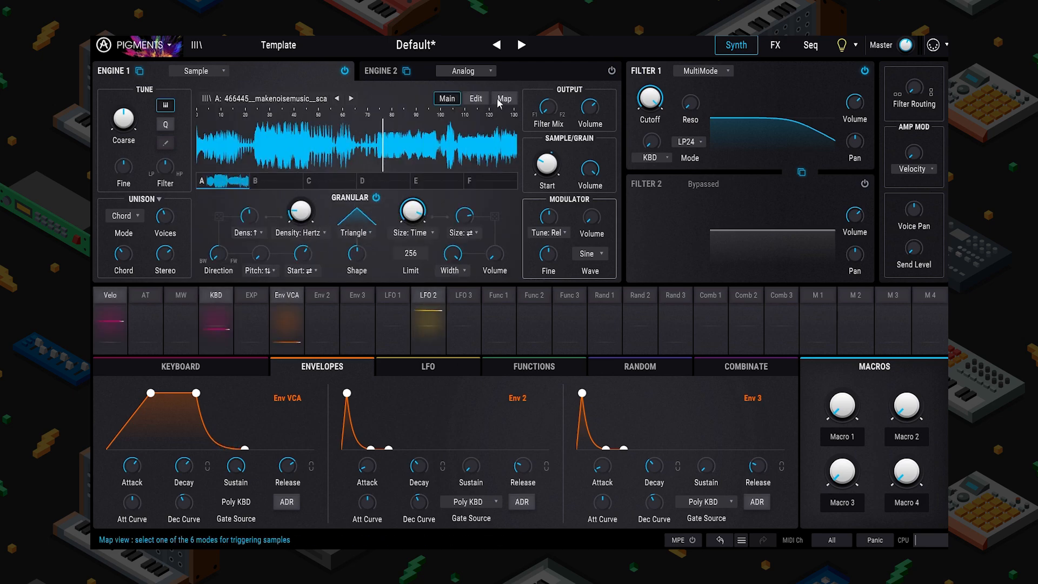
left_click(281, 182)
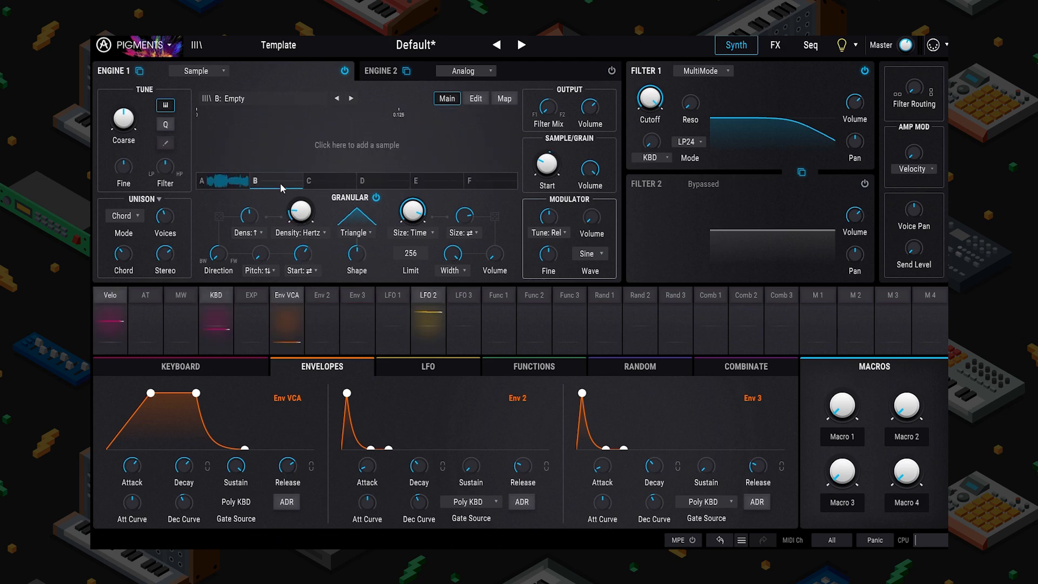
left_click(229, 181)
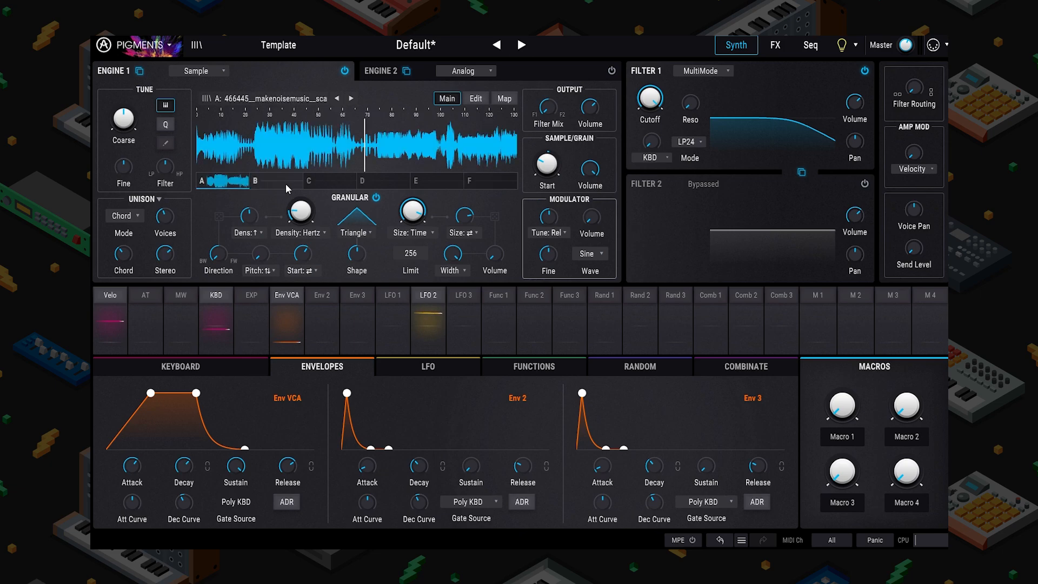
left_click(285, 184)
left_click(335, 183)
left_click(389, 184)
left_click(439, 182)
left_click(486, 181)
left_click(242, 182)
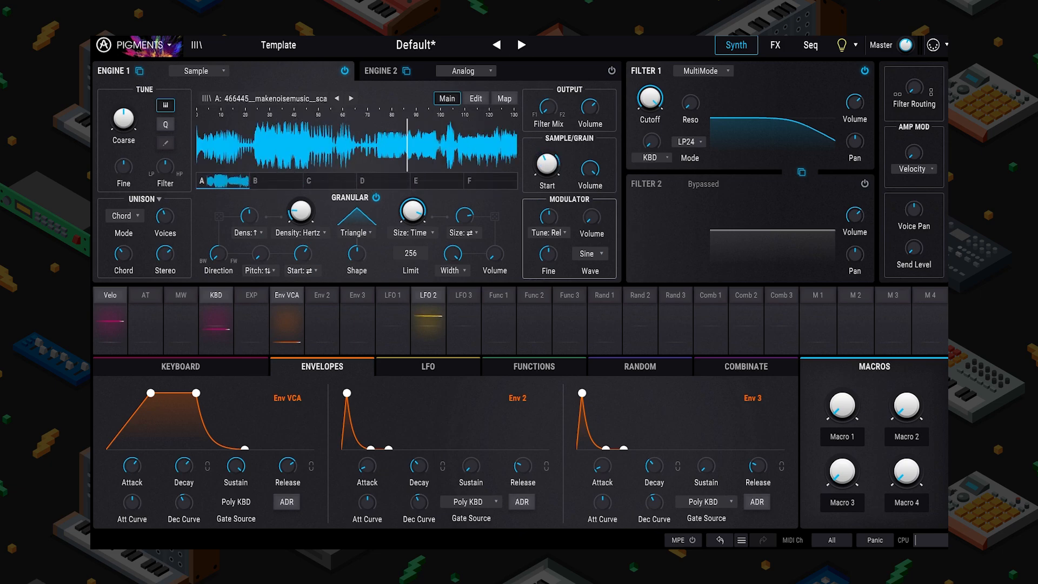
Step: Set Engine 1's grain Density and grain Size modes to Sync
left_click(323, 233)
left_click(297, 258)
left_click(431, 233)
left_click(326, 258)
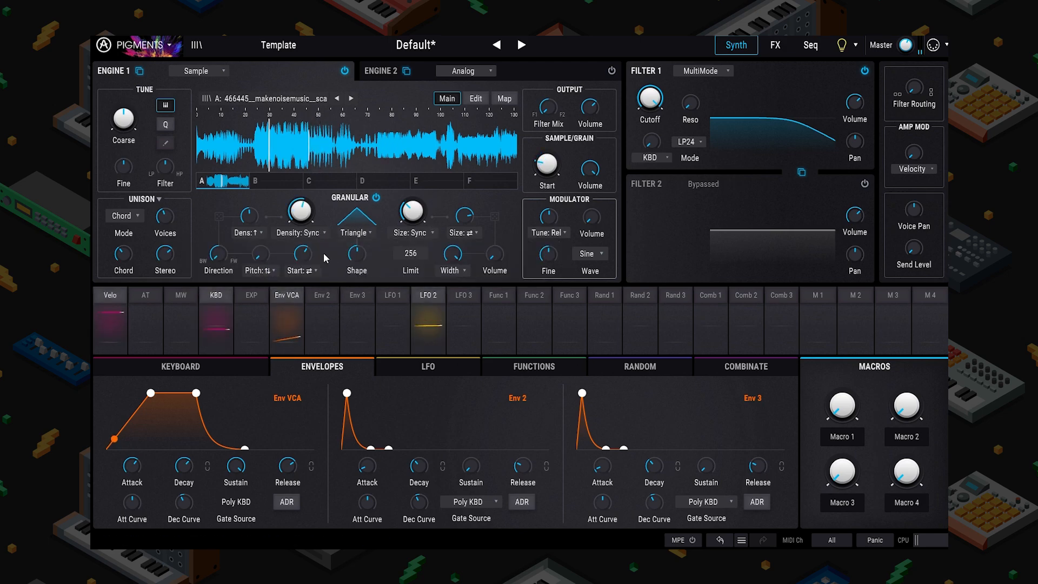
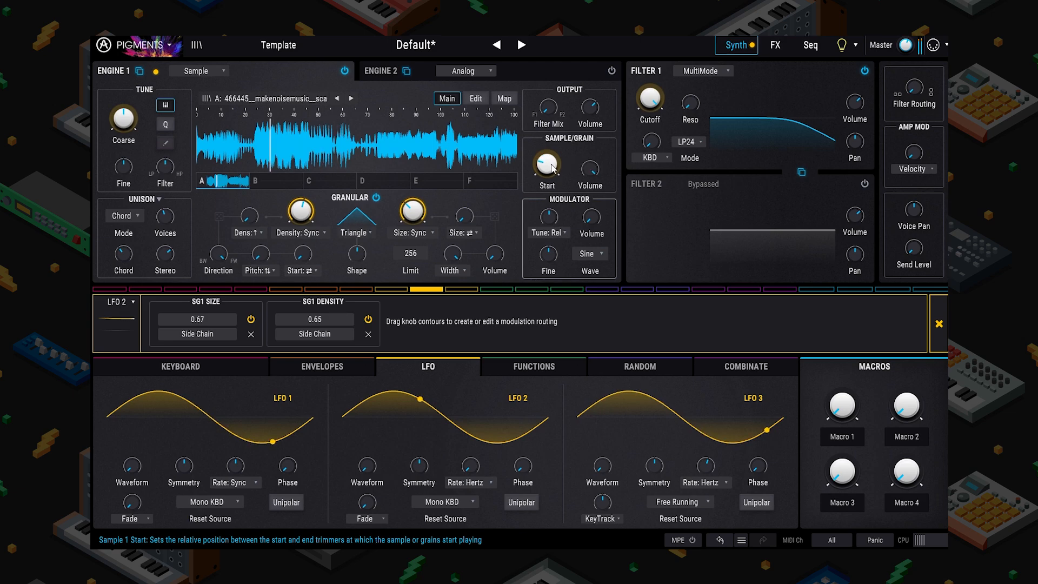
Step: Glance at Engine 2, return to Engine 1, and close the LFO 2 routing panel
left_click(384, 71)
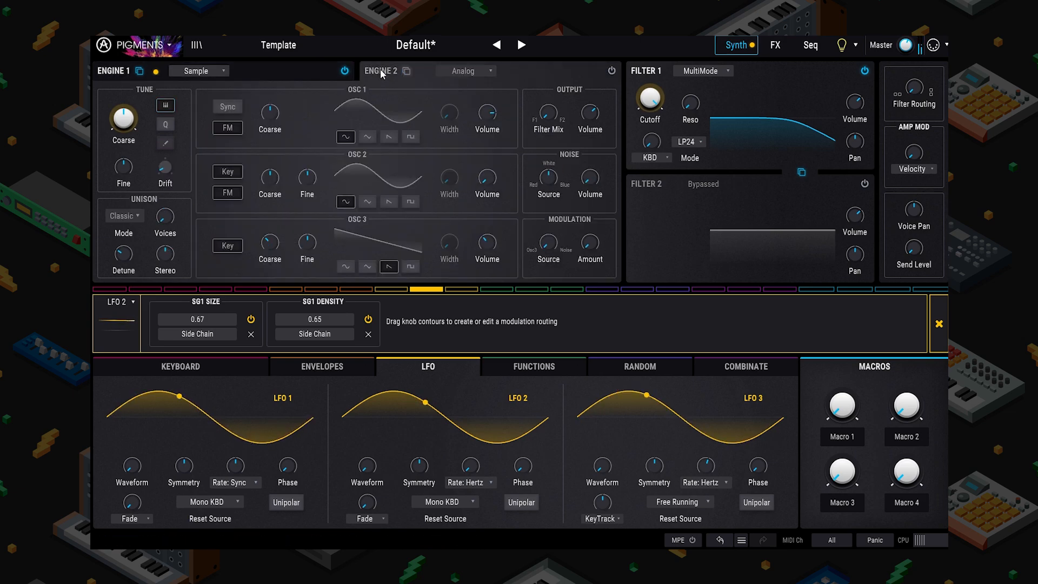
left_click(300, 71)
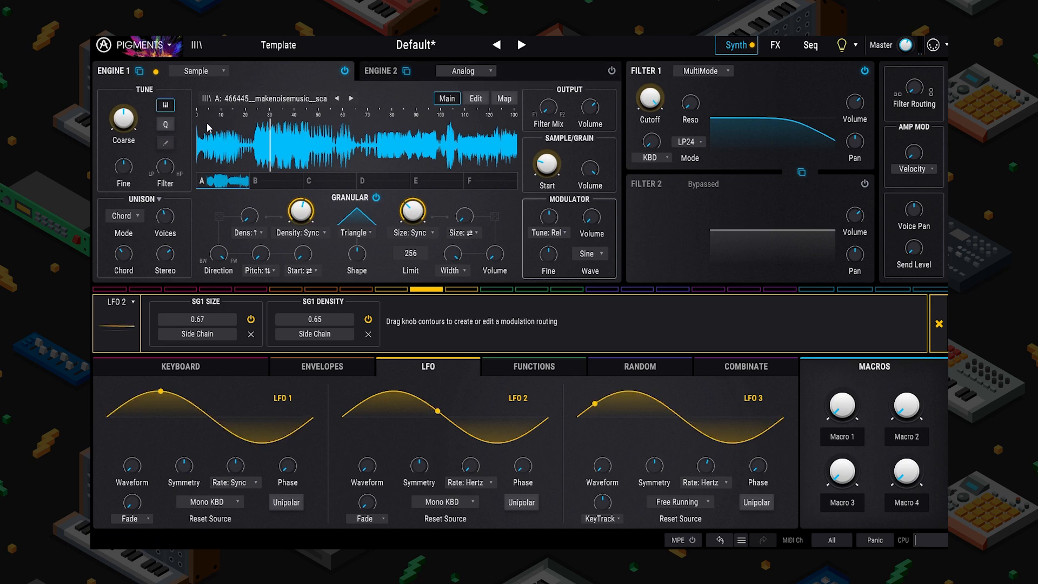
left_click(938, 323)
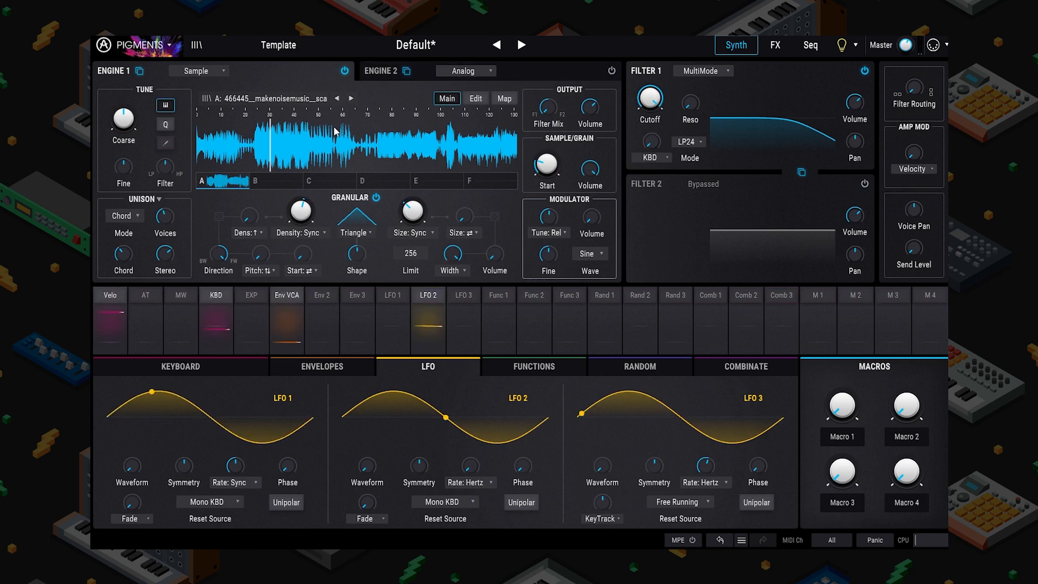
left_click(196, 71)
Step: Make Engine 1 a Wavetable engine loaded with the Transform > Square Multiples wavetable
left_click(204, 121)
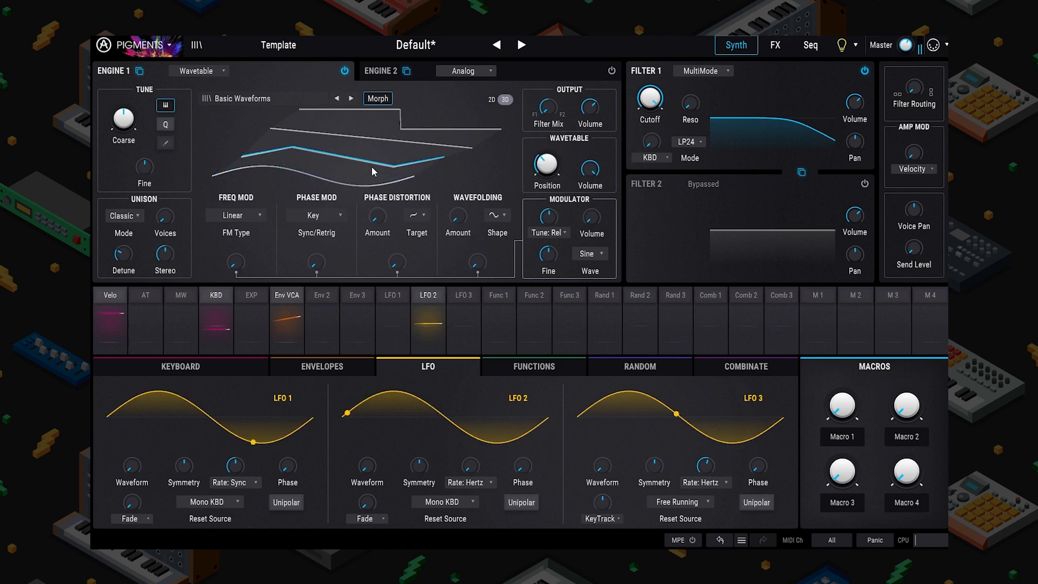
left_click(247, 96)
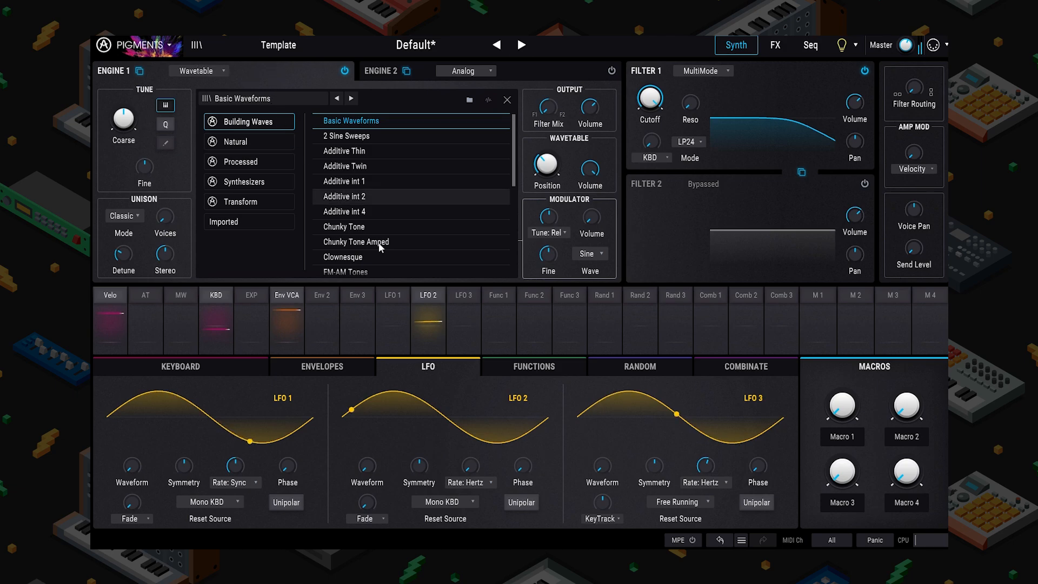
left_click(241, 201)
scroll(364, 191, "down", 10)
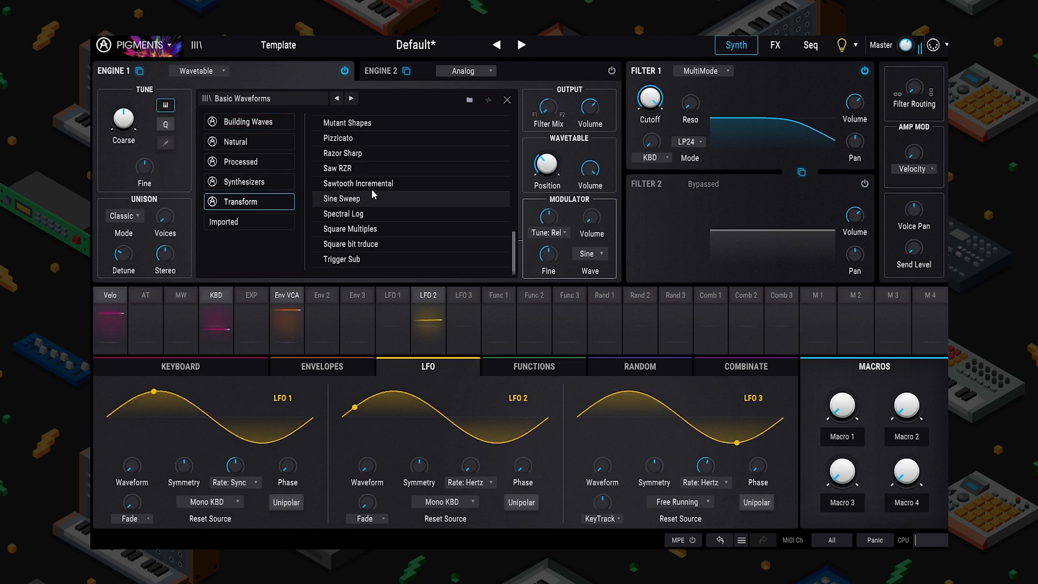
left_click(382, 229)
double_click(381, 230)
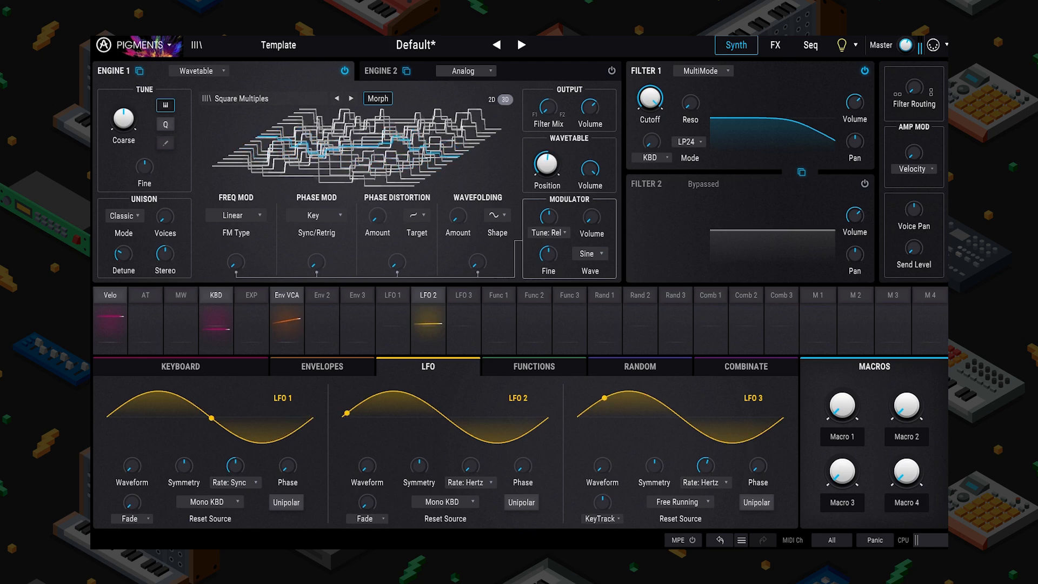
Step: Shorten the Env VCA envelope's decay
left_click(287, 335)
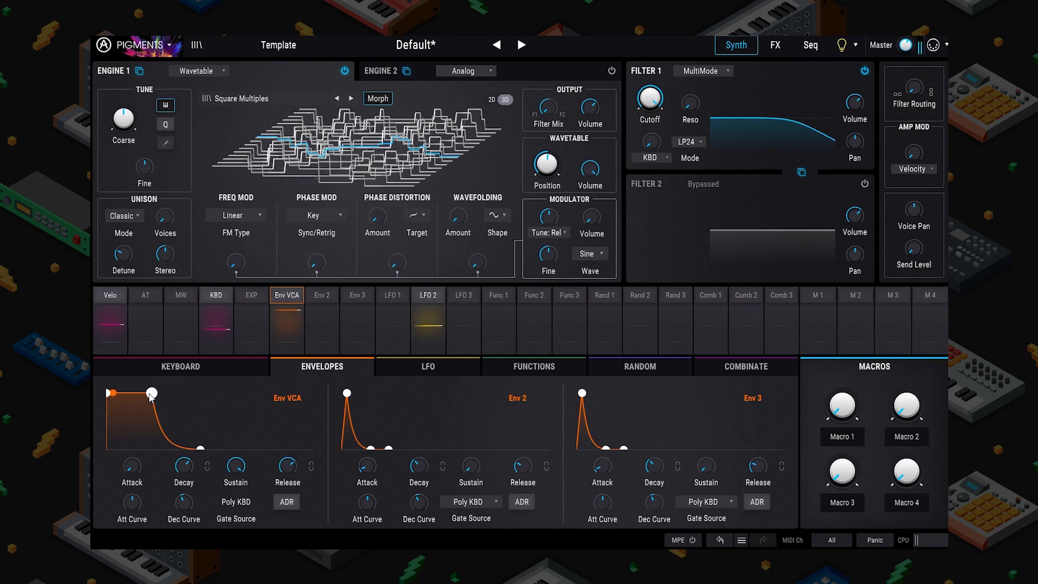
left_click_drag(190, 449, 157, 450)
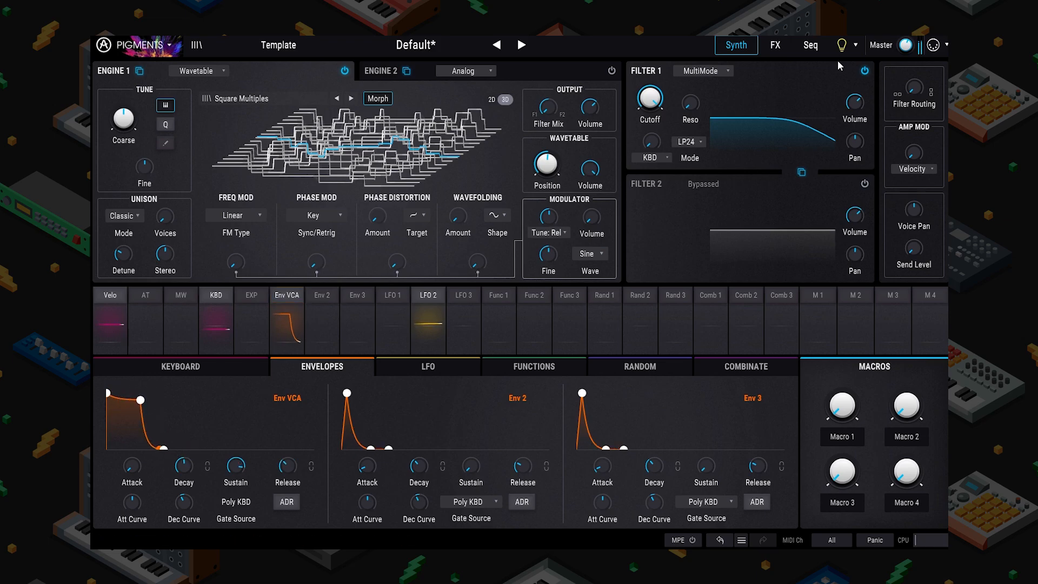
left_click(775, 47)
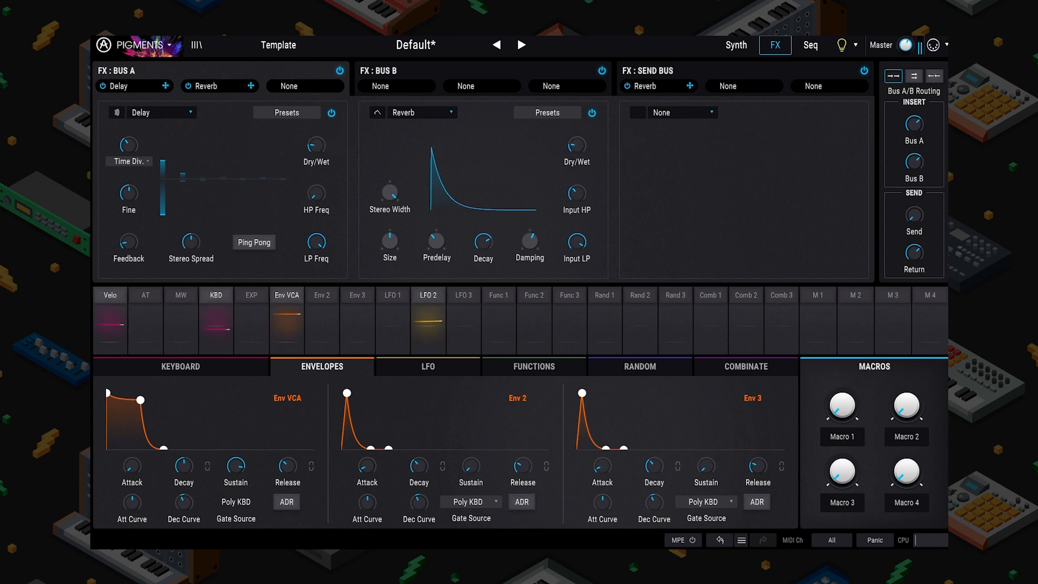
Step: Switch the sequencer to Arp mode with Auto Regen set to every 1 bar
left_click(810, 45)
left_click(162, 90)
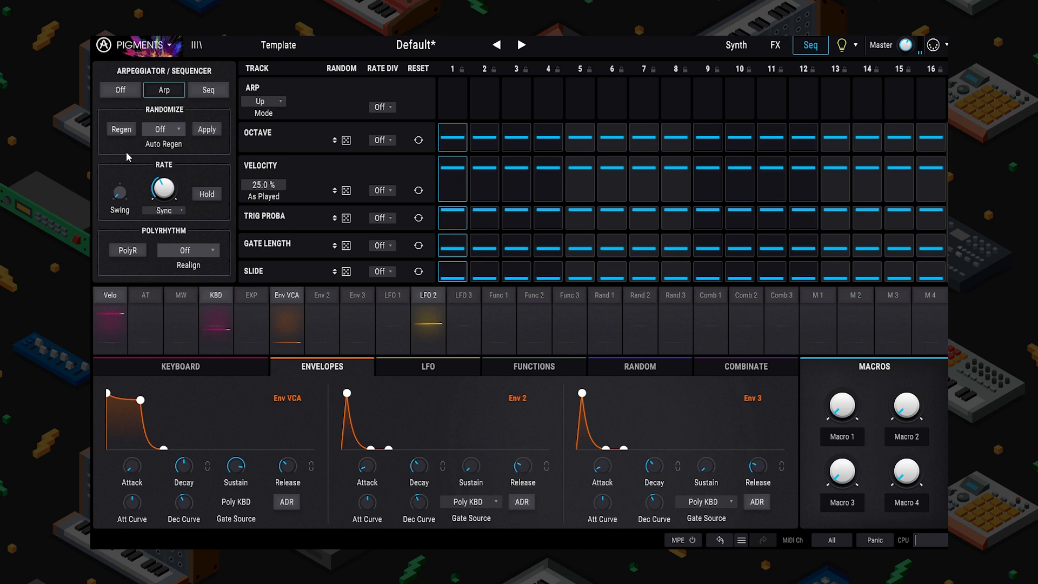
left_click(166, 134)
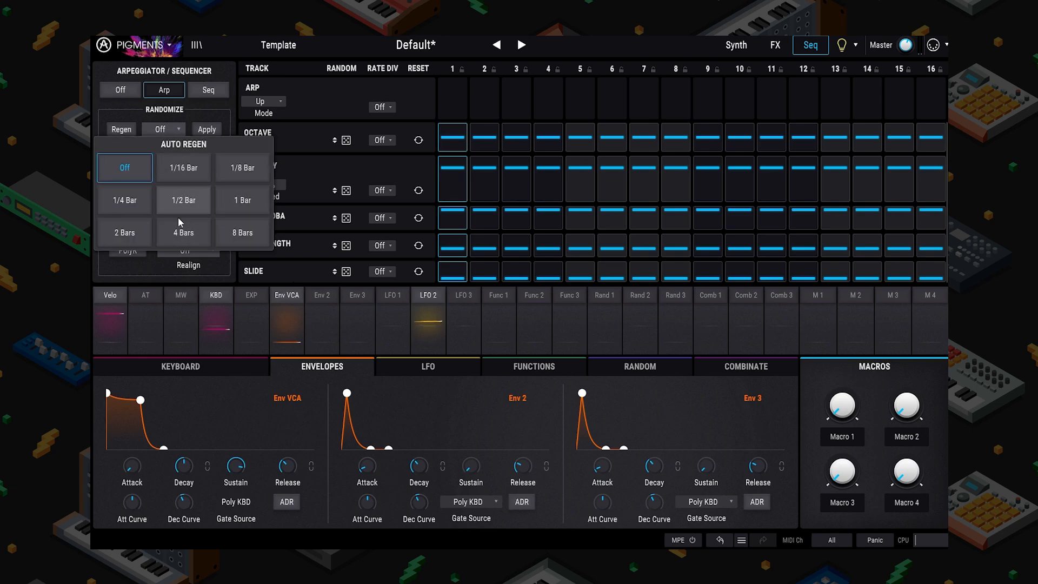
left_click(232, 206)
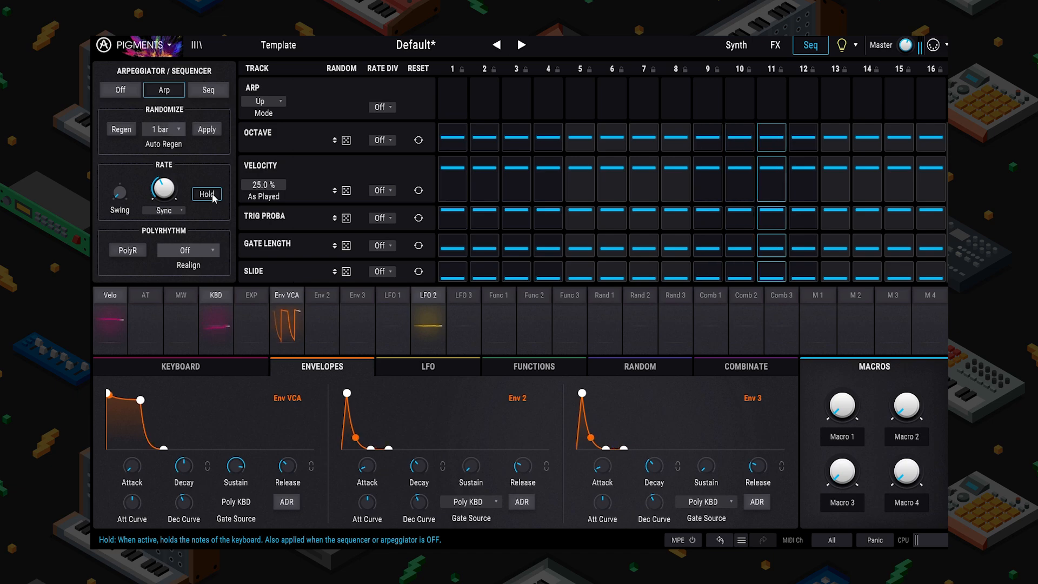
Step: Check the Random modulators and Engine 2's oscillators on the Synth page
left_click(735, 48)
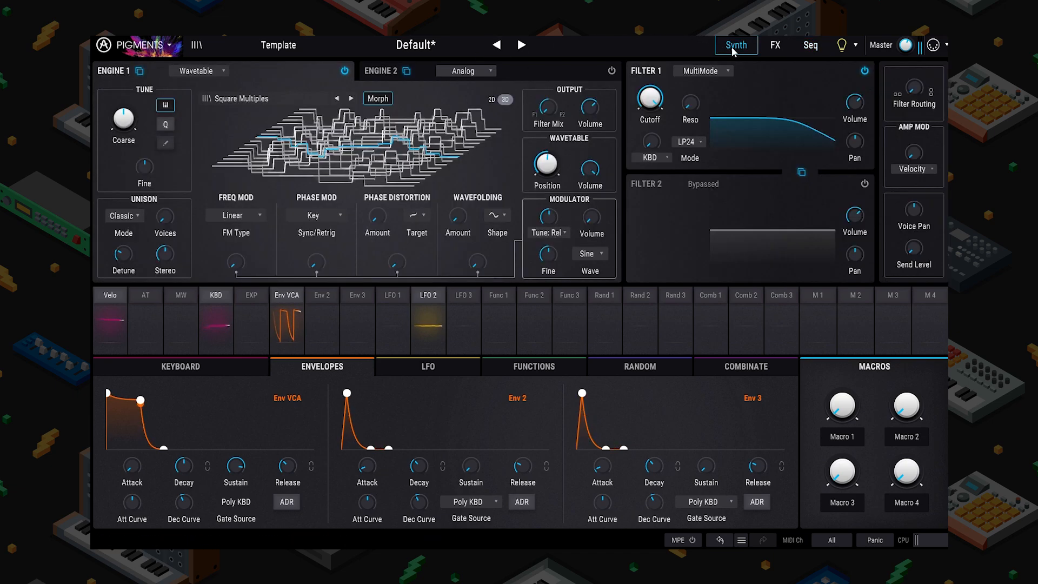
left_click(640, 366)
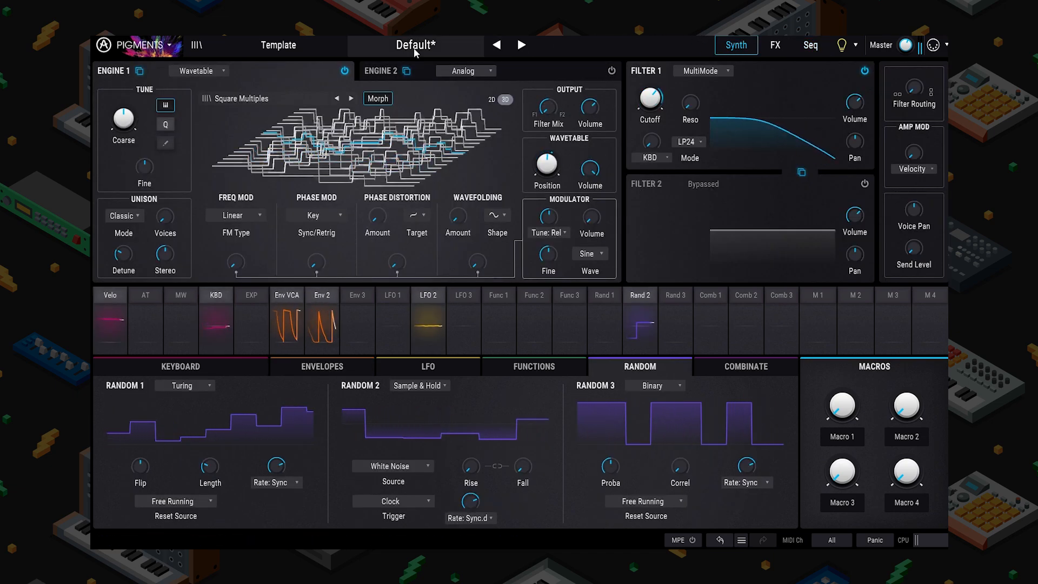
left_click(381, 71)
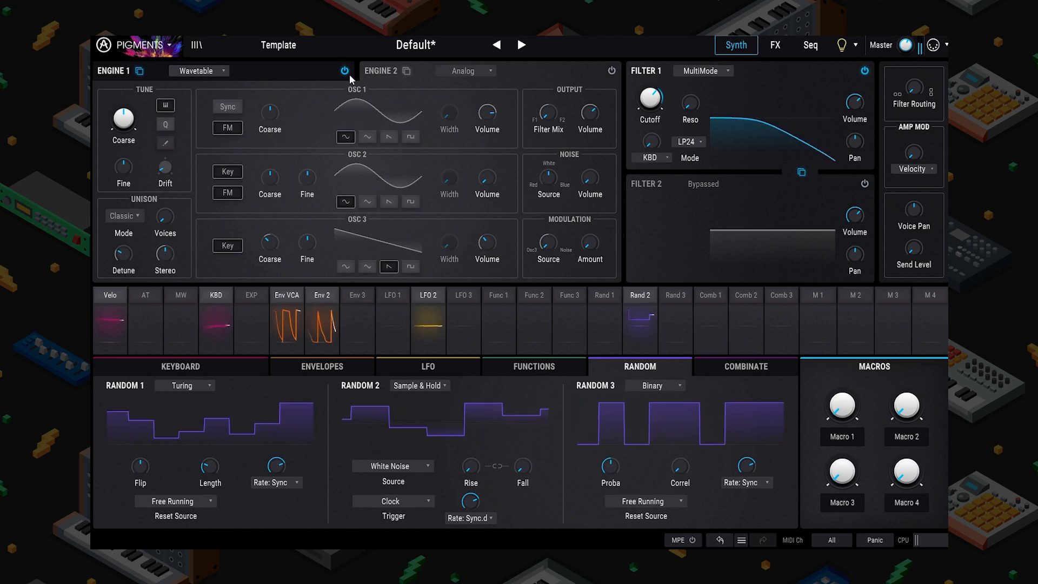
left_click(809, 46)
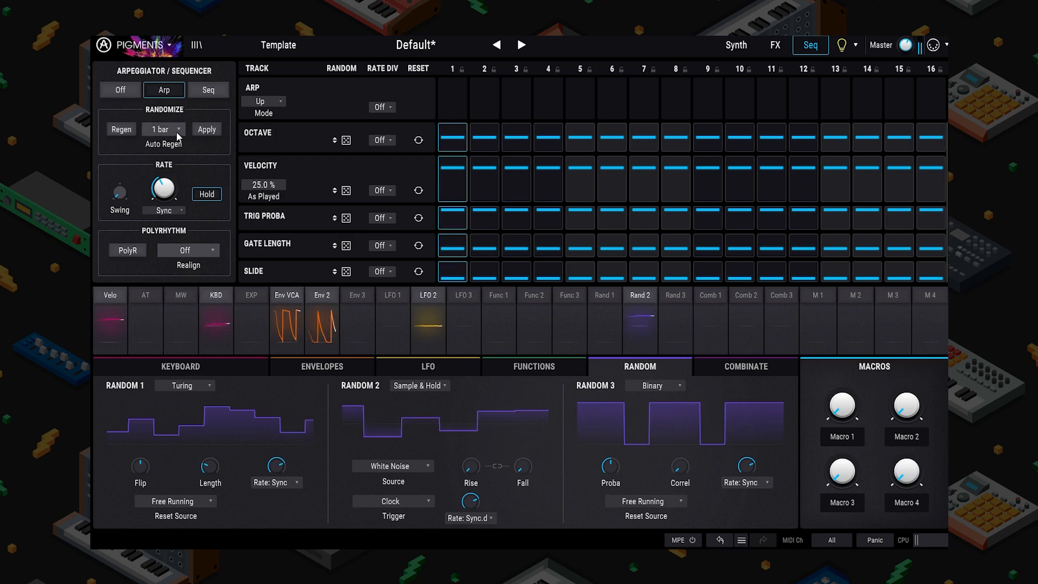
Step: Zero the Octave random amount, raise steps 1 and 5, and lower step 3
left_click(346, 140)
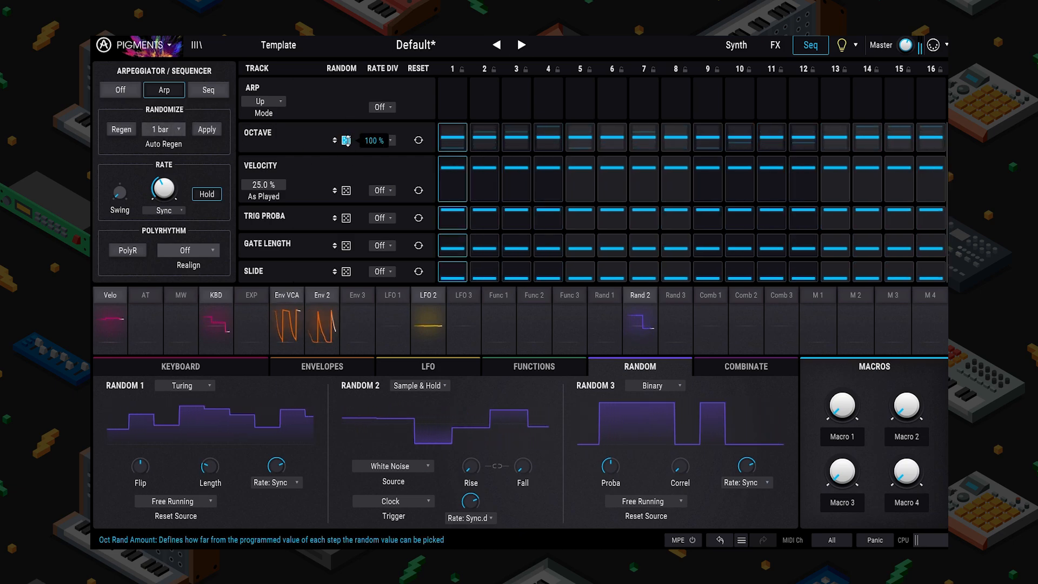
left_click_drag(346, 140, 345, 172)
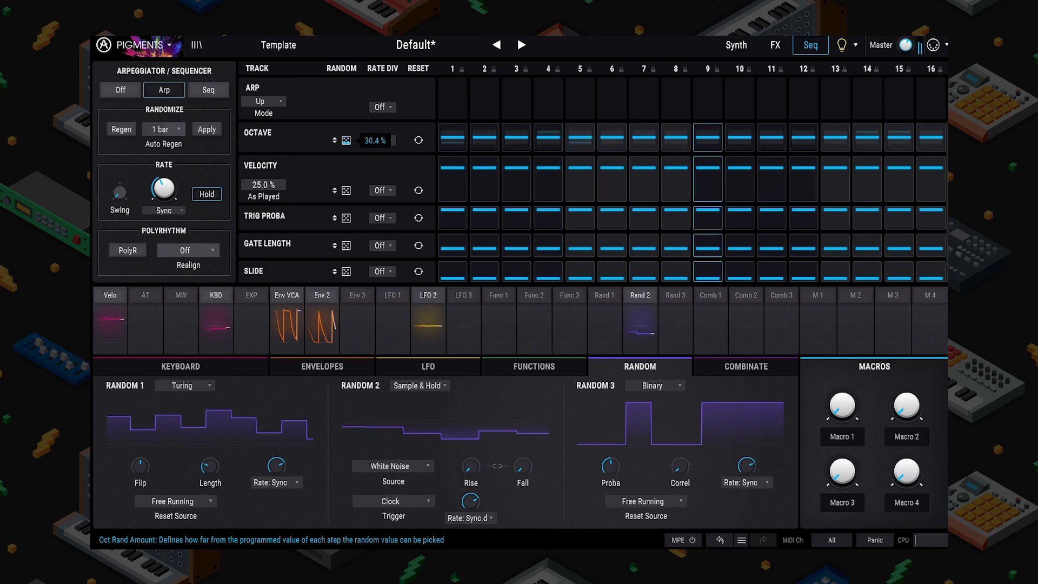
left_click_drag(442, 134, 443, 122)
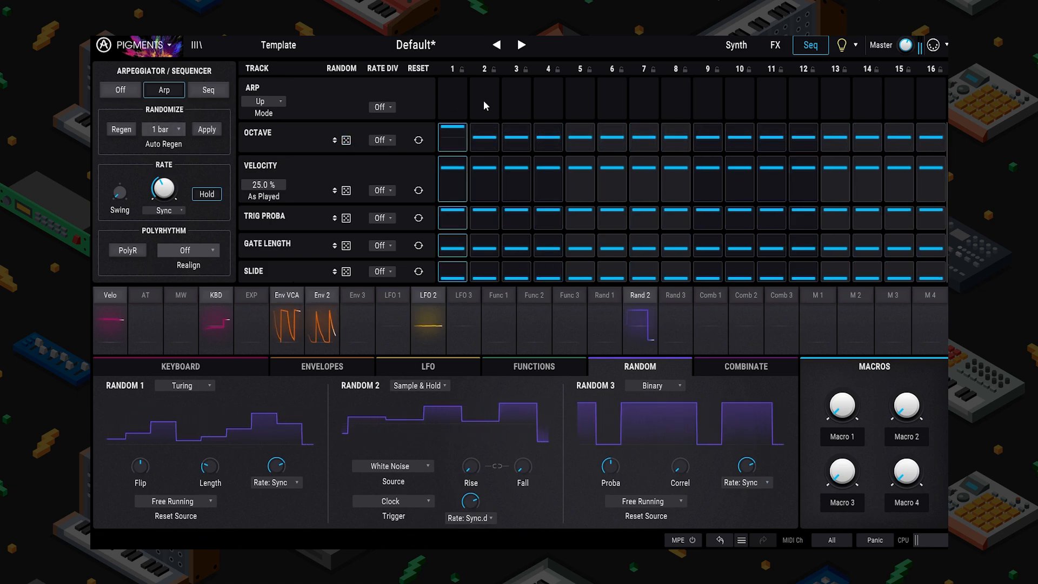
left_click(514, 142)
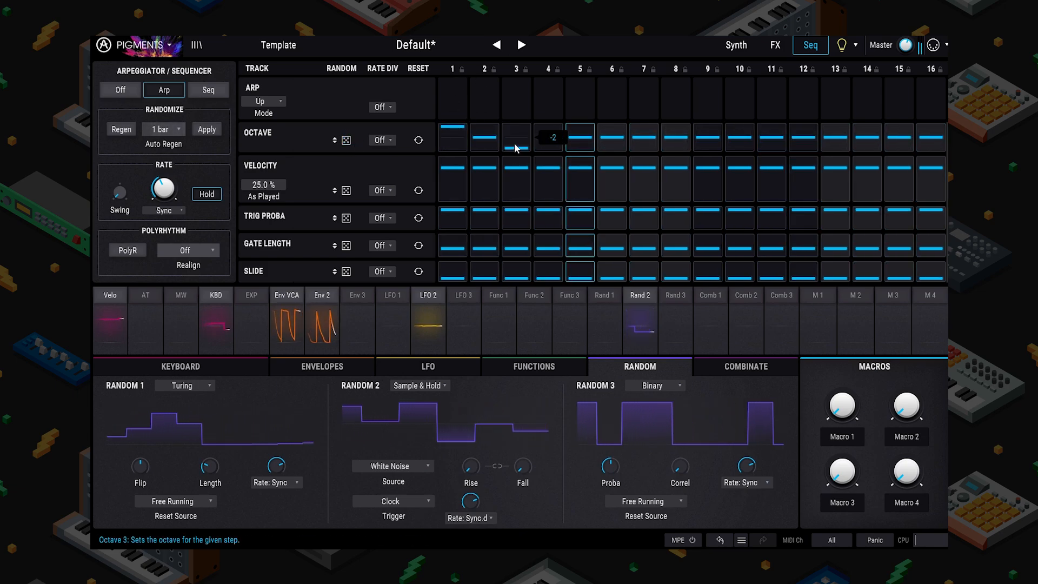
left_click(575, 132)
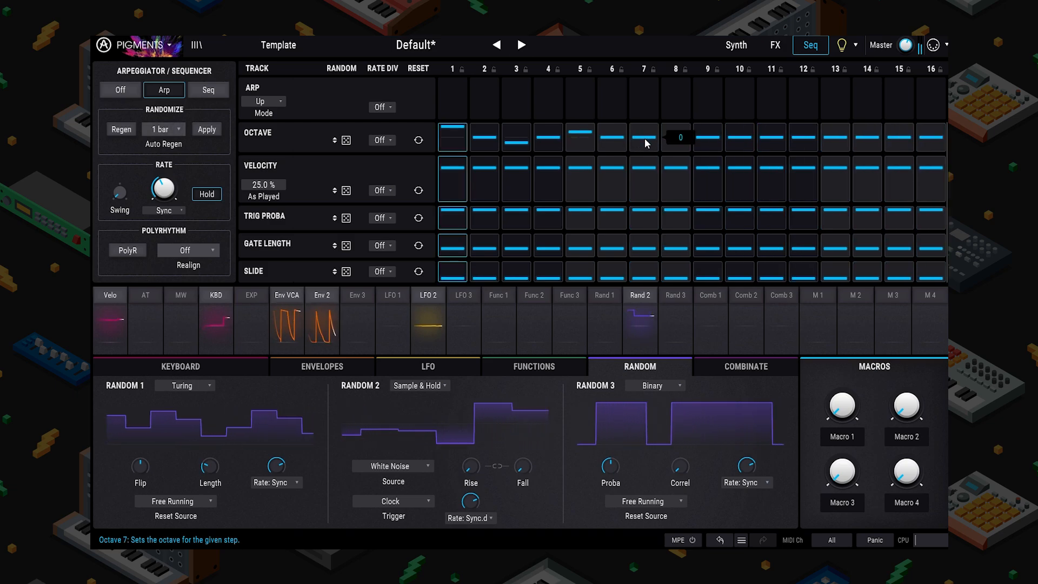
Step: Raise the octave of steps 10, 14 and 16 and lower steps 12 and 15
left_click(740, 132)
left_click(803, 143)
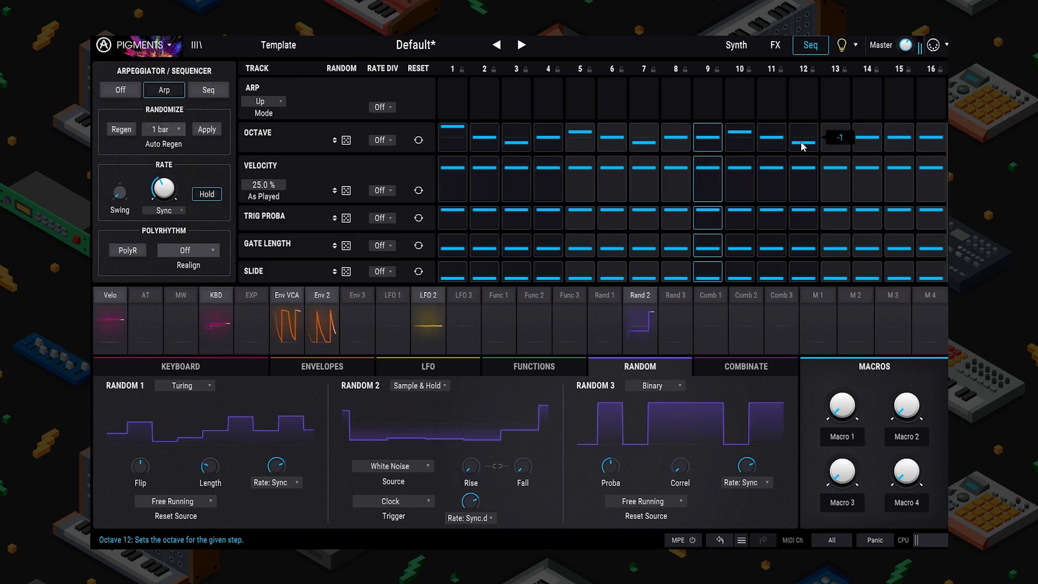
left_click(872, 133)
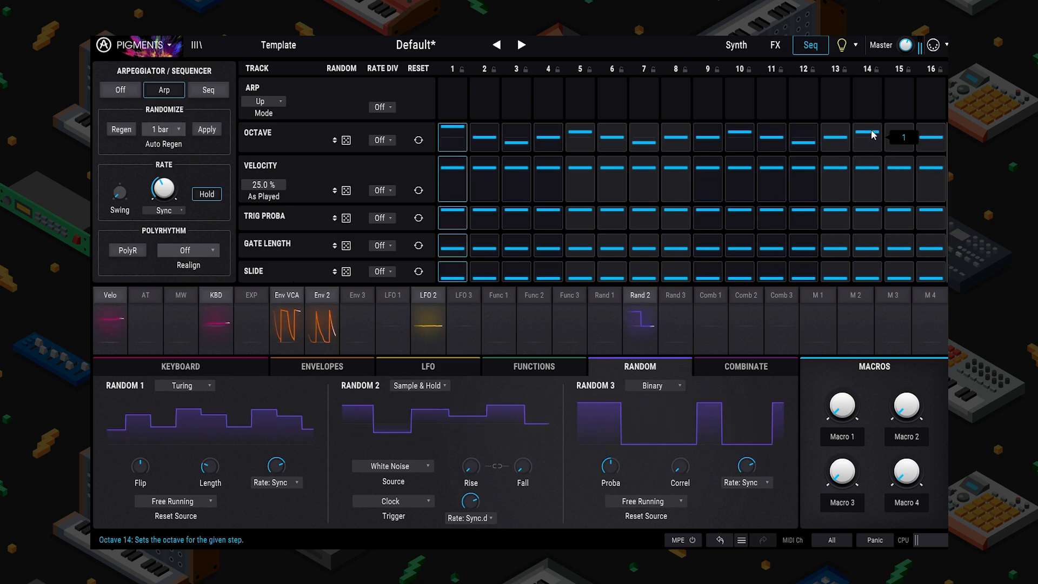
left_click(889, 141)
left_click(923, 133)
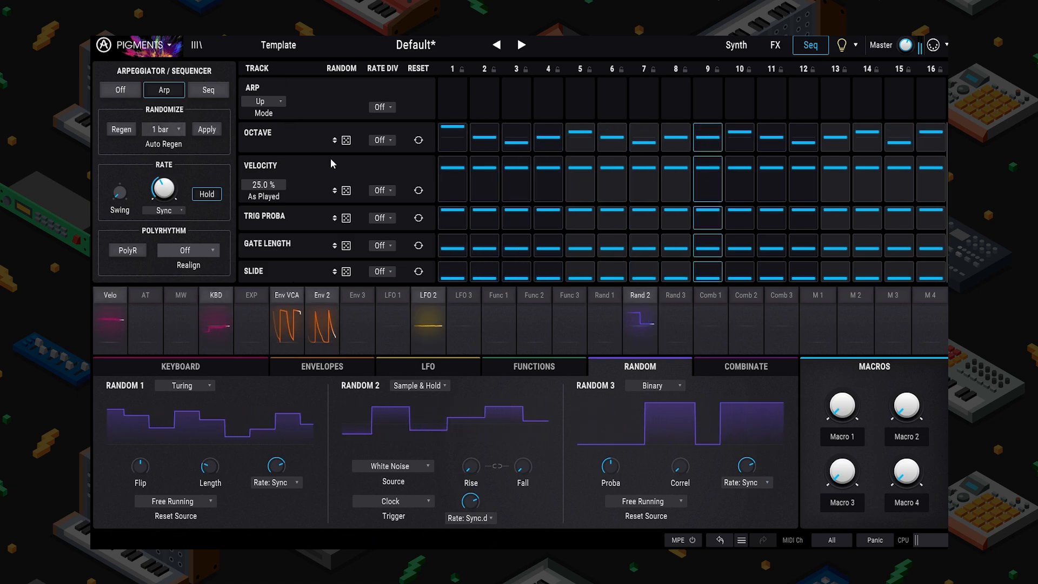
Step: Route velocity to Filter 2 cutoff
left_click(729, 46)
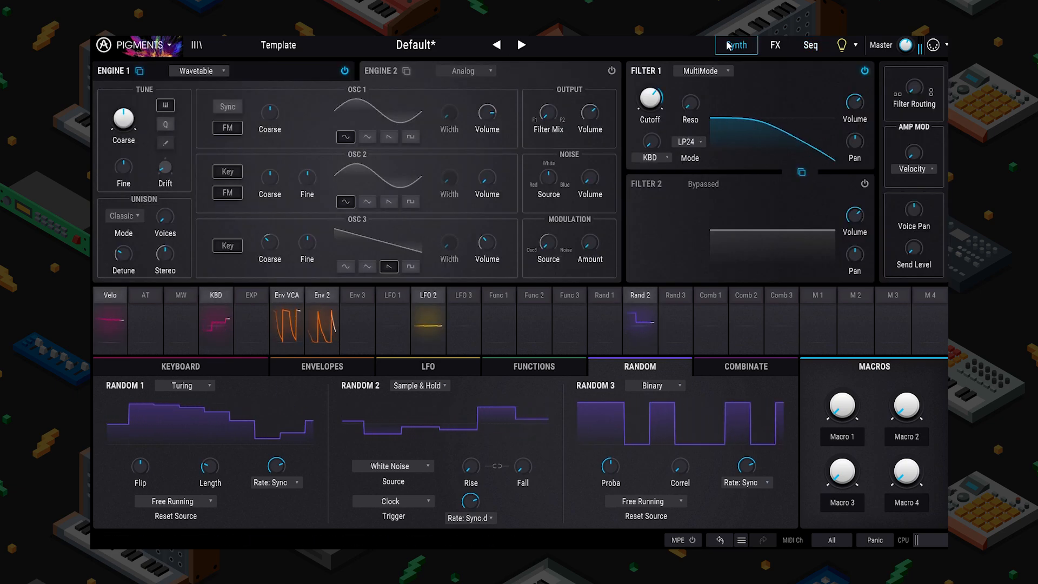
left_click(275, 70)
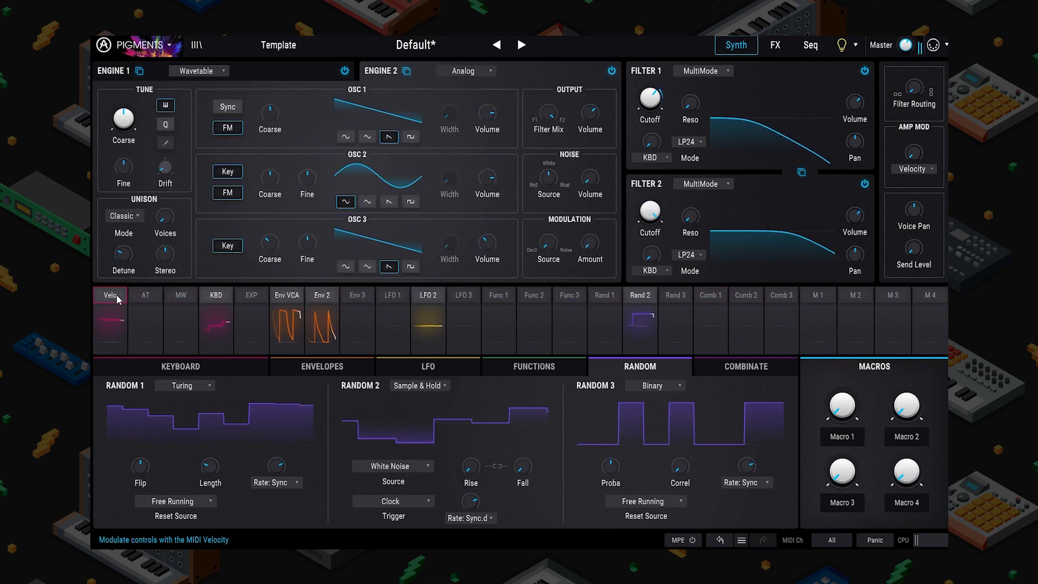
left_click(110, 295)
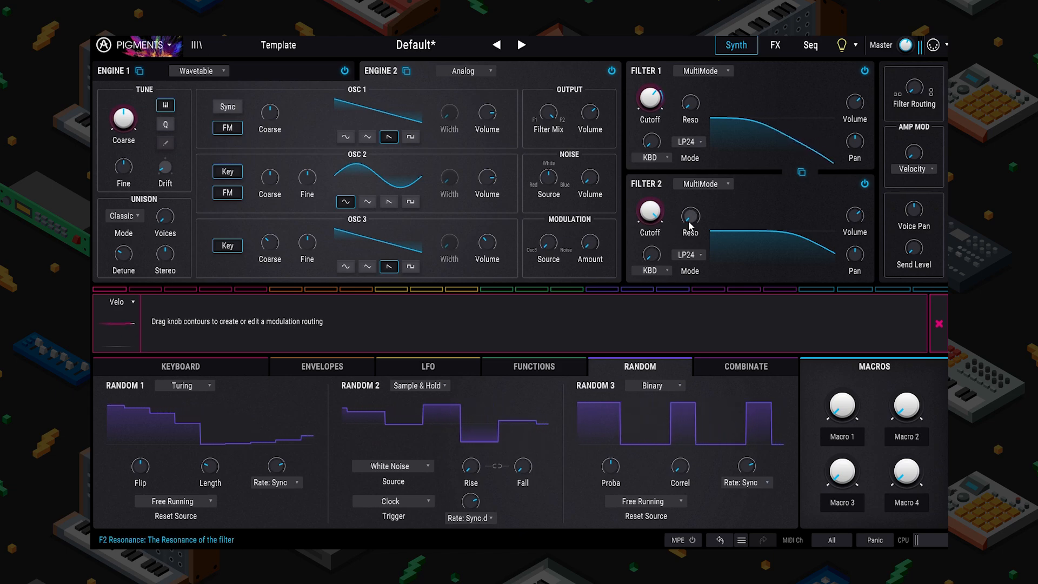
left_click_drag(637, 208, 637, 201)
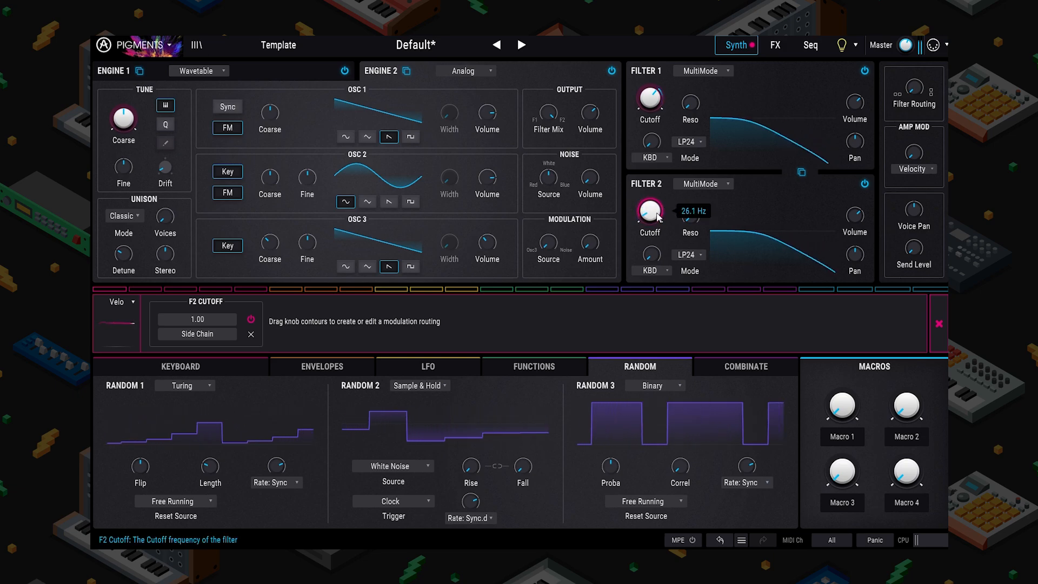
Step: Keep Classic unison, switch OSC 2 to a saw wave, and tune it down 4 semitones
left_click(129, 216)
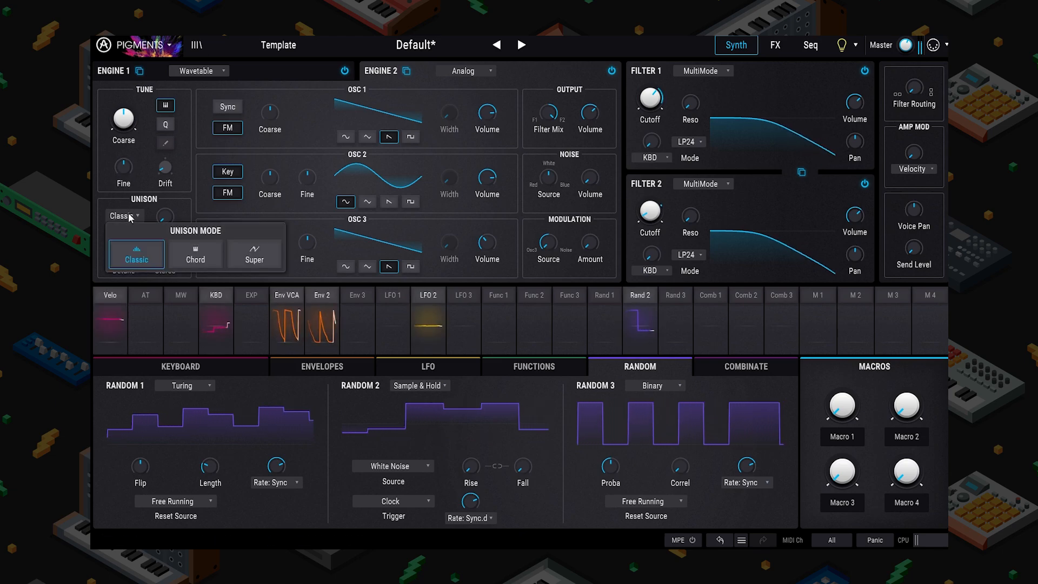
left_click(195, 206)
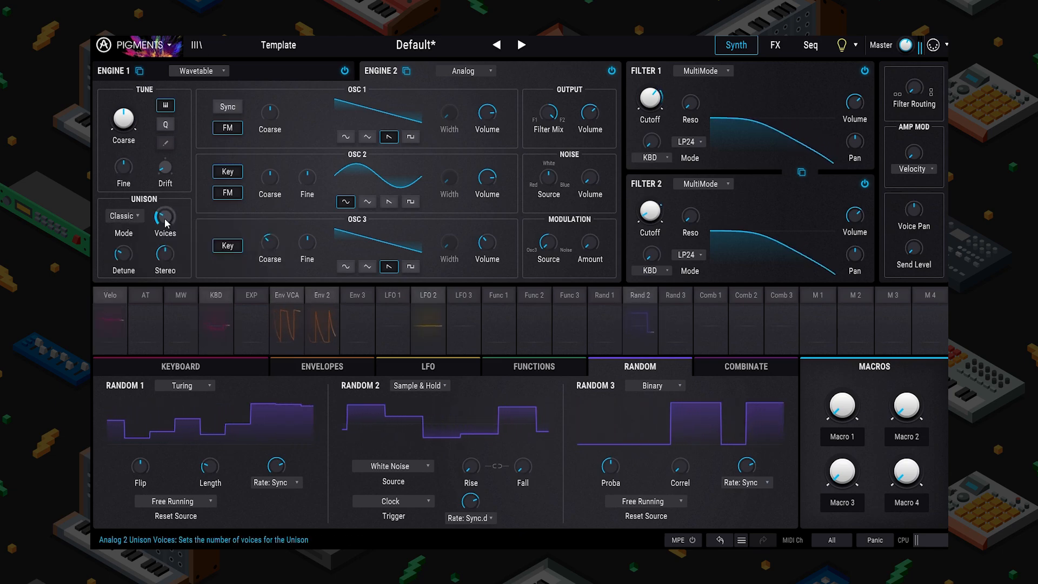
left_click(389, 201)
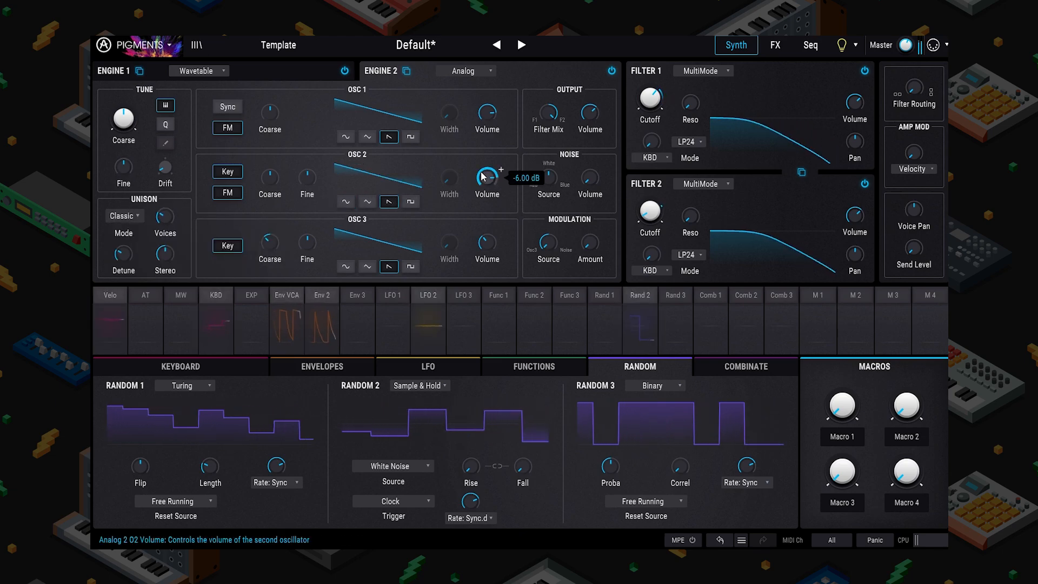
left_click_drag(270, 175, 270, 182)
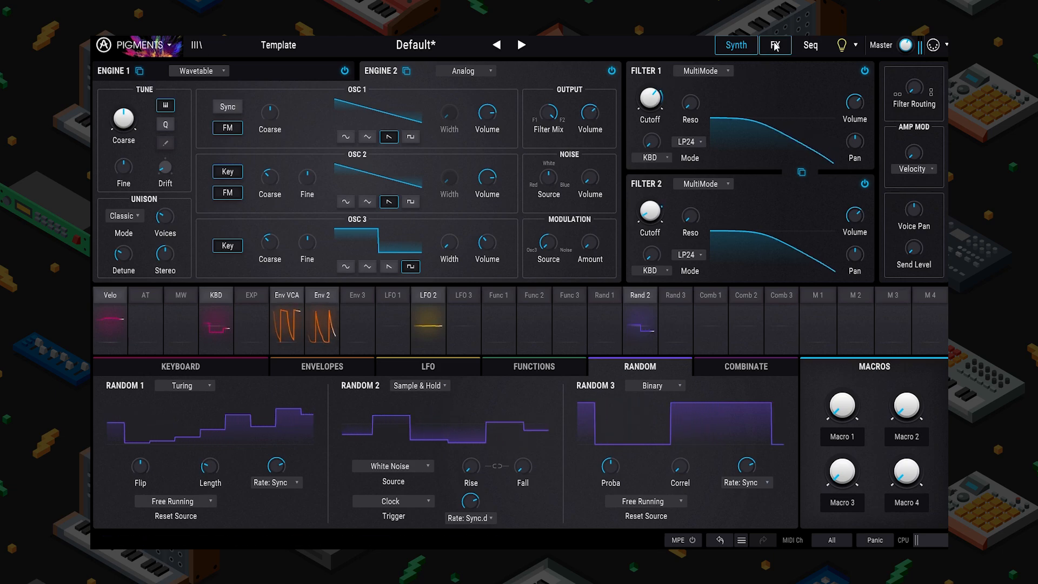
Step: Set the arpeggiator Velocity track's random amount to about 50%
left_click(810, 45)
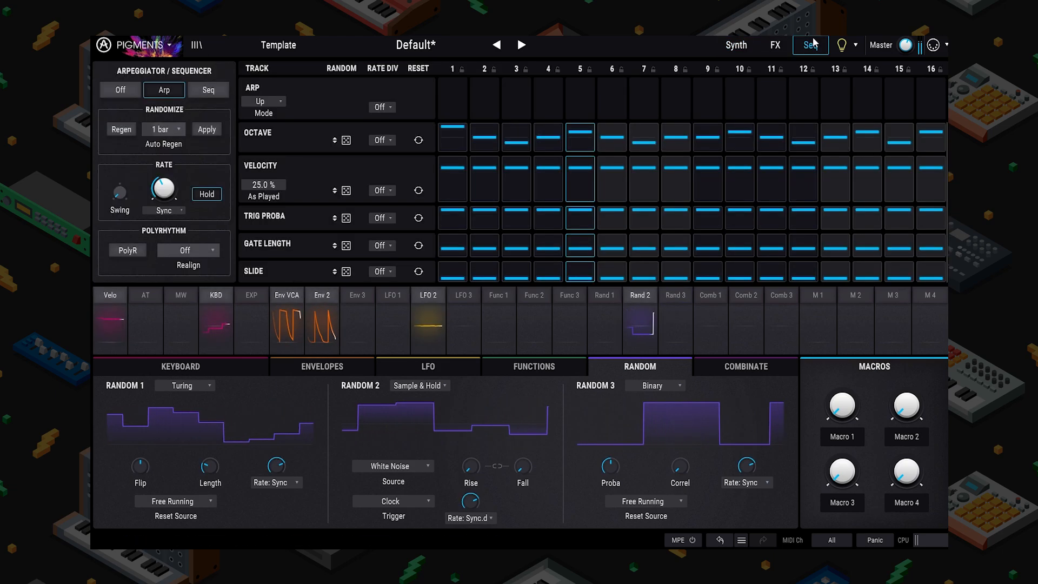
left_click_drag(346, 189, 347, 138)
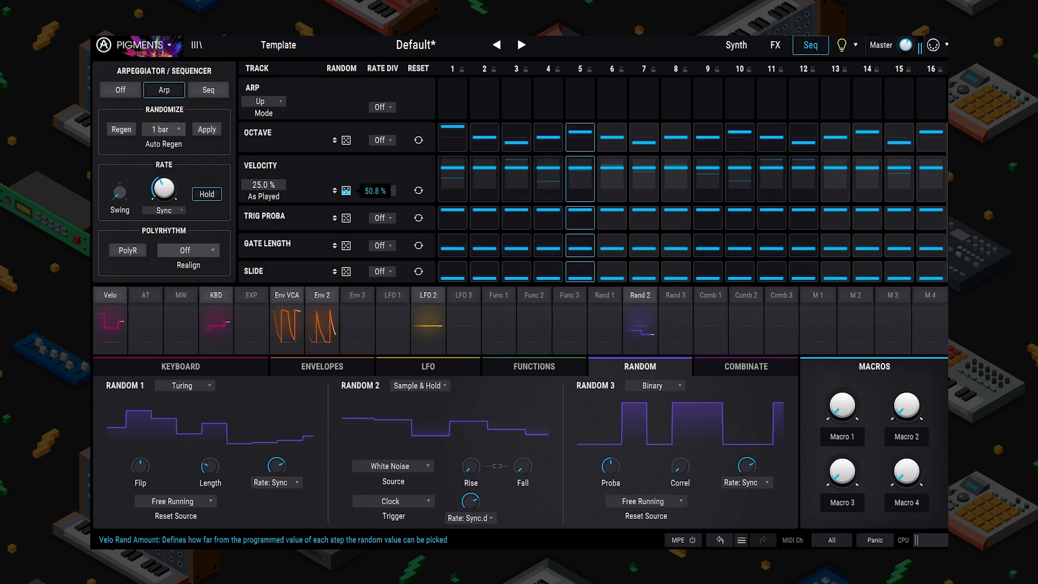
left_click(100, 294)
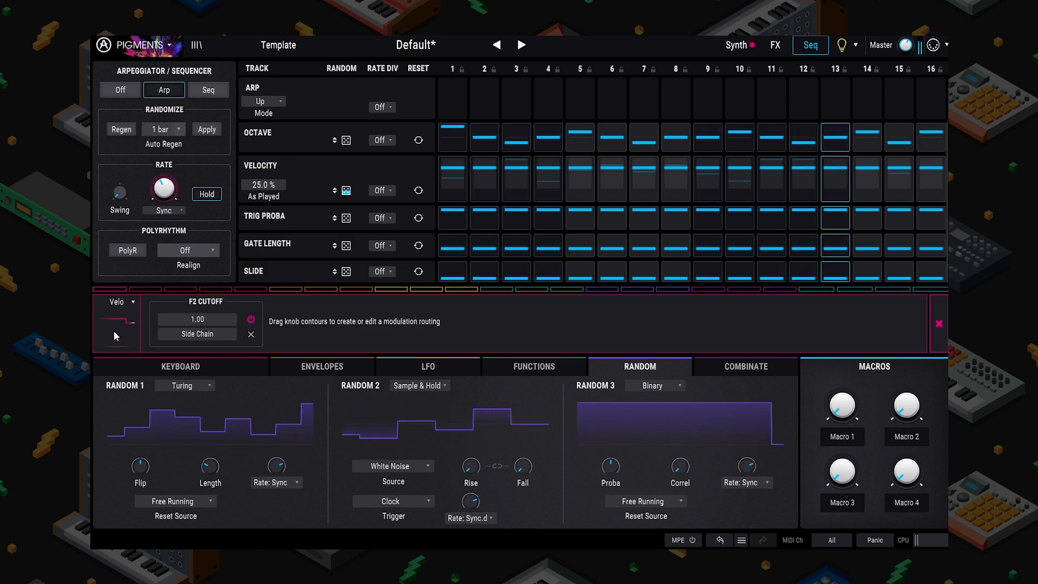
Step: Make Engine 2 a Wavetable engine with velocity modulating its Position by 0.52
left_click(943, 326)
left_click(735, 45)
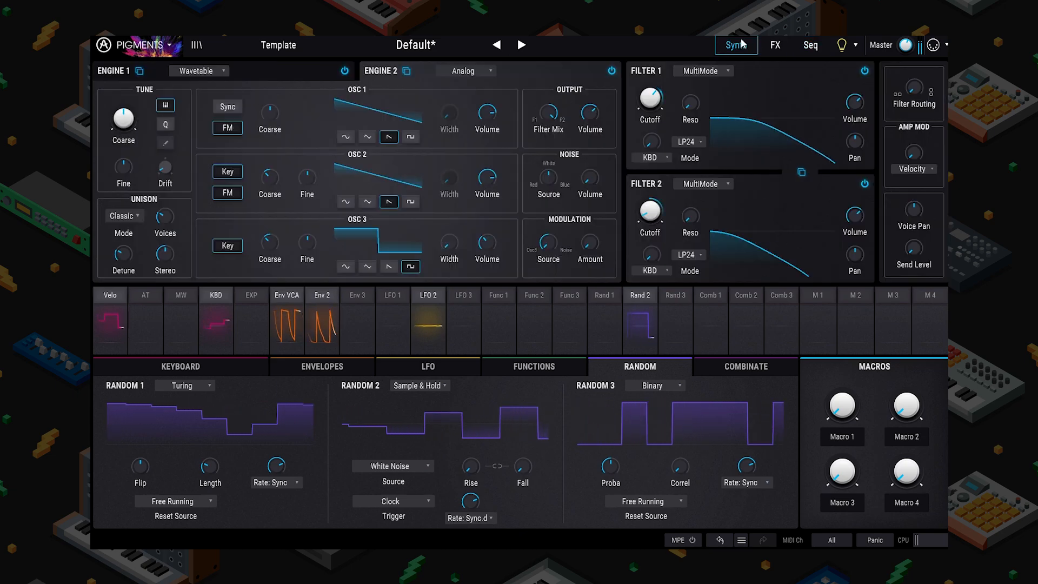
left_click(465, 73)
left_click(455, 96)
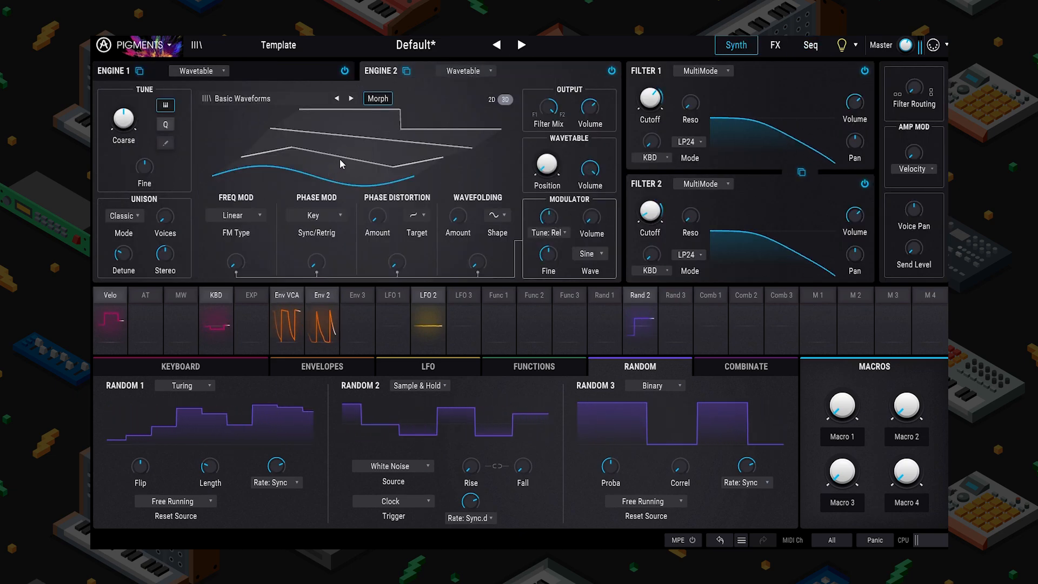
left_click_drag(375, 166, 375, 147)
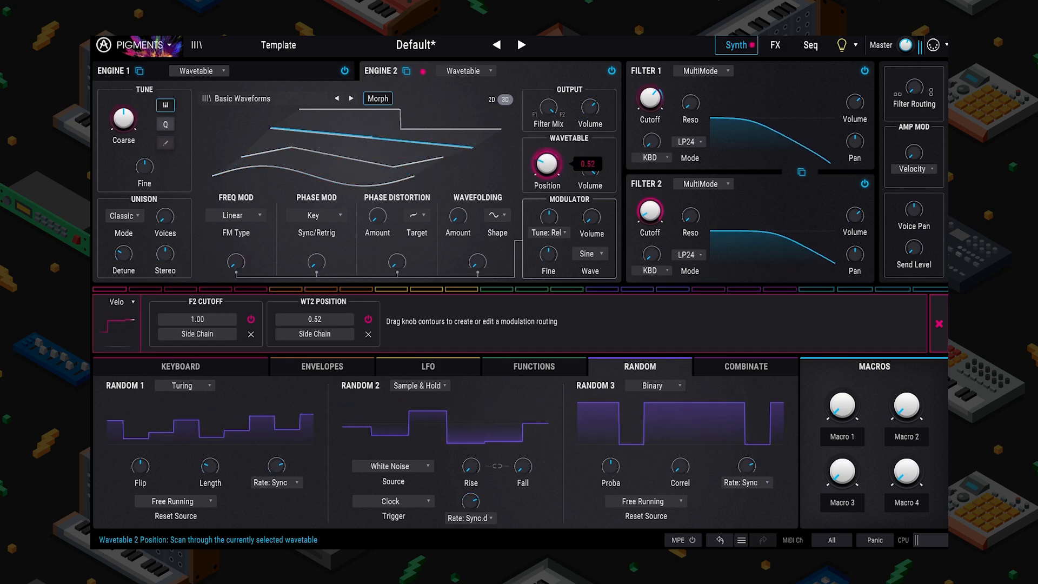
left_click(938, 323)
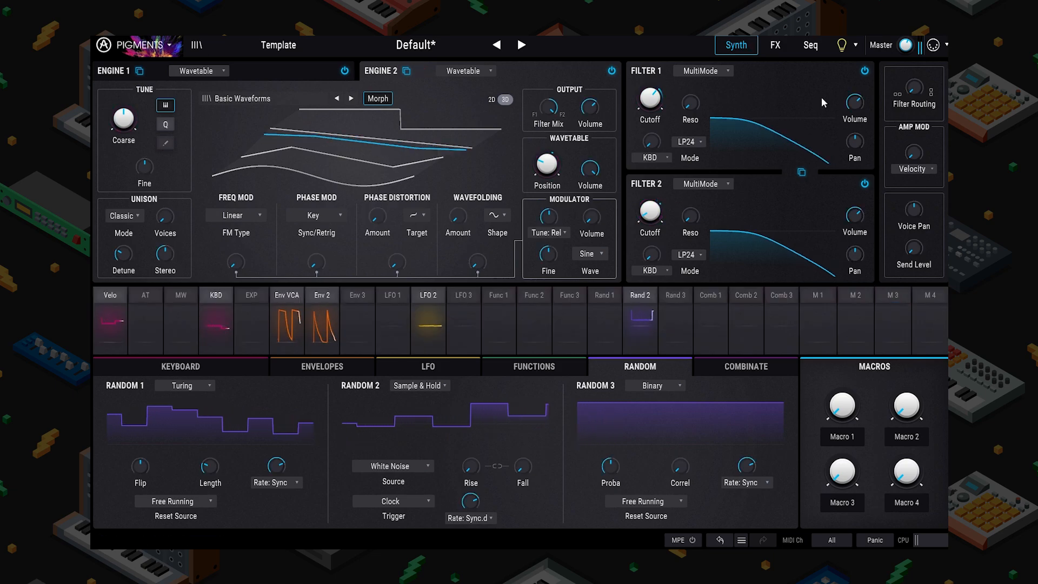
left_click(775, 46)
left_click(811, 45)
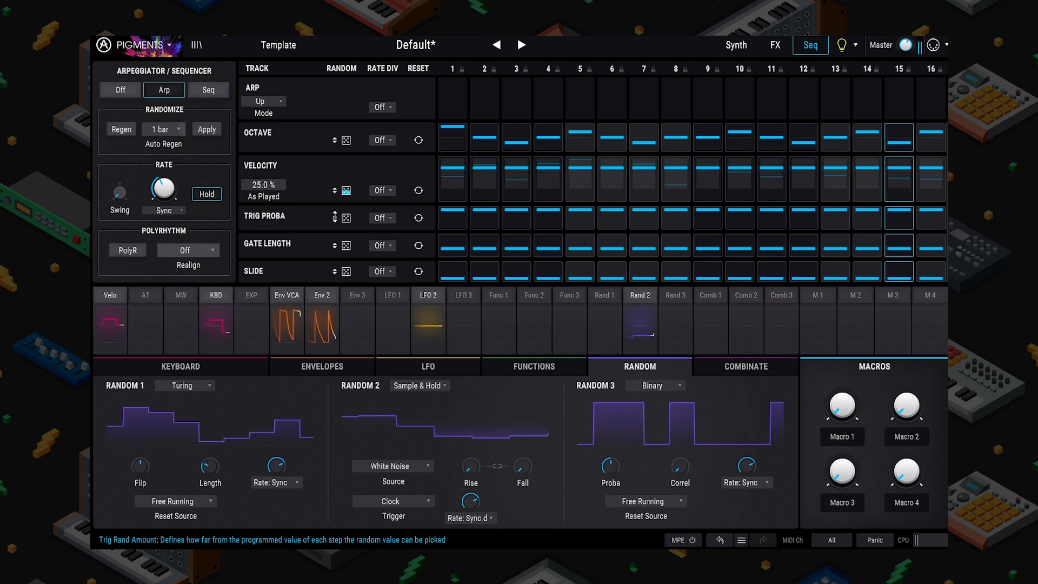
Step: Reset trigger probability randomness to zero and fully randomize the gate lengths
left_click_drag(346, 218, 335, 132)
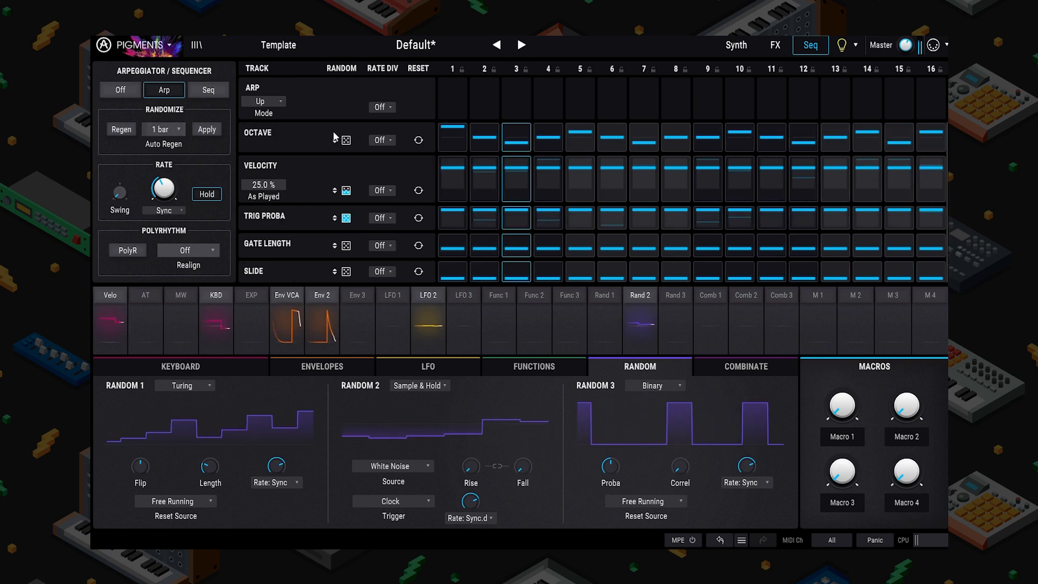
double_click(345, 218)
left_click(382, 245)
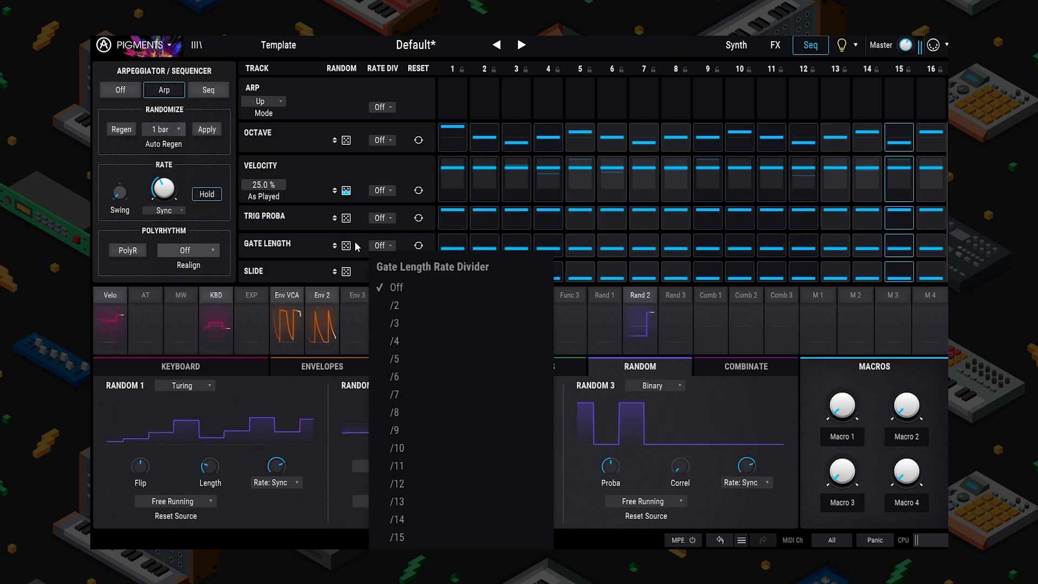
left_click(328, 248)
left_click_drag(346, 245, 346, 192)
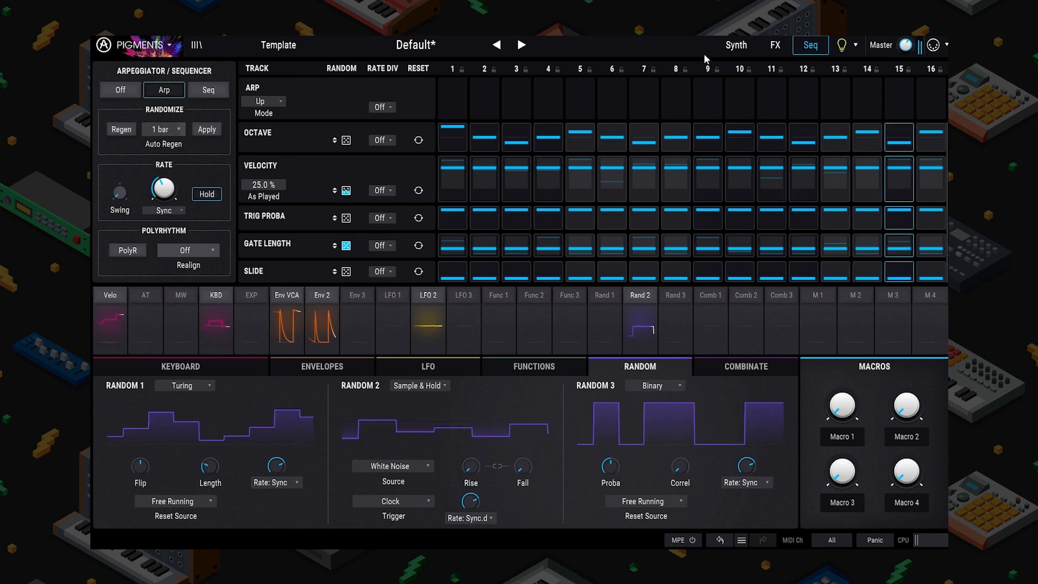
Step: Review keyboard tracking routings, then set the Gate Length rate divider to /8
left_click(746, 46)
left_click(216, 296)
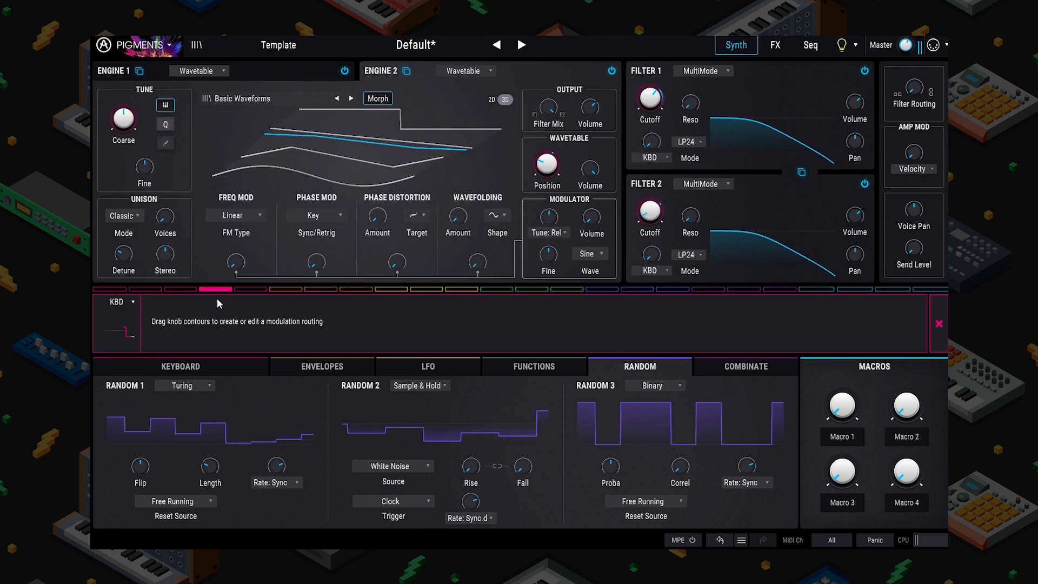
left_click(939, 323)
left_click(810, 45)
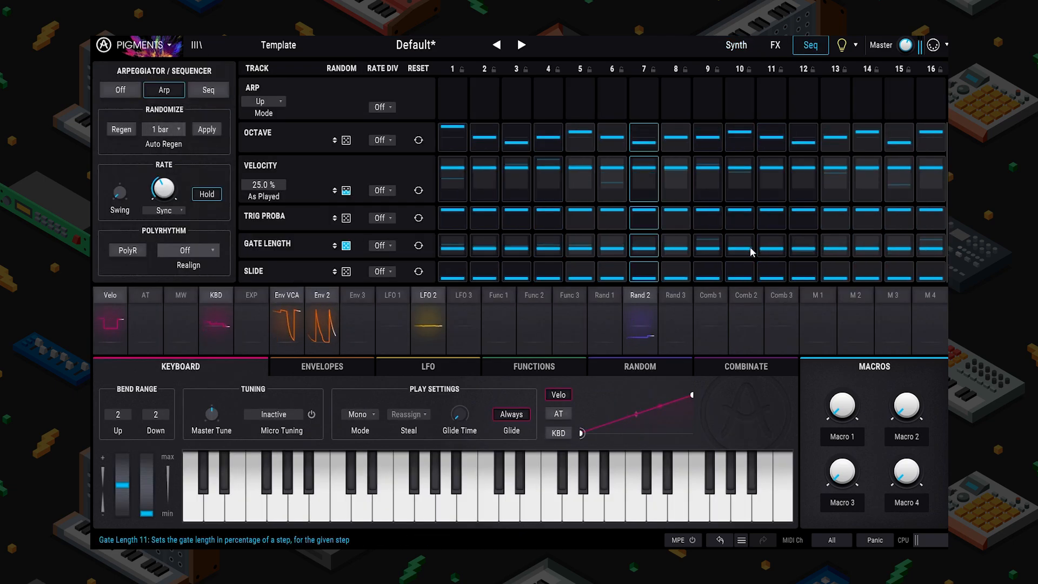
left_click(391, 245)
left_click(430, 412)
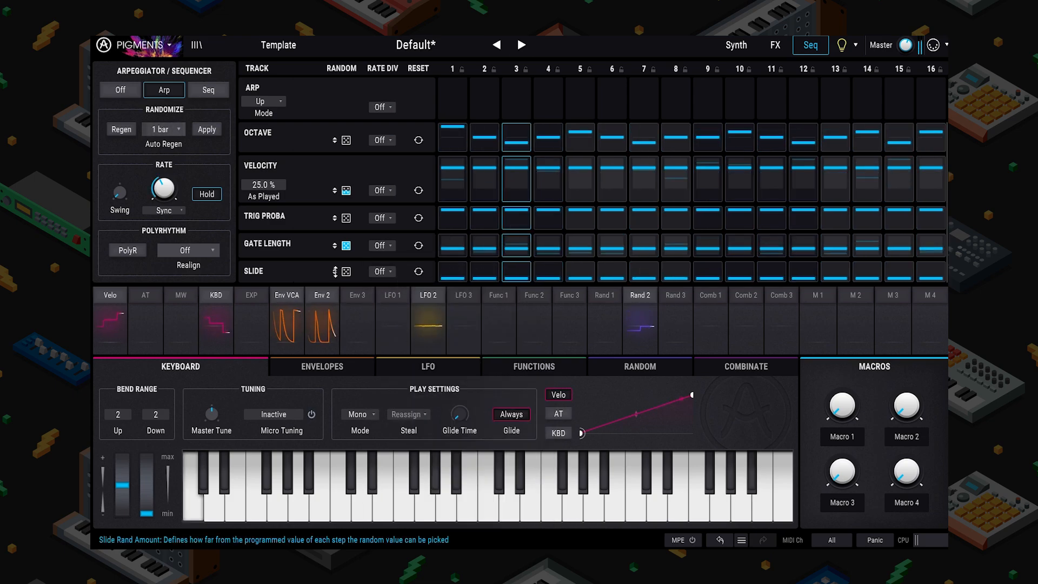
Step: Give steps 9 and 14 full slides and turn on Slide randomization
left_click_drag(335, 271, 335, 217)
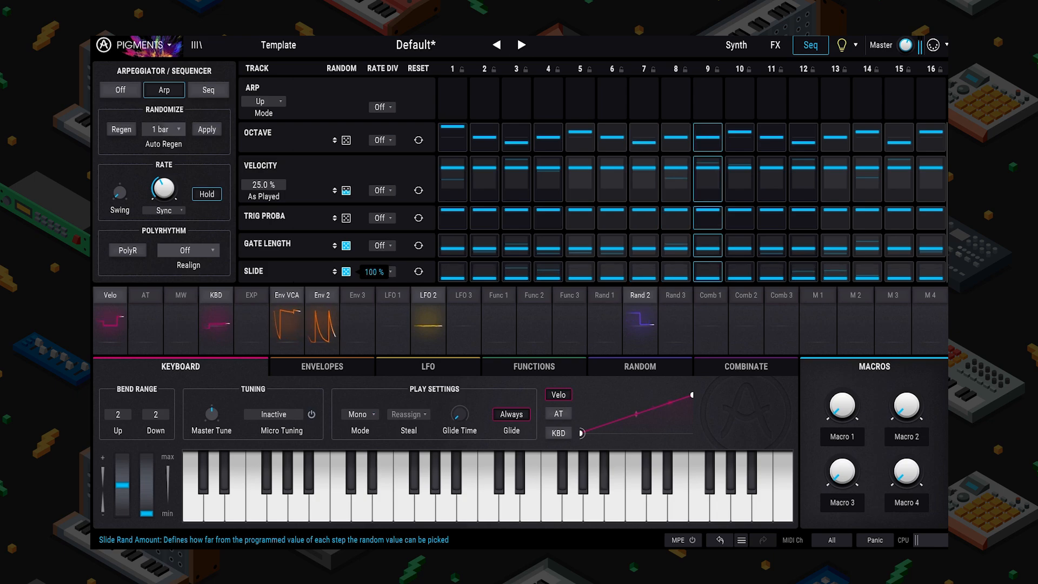
double_click(347, 272)
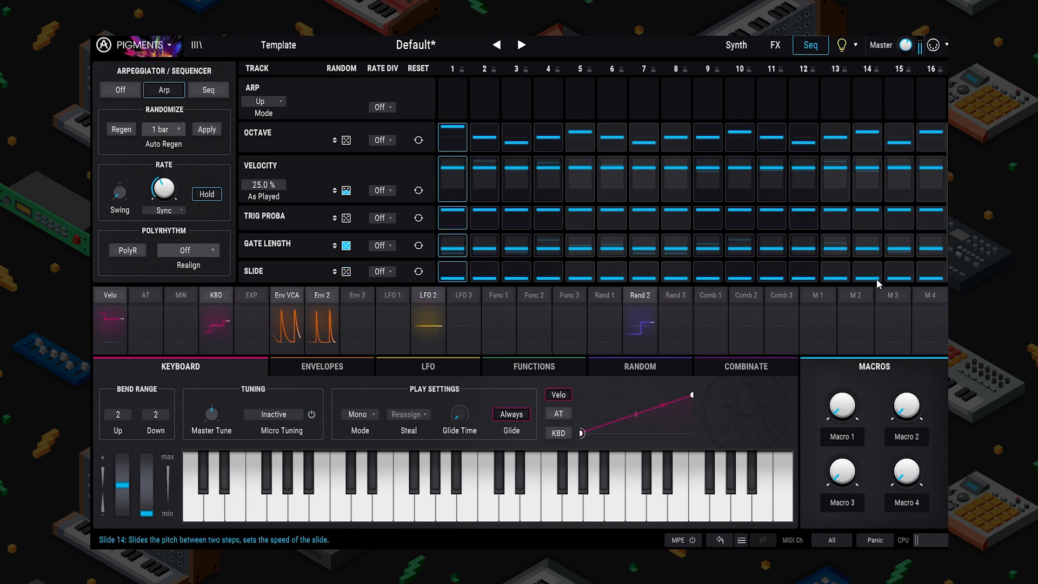
left_click_drag(875, 280, 872, 214)
left_click_drag(932, 278, 938, 203)
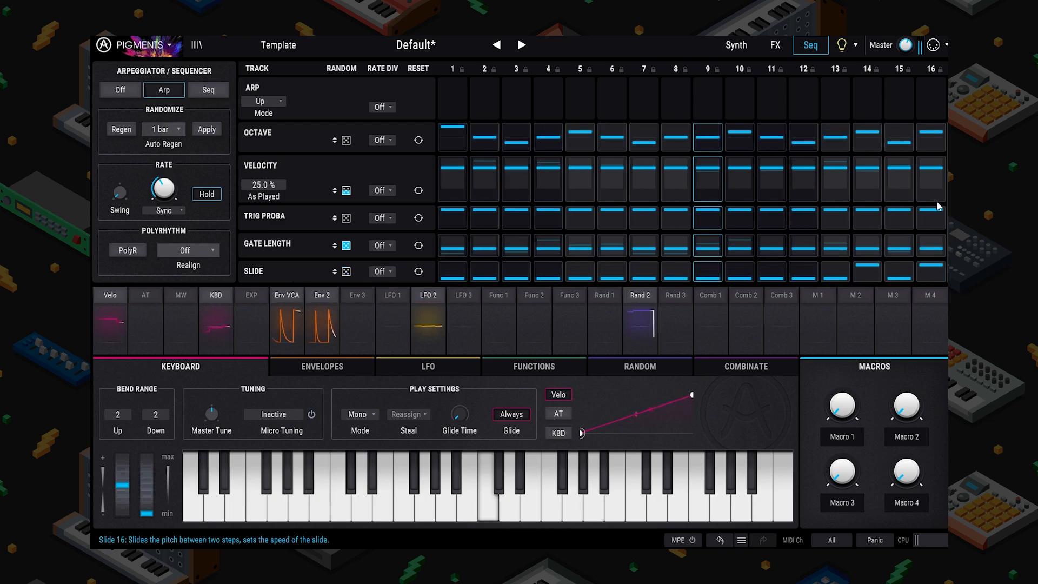
left_click_drag(921, 267, 939, 344)
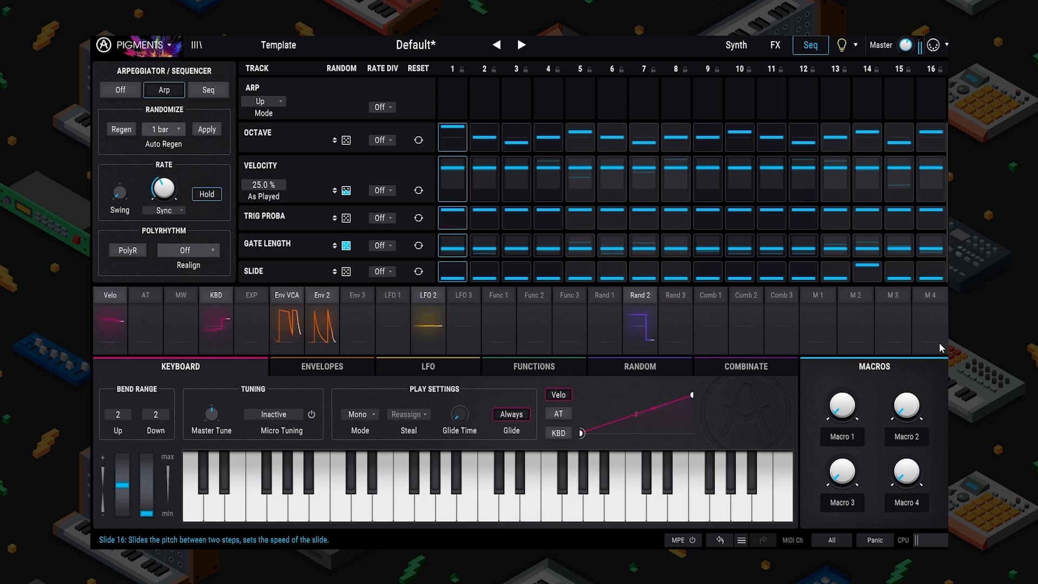
left_click_drag(702, 273, 715, 232)
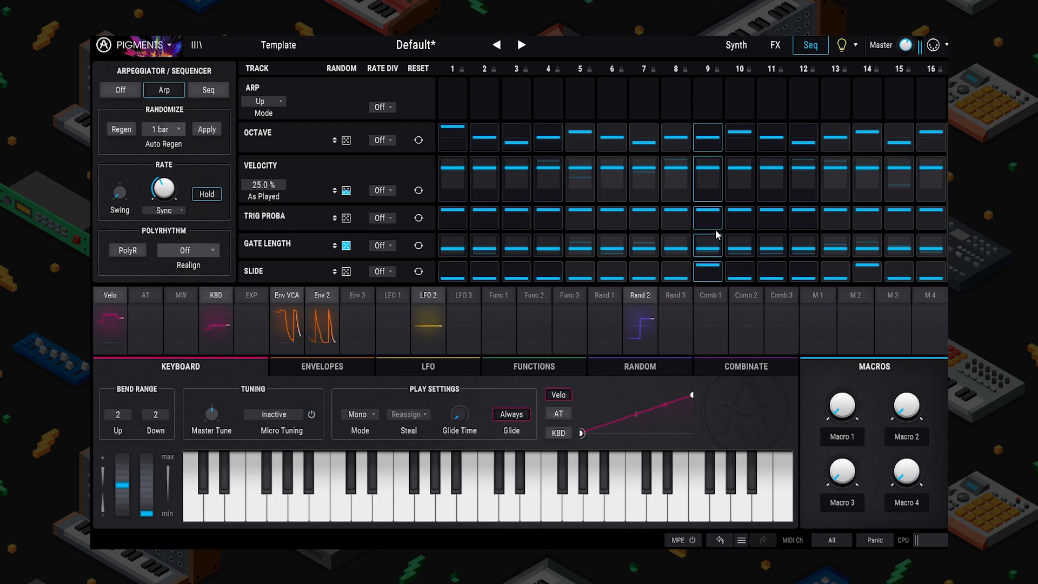
left_click(346, 272)
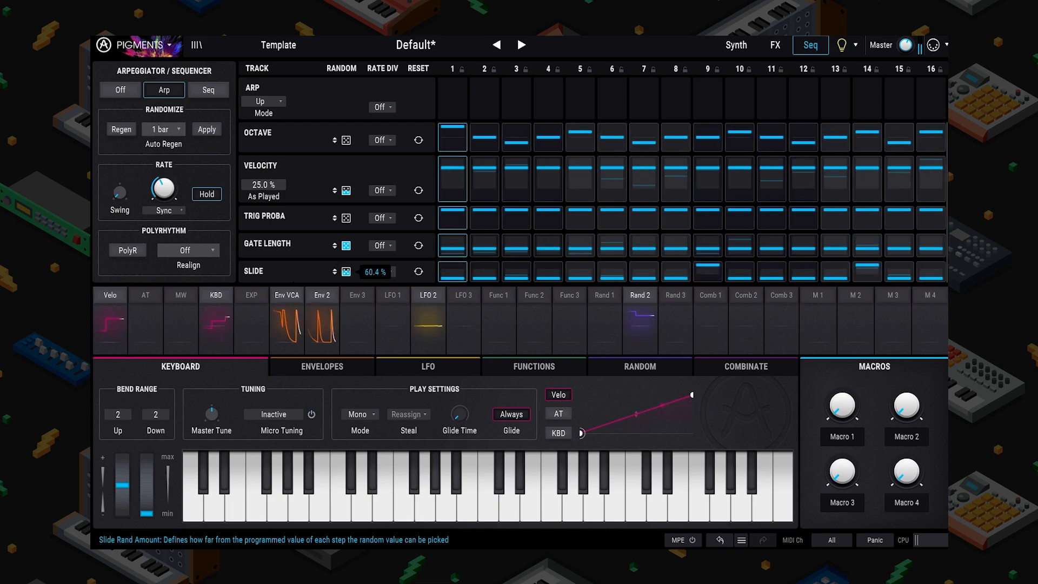
Step: Set Auto Regen to every 1 bar after trying 1/16 and 8 bars
left_click(163, 130)
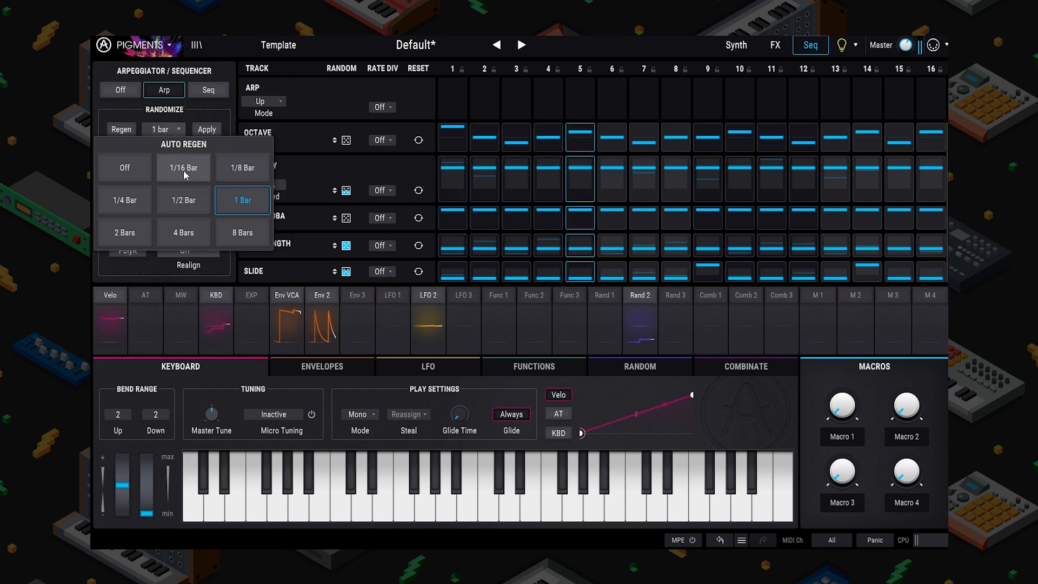
left_click(183, 169)
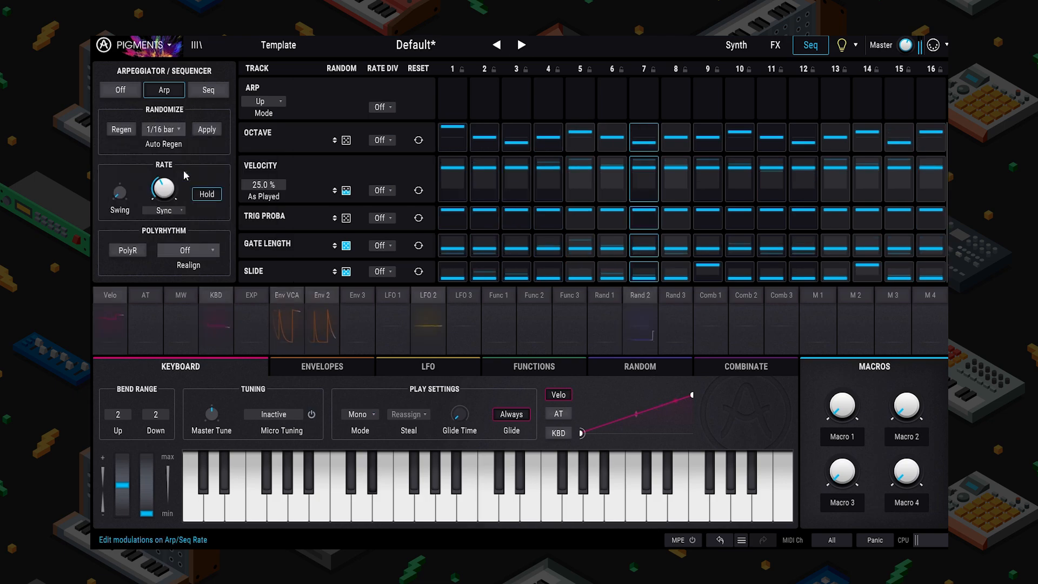
left_click(167, 131)
left_click(240, 241)
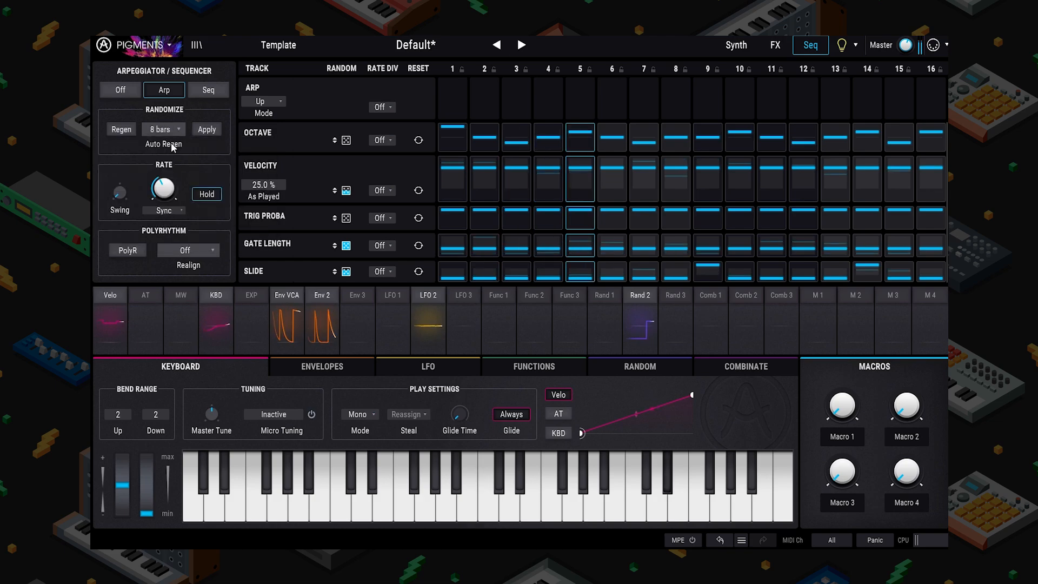
left_click(170, 132)
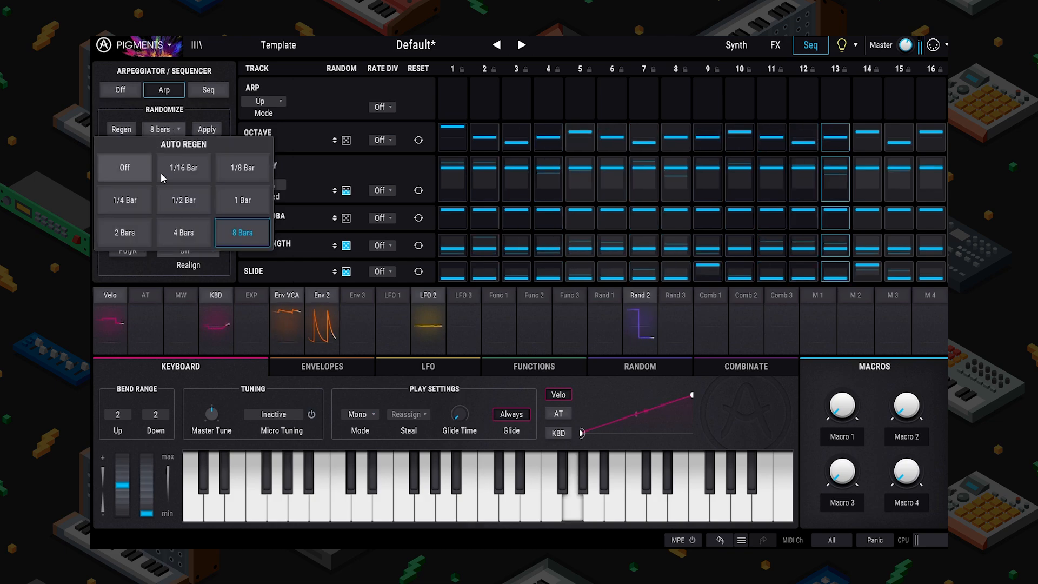
left_click(162, 174)
left_click(161, 129)
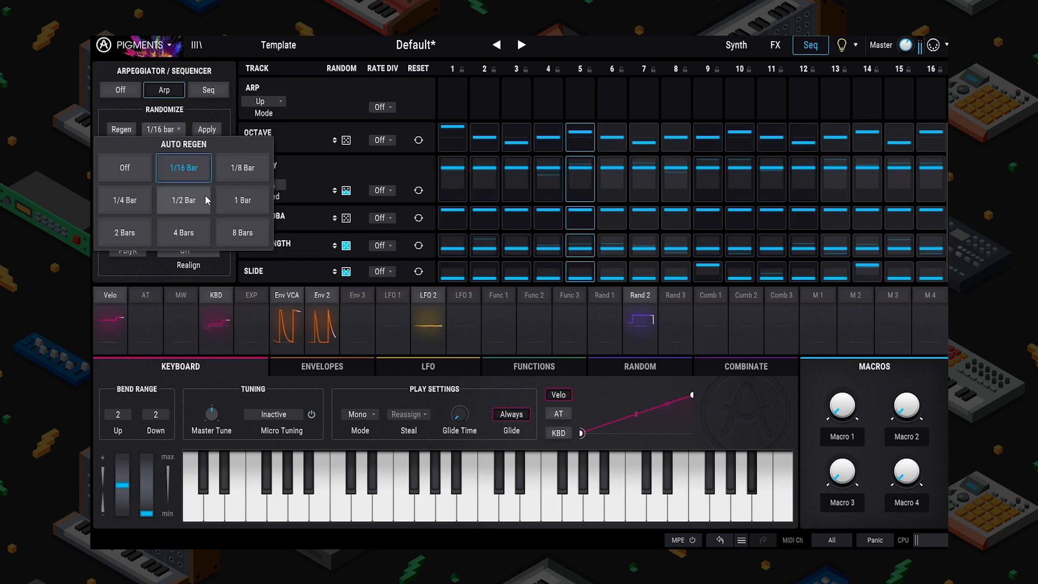
left_click(245, 203)
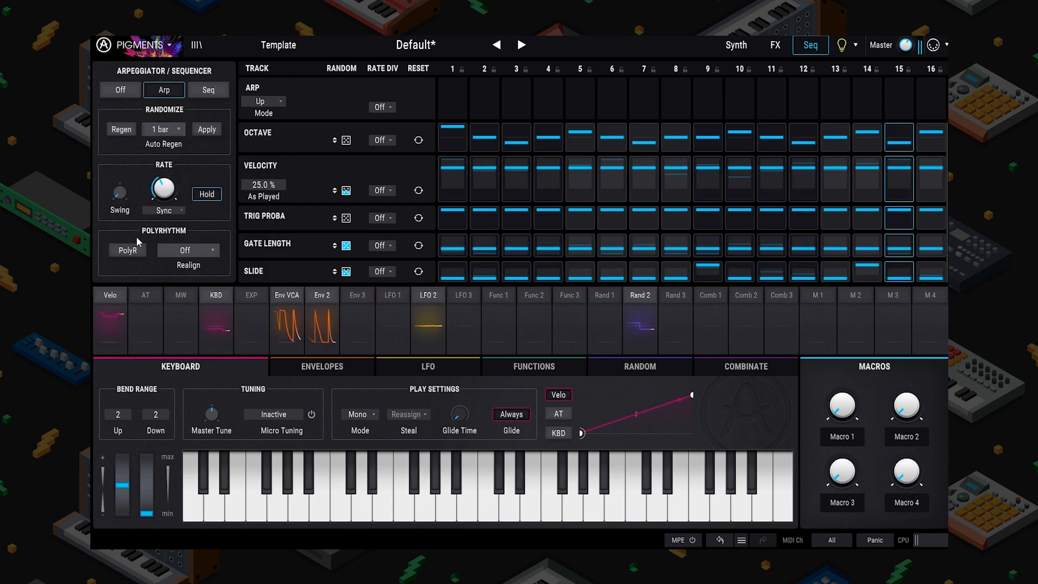
left_click(728, 48)
Step: Show the three envelopes and inspect Filter 2 cutoff's modulation, with Env 2 at 0.33
left_click(282, 323)
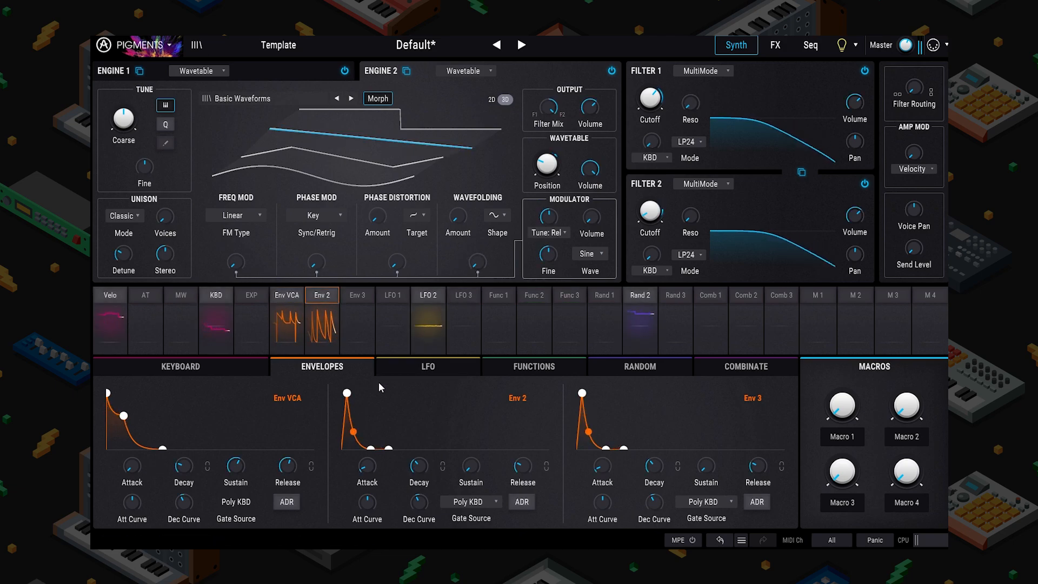
left_click(665, 84)
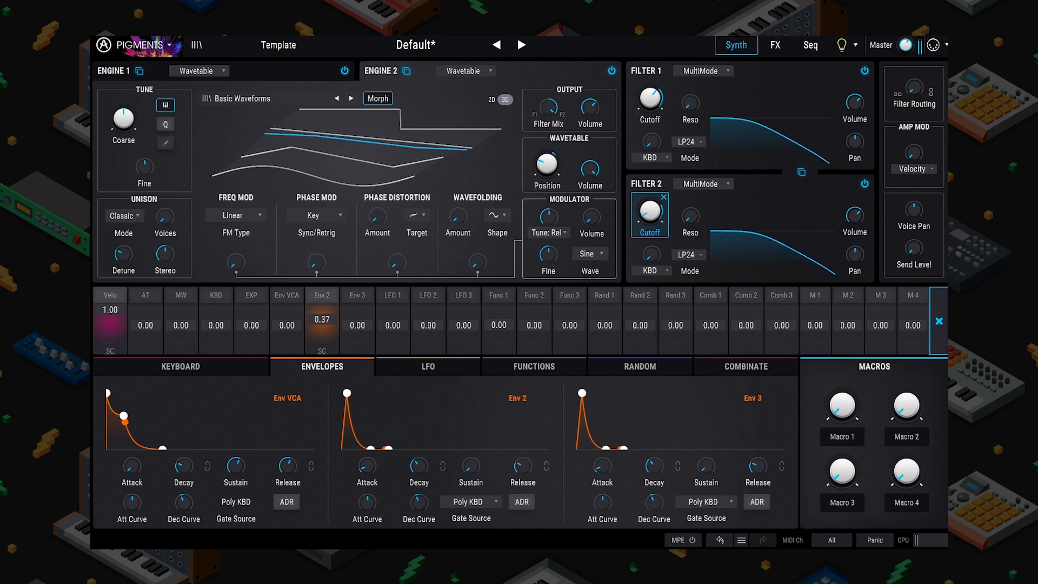
left_click(808, 52)
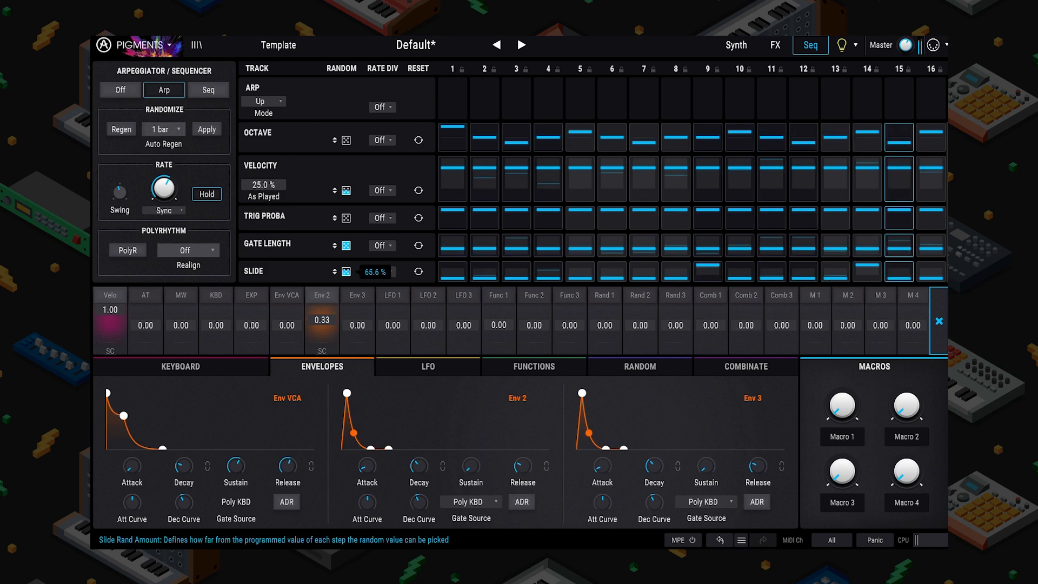
Step: Zero Slide randomness and shorten the tracks: Octave 12, Gate Length 10, Slide 15 steps
left_click_drag(347, 272, 346, 303)
left_click_drag(946, 138, 817, 138)
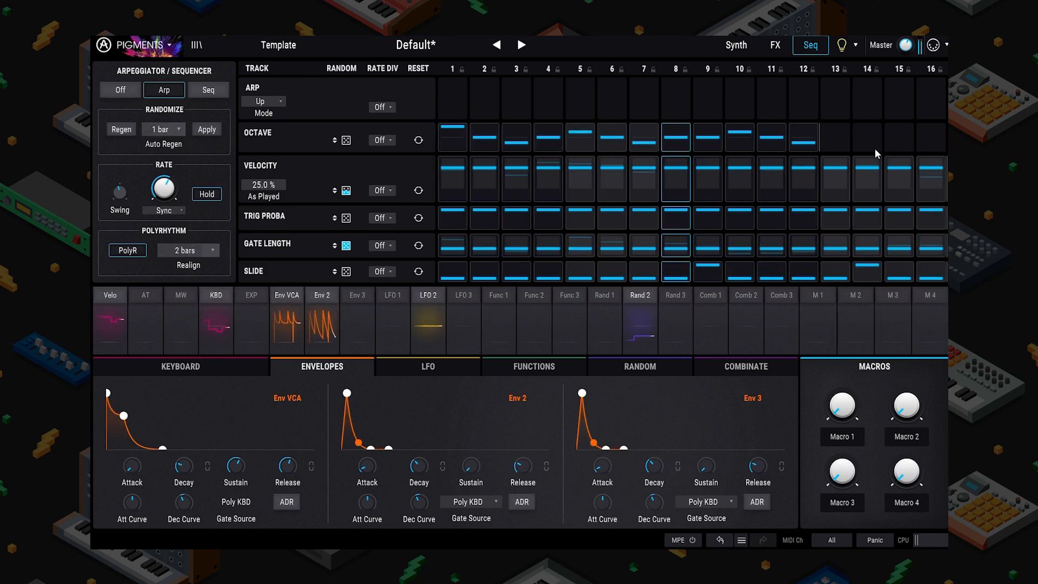
left_click_drag(946, 180, 724, 180)
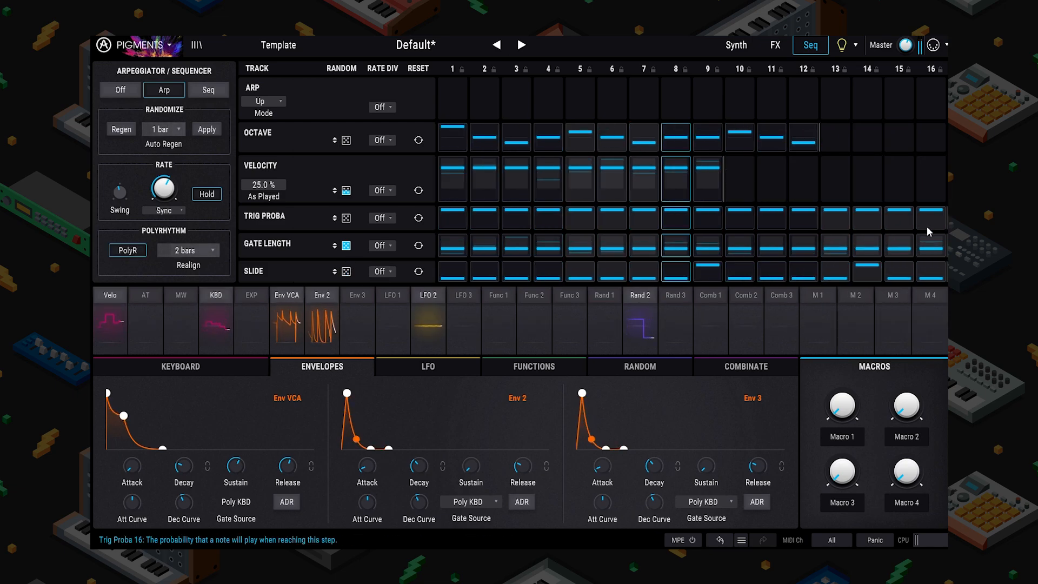
left_click_drag(946, 218, 820, 221)
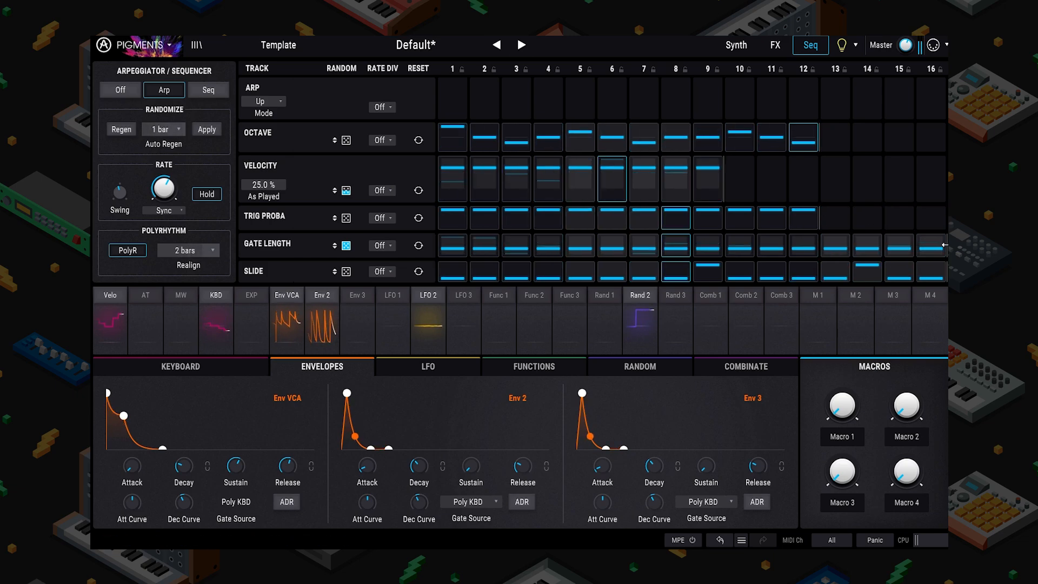
left_click_drag(946, 245, 692, 245)
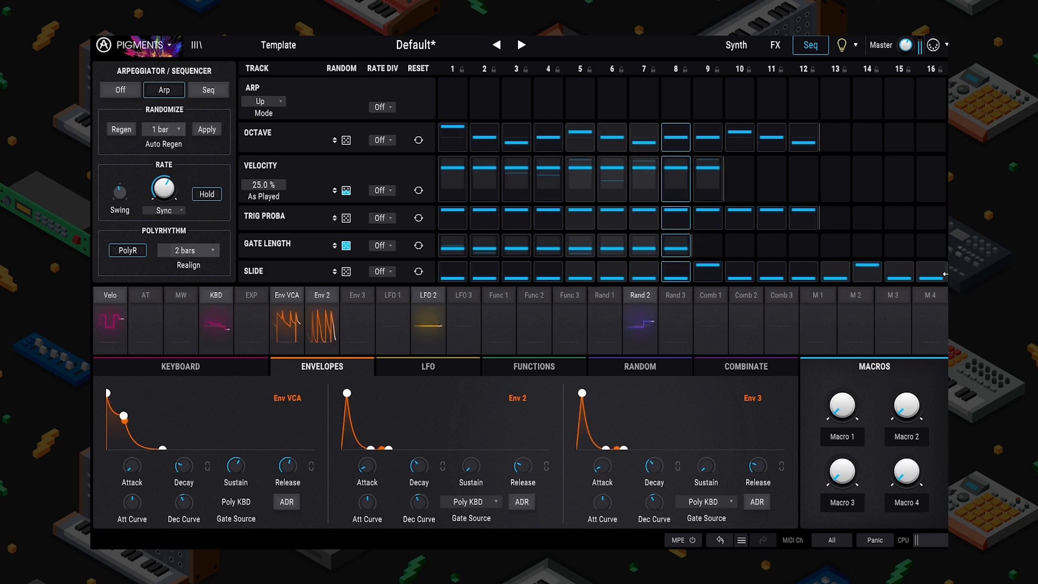
left_click_drag(946, 271, 895, 273)
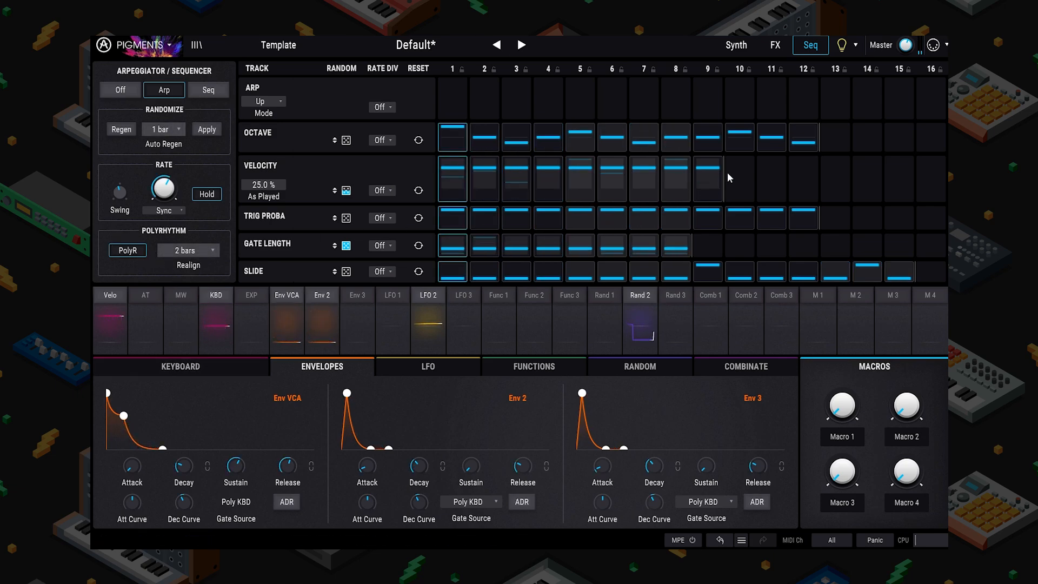
Step: Set the Velocity track to 8 steps and realign the polyrhythm every 4 bars
left_click_drag(725, 179, 887, 172)
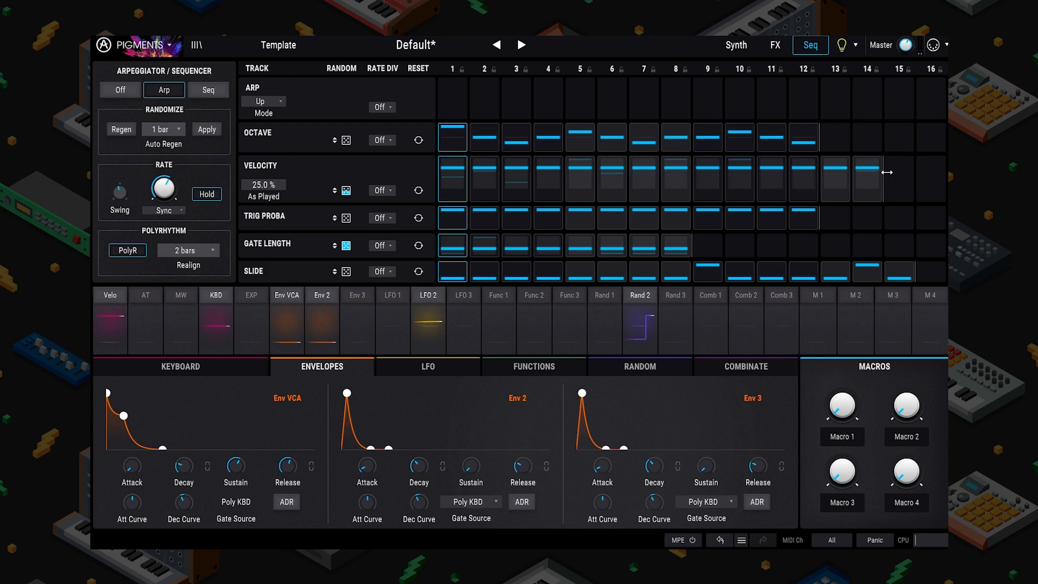
left_click_drag(733, 169, 692, 173)
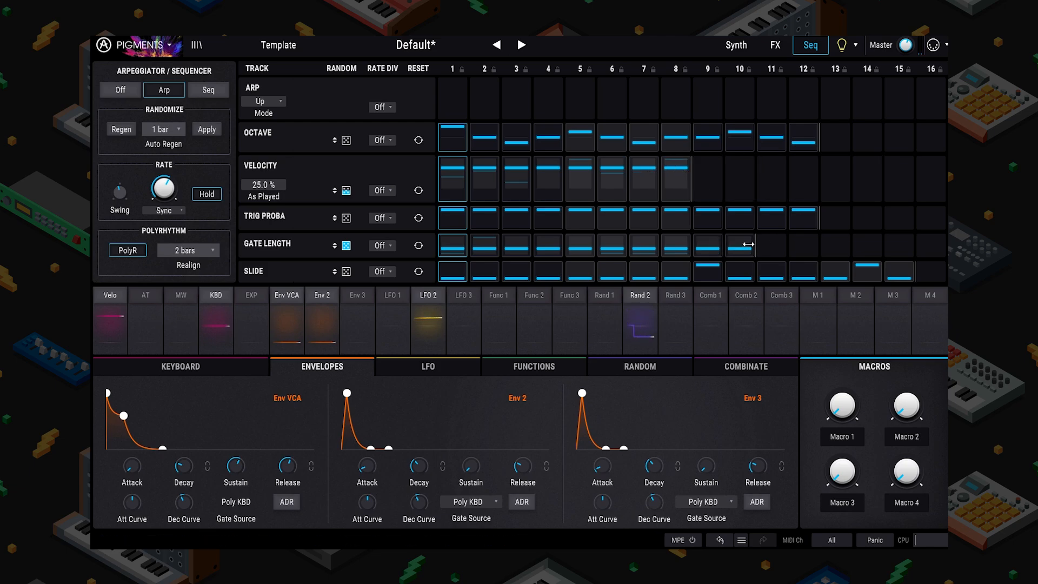
left_click(198, 252)
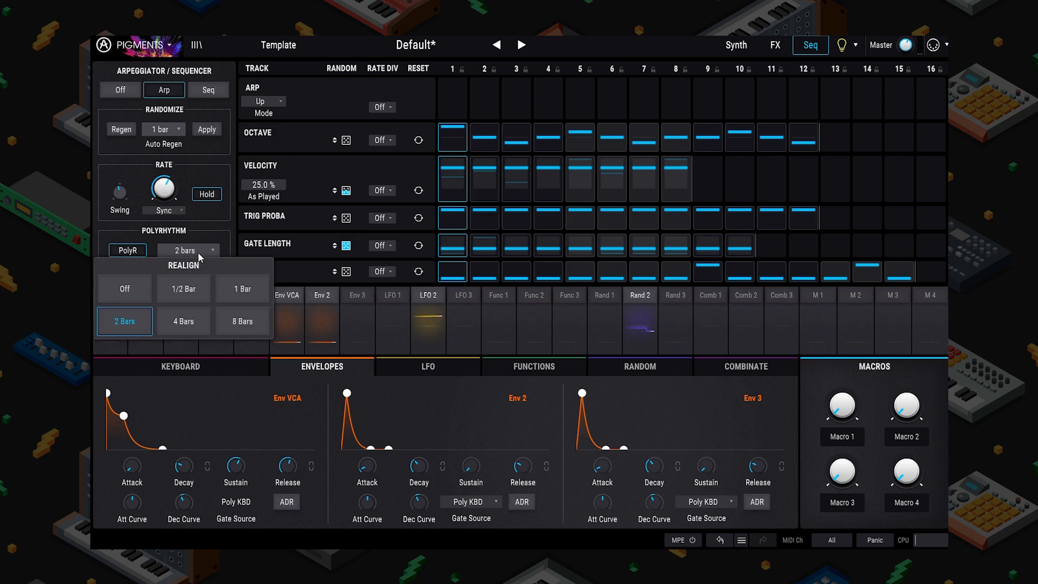
left_click(184, 323)
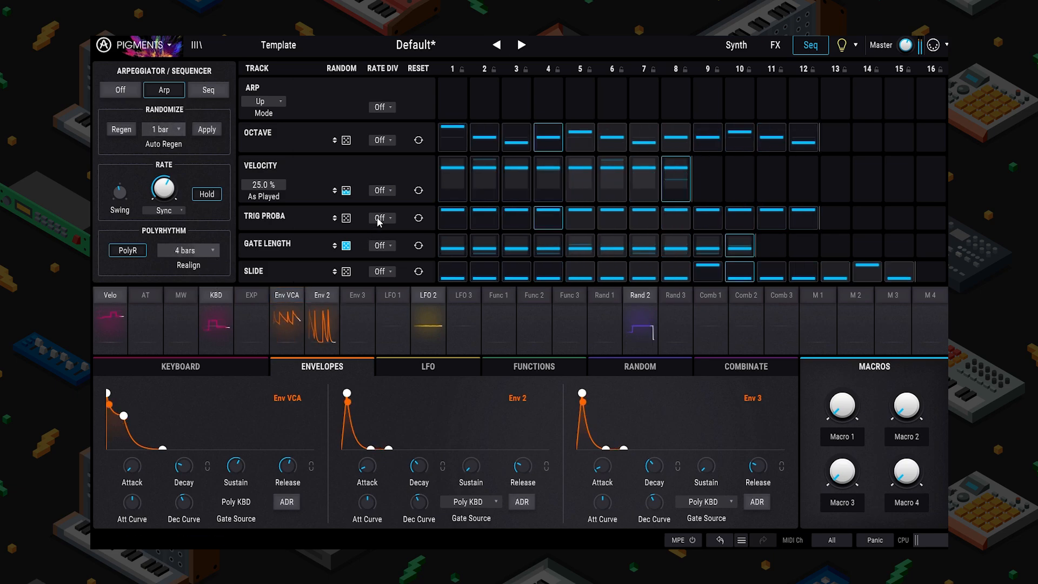
left_click(737, 49)
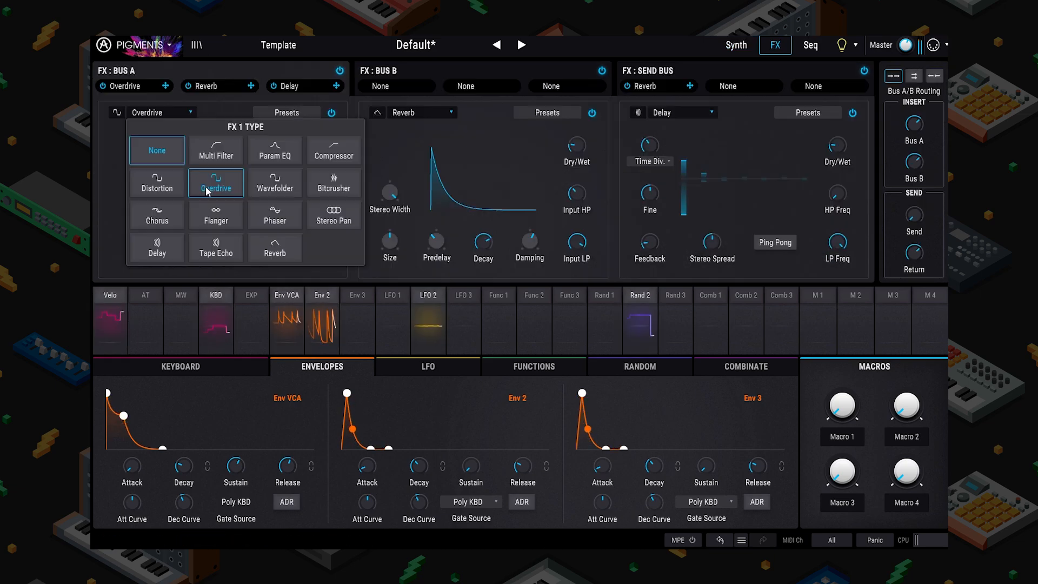
Step: Swap Bus A's first effect from Overdrive to Distortion, then show Filter 2 cutoff's modulation amounts
left_click(227, 195)
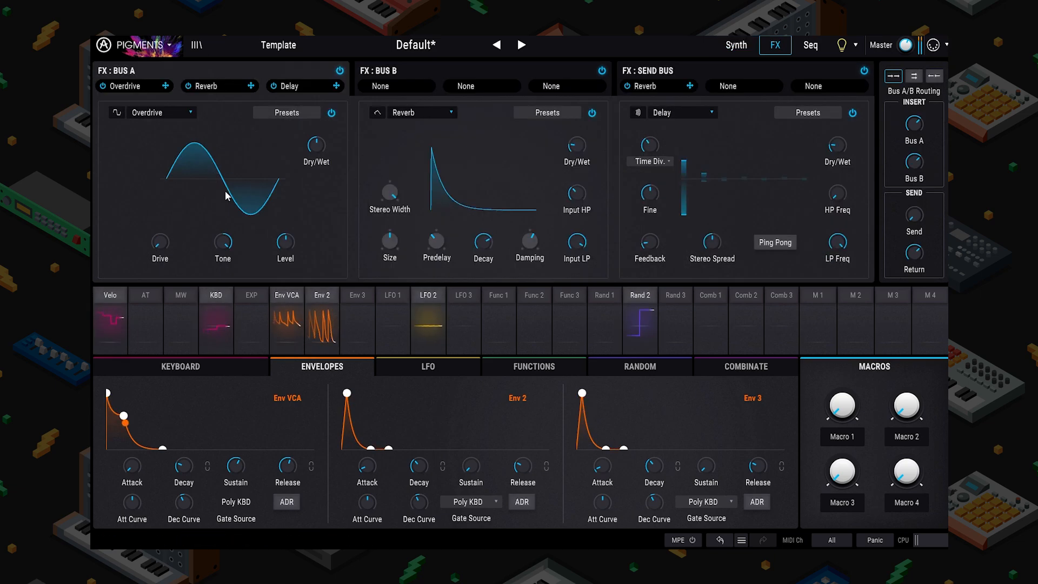
left_click(167, 114)
left_click(157, 183)
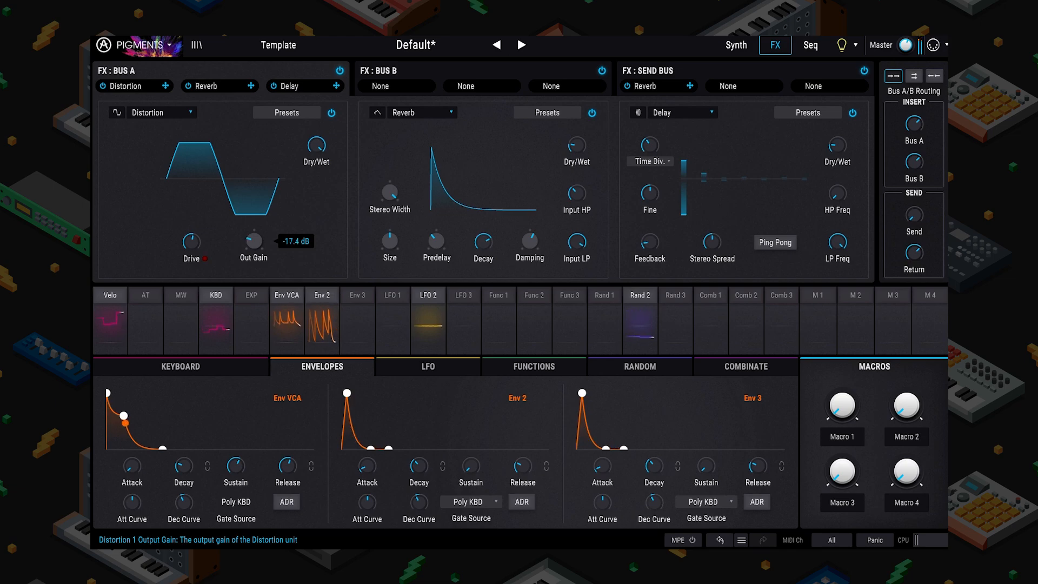
left_click(729, 47)
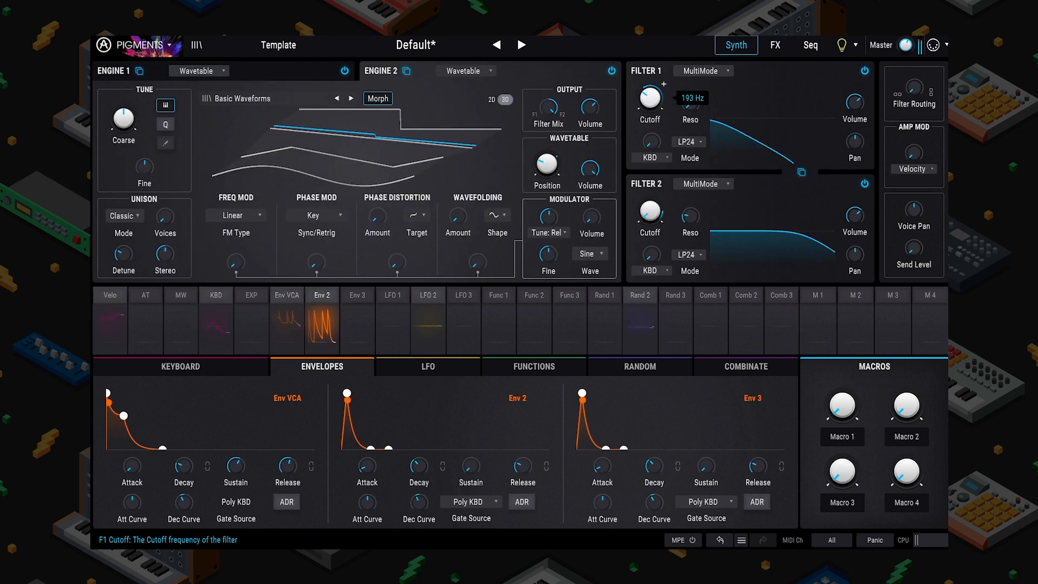
left_click(663, 198)
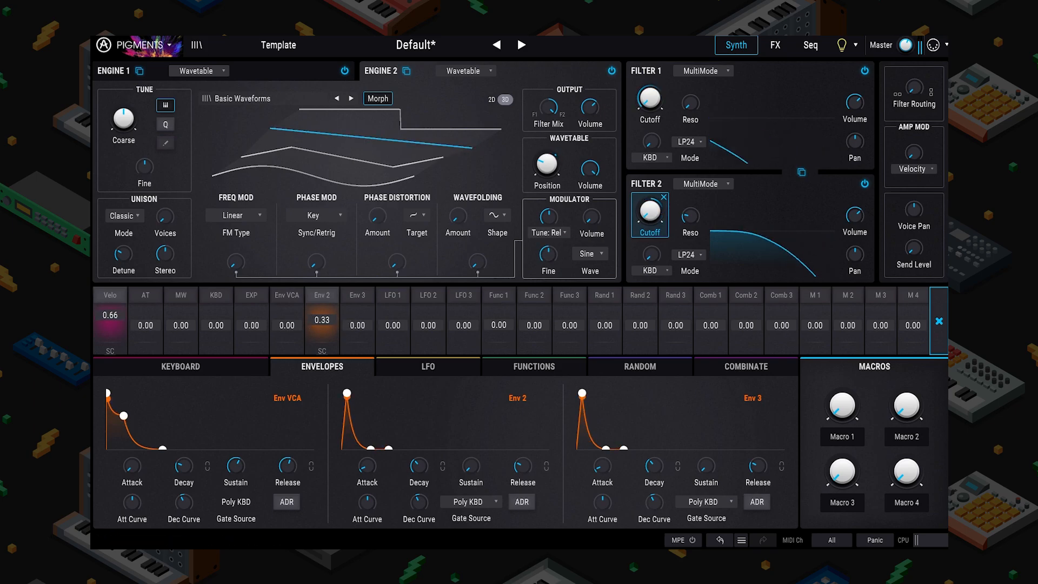
Step: Switch to step sequencer mode and fill the Pitch track with 100% randomized Dorian notes
left_click(805, 48)
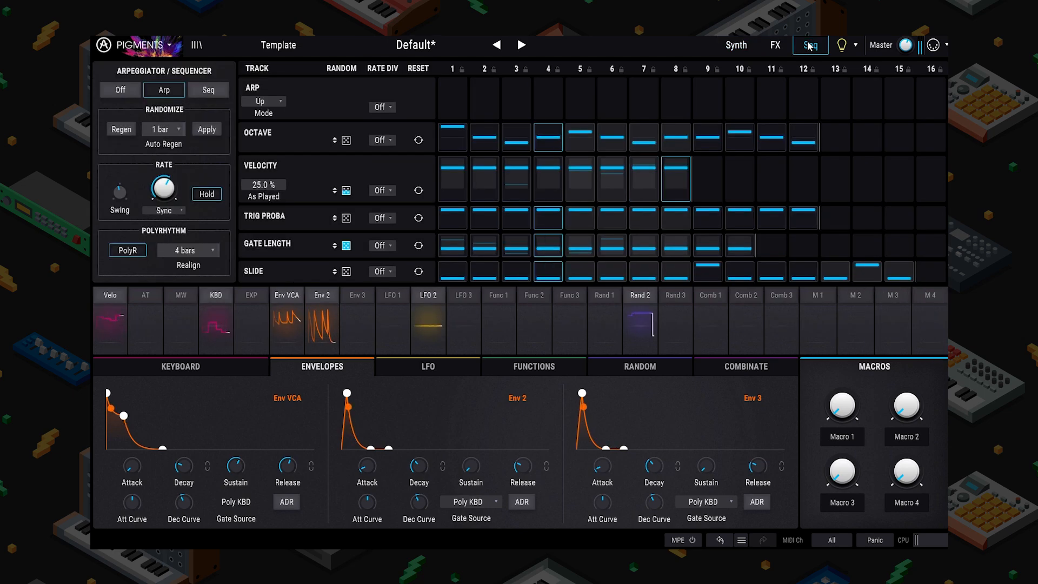
left_click(198, 91)
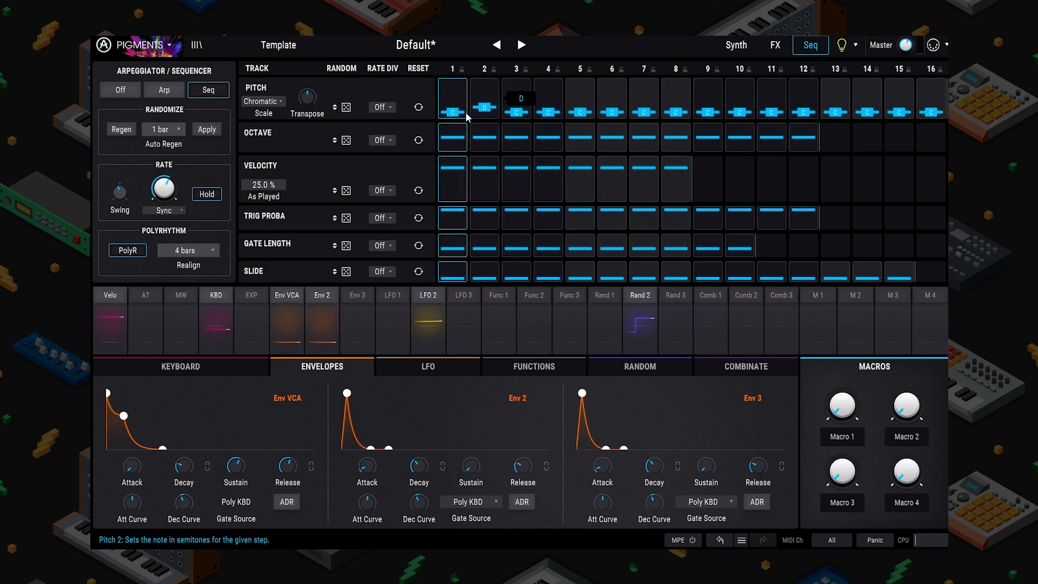
left_click(264, 102)
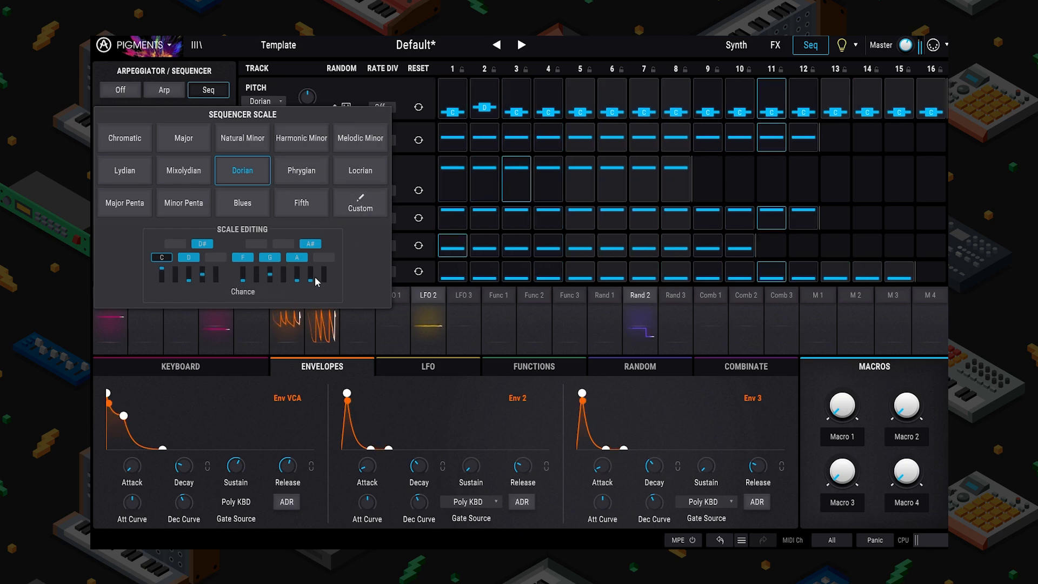
left_click(351, 72)
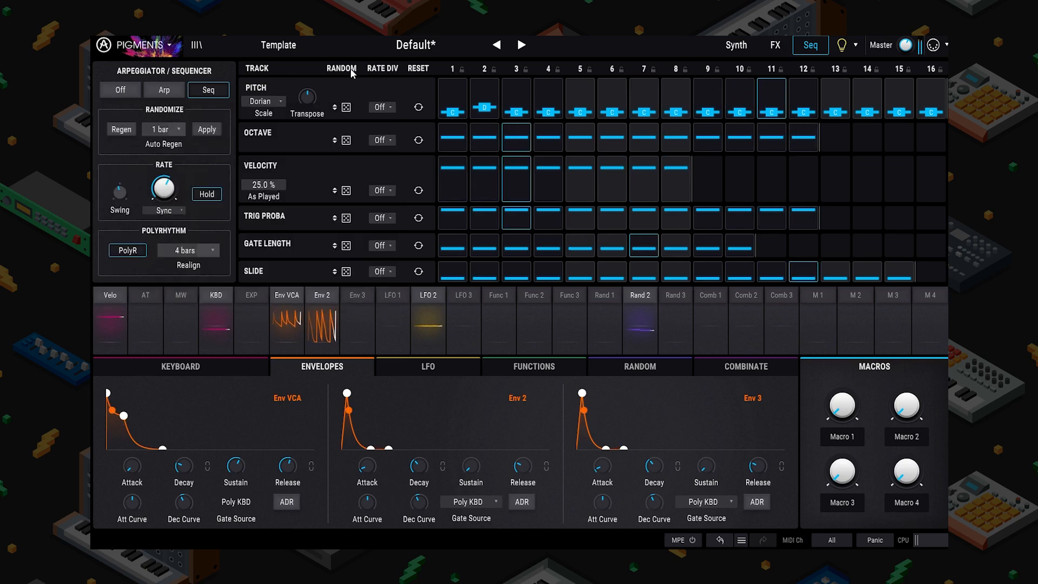
left_click_drag(347, 107, 346, 54)
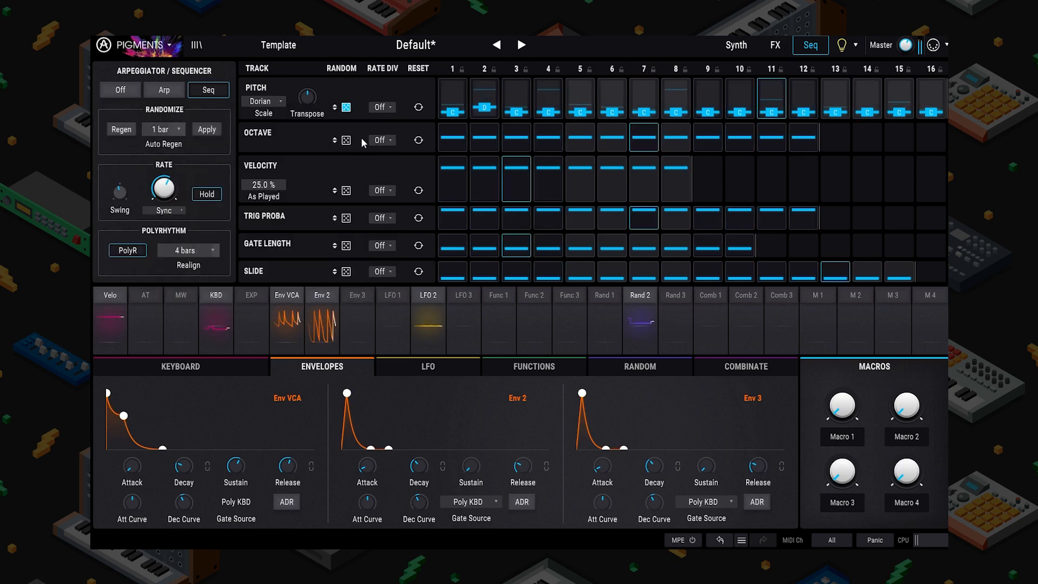
left_click(383, 107)
left_click(382, 103)
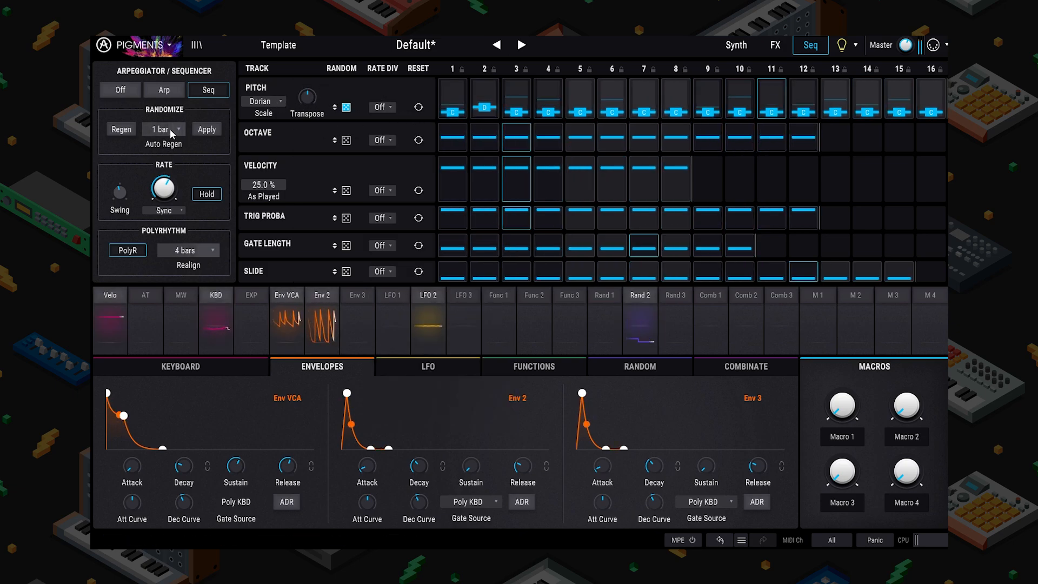
left_click(206, 129)
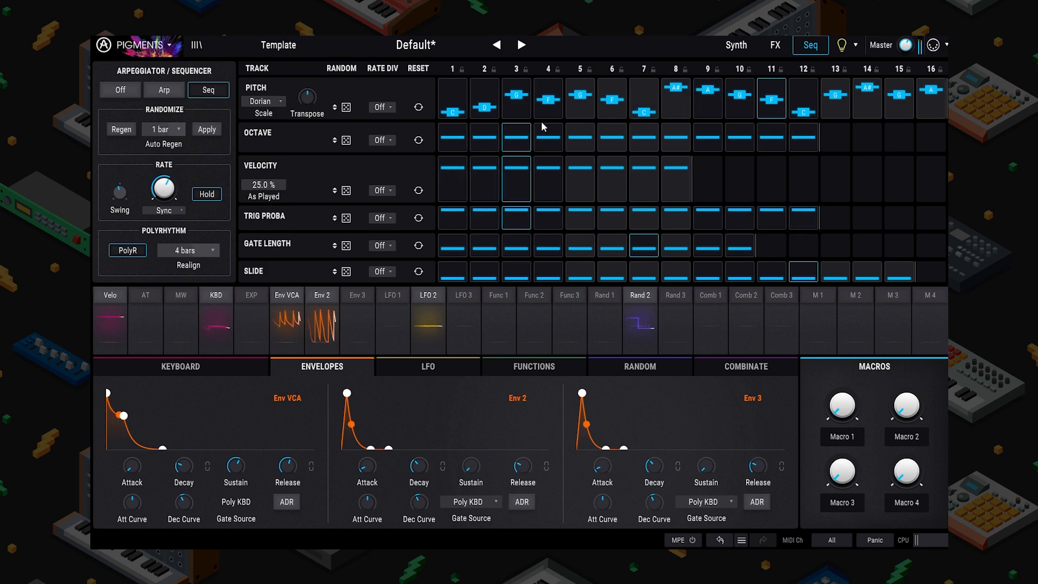
Step: Reshape Octave steps 2, 4, 6, 8 and 10, and set polyrhythm realign to Off
left_click_drag(487, 137, 488, 127)
left_click_drag(547, 139, 609, 132)
left_click_drag(670, 137, 672, 148)
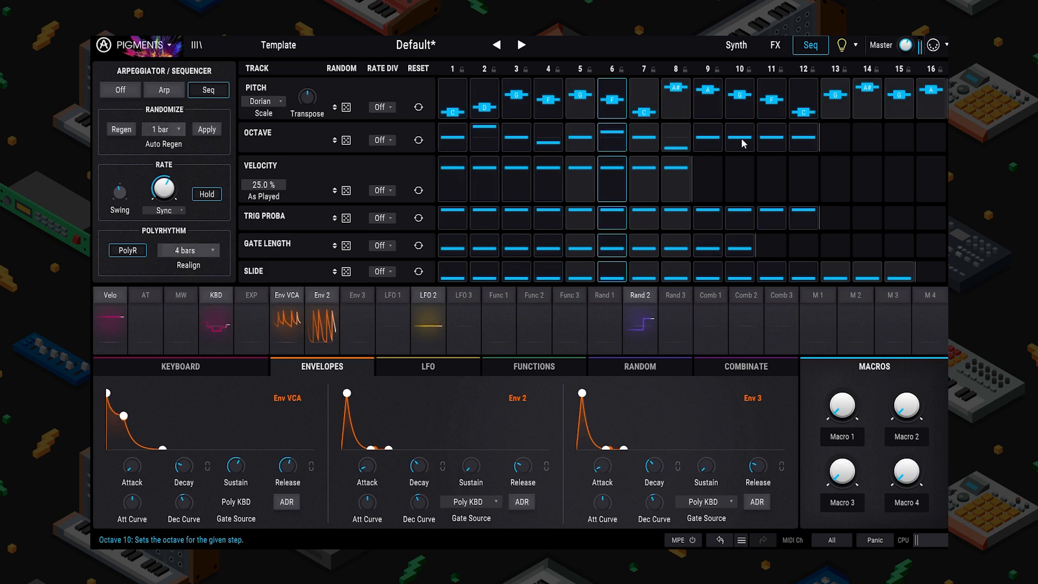
left_click_drag(741, 138, 753, 135)
left_click(188, 250)
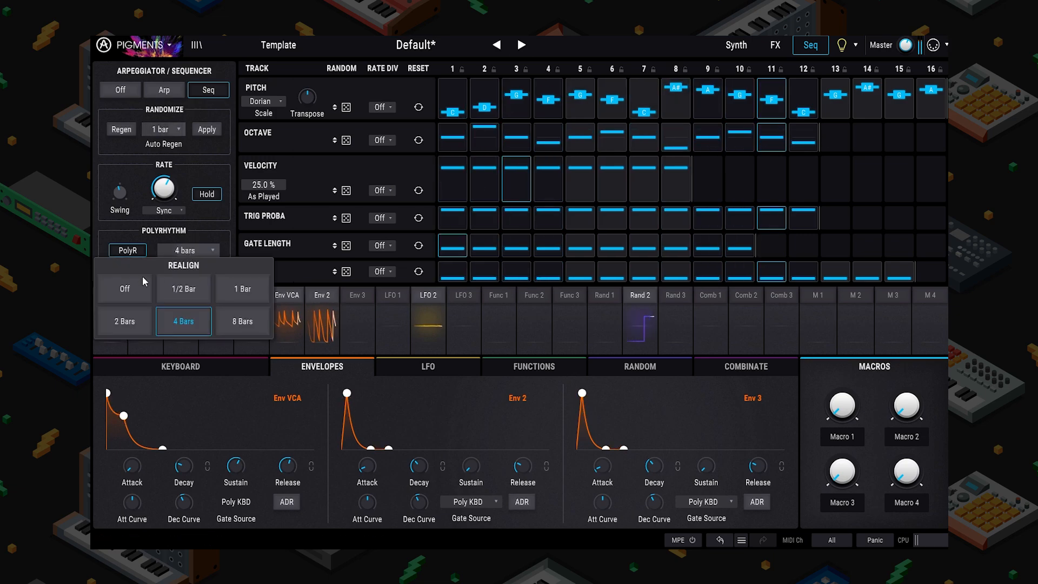
left_click(114, 287)
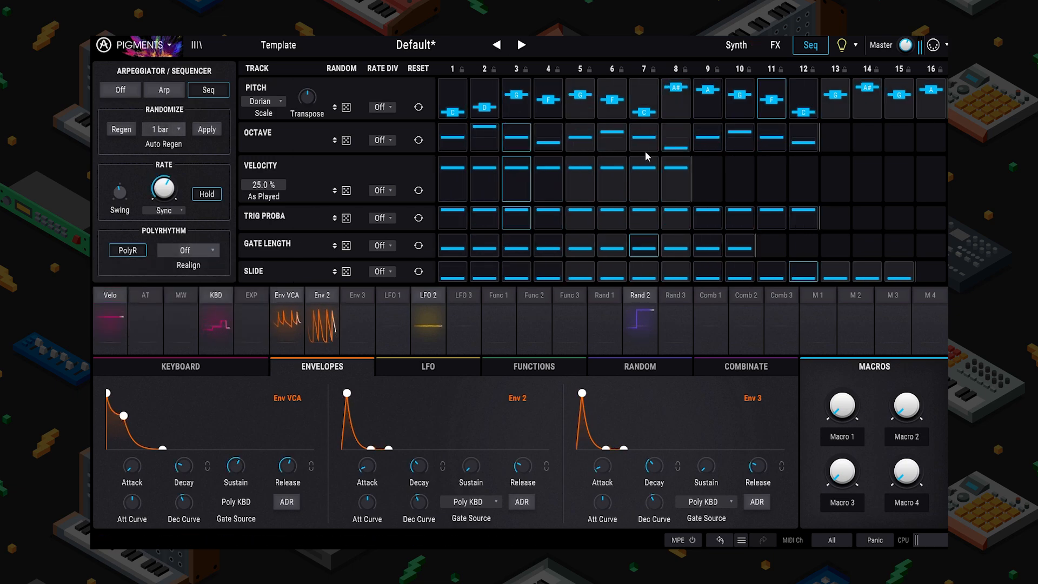
Step: Set step 8's octave to -1, lengthen gates on steps 14 and 10, and add slides on steps 7, 15 and 3
left_click_drag(672, 147, 672, 143)
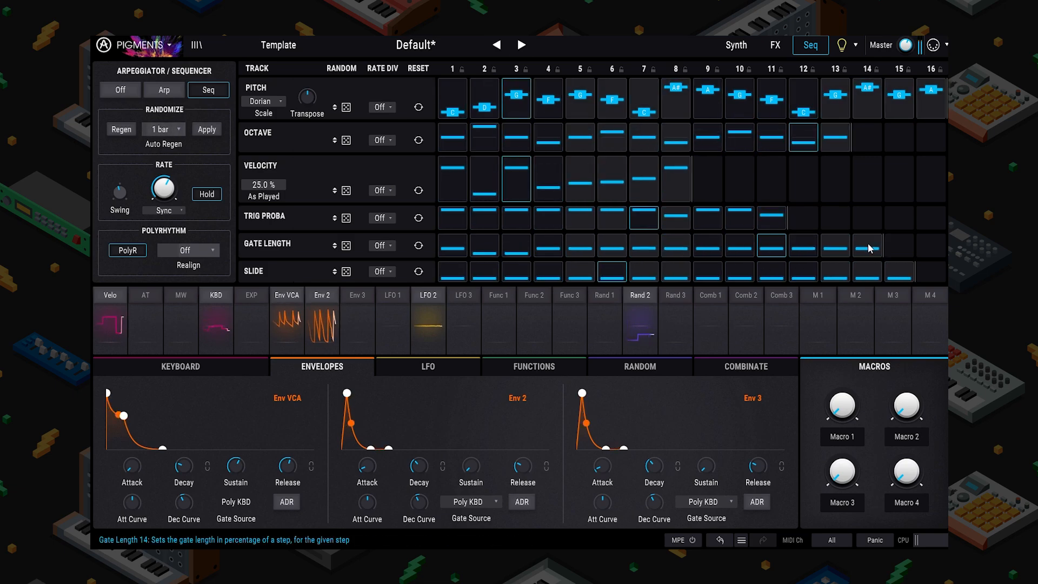
left_click_drag(868, 248, 867, 236)
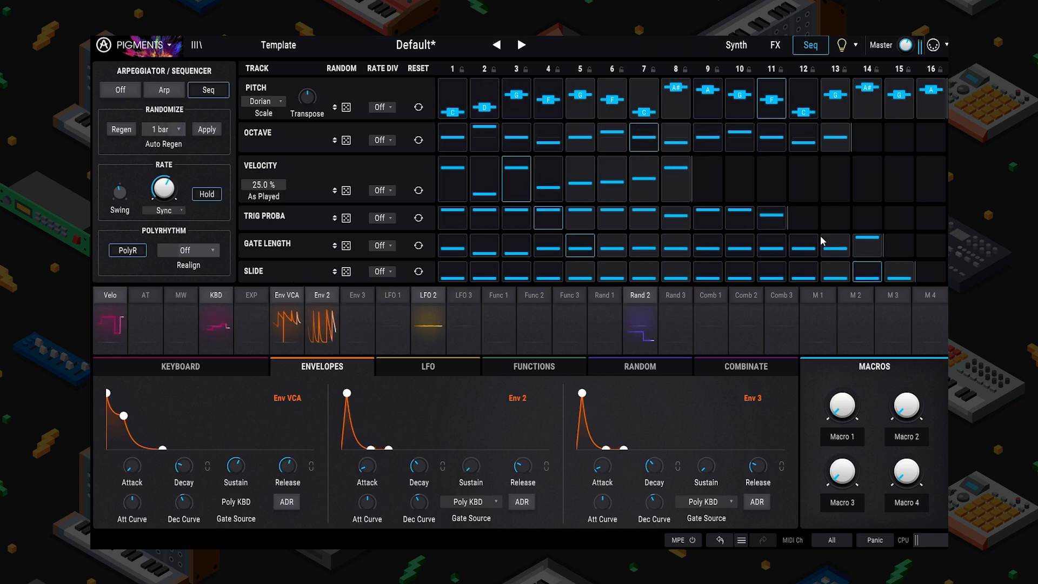
mouse_move(740, 248)
left_mouse_down()
mouse_move(587, 251)
mouse_move(551, 241)
left_mouse_up()
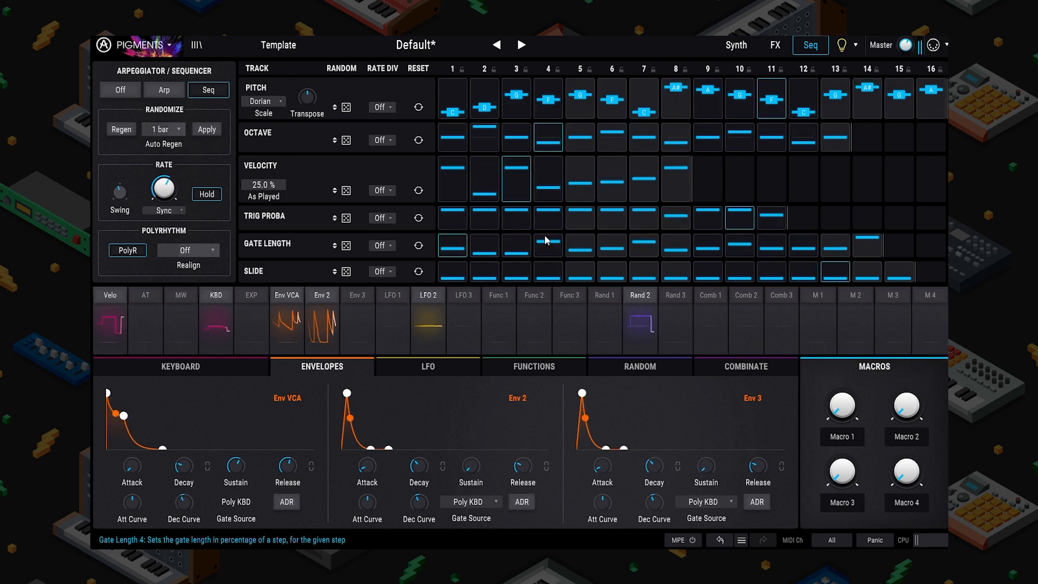
left_click_drag(644, 276, 644, 255)
left_click_drag(899, 278, 899, 265)
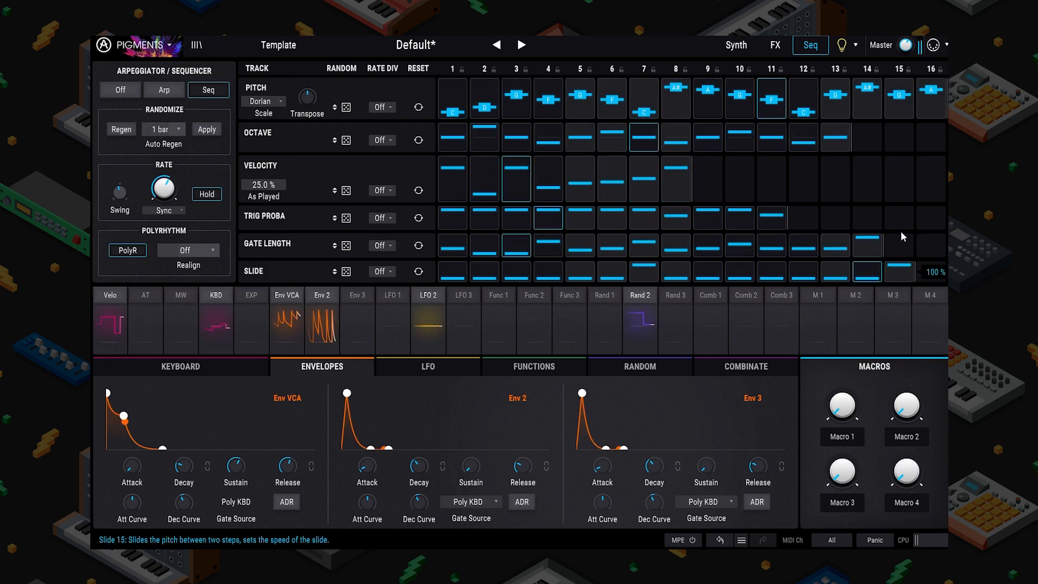
left_click_drag(516, 277, 517, 265)
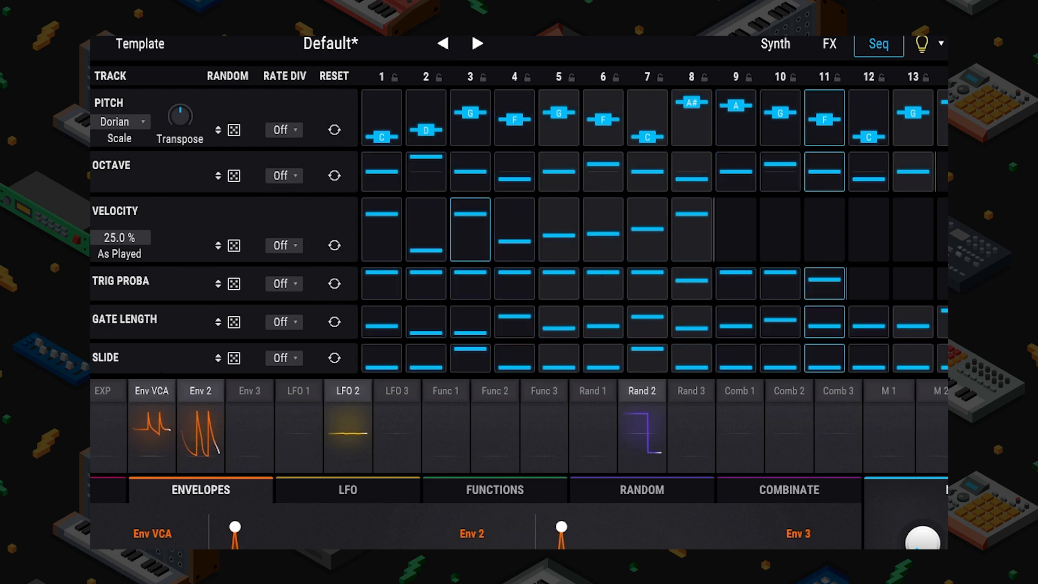
Step: Raise the Random amounts for Trig Proba, Velocity, Octave, Gate Length and Slide to roughly 50–70%
left_click_drag(233, 284, 233, 130)
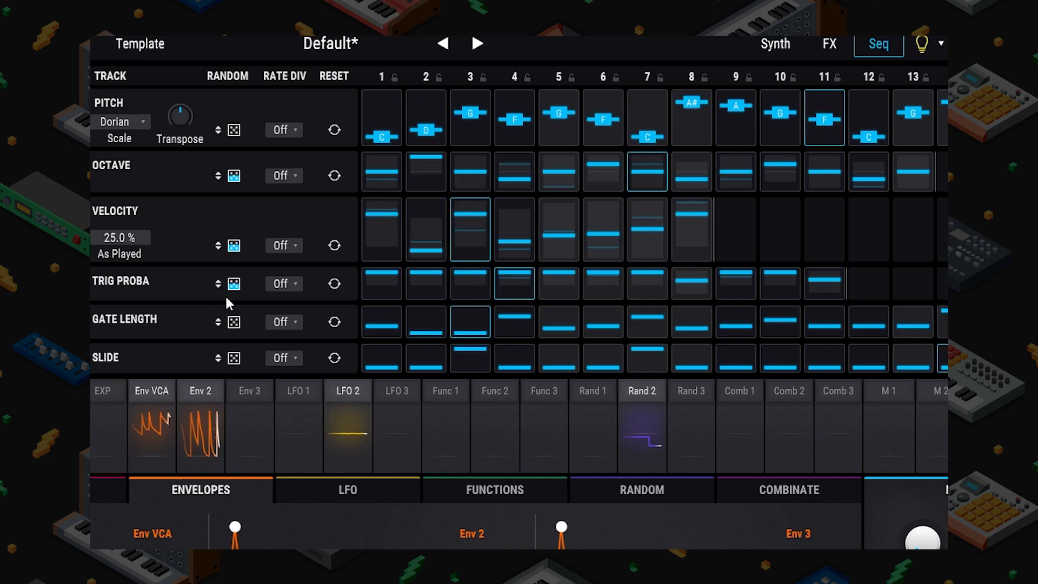
left_click_drag(233, 322, 233, 250)
left_click_drag(234, 358, 234, 284)
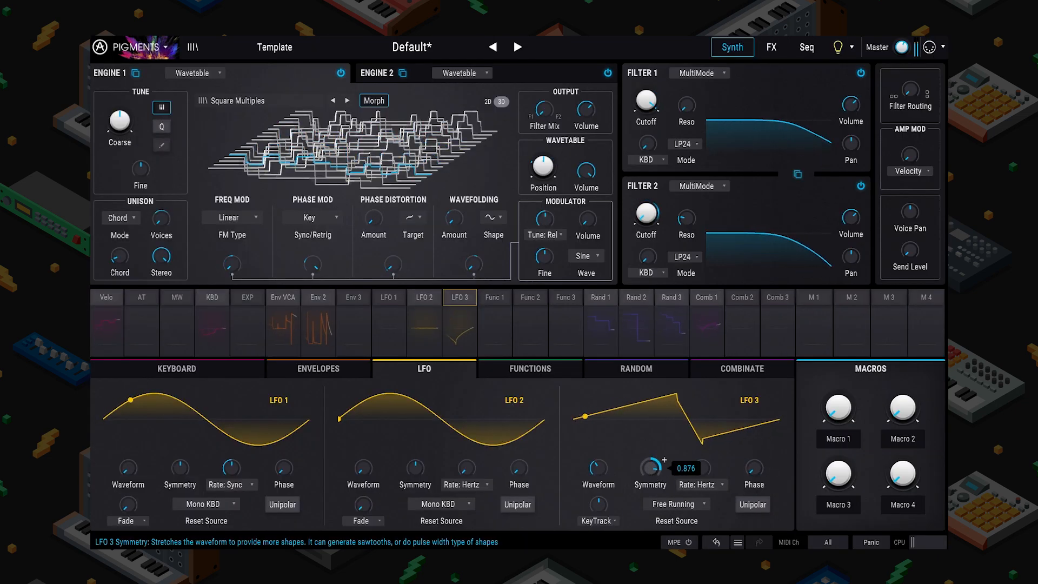
Step: Set LFO 3 to Sync Binary, adjust its waveform and phase, and display Comb 1's Filter 2 cutoff routing
left_click(698, 488)
left_click(673, 463)
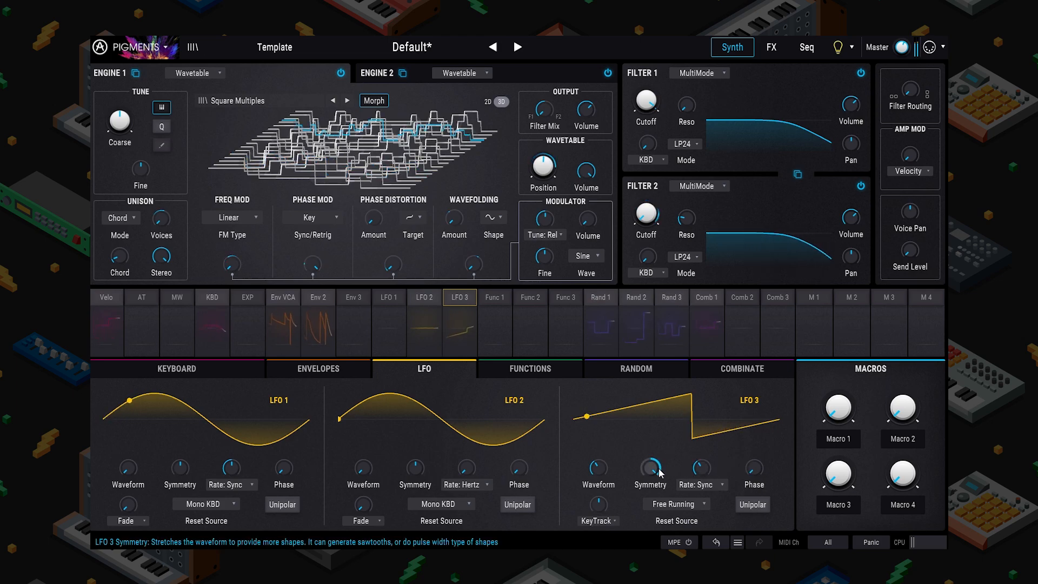
left_click_drag(589, 473, 588, 466)
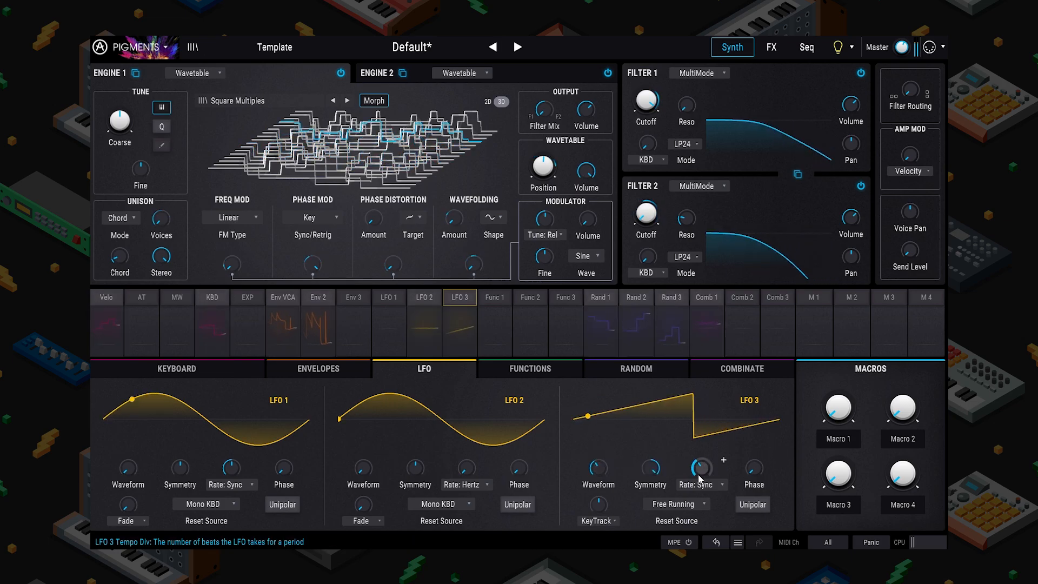
left_click_drag(754, 468, 754, 433)
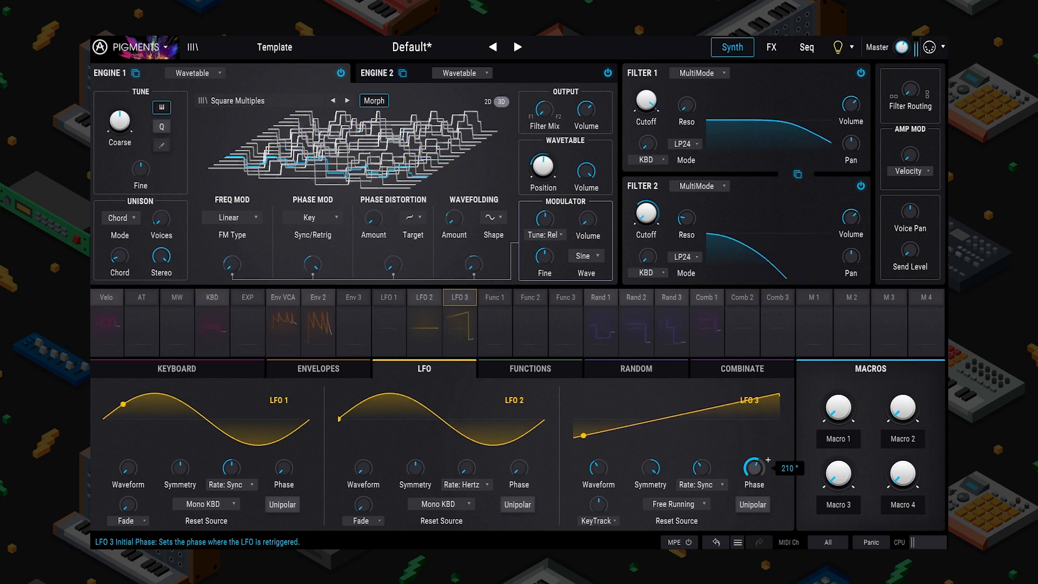
left_click(807, 47)
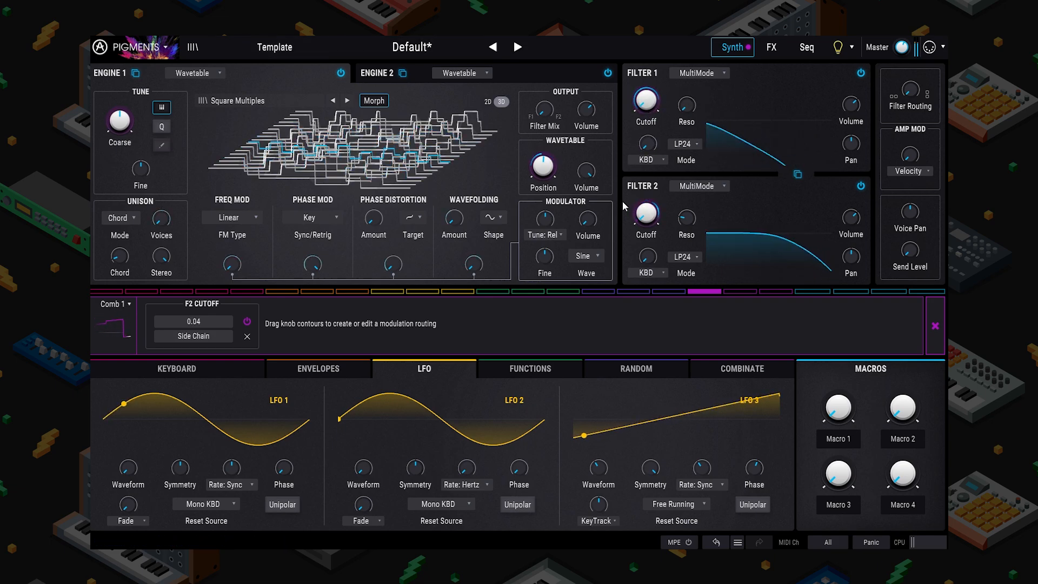
Step: Close the Comb 1 routing details and review the modulation amounts on Filter 1 cutoff
left_click(670, 93)
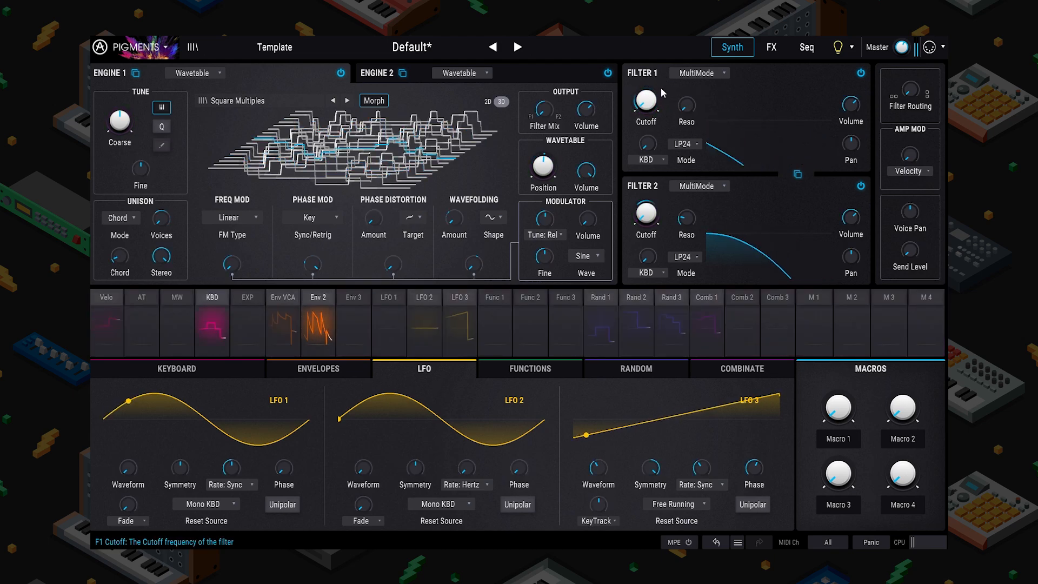
left_click(659, 87)
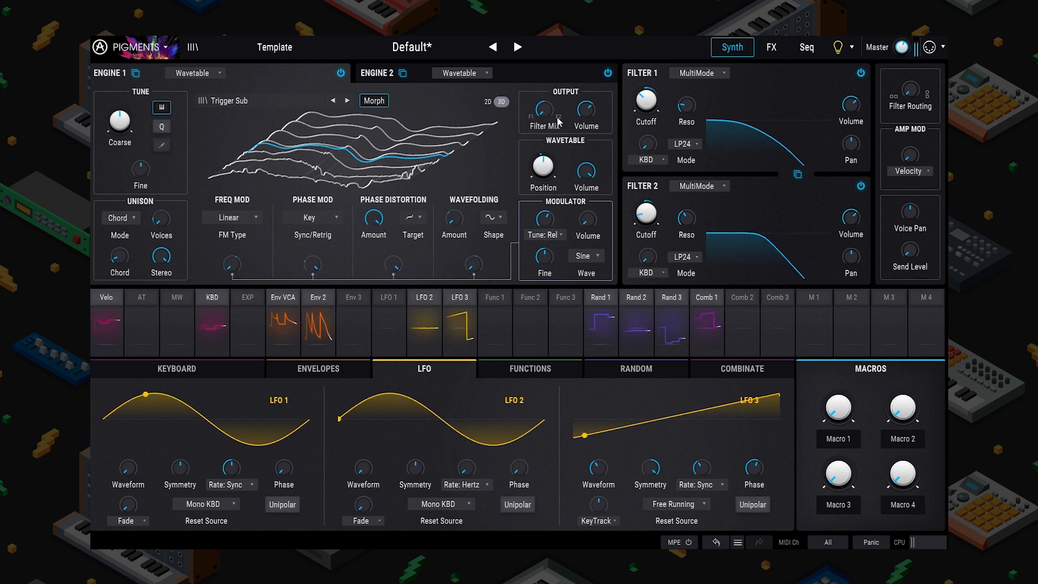
mouse_move(641, 99)
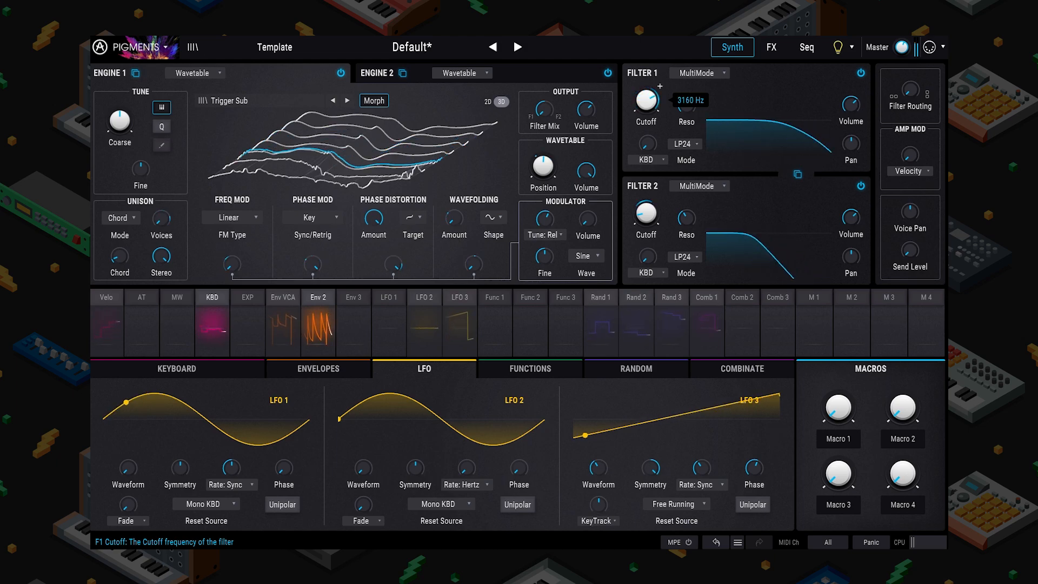
mouse_move(646, 213)
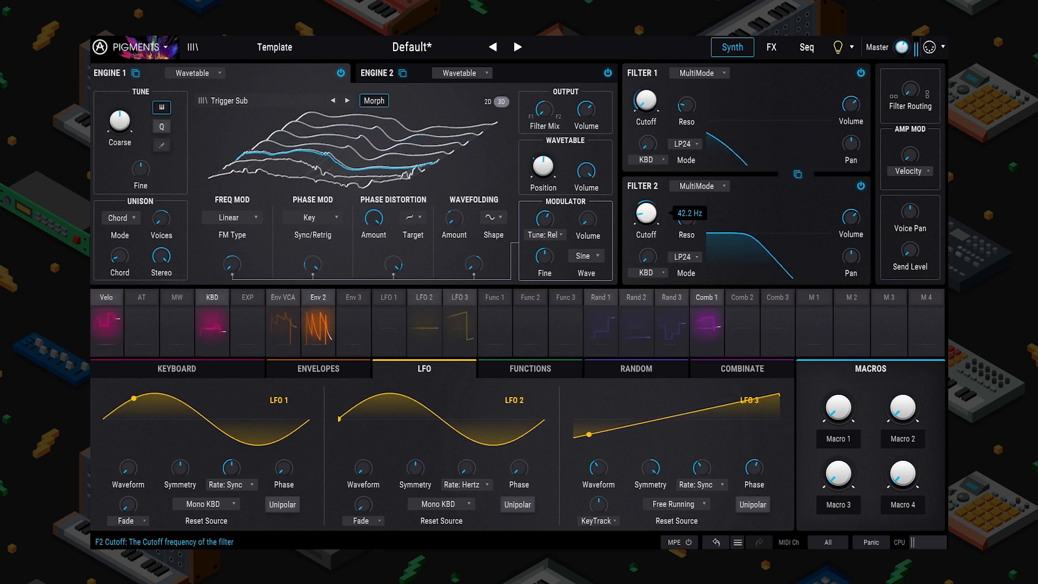
Step: Load the Saw RZR wavetable from the Transform category into Engine 2
left_click(374, 79)
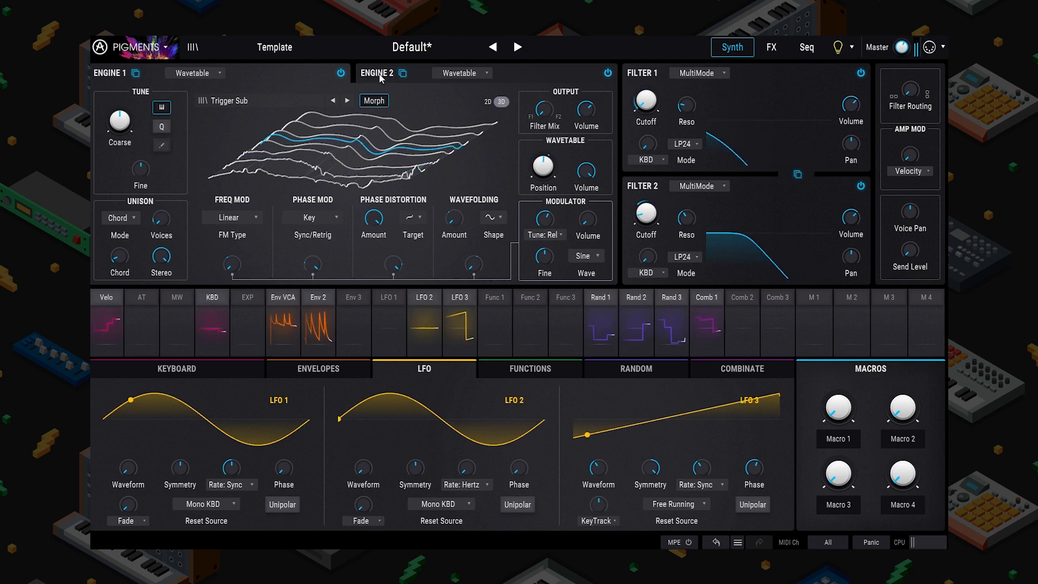
left_click(267, 101)
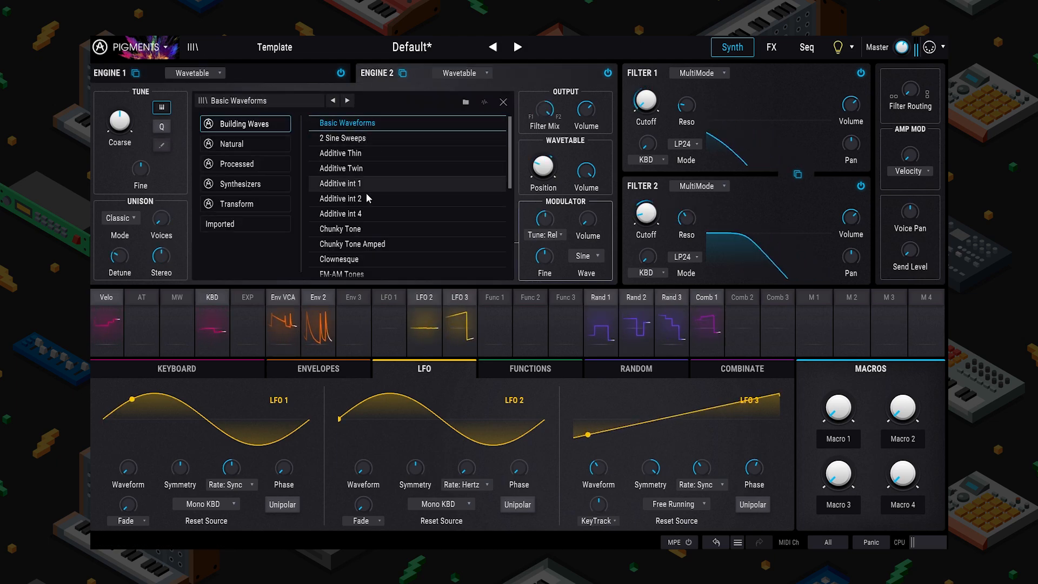
left_click(254, 187)
scroll(403, 195, "down", 3)
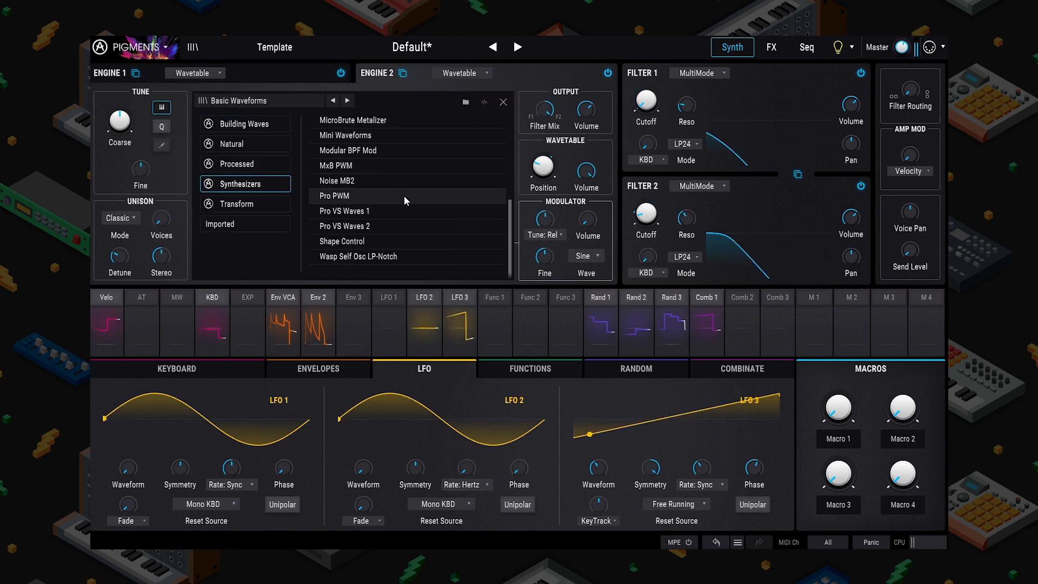
left_click(258, 202)
scroll(394, 234, "down", 3)
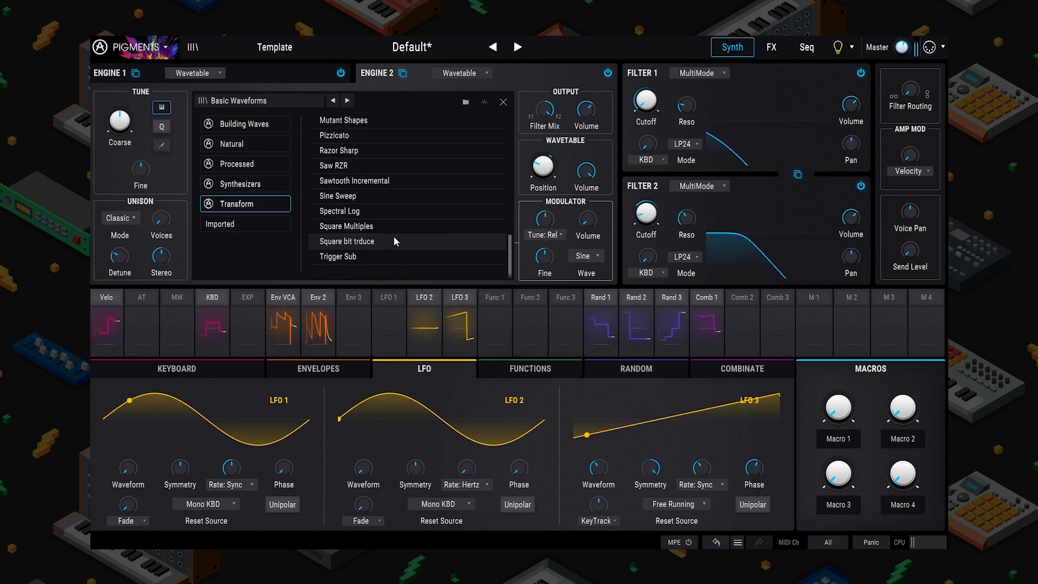
left_click(387, 164)
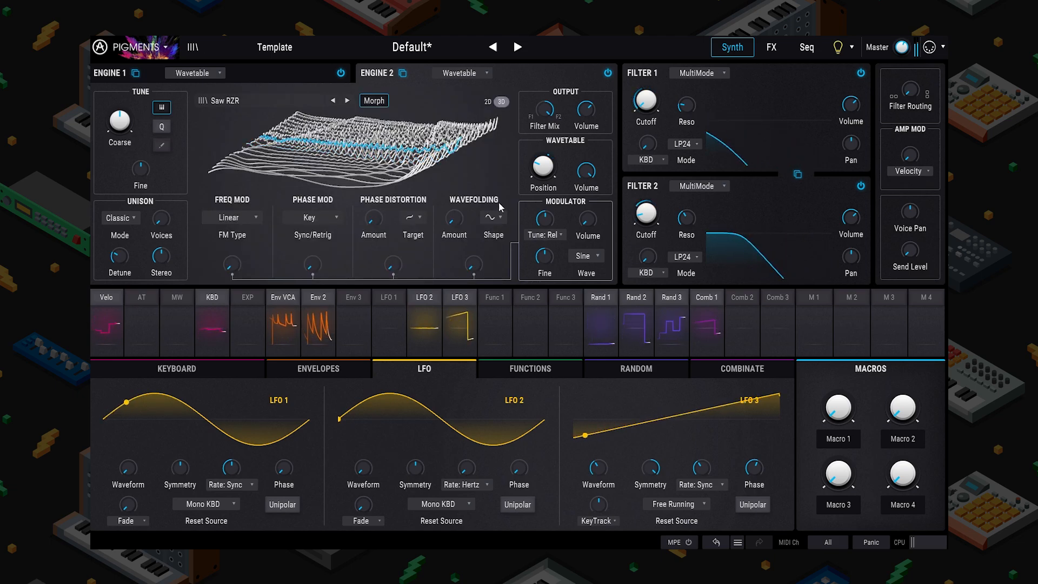
Step: Raise Filter 2's cutoff to 61.1 Hz
mouse_move(659, 199)
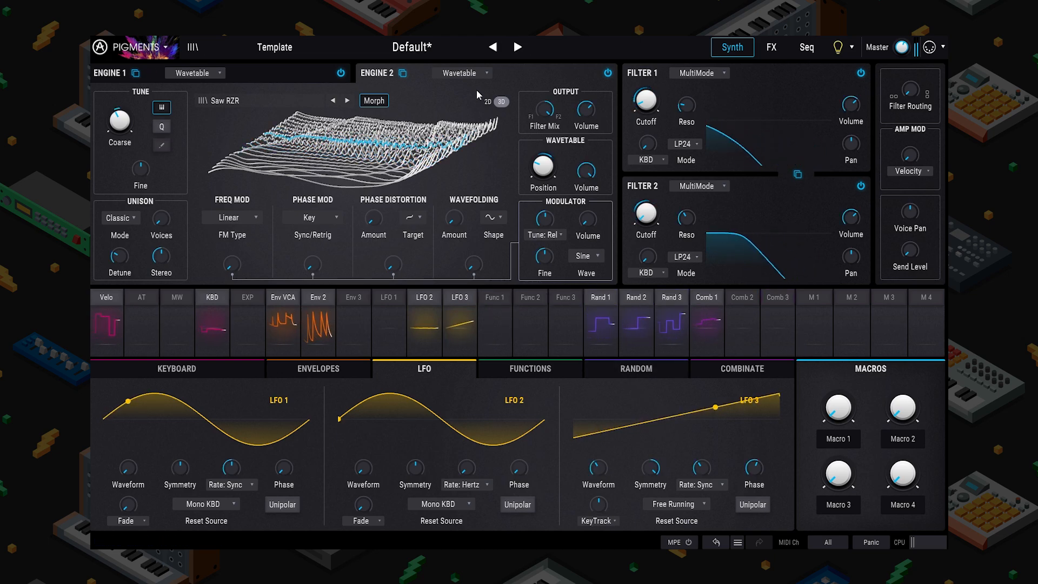
left_click_drag(646, 101, 646, 107)
left_click_drag(646, 213, 645, 202)
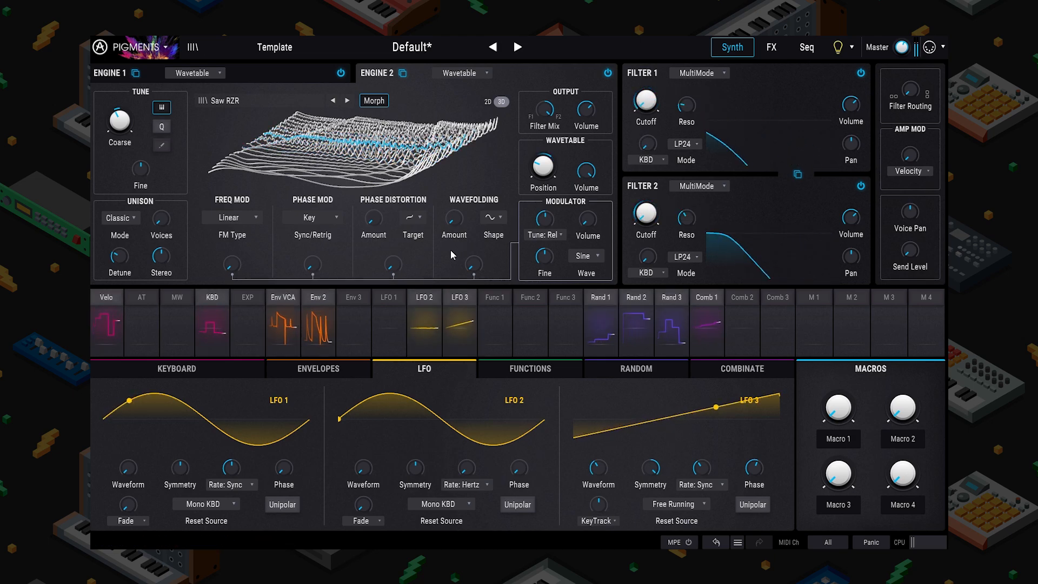
Step: Give Env 2 a longer decay and higher sustain in the envelope editor
left_click(318, 368)
left_click_drag(361, 438, 375, 422)
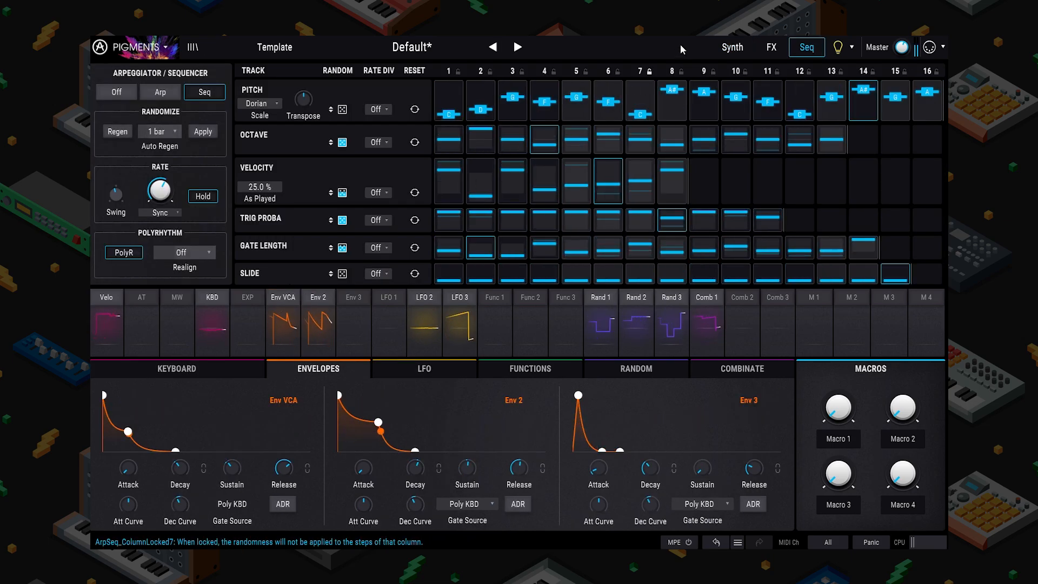
left_click(732, 47)
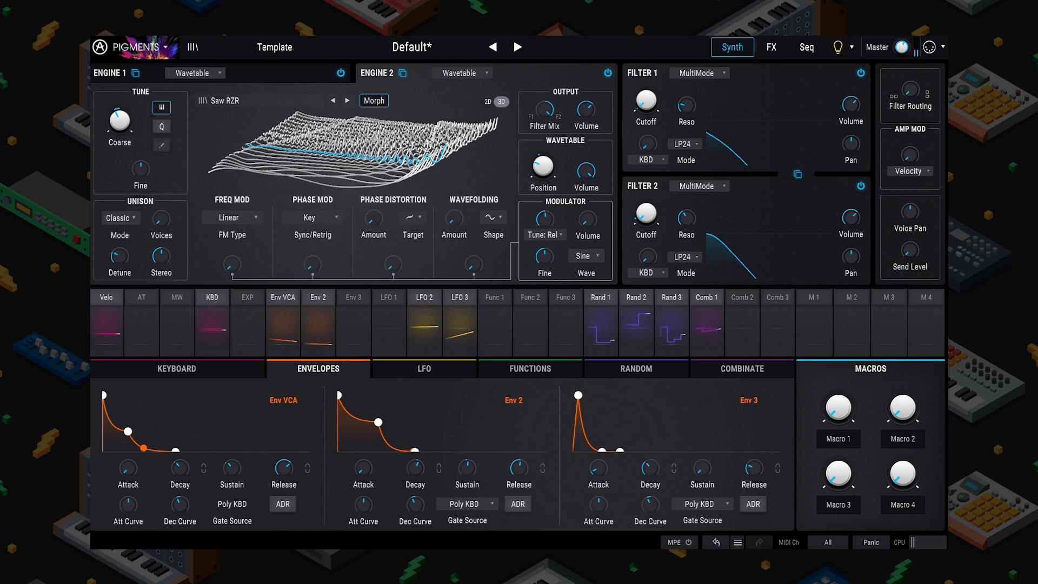